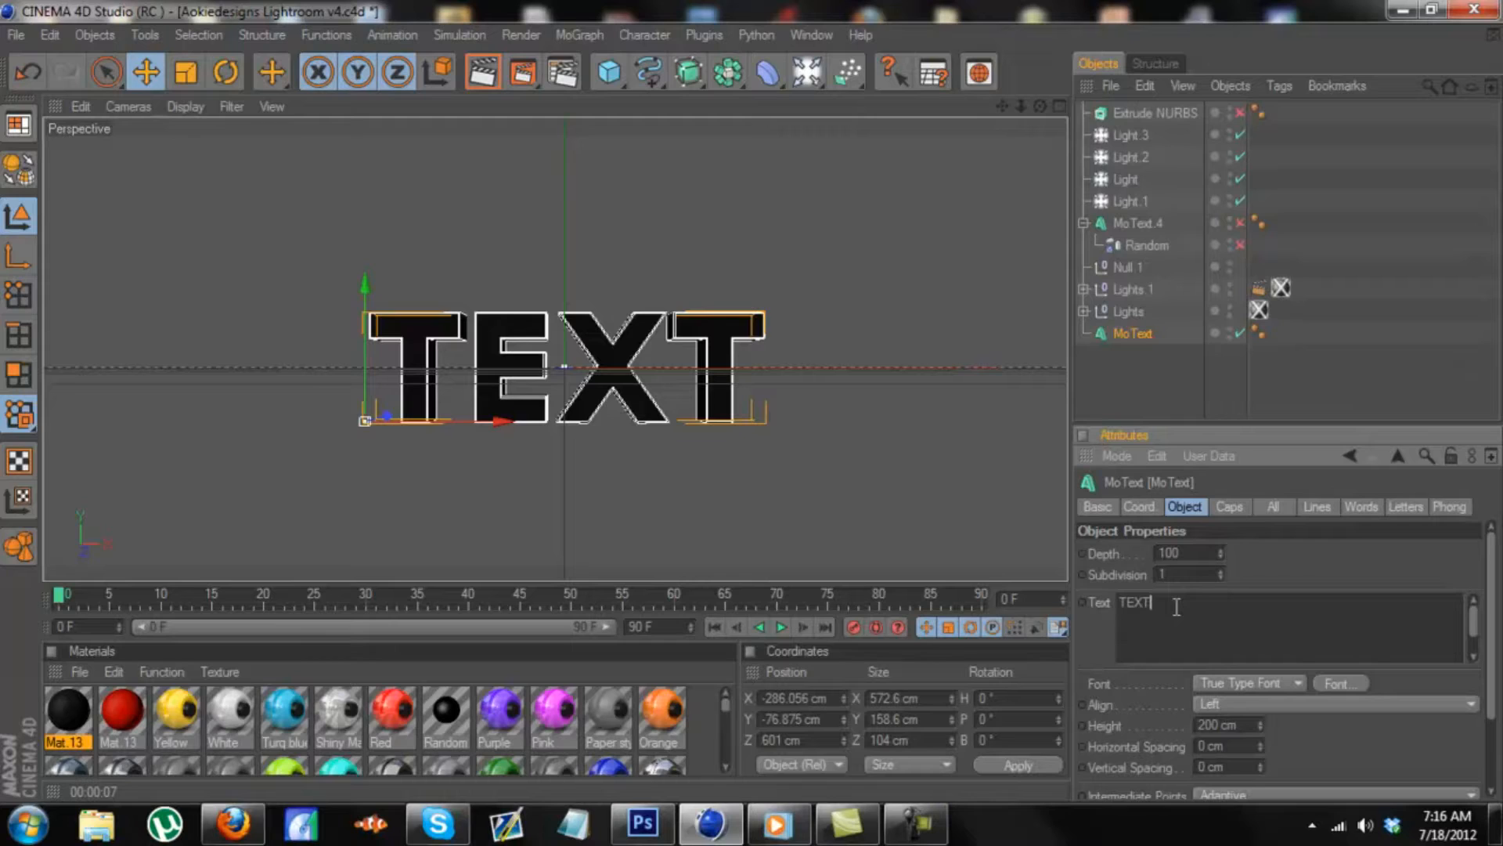
# - Apply the black Mat.13 material to the TEXT MoText object and render the scene in the Picture Viewer
pyautogui.doubleClick(1168, 601)
pyautogui.click(1168, 607)
pyautogui.click(702, 441)
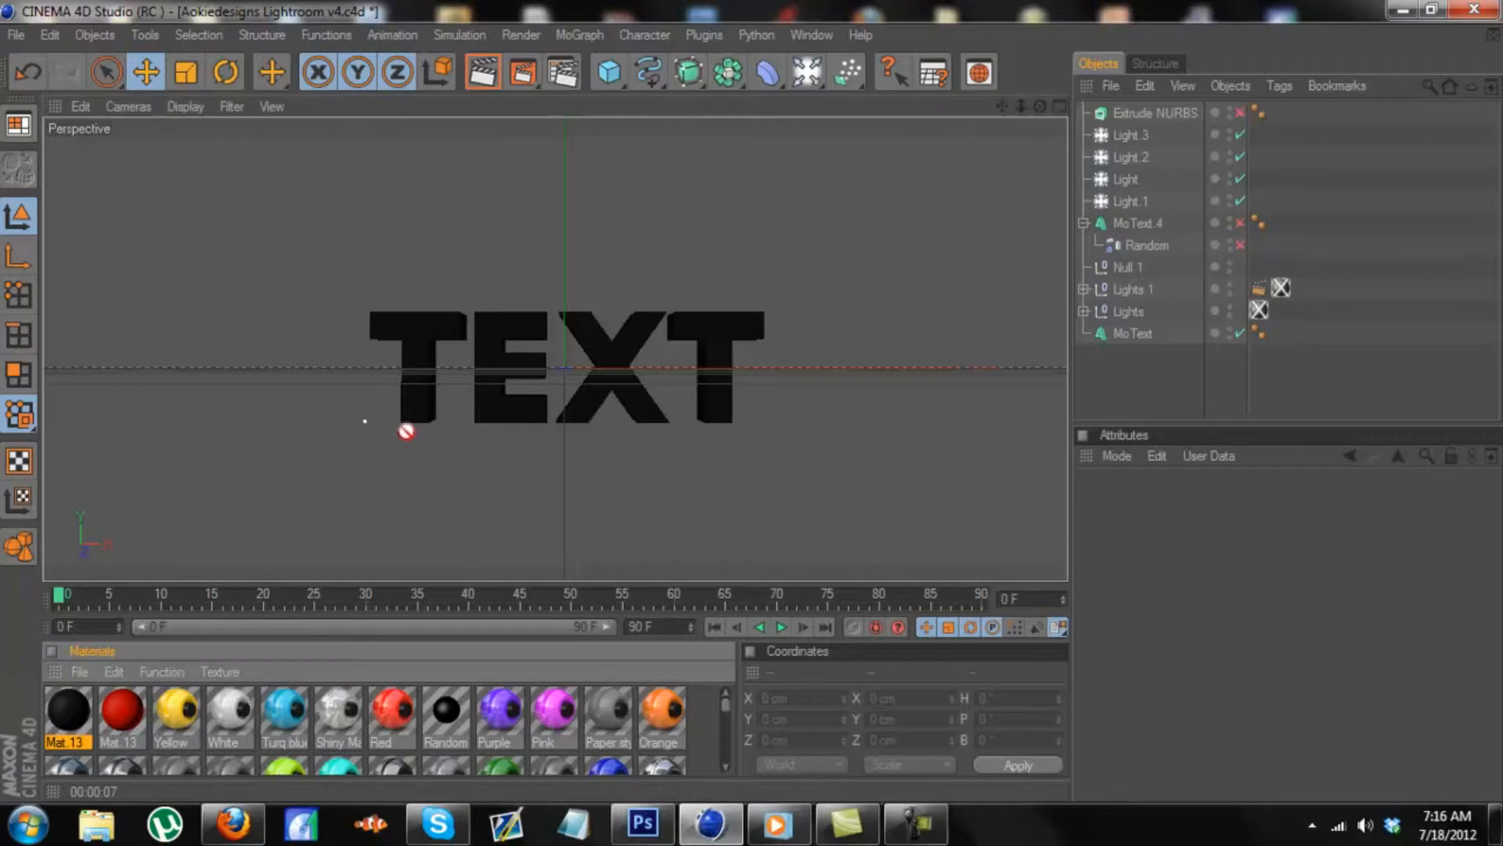
pyautogui.moveTo(429, 314); pyautogui.dragTo(430, 313)
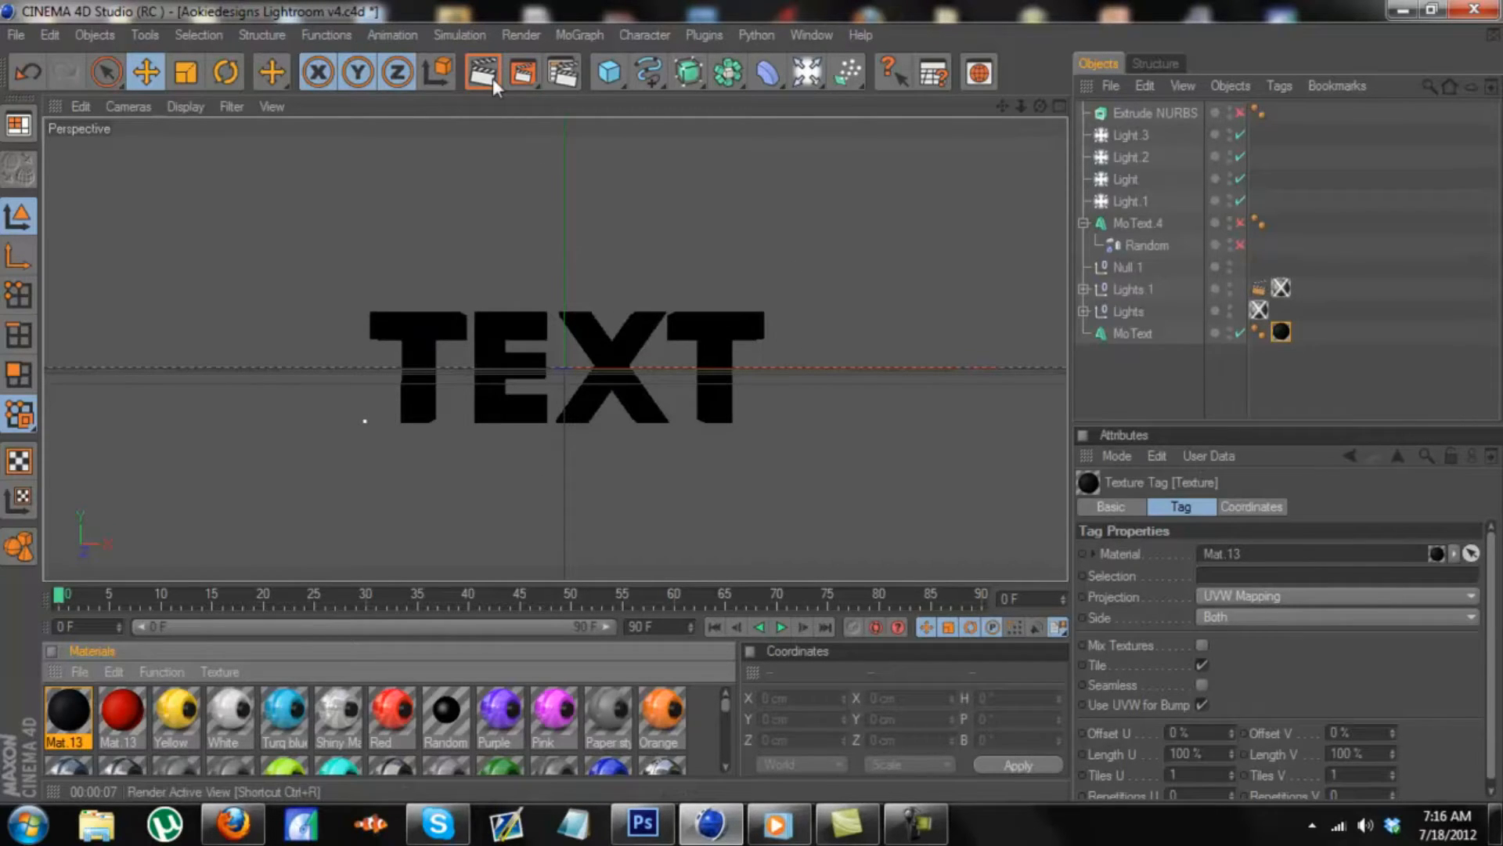
pyautogui.click(525, 73)
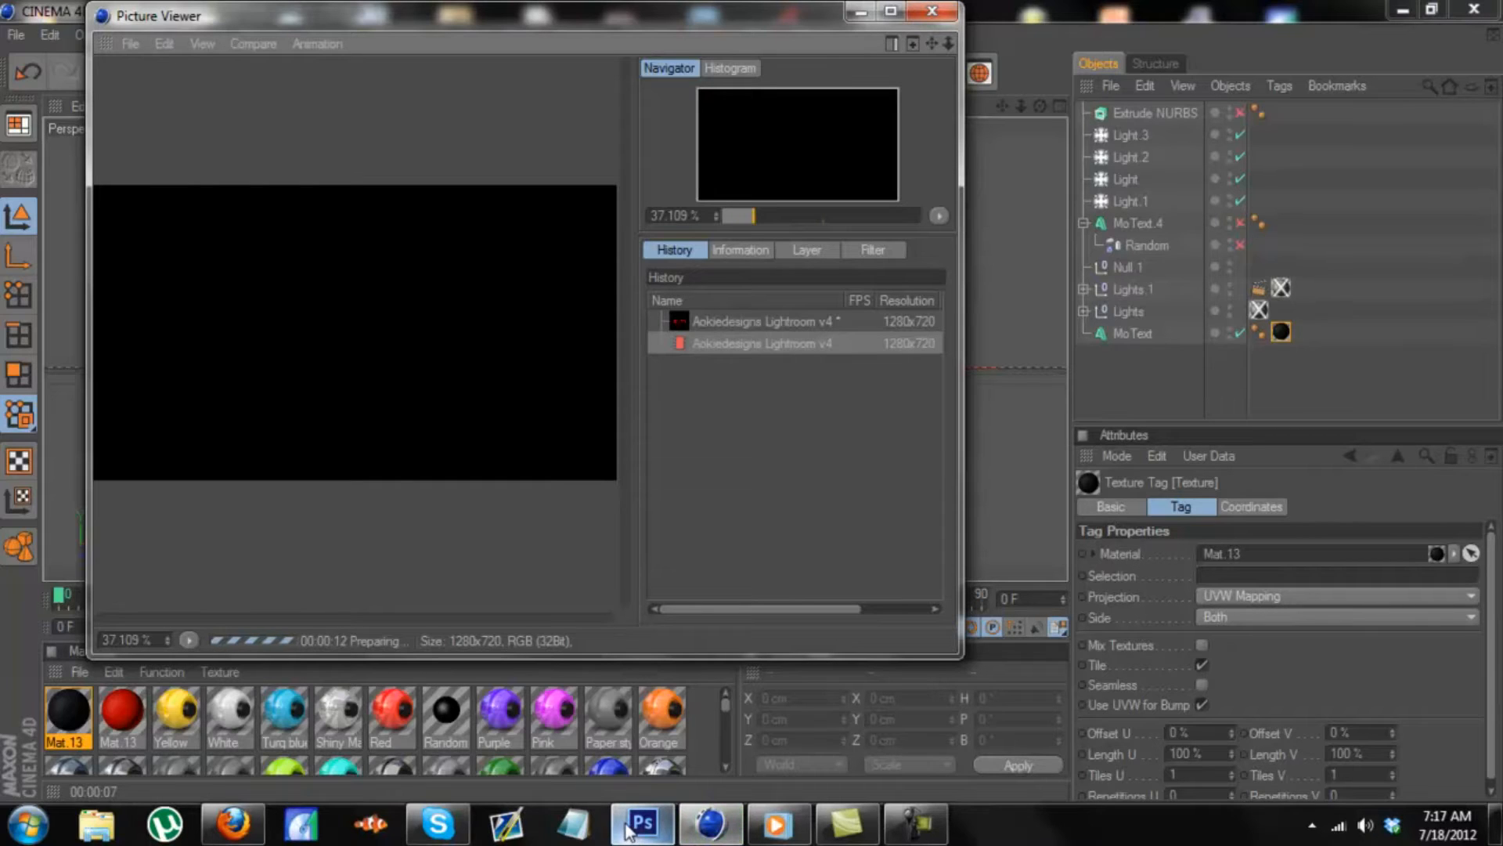
# - Switch to Photoshop and create a transparent 1280 x 720 pixel document at 72 pixels/inch
pyautogui.moveTo(631, 833)
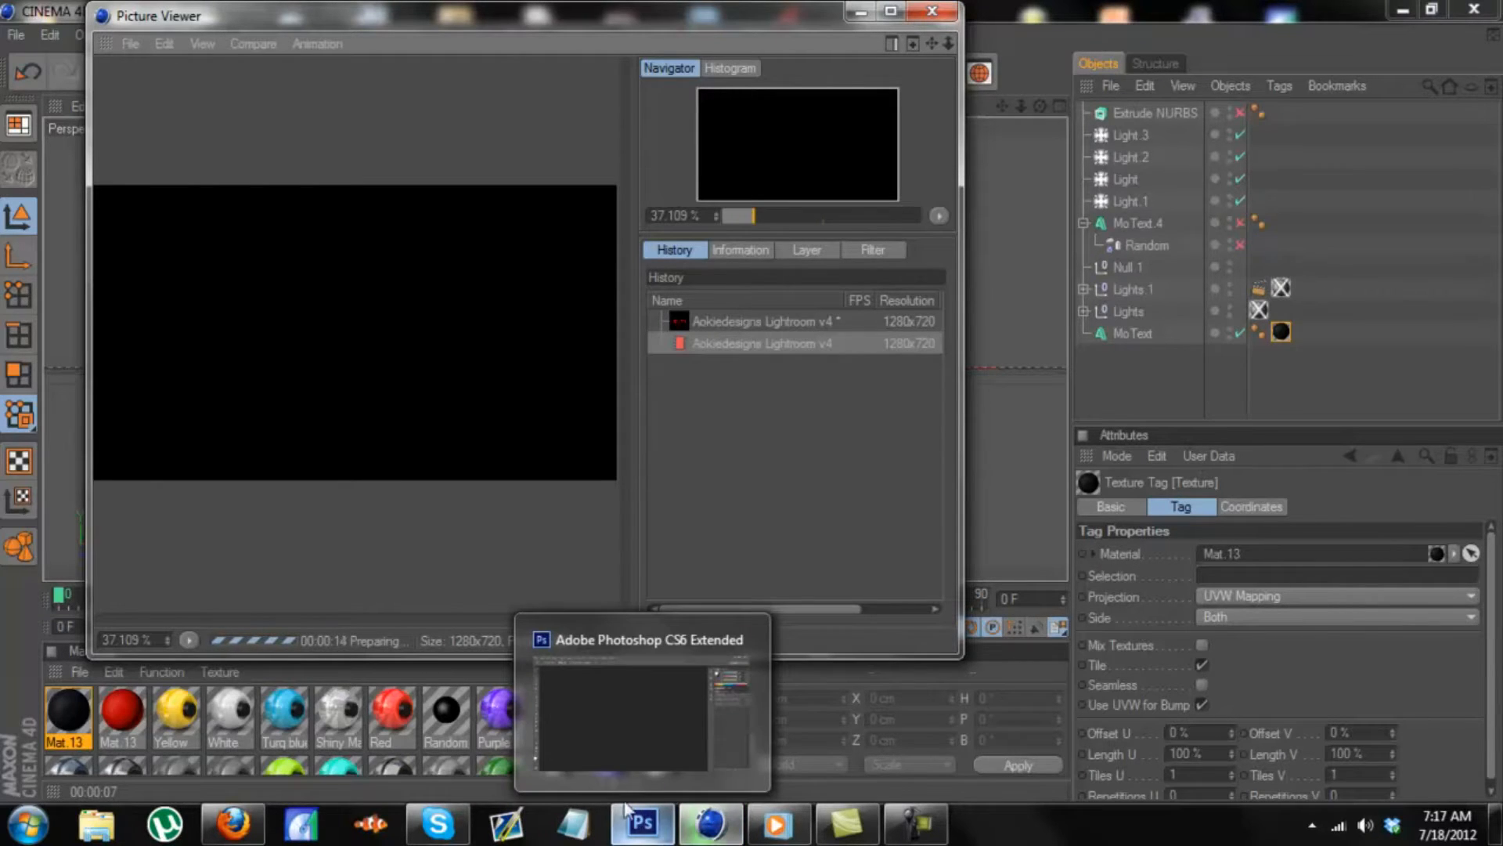
pyautogui.click(640, 828)
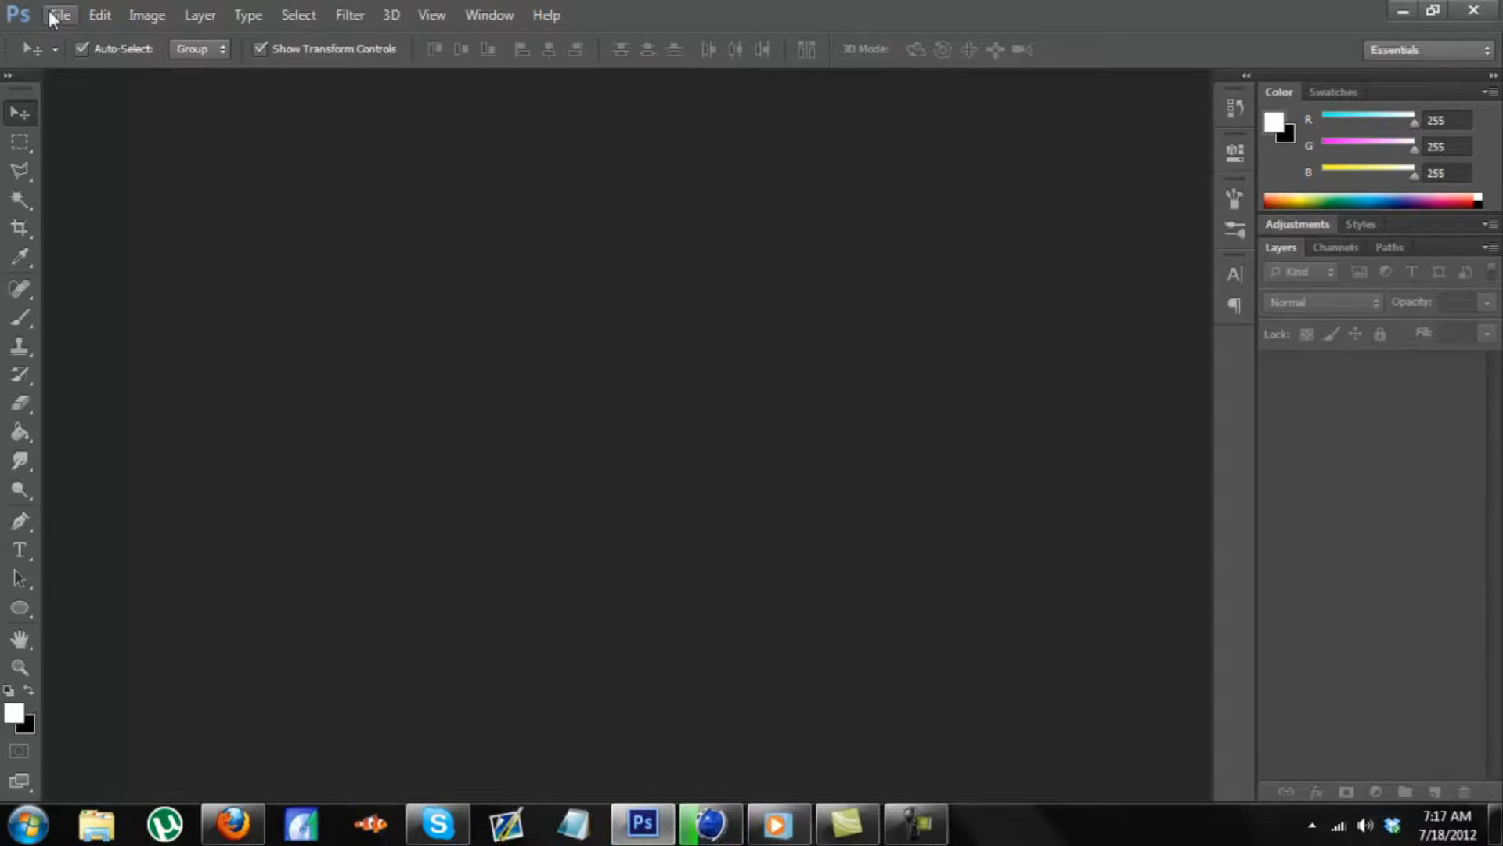
pyautogui.click(57, 20)
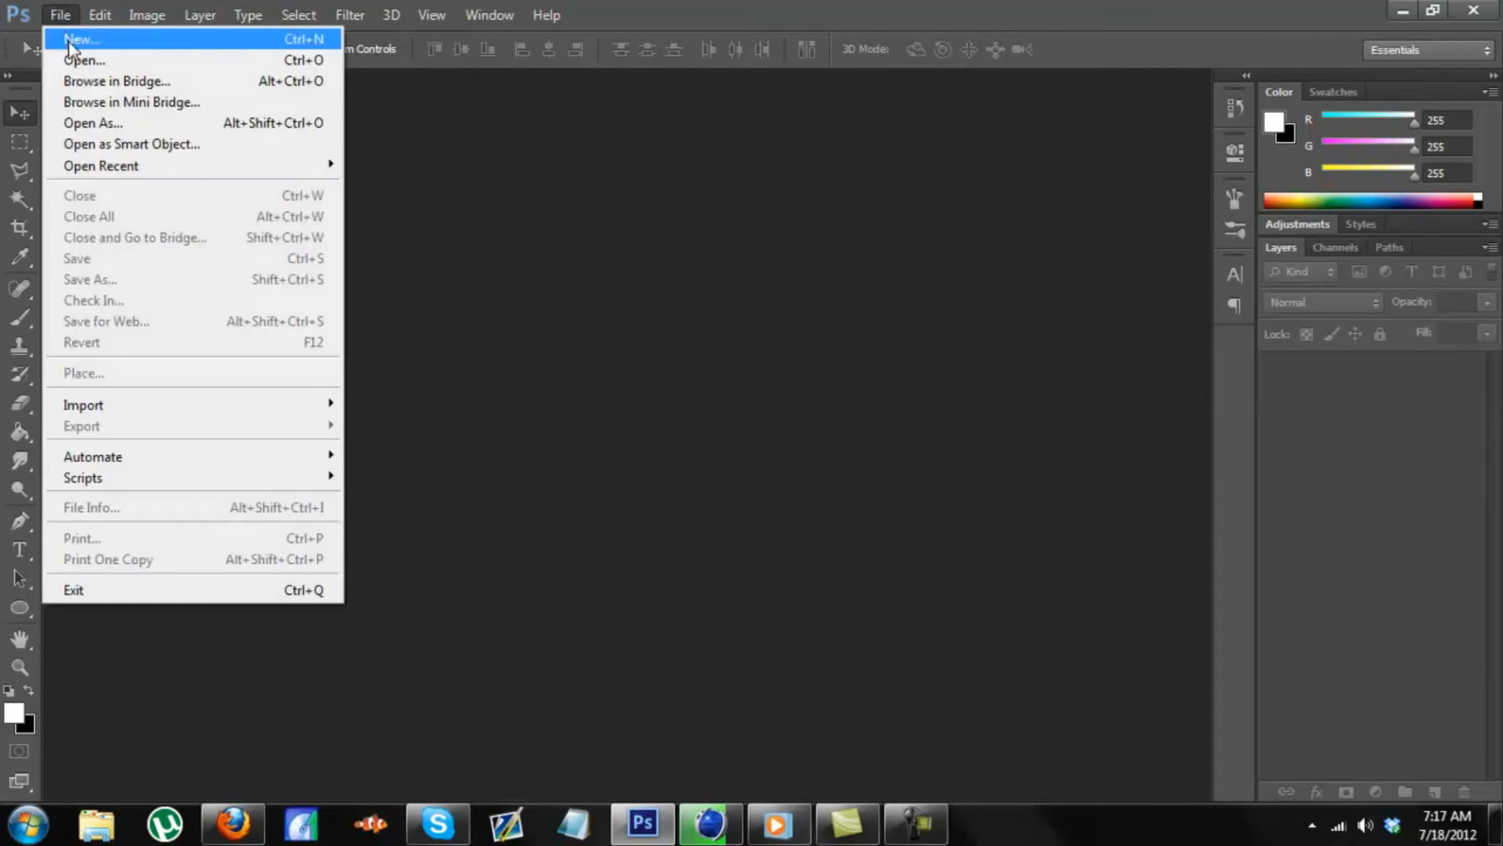
pyautogui.click(70, 42)
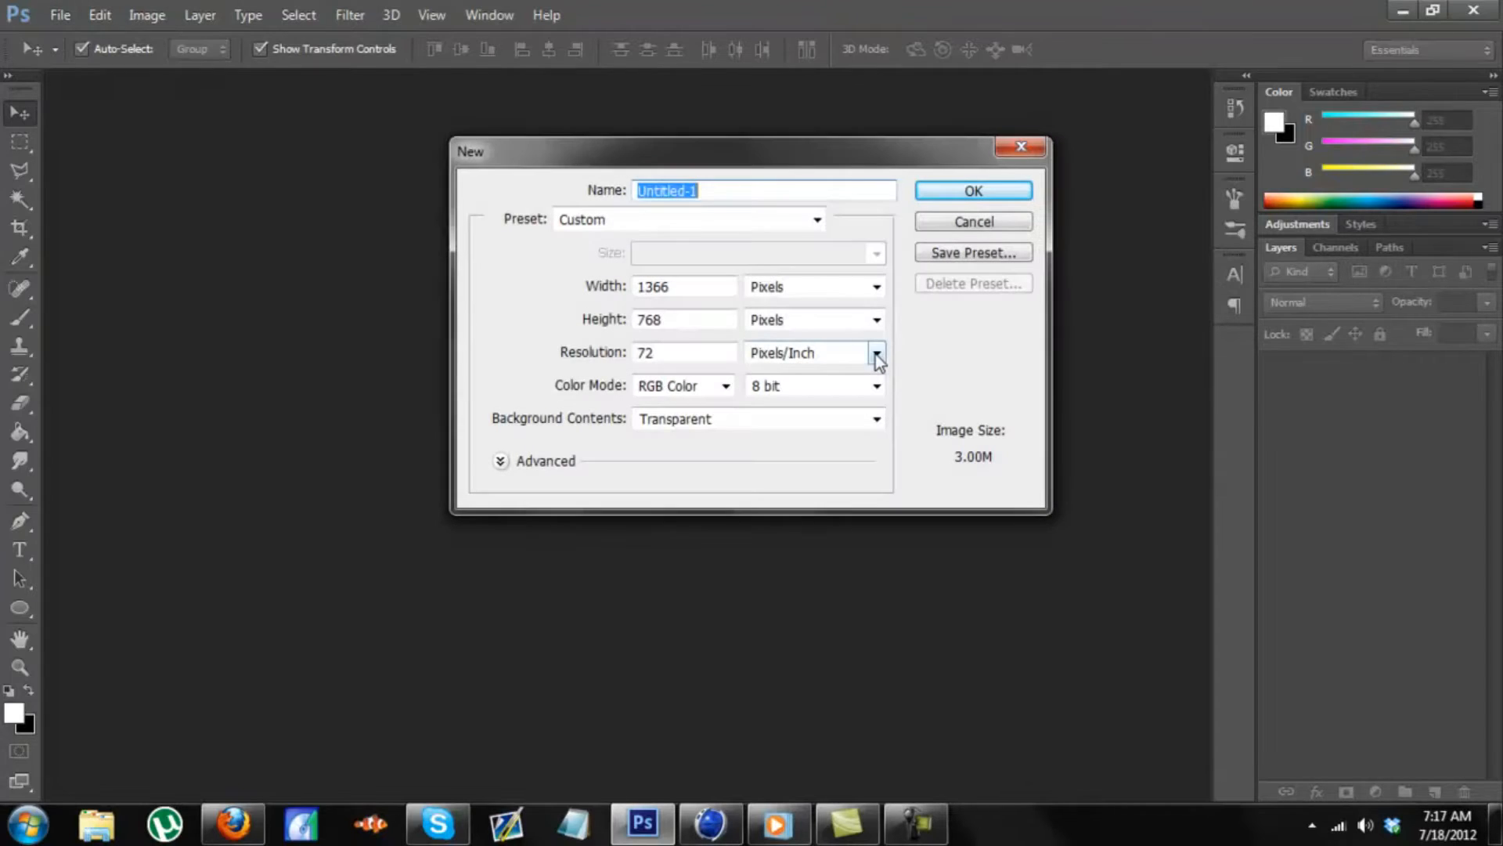
pyautogui.doubleClick(694, 293)
pyautogui.write('1280')
pyautogui.click(699, 320)
pyautogui.press('BackSpace')
pyautogui.press('BackSpace')
pyautogui.write('20')
pyautogui.click(944, 193)
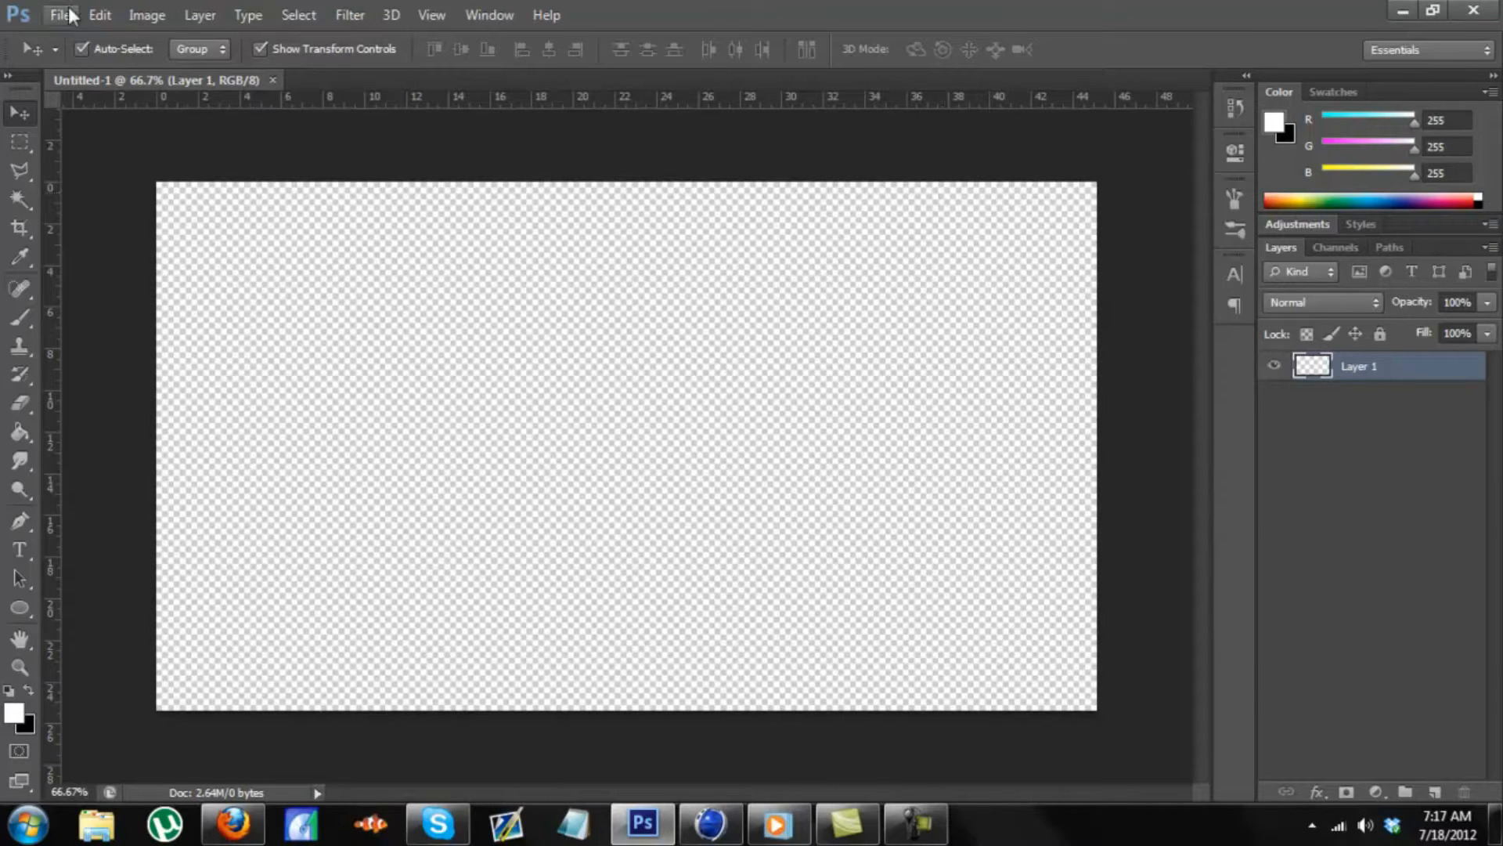
# - Place a vertical and a horizontal guide that cross at the centre of the canvas
pyautogui.moveTo(69, 183); pyautogui.dragTo(617, 234)
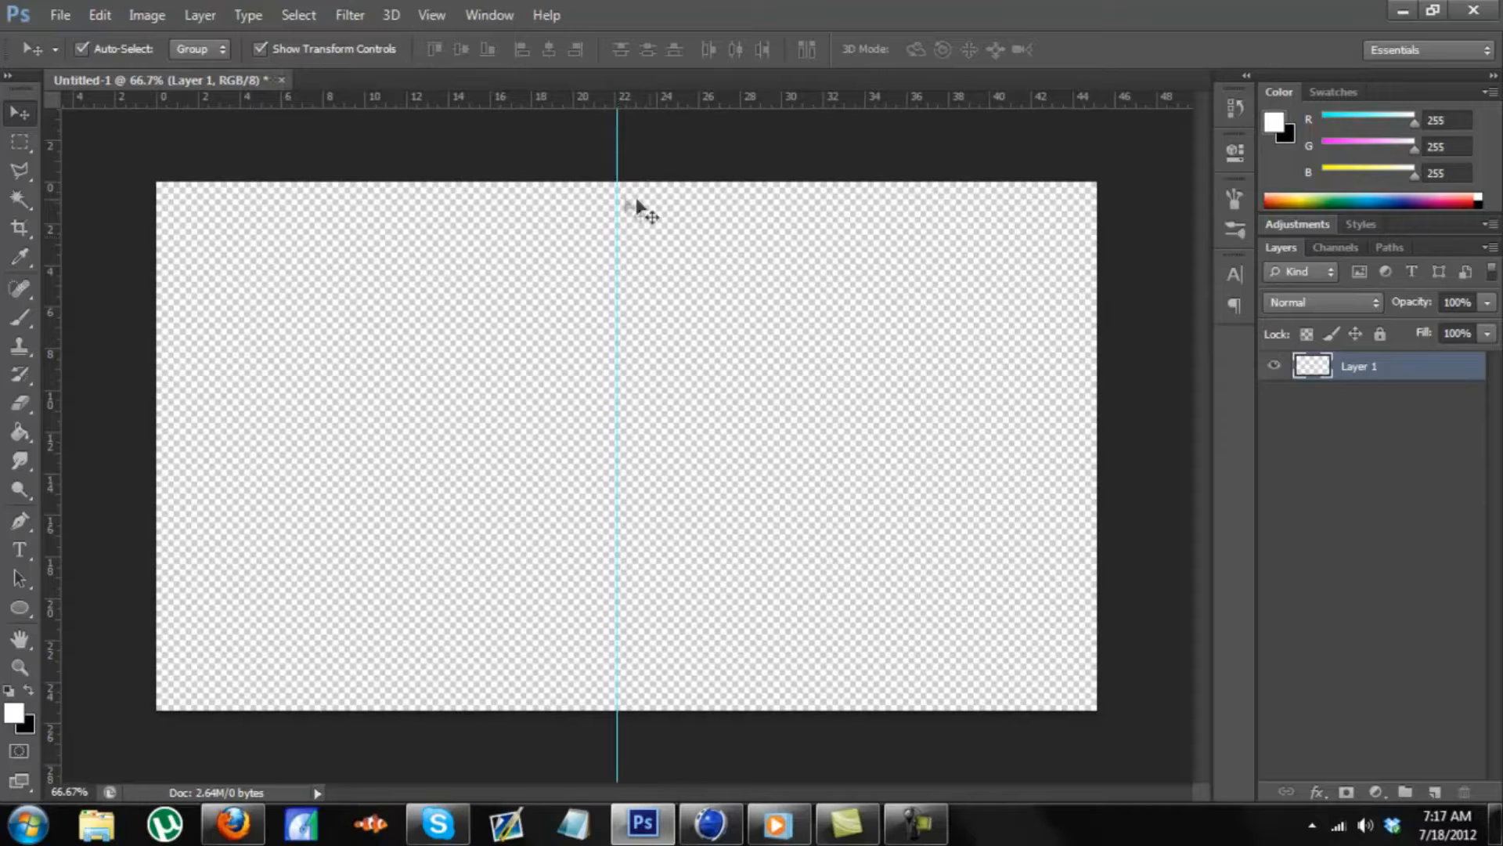
pyautogui.moveTo(617, 172)
pyautogui.mouseDown()
pyautogui.moveTo(652, 174)
pyautogui.moveTo(625, 174)
pyautogui.mouseUp()
pyautogui.moveTo(691, 117); pyautogui.dragTo(731, 493)
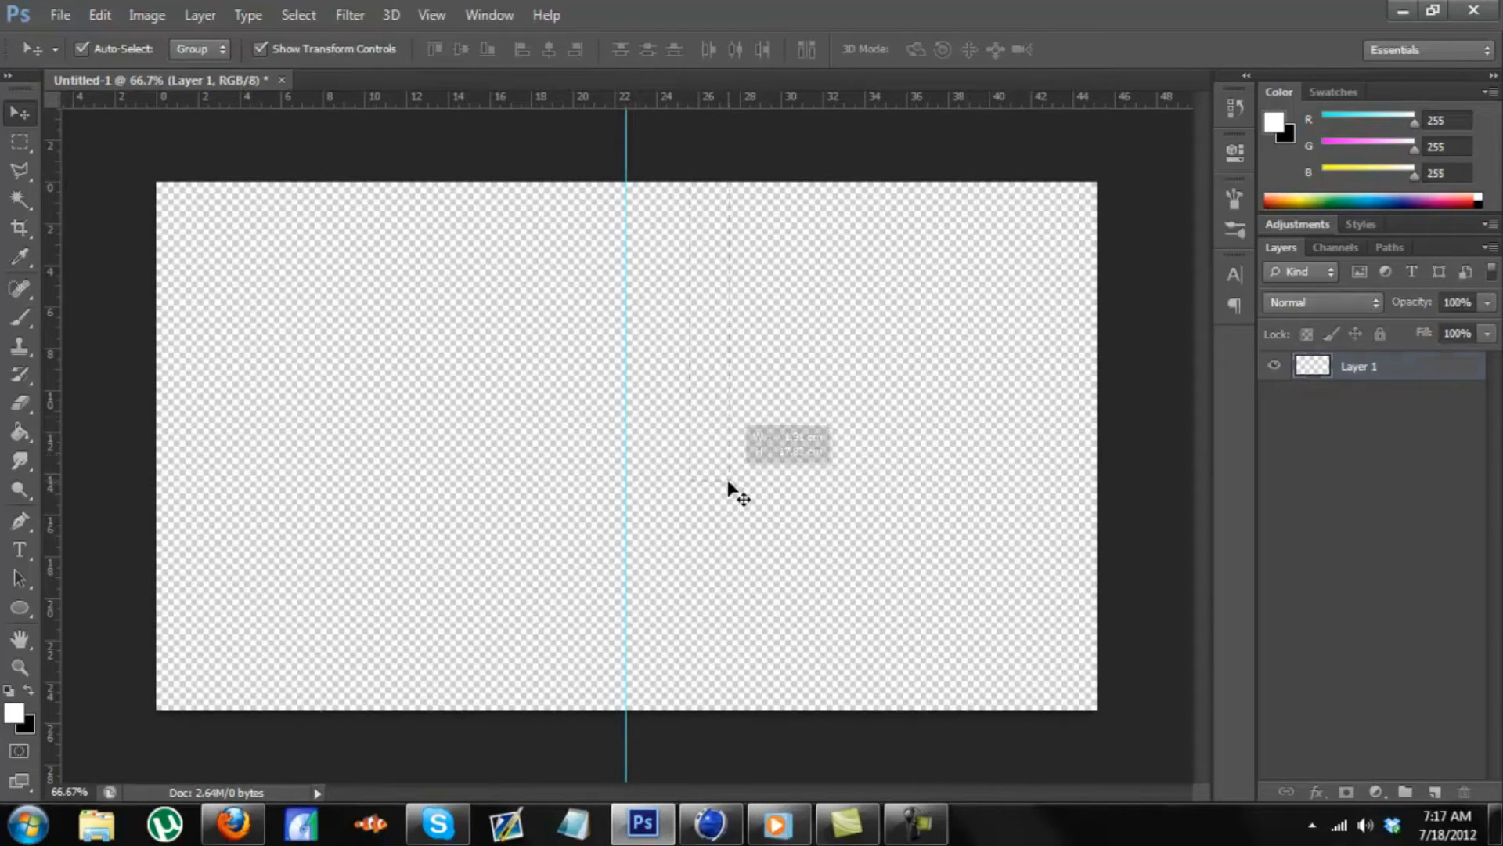
pyautogui.click(490, 15)
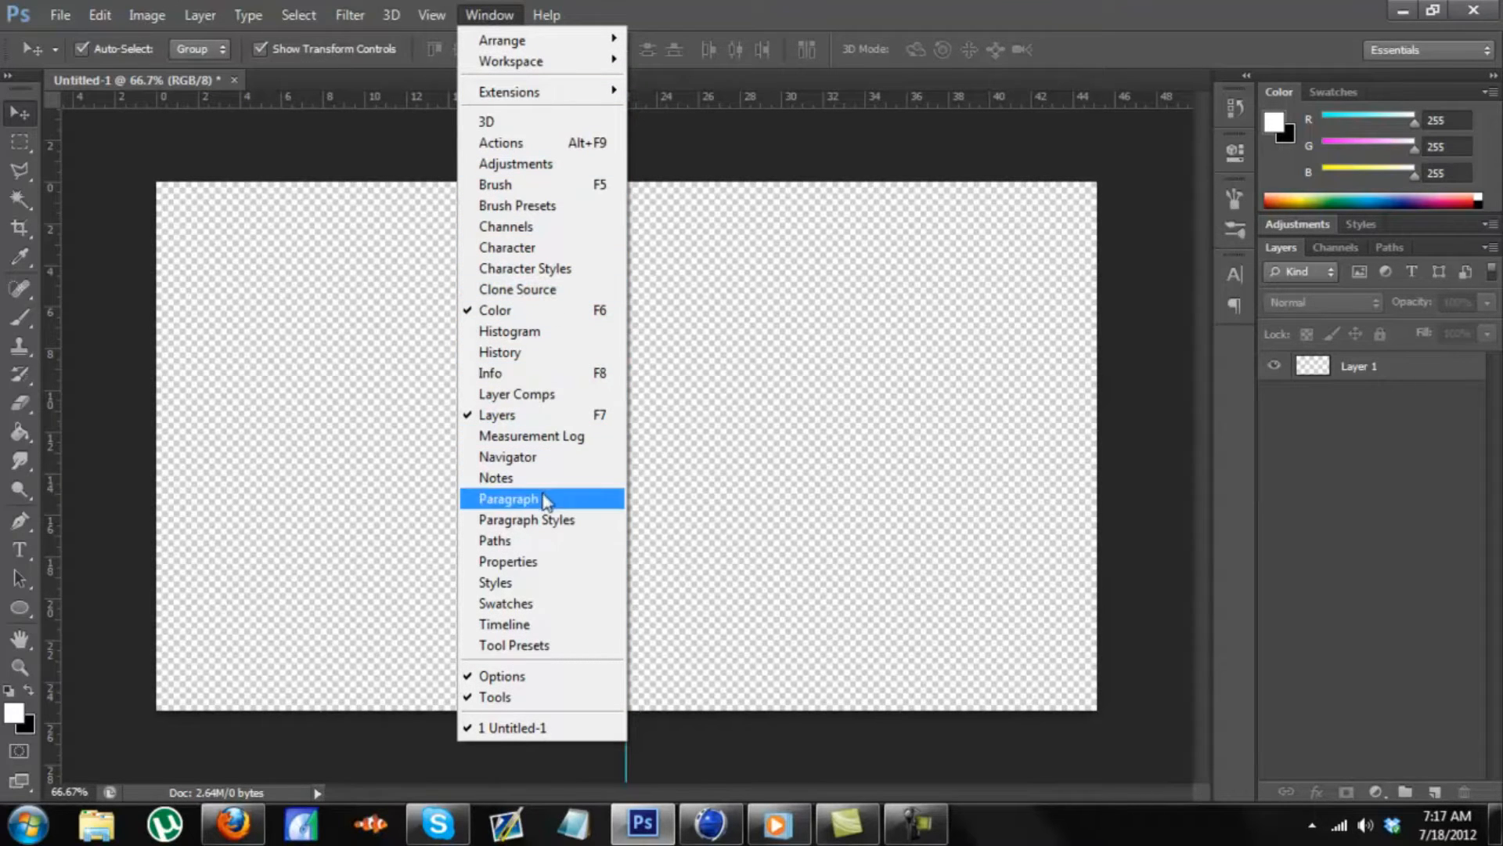
pyautogui.click(428, 13)
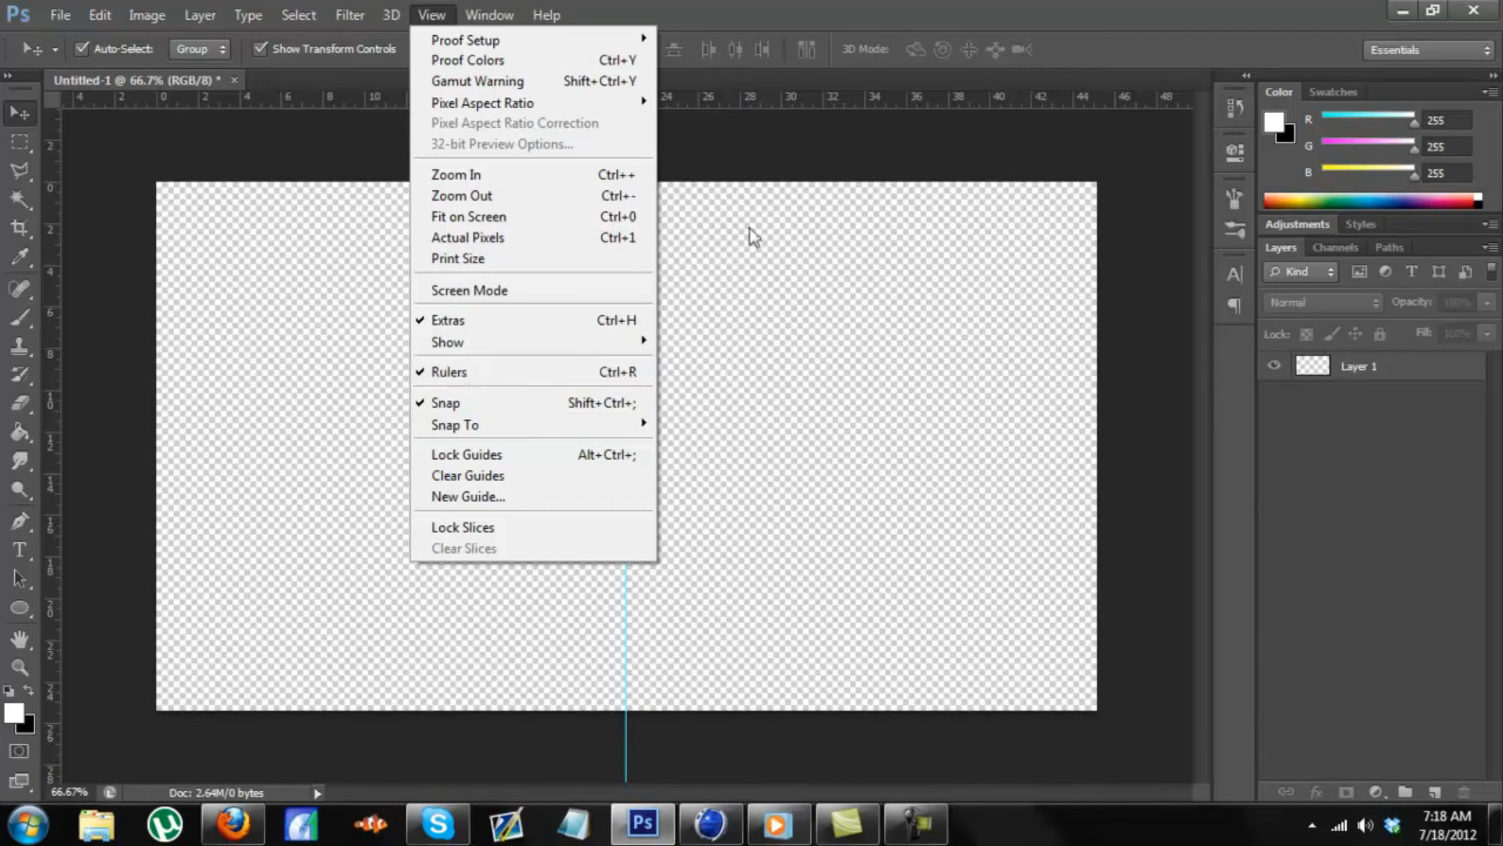
pyautogui.click(819, 100)
pyautogui.moveTo(814, 94); pyautogui.dragTo(829, 445)
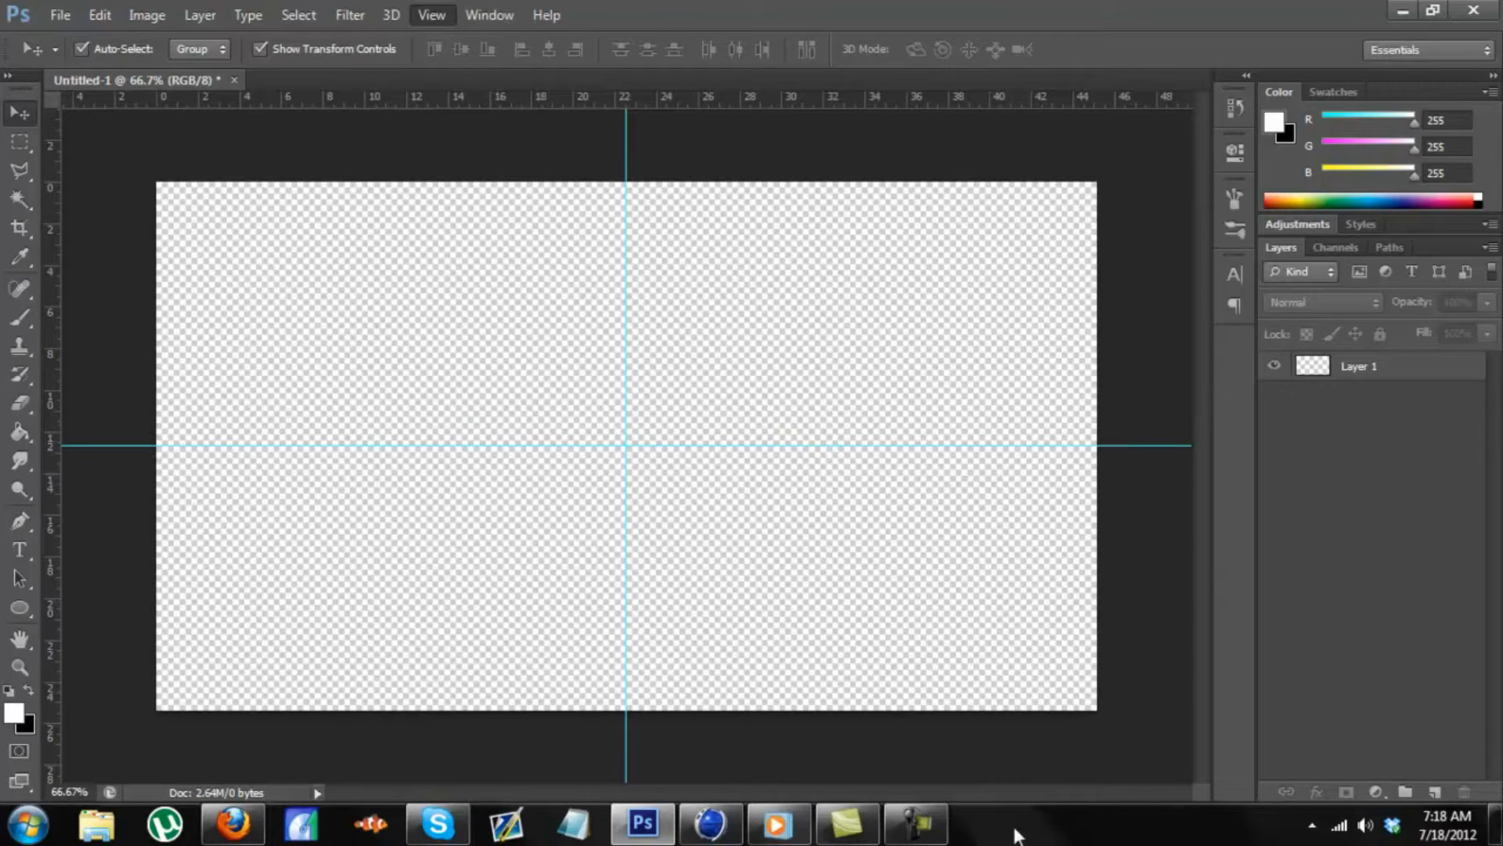
# - Return to Cinema 4D and save the rendered image to the Desktop as an 8-bit PNG with alpha channel, named text
pyautogui.click(710, 823)
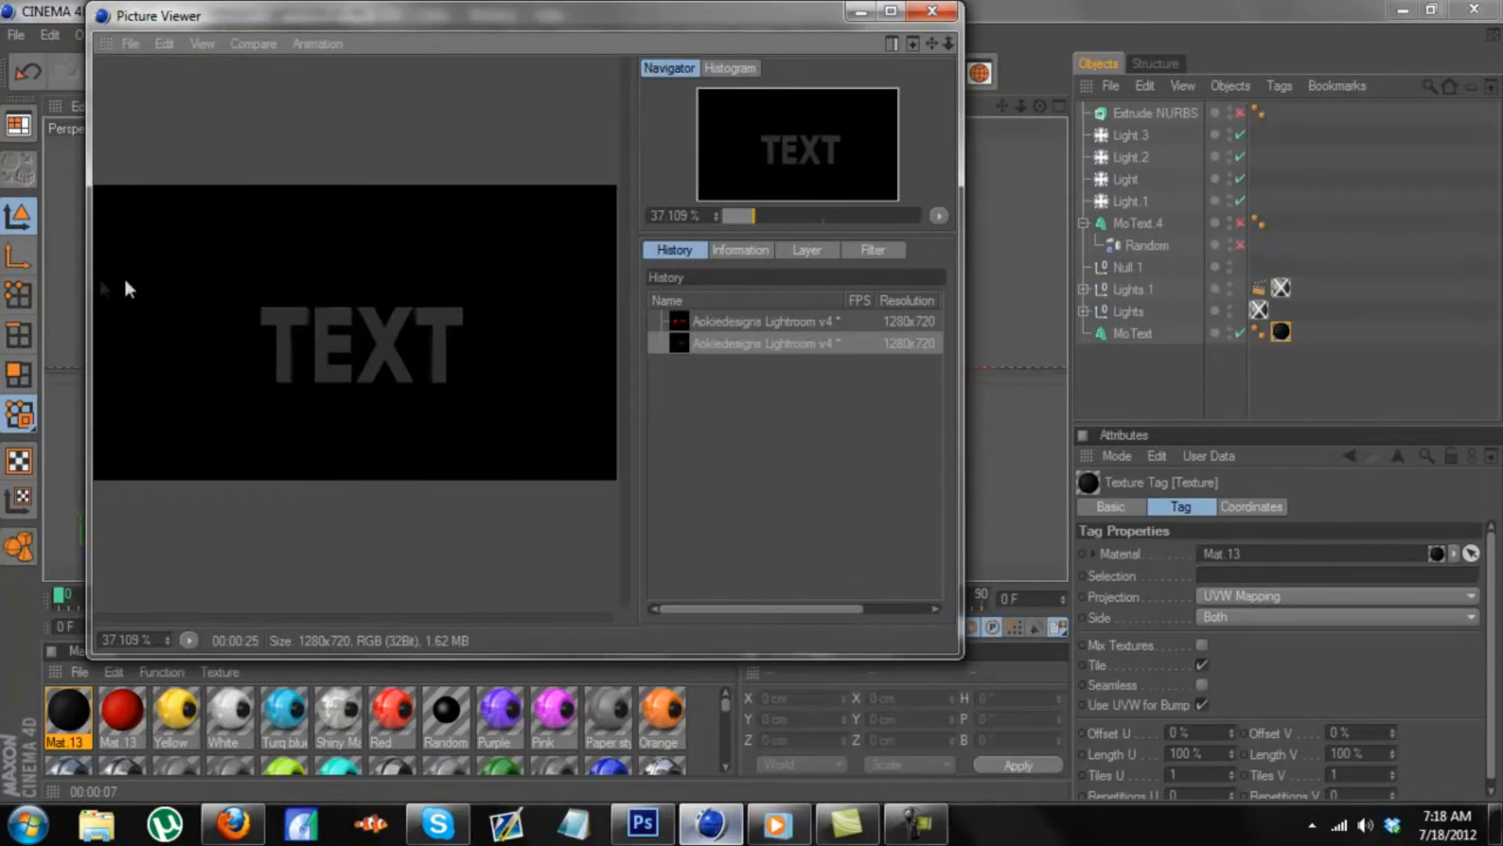
pyautogui.click(129, 44)
pyautogui.click(168, 92)
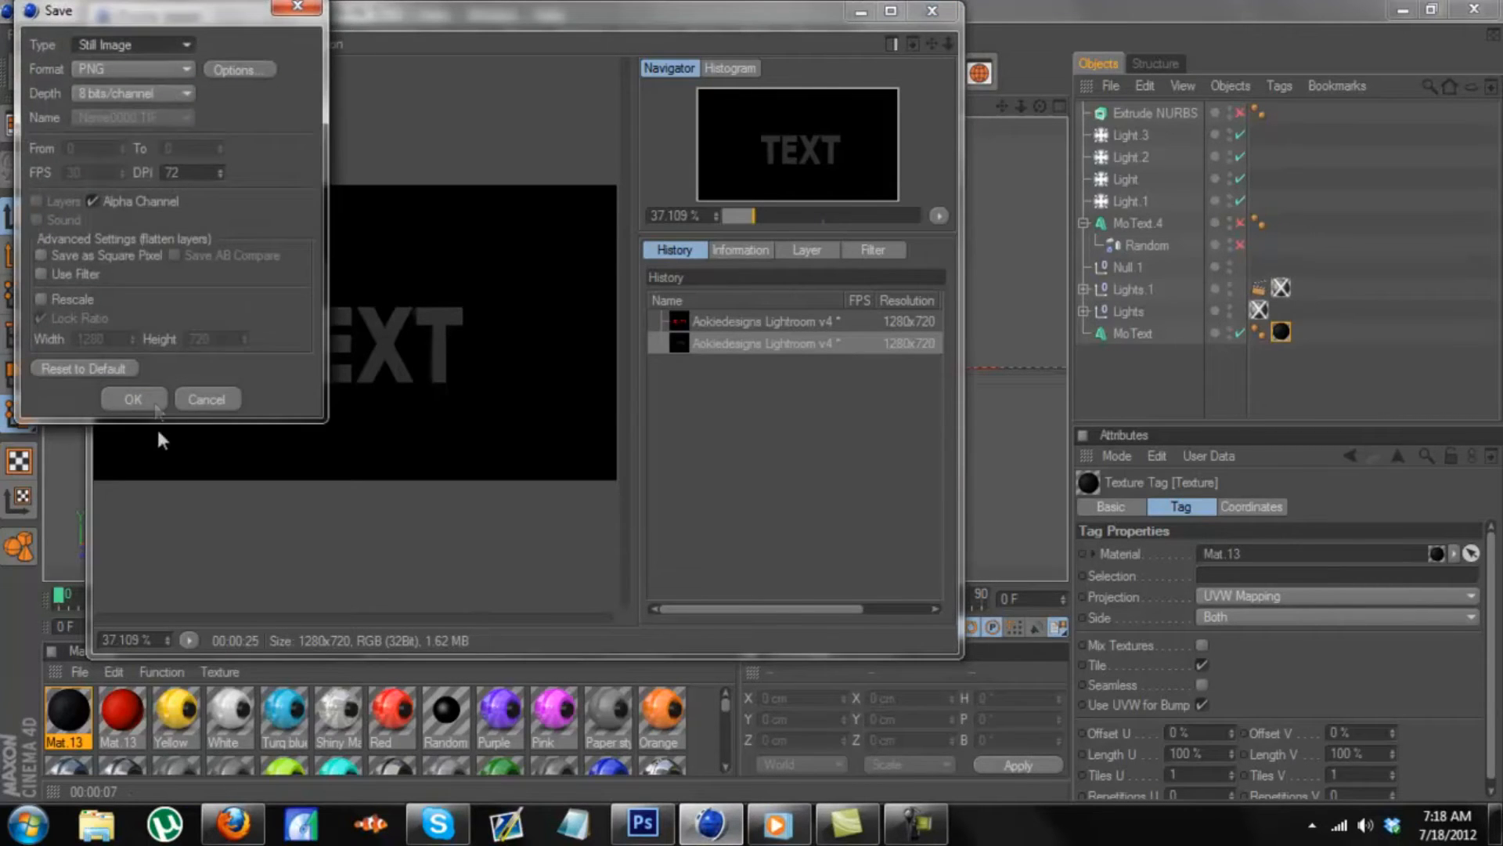
pyautogui.click(149, 398)
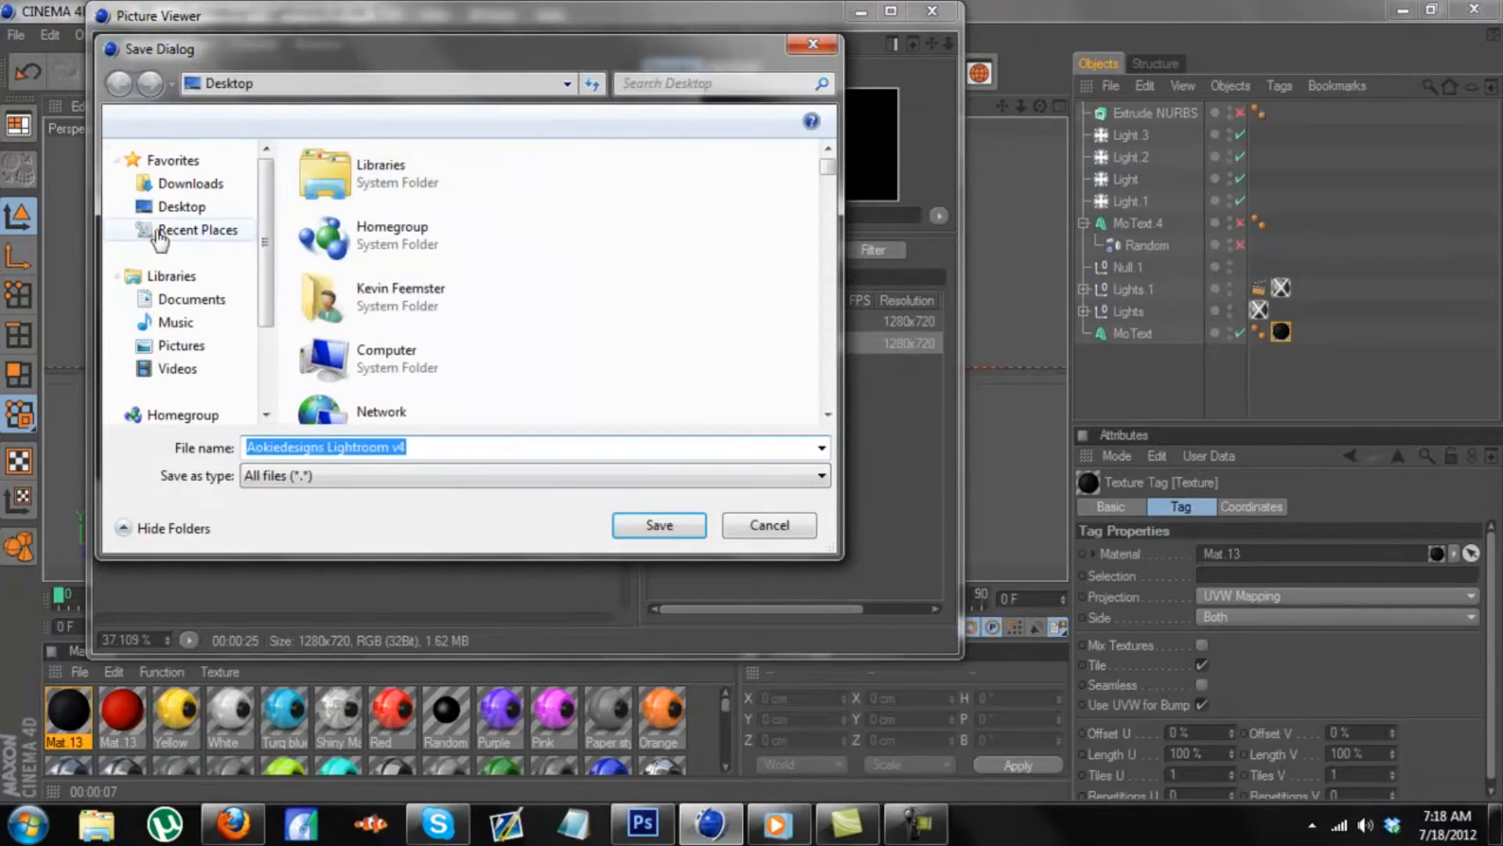
pyautogui.click(180, 206)
pyautogui.click(389, 474)
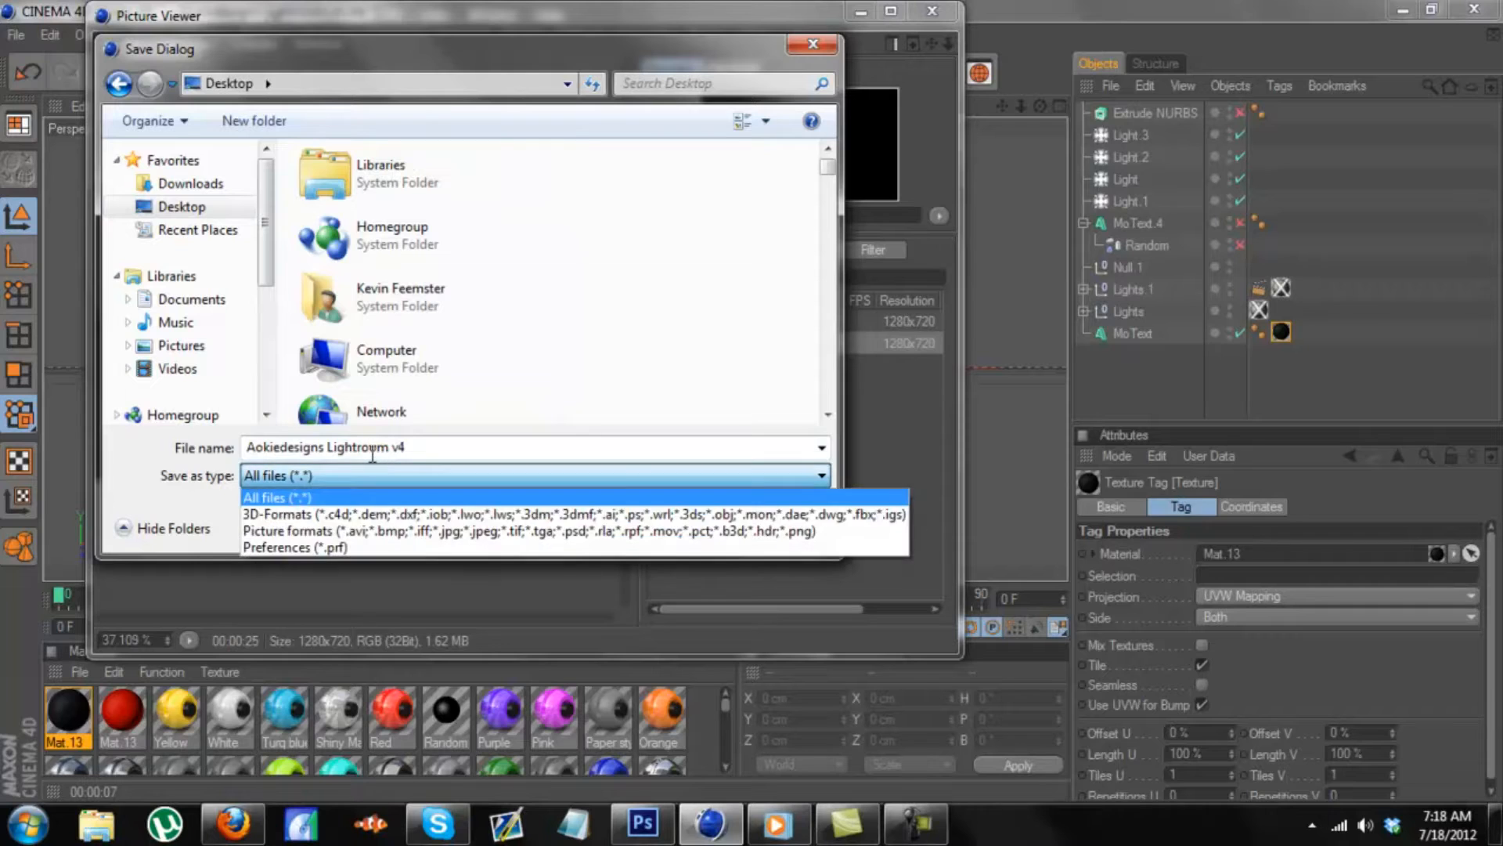
pyautogui.click(373, 453)
pyautogui.write('text')
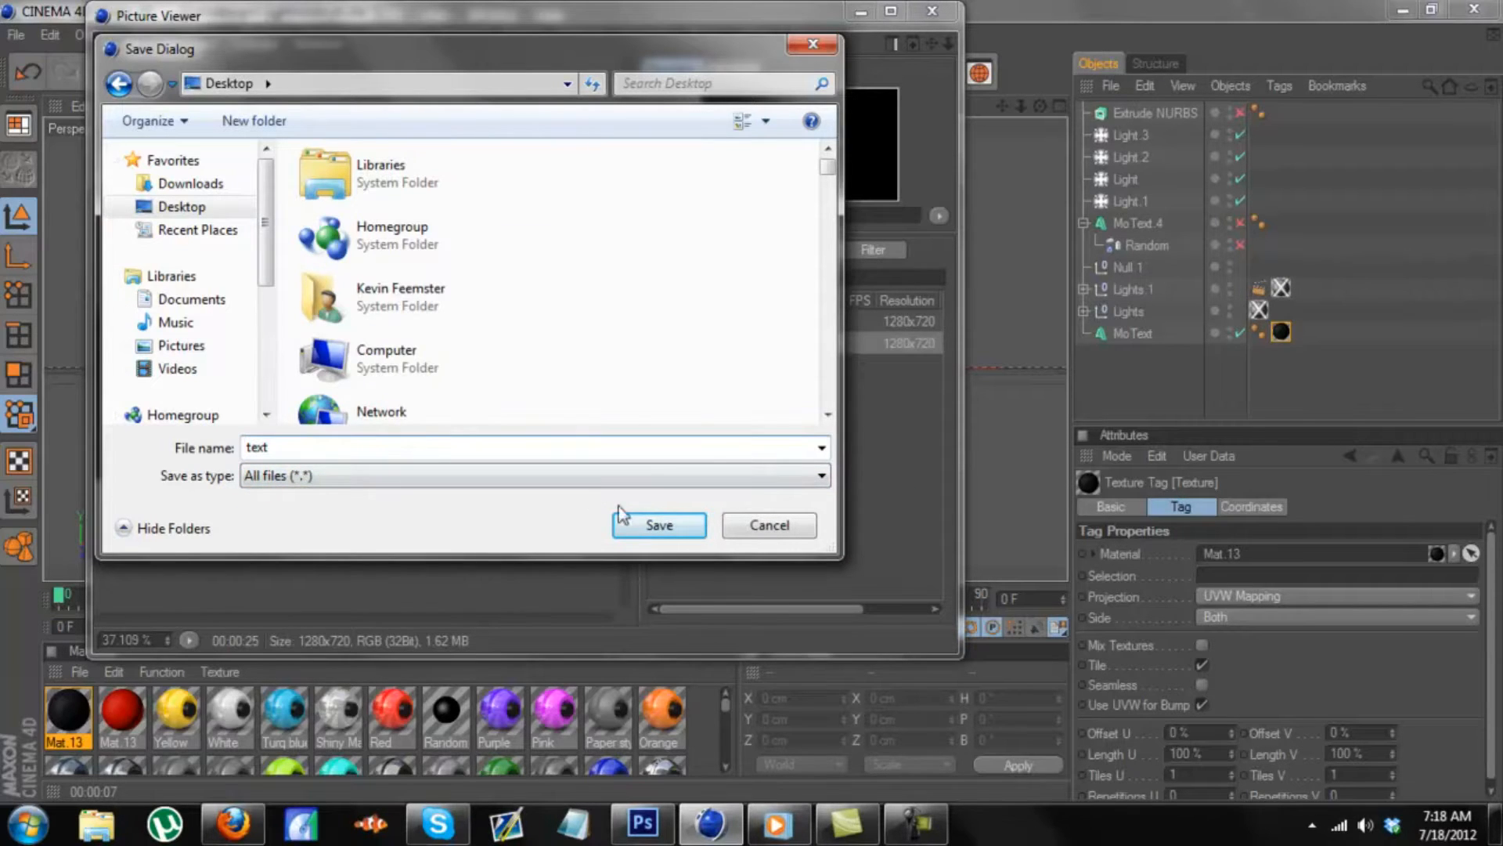
pyautogui.click(656, 526)
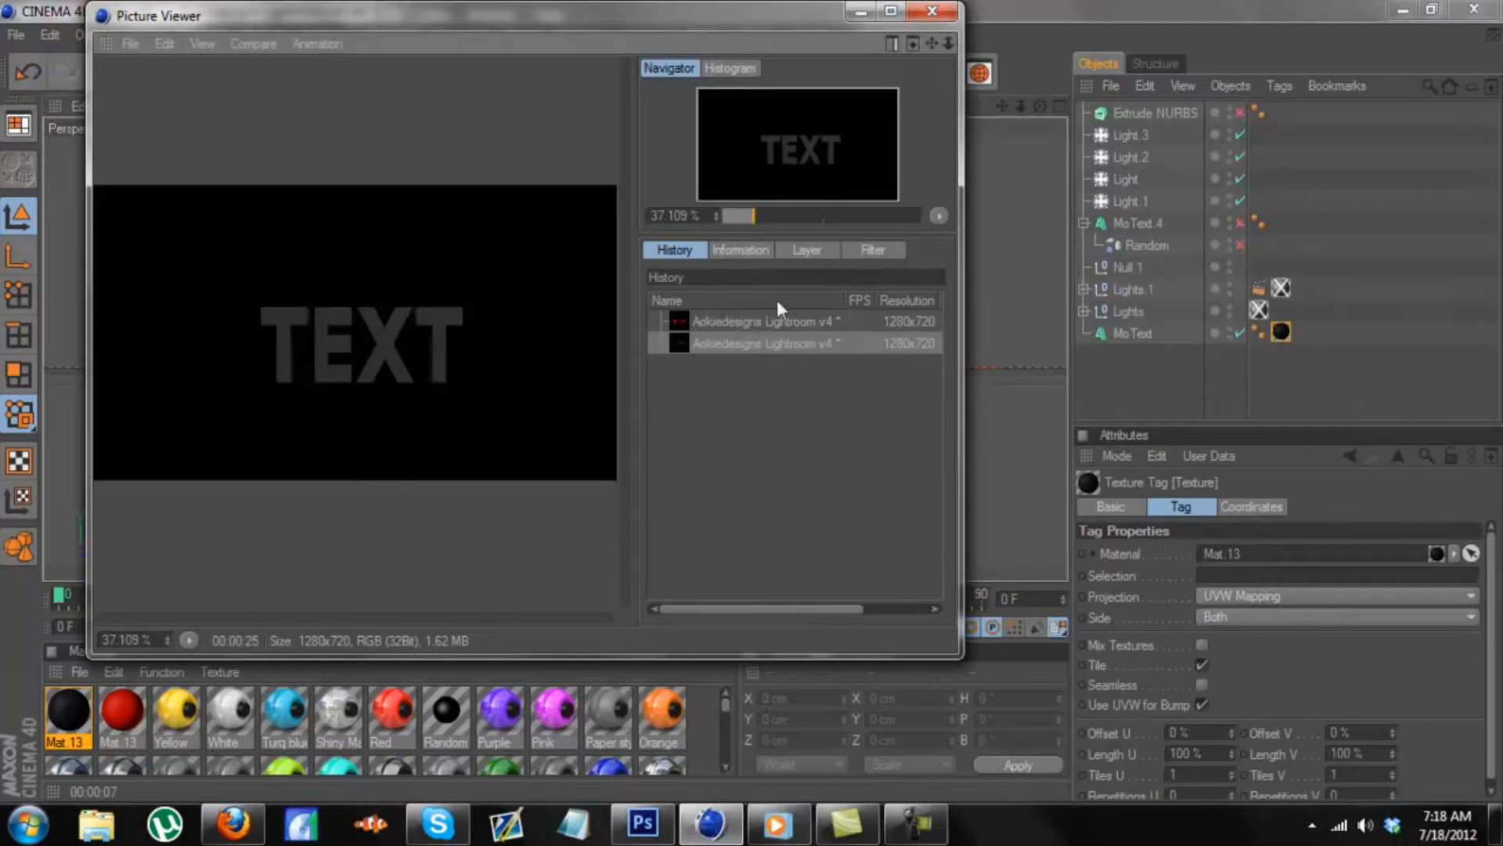
pyautogui.click(861, 13)
# - Switch back to Photoshop and open text.png from the Desktop
pyautogui.click(642, 822)
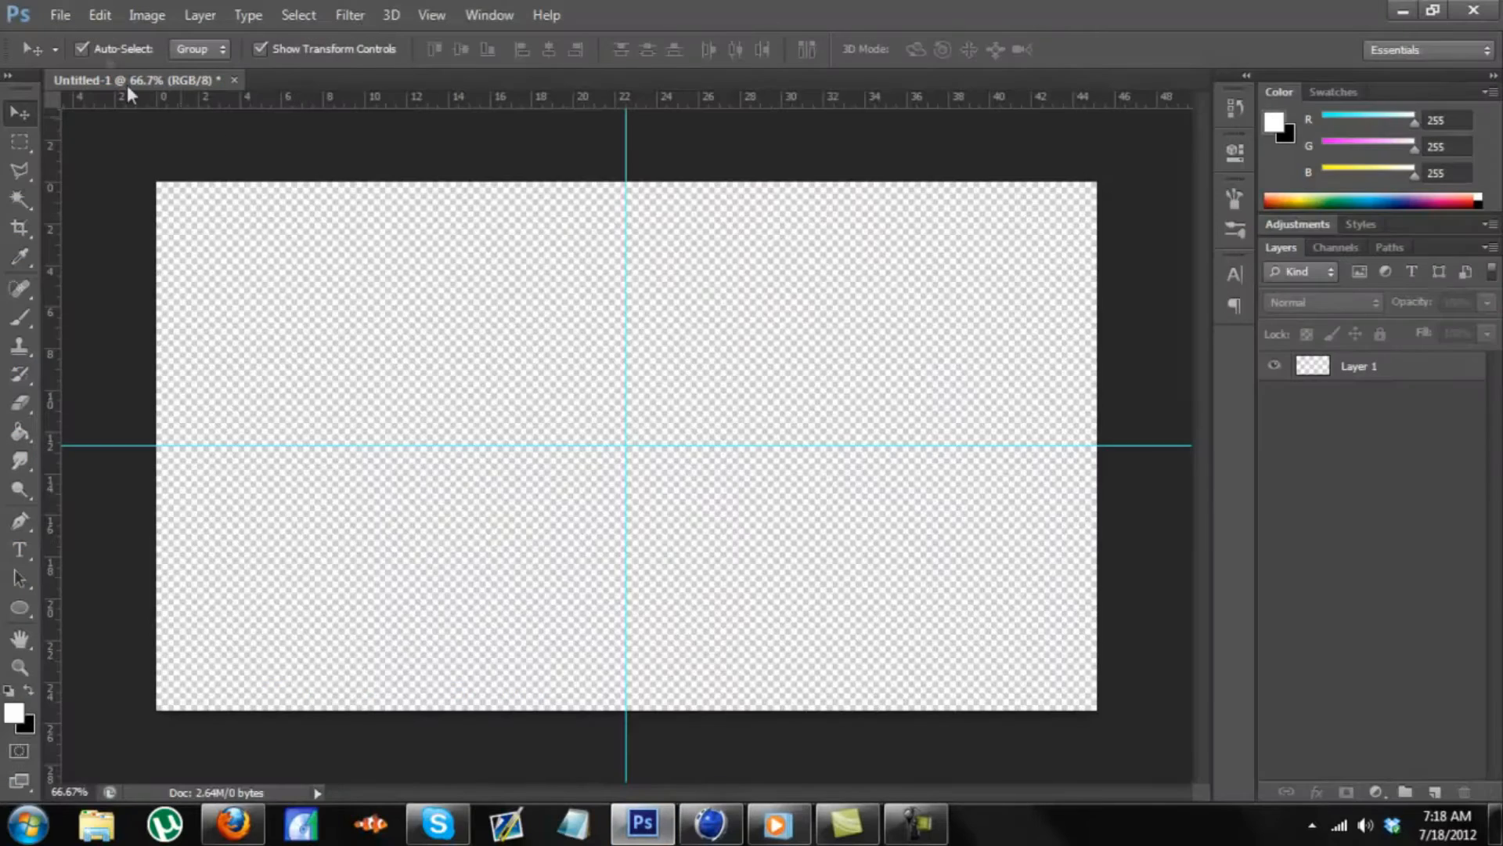
pyautogui.click(61, 15)
pyautogui.click(97, 80)
pyautogui.click(2, 28)
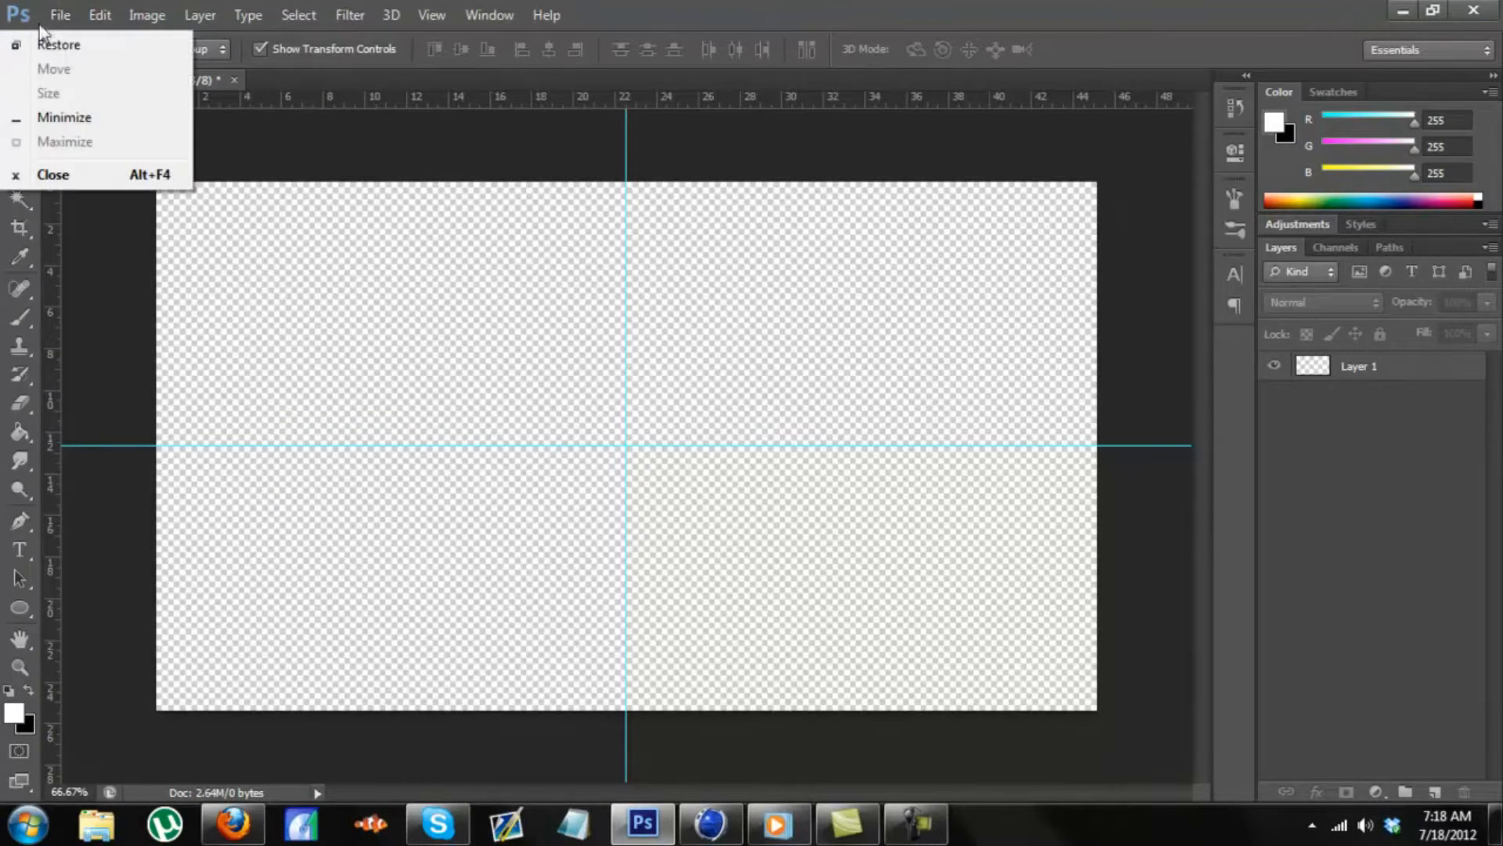
pyautogui.click(48, 22)
pyautogui.click(86, 60)
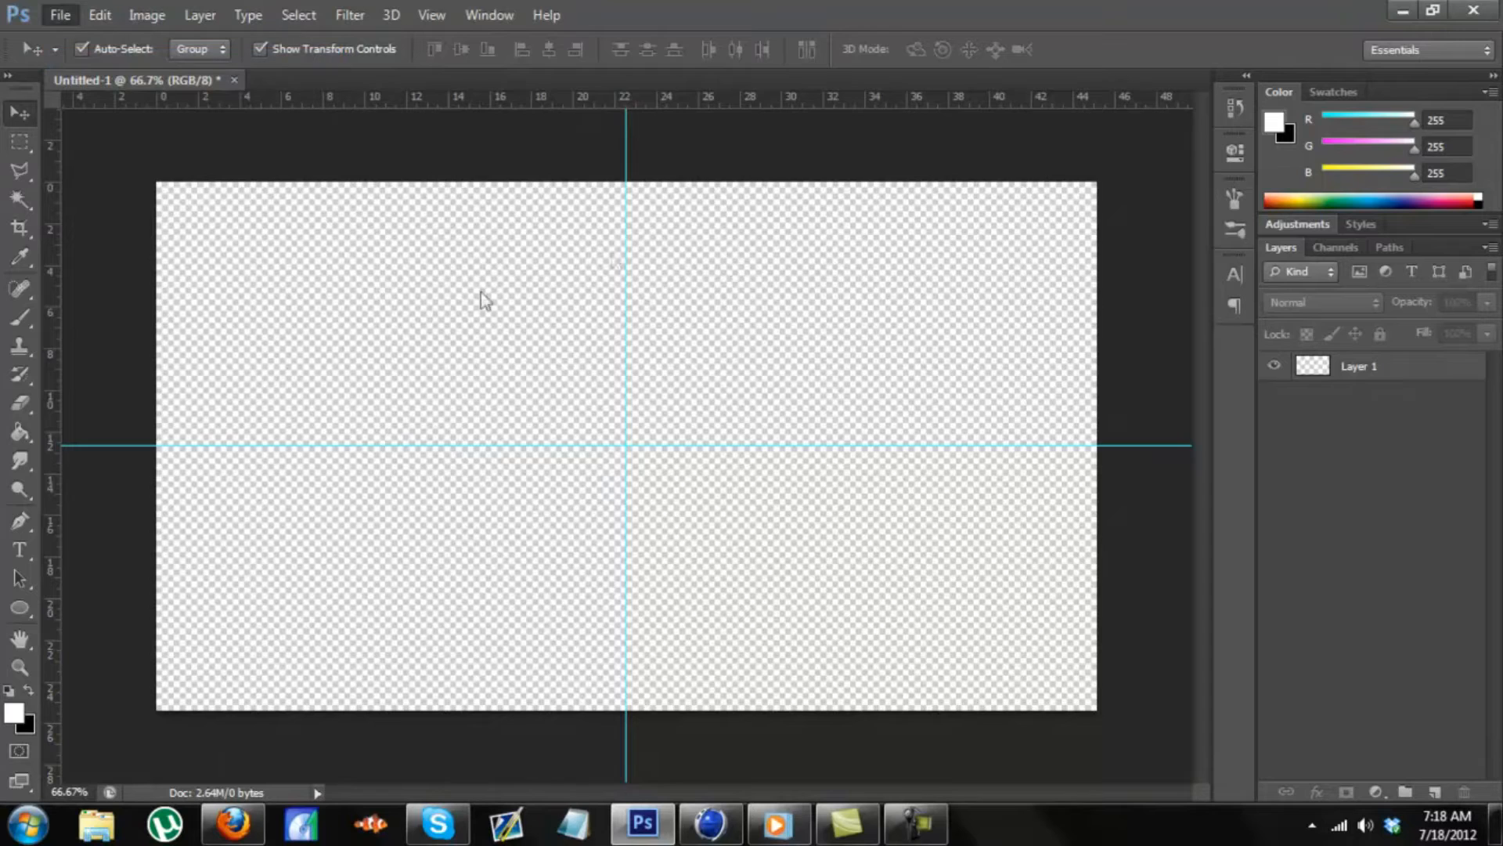
pyautogui.click(516, 282)
pyautogui.write('t')
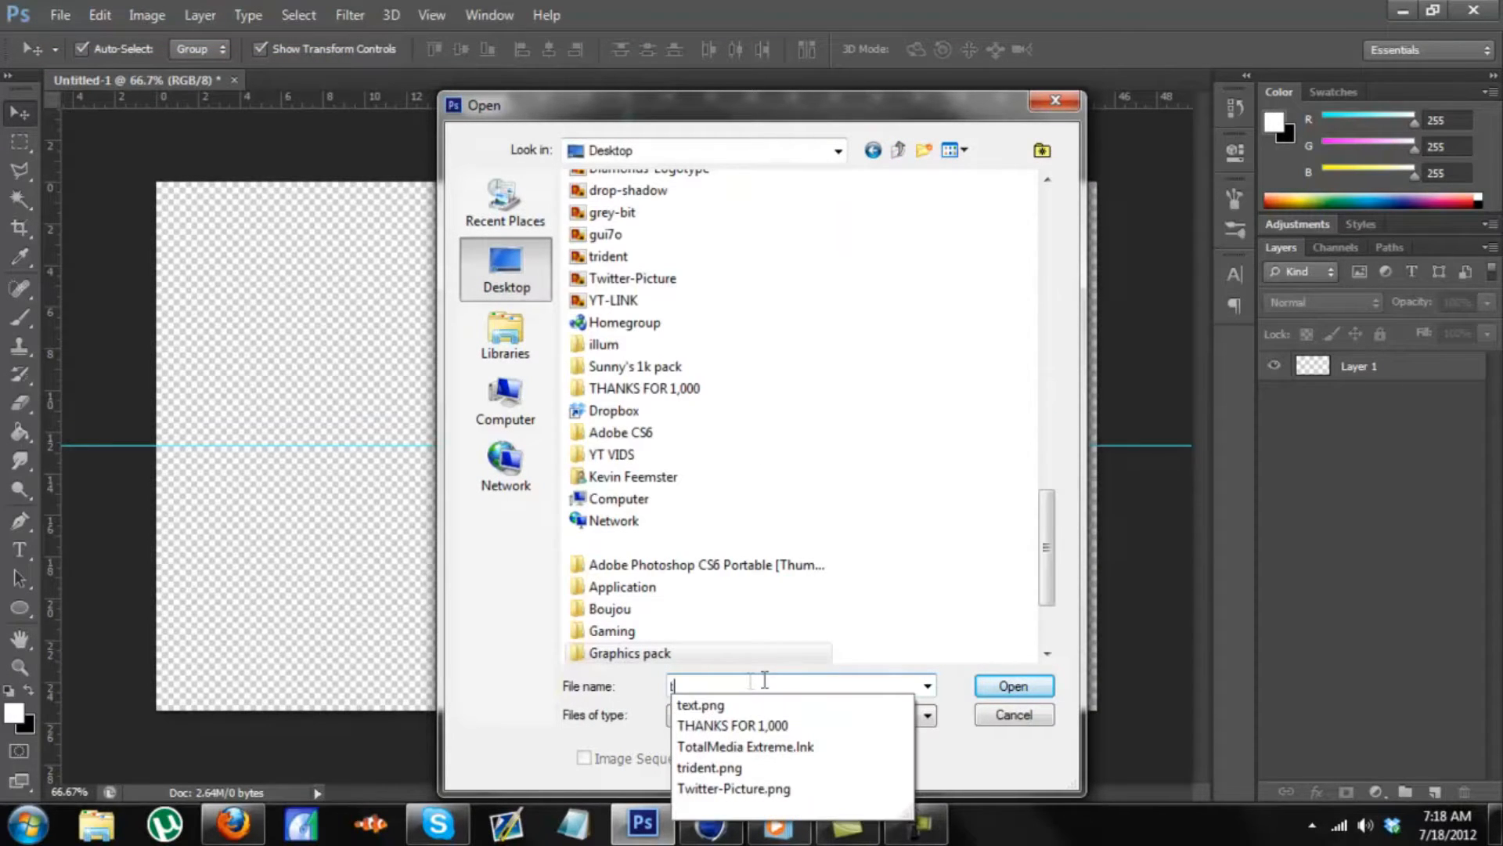
pyautogui.press('Return')
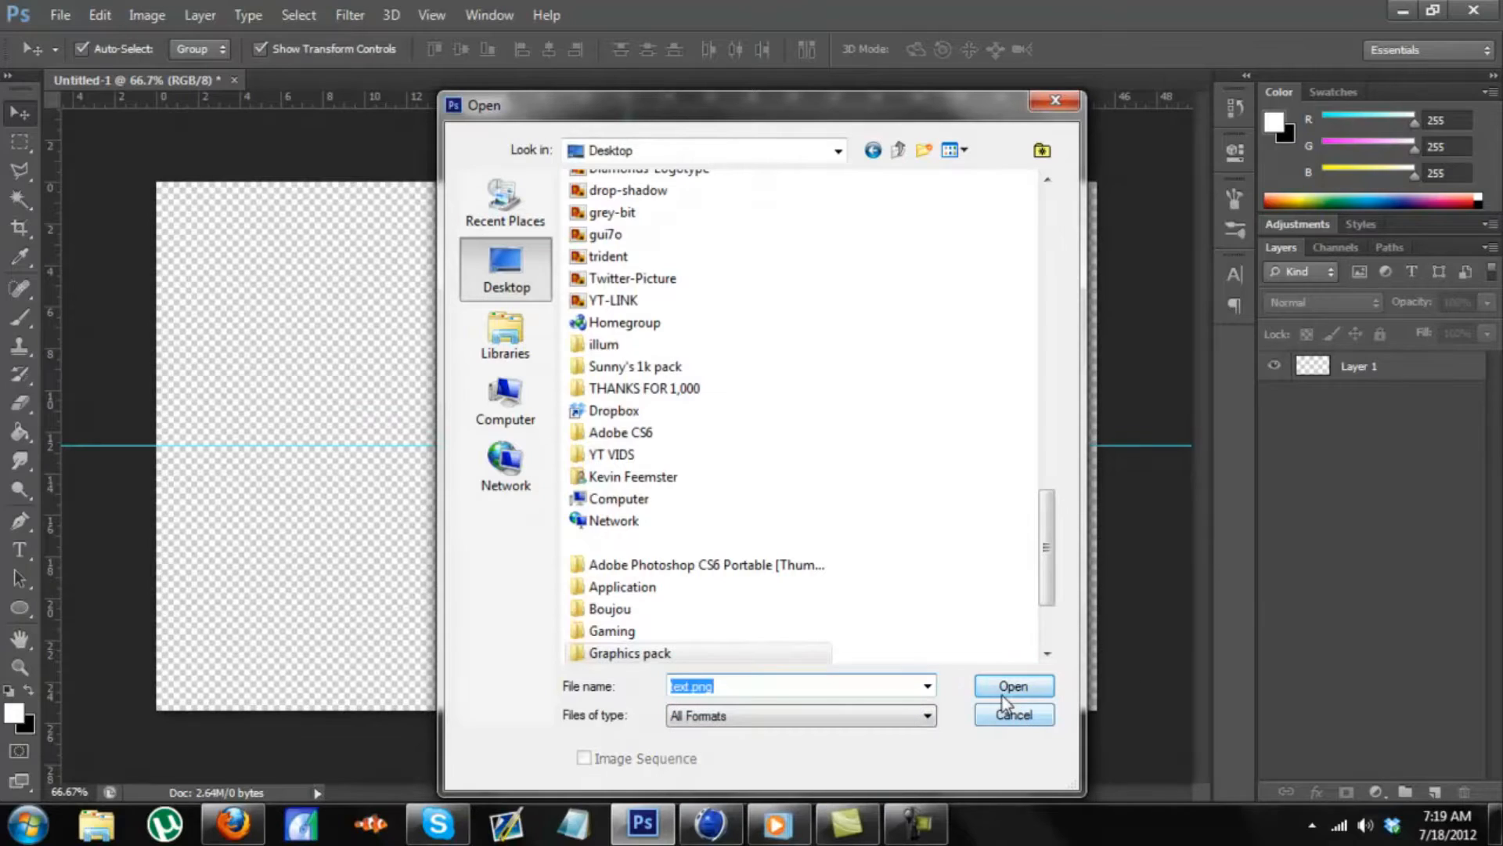
pyautogui.click(1014, 686)
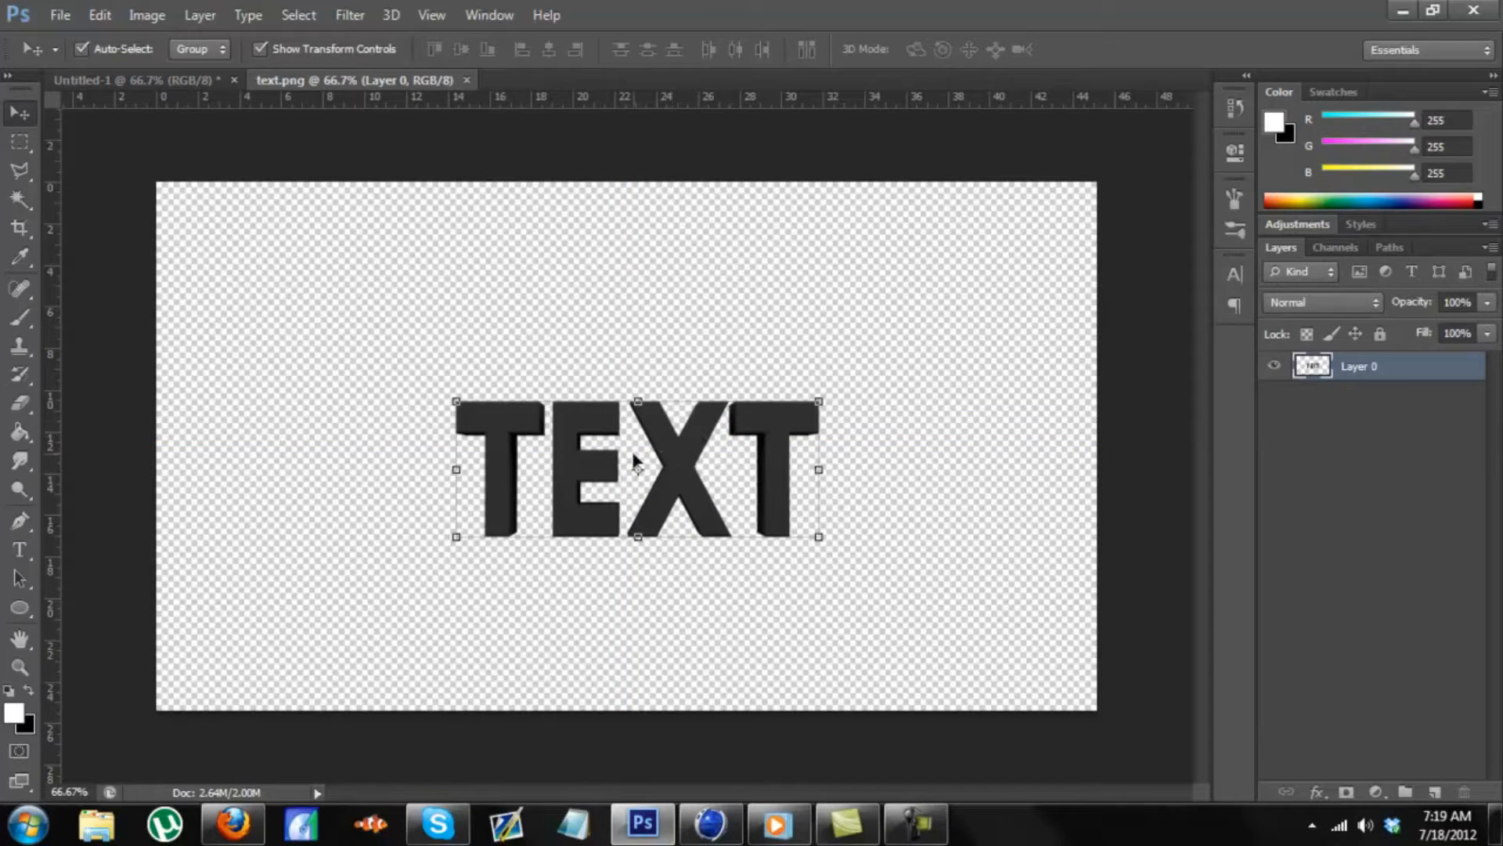
# - Copy the TEXT image from text.png into the Untitled-1 document as a new layer near the canvas centre
pyautogui.moveTo(402, 300); pyautogui.dragTo(407, 252)
pyautogui.moveTo(487, 288); pyautogui.dragTo(661, 435)
# - Squash the text layer to about 80.65% height and centre it on the crossing of the guides
pyautogui.moveTo(624, 381); pyautogui.dragTo(627, 405)
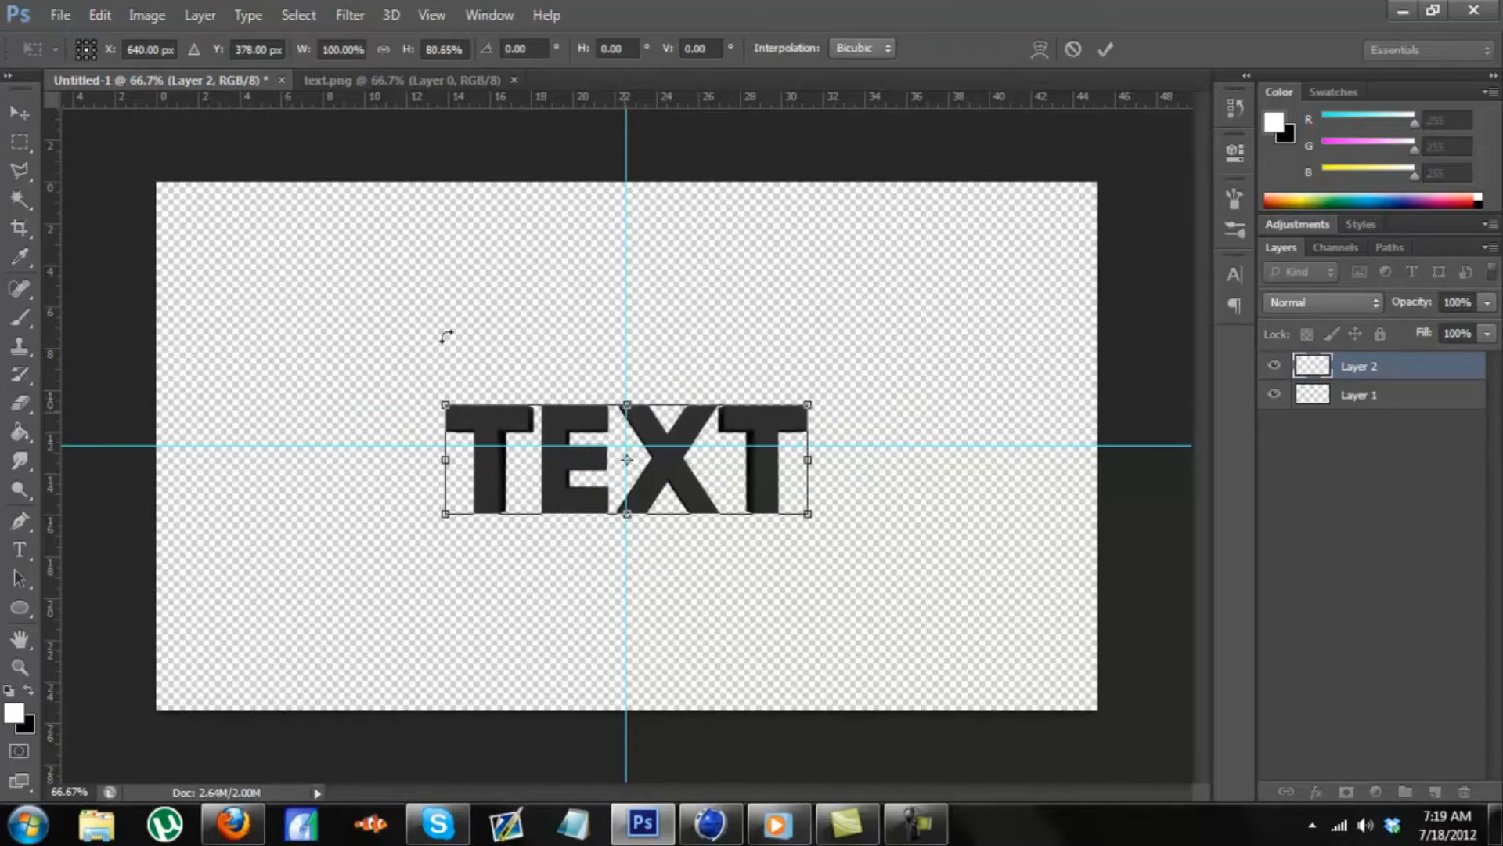
pyautogui.click(16, 115)
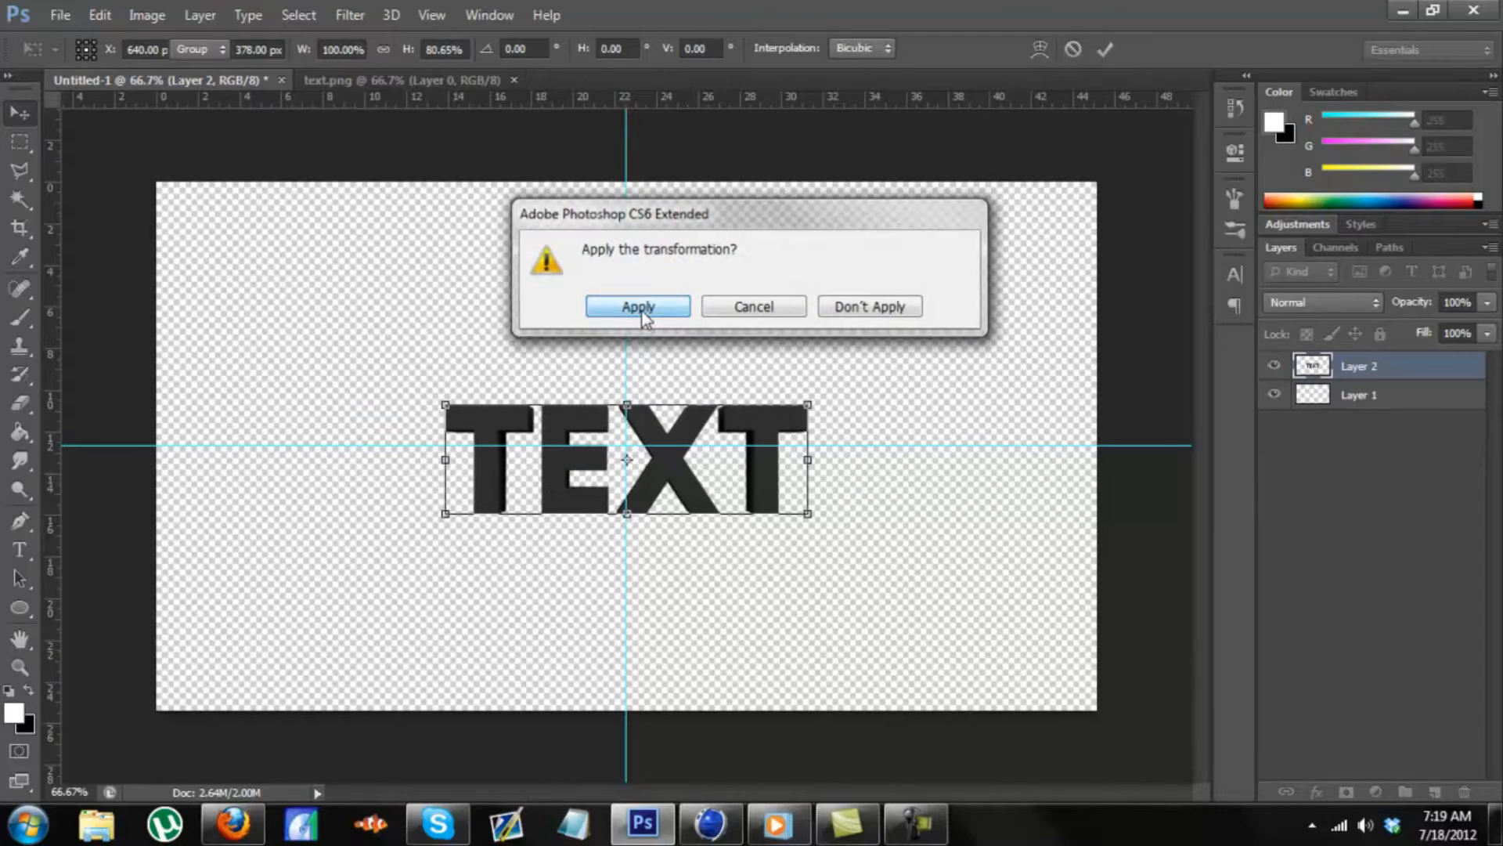
pyautogui.click(639, 307)
pyautogui.moveTo(668, 478); pyautogui.dragTo(667, 465)
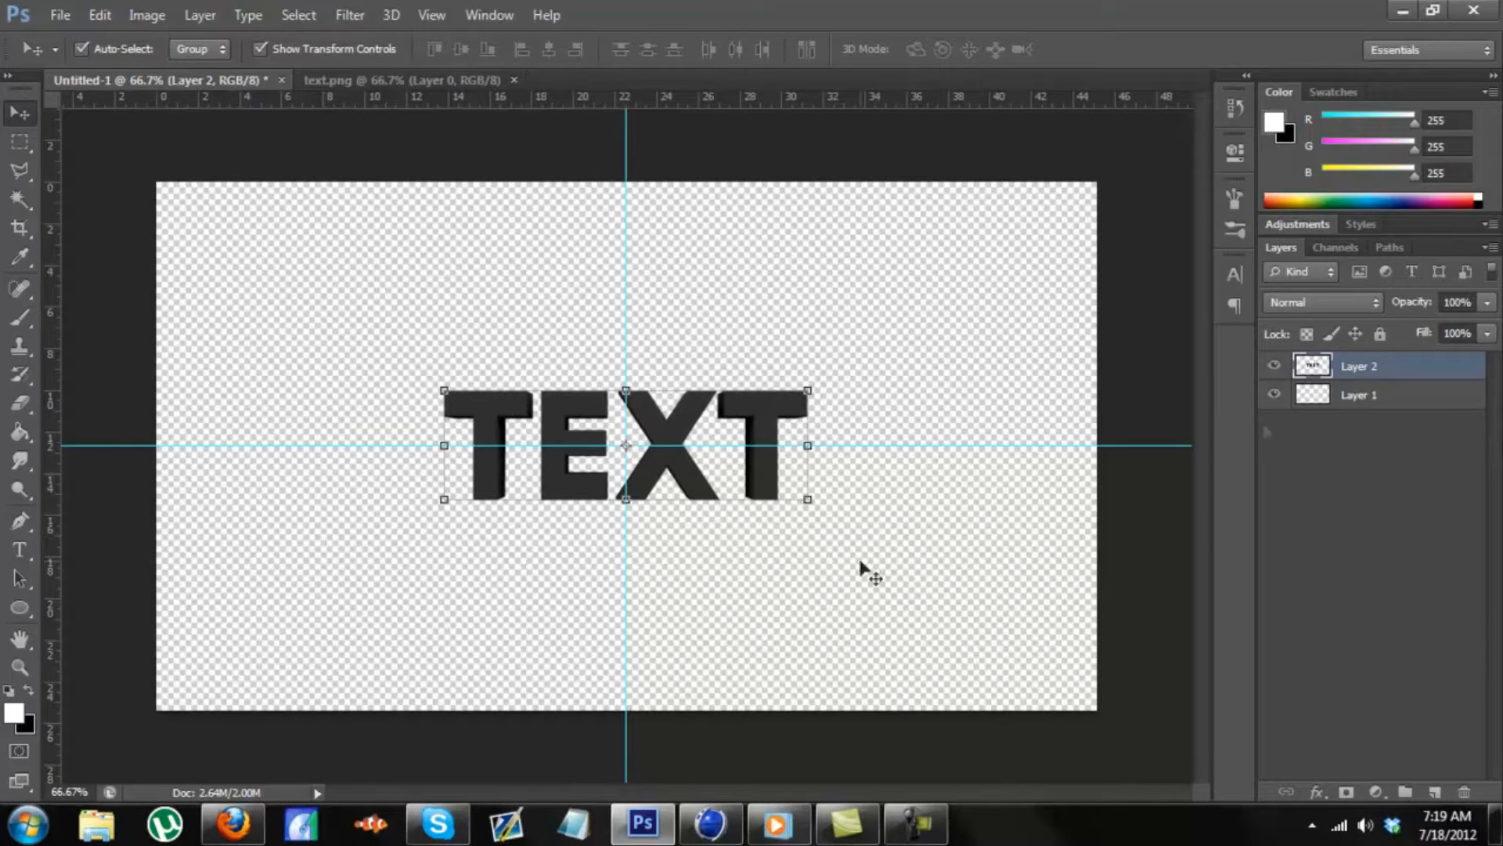
# - On a new layer, with black as the foreground color, make a thin elliptical selection just beneath the text, spanning about its width
pyautogui.click(1435, 792)
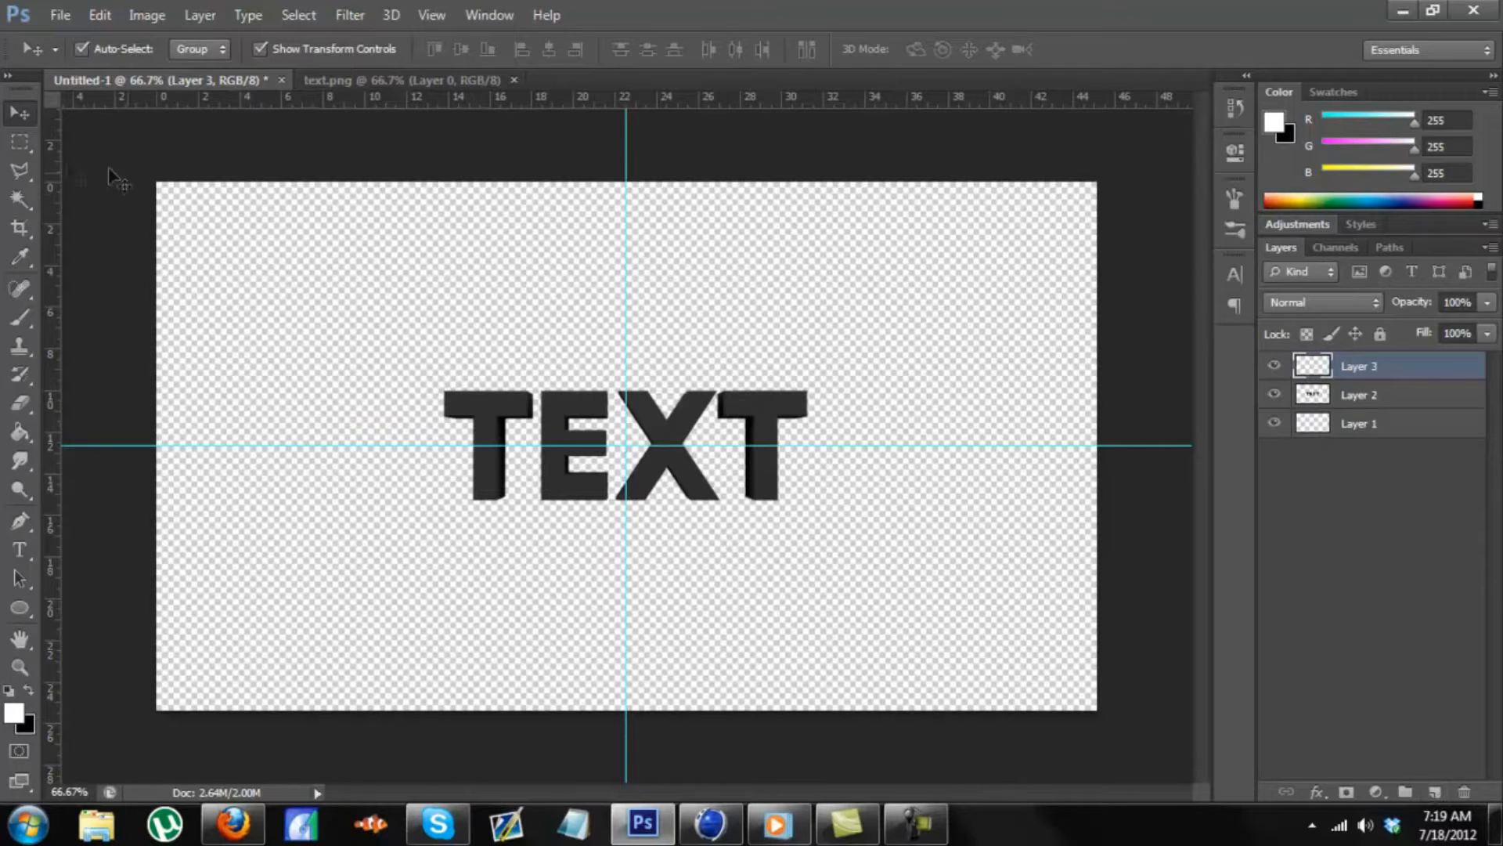
pyautogui.click(28, 142)
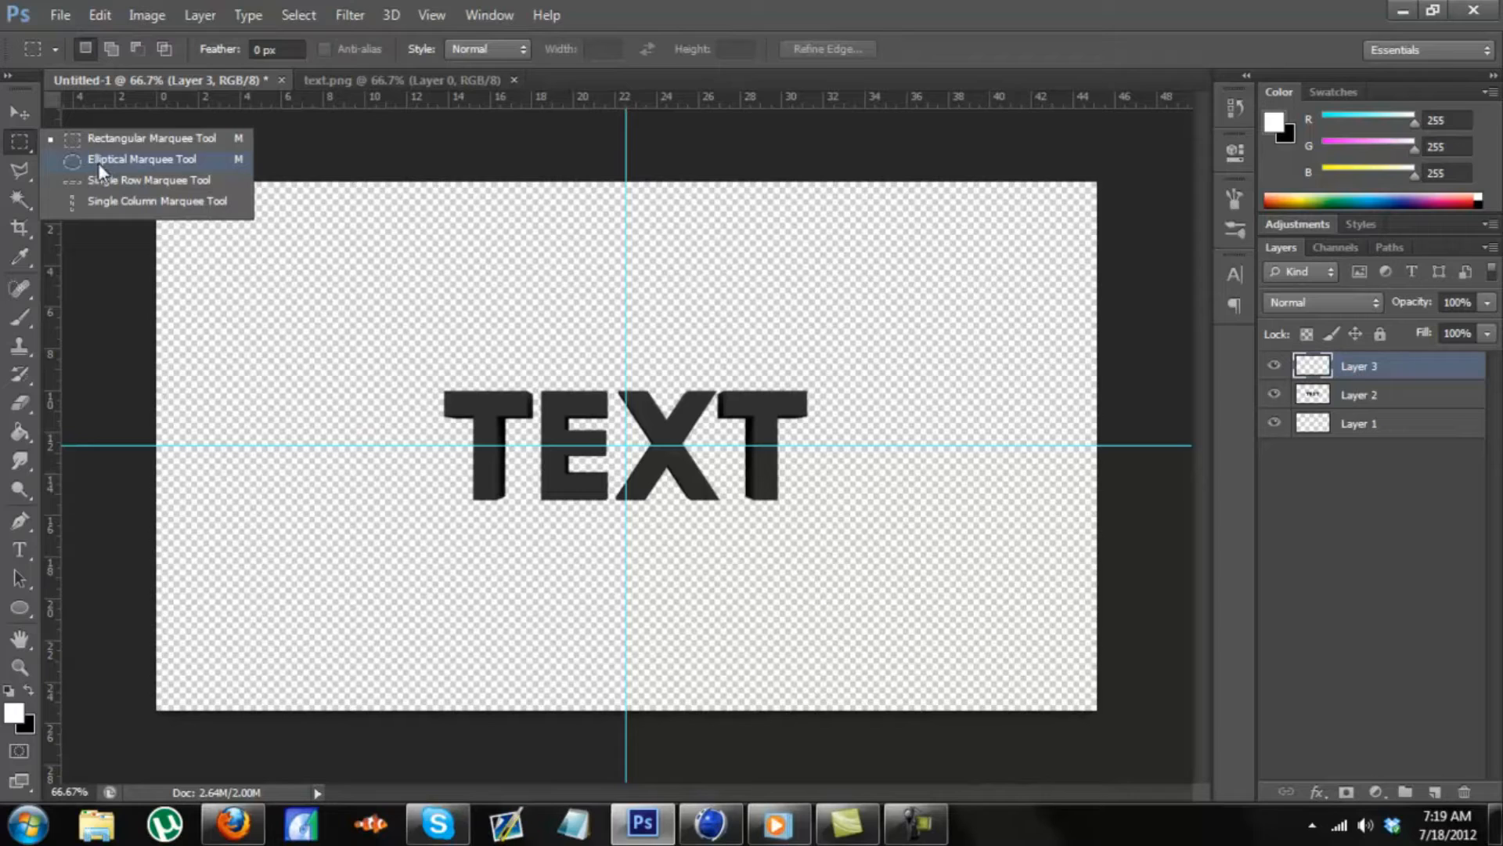
pyautogui.click(97, 161)
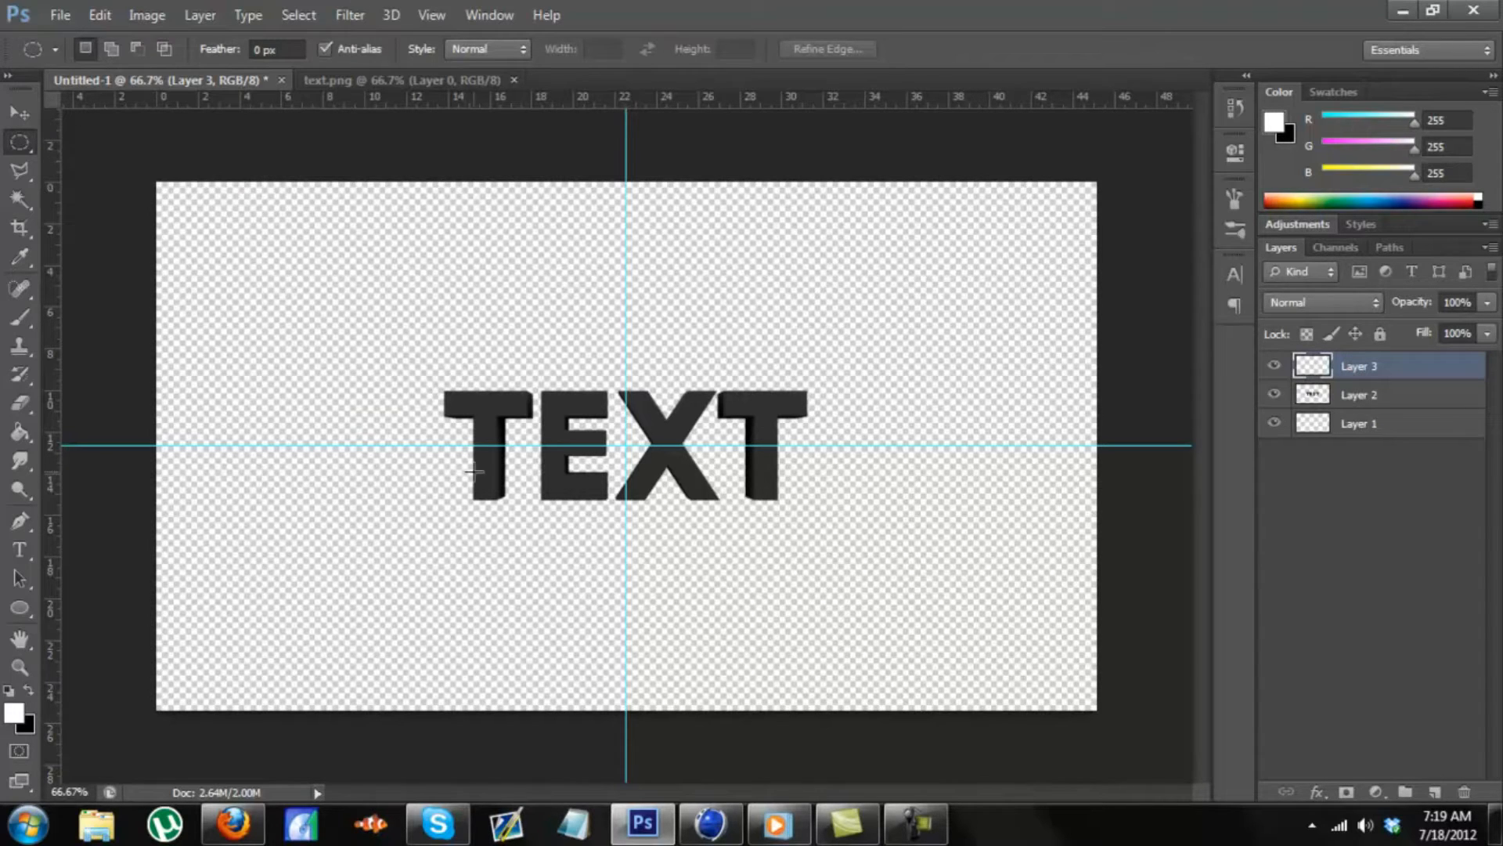
pyautogui.click(28, 692)
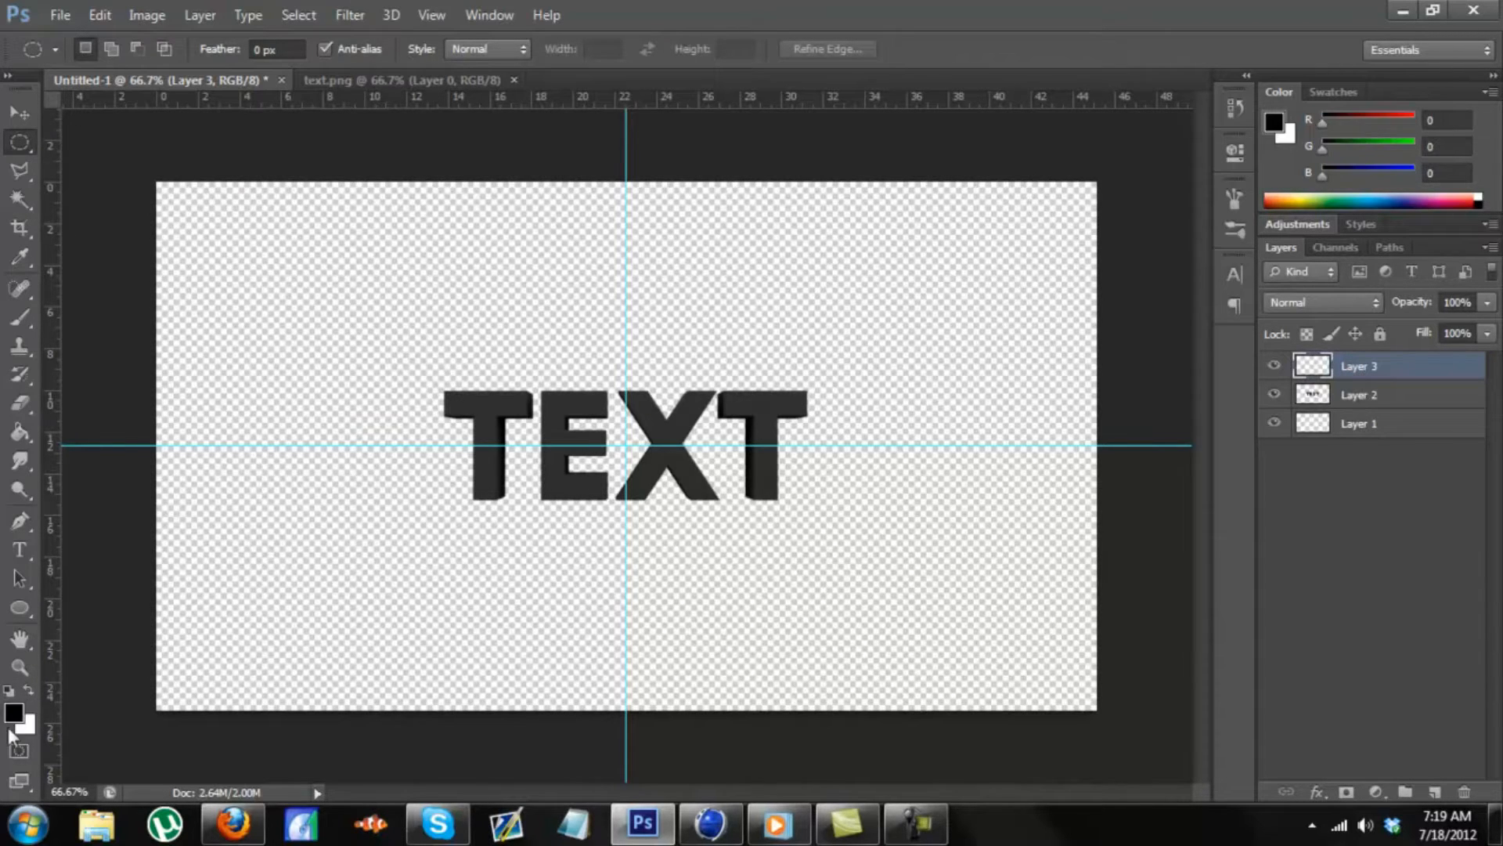
pyautogui.click(13, 717)
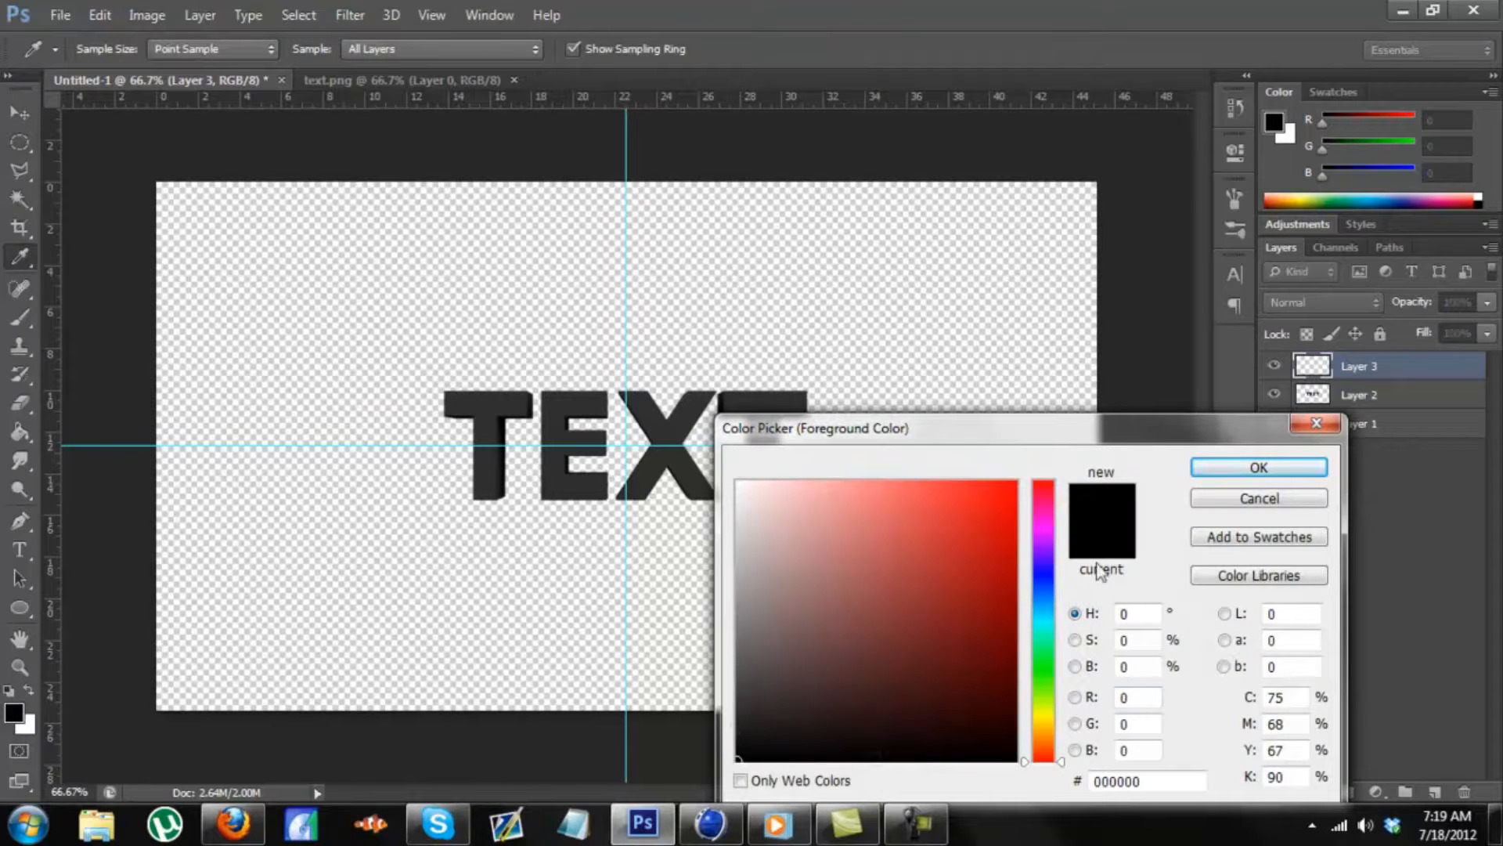
pyautogui.click(1237, 474)
pyautogui.moveTo(455, 508); pyautogui.dragTo(835, 521)
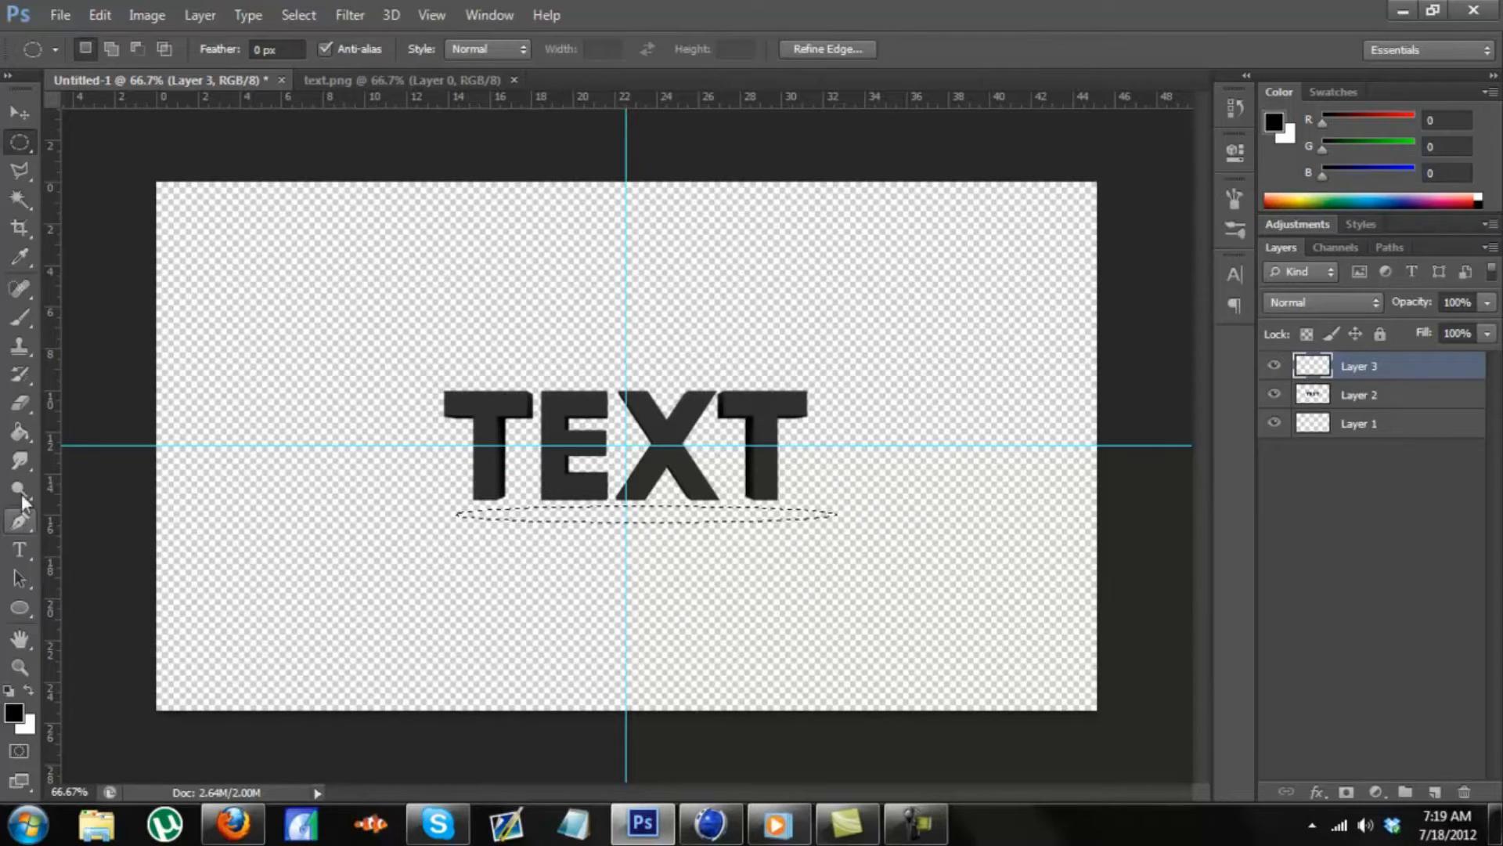
# - Fill the elliptical selection with black, deselect it, and centre the ellipse on the vertical guide slightly below the text
pyautogui.click(20, 432)
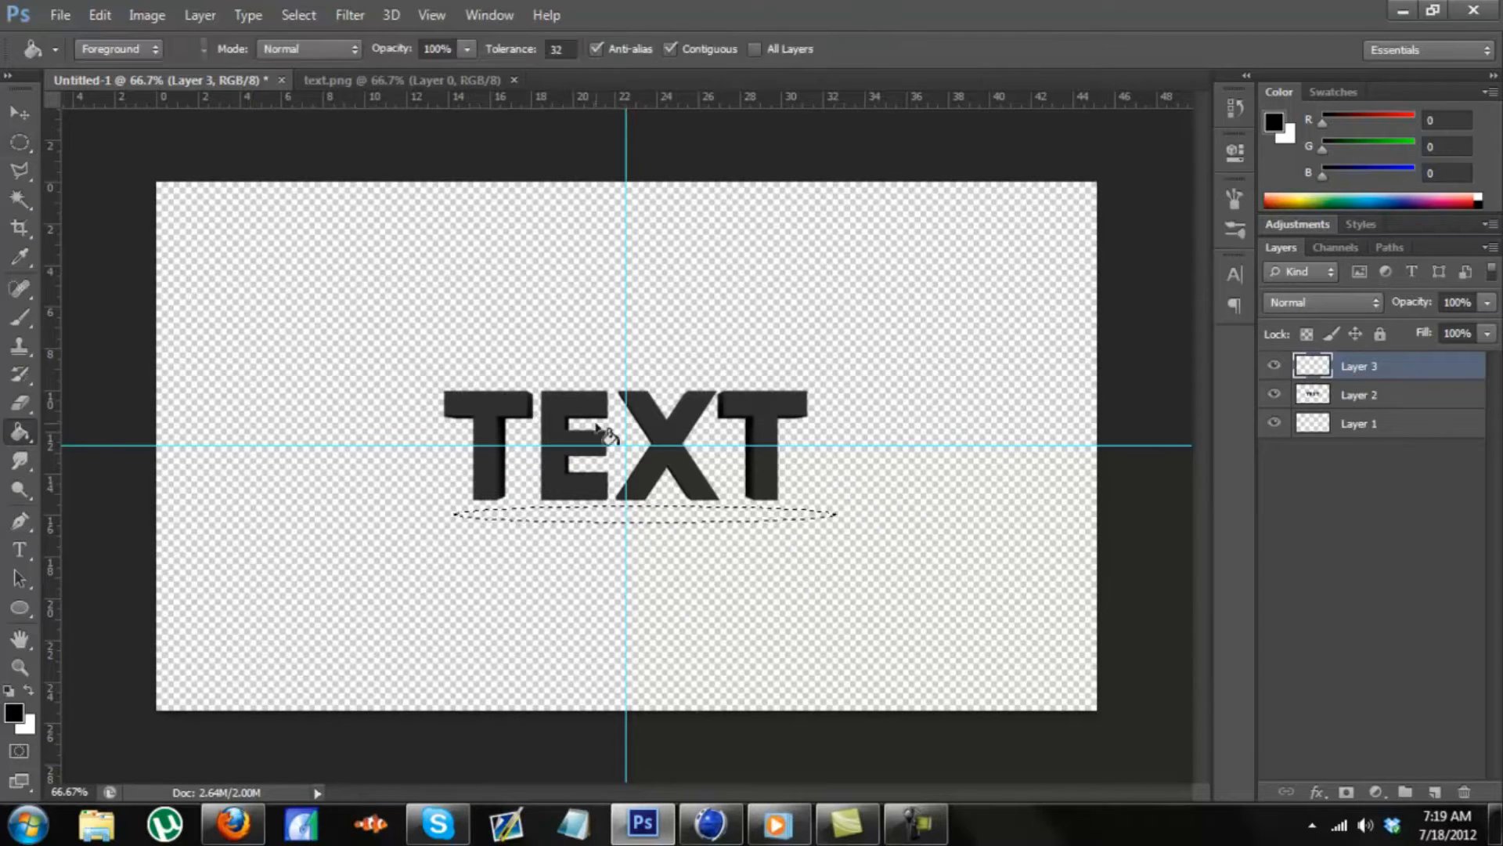
pyautogui.click(622, 520)
pyautogui.click(27, 149)
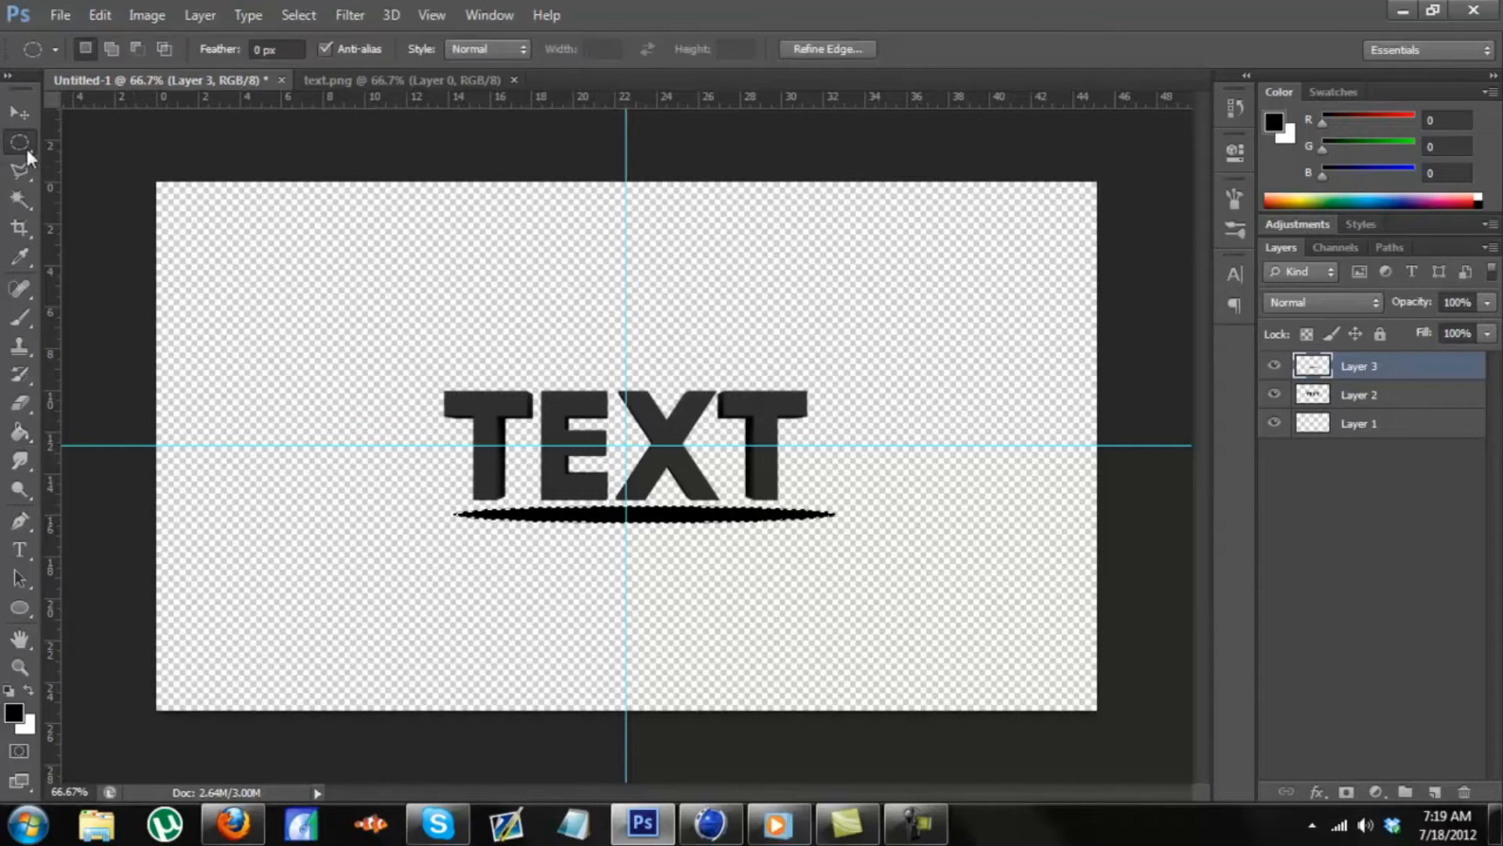
pyautogui.click(490, 208)
pyautogui.click(27, 116)
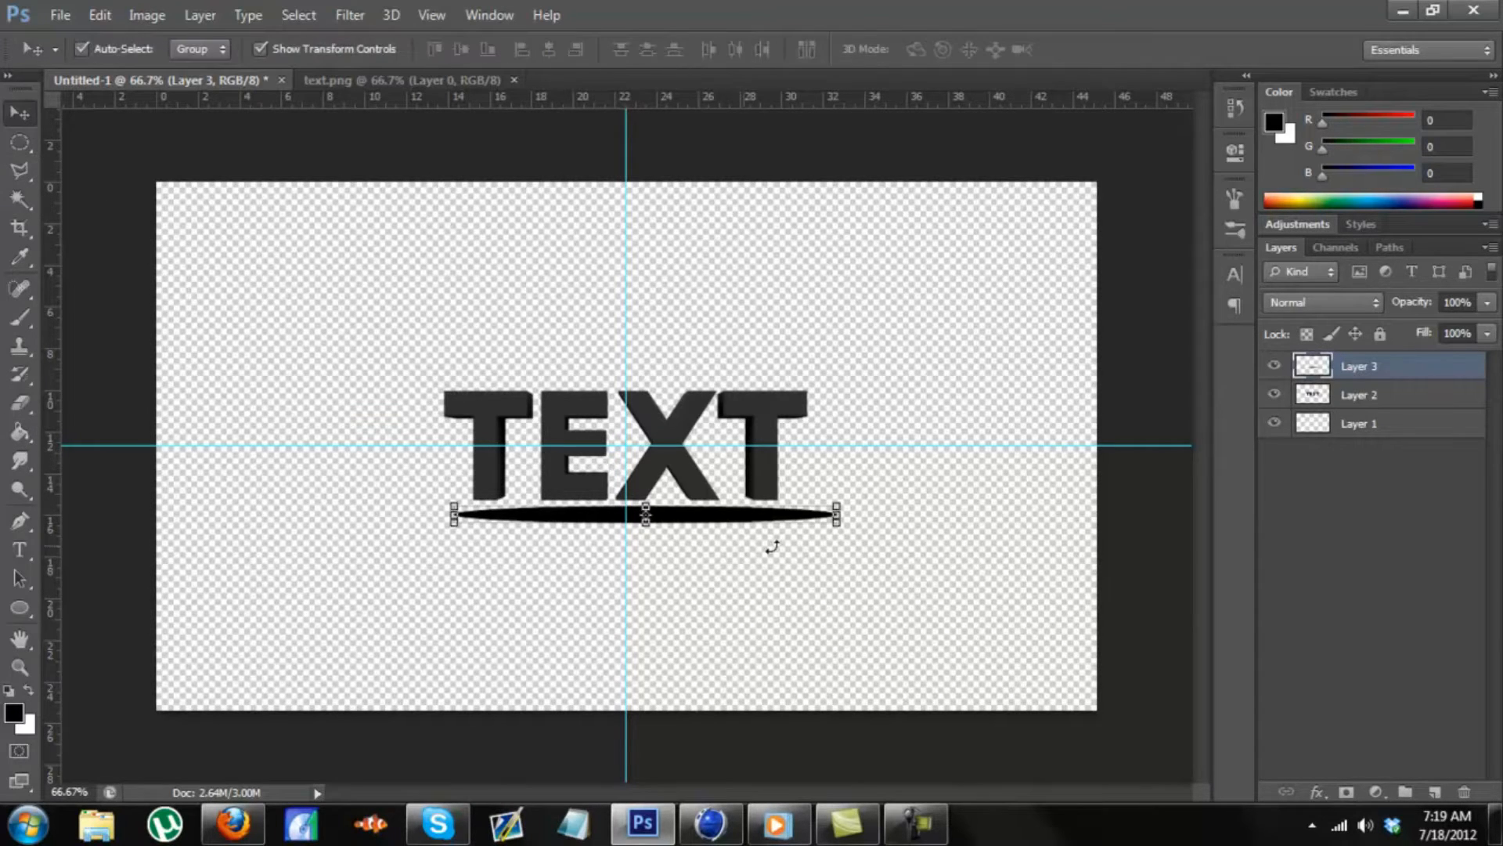
pyautogui.moveTo(715, 521); pyautogui.dragTo(689, 528)
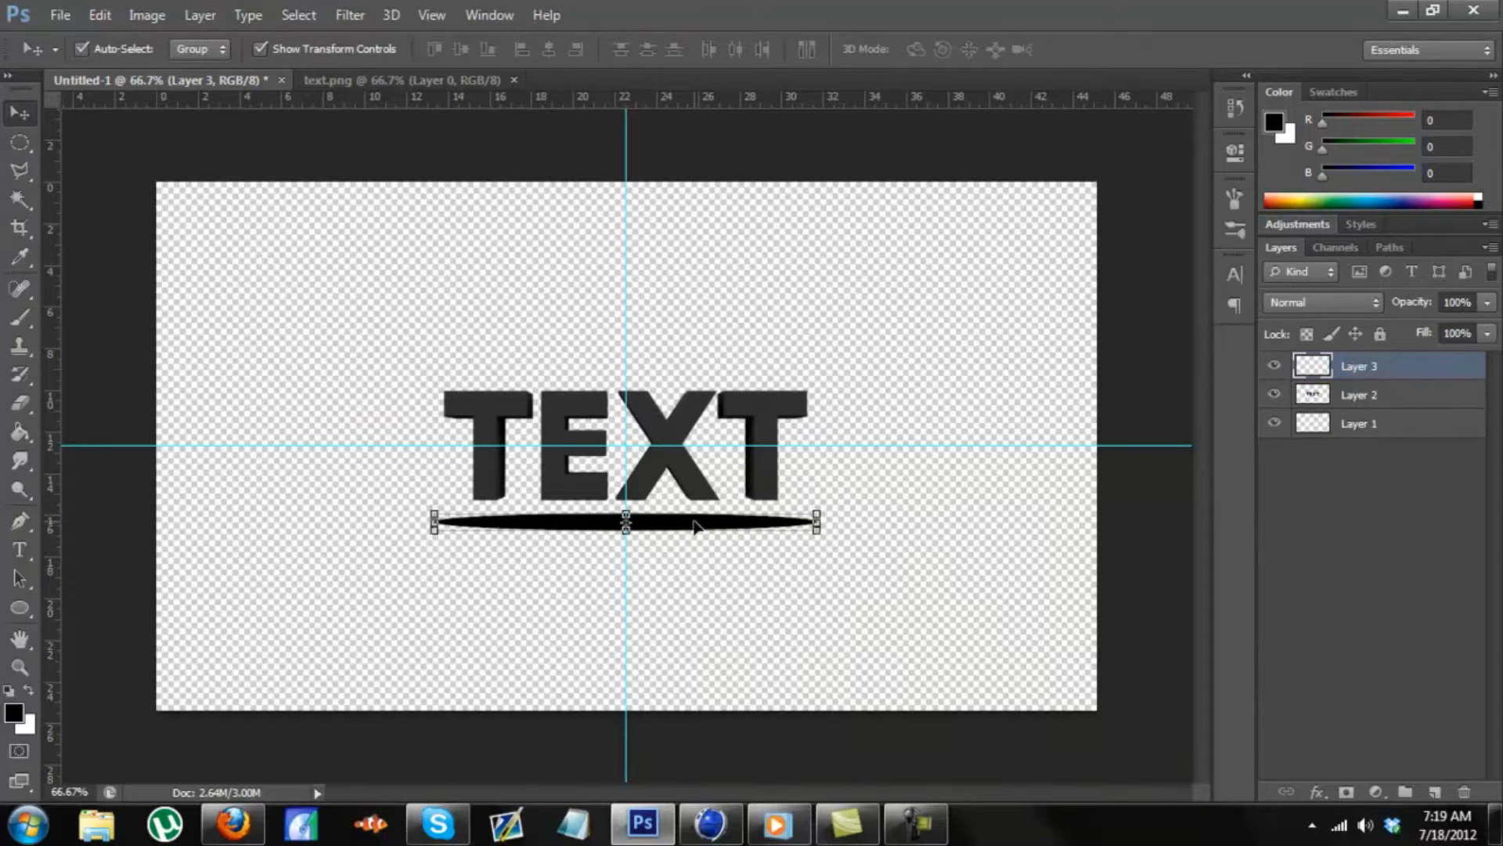
# - Apply a Gaussian Blur with a radius of 9 pixels to the black ellipse on Layer 3
pyautogui.click(350, 18)
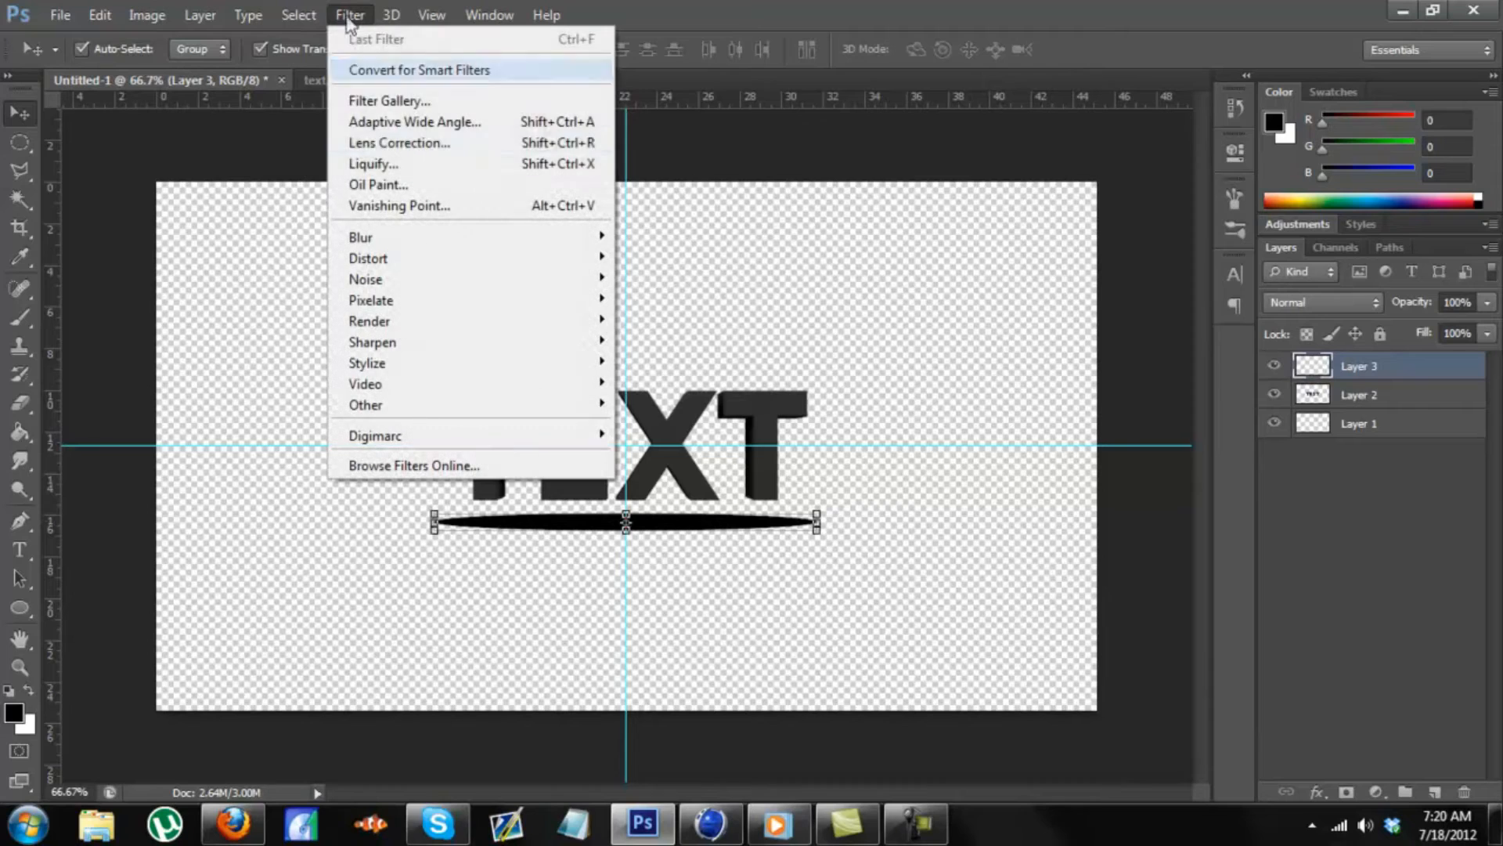
pyautogui.click(851, 337)
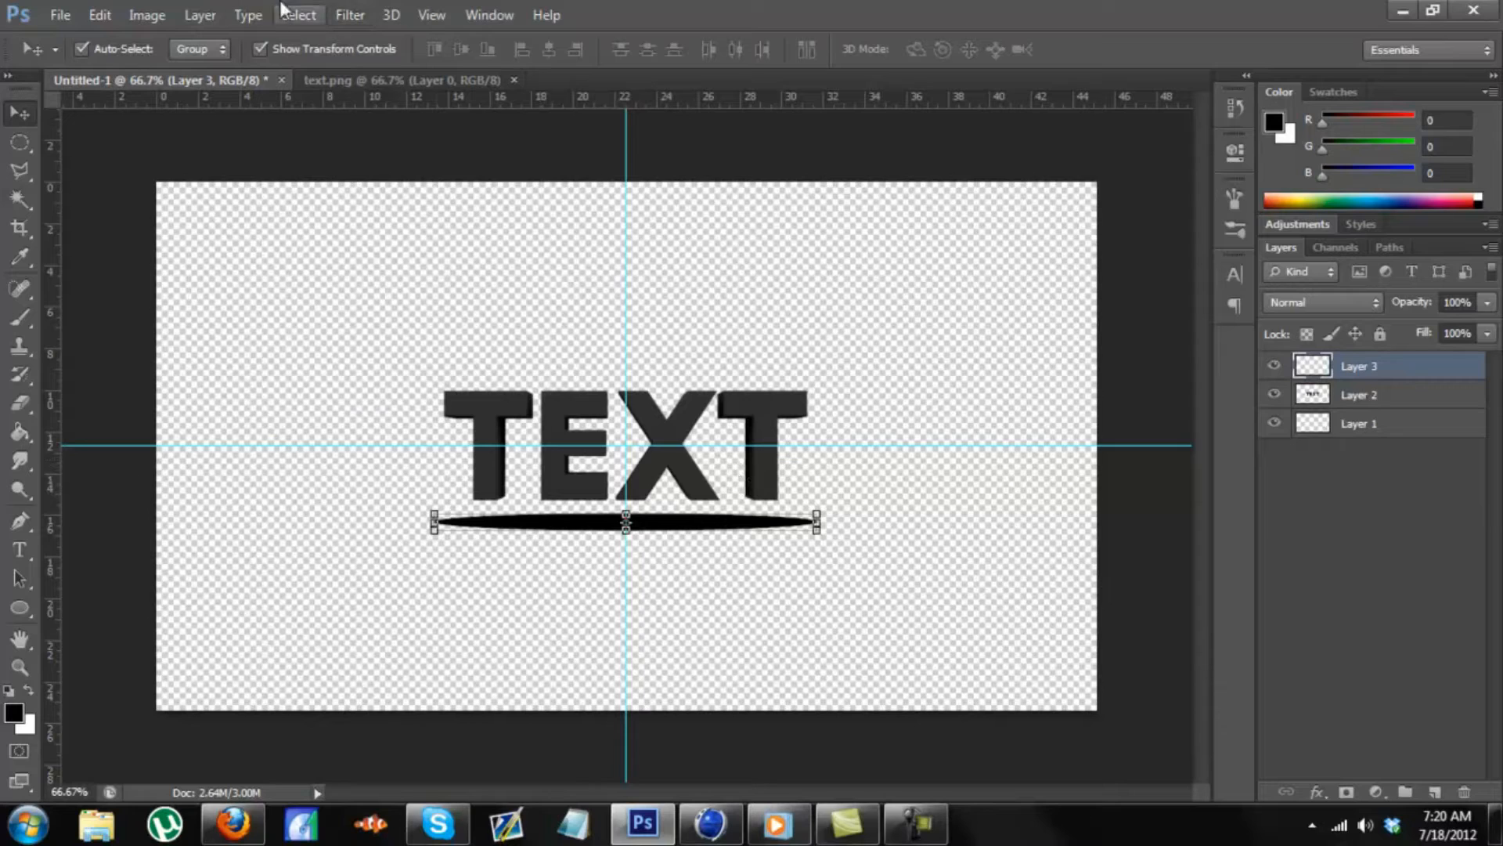
pyautogui.click(362, 18)
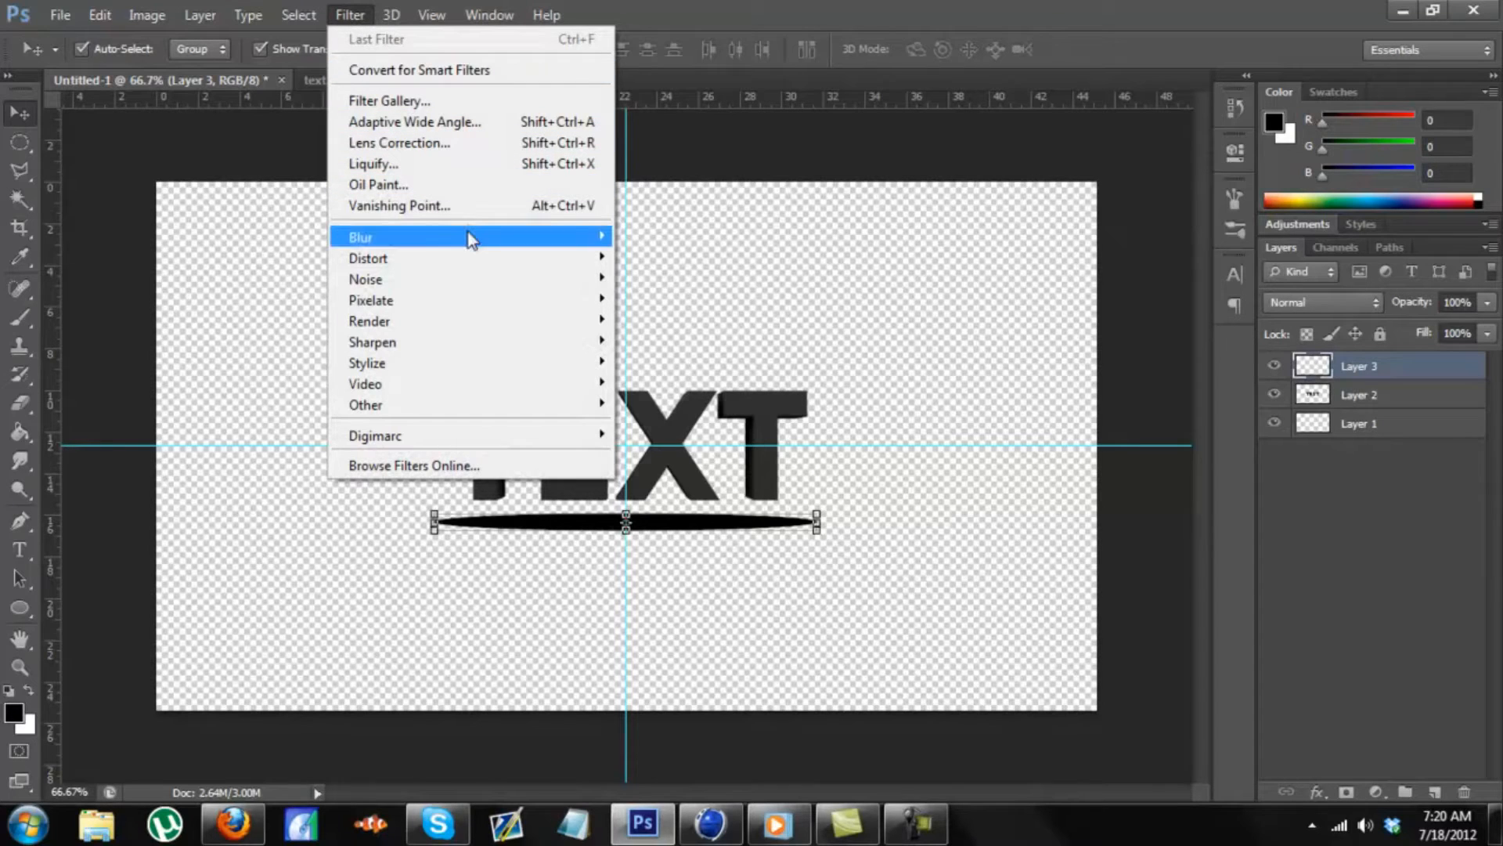
pyautogui.moveTo(470, 237)
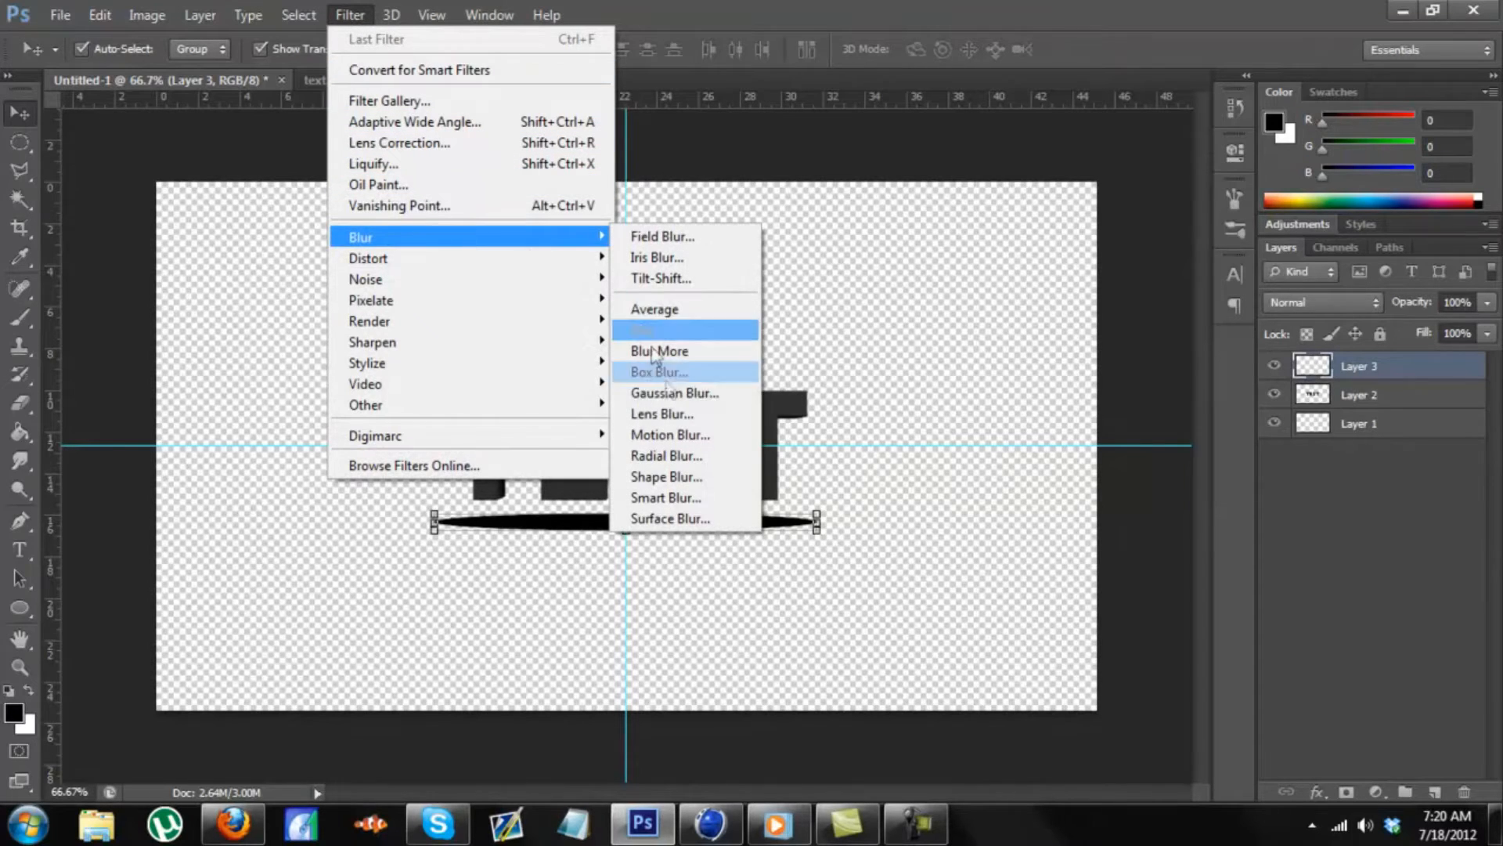
pyautogui.click(675, 393)
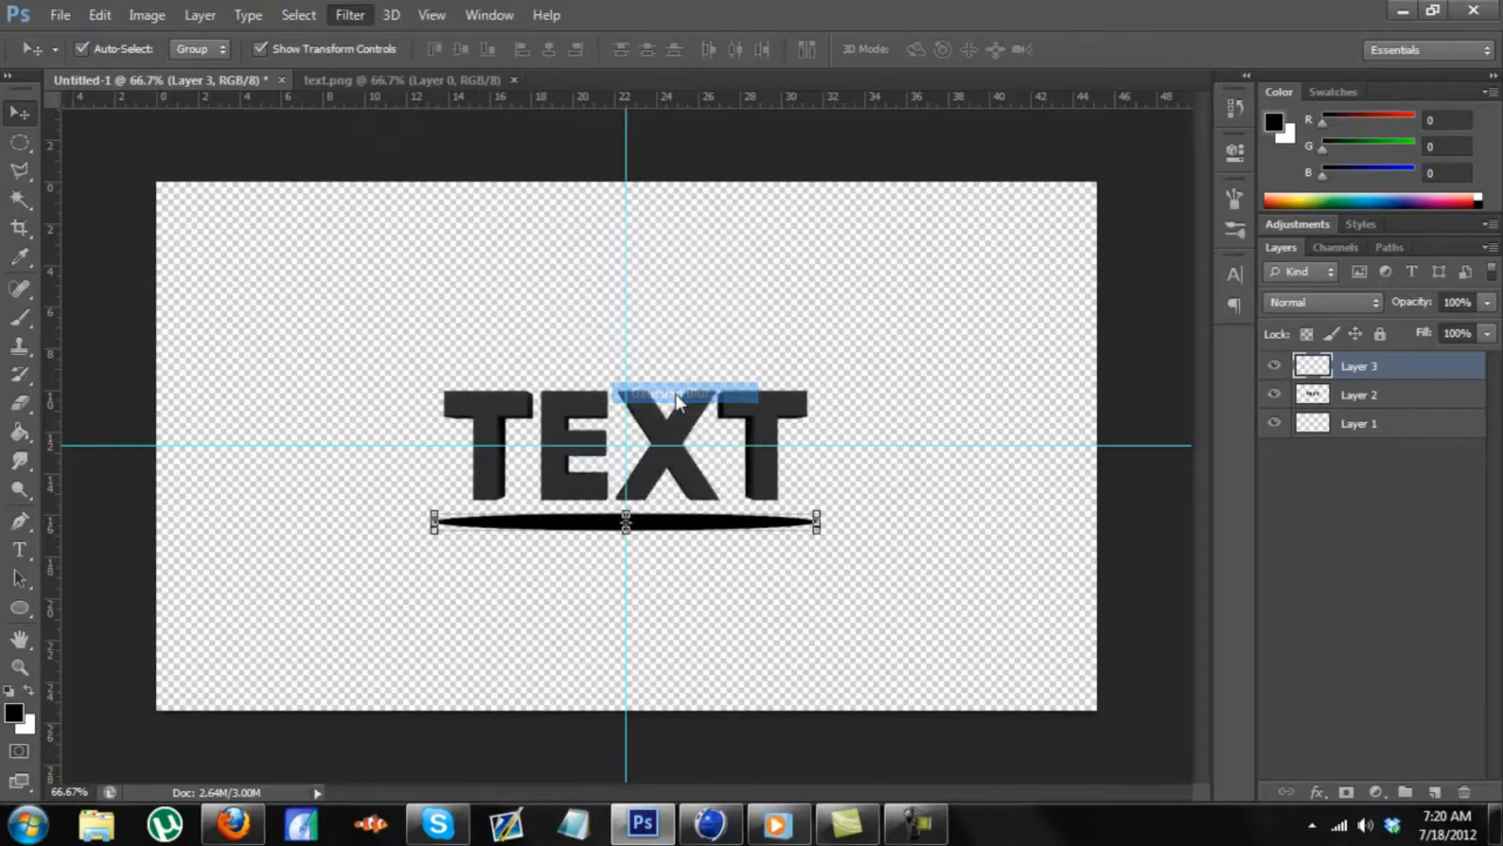
pyautogui.moveTo(677, 484)
pyautogui.mouseDown()
pyautogui.moveTo(690, 483)
pyautogui.moveTo(671, 483)
pyautogui.mouseUp()
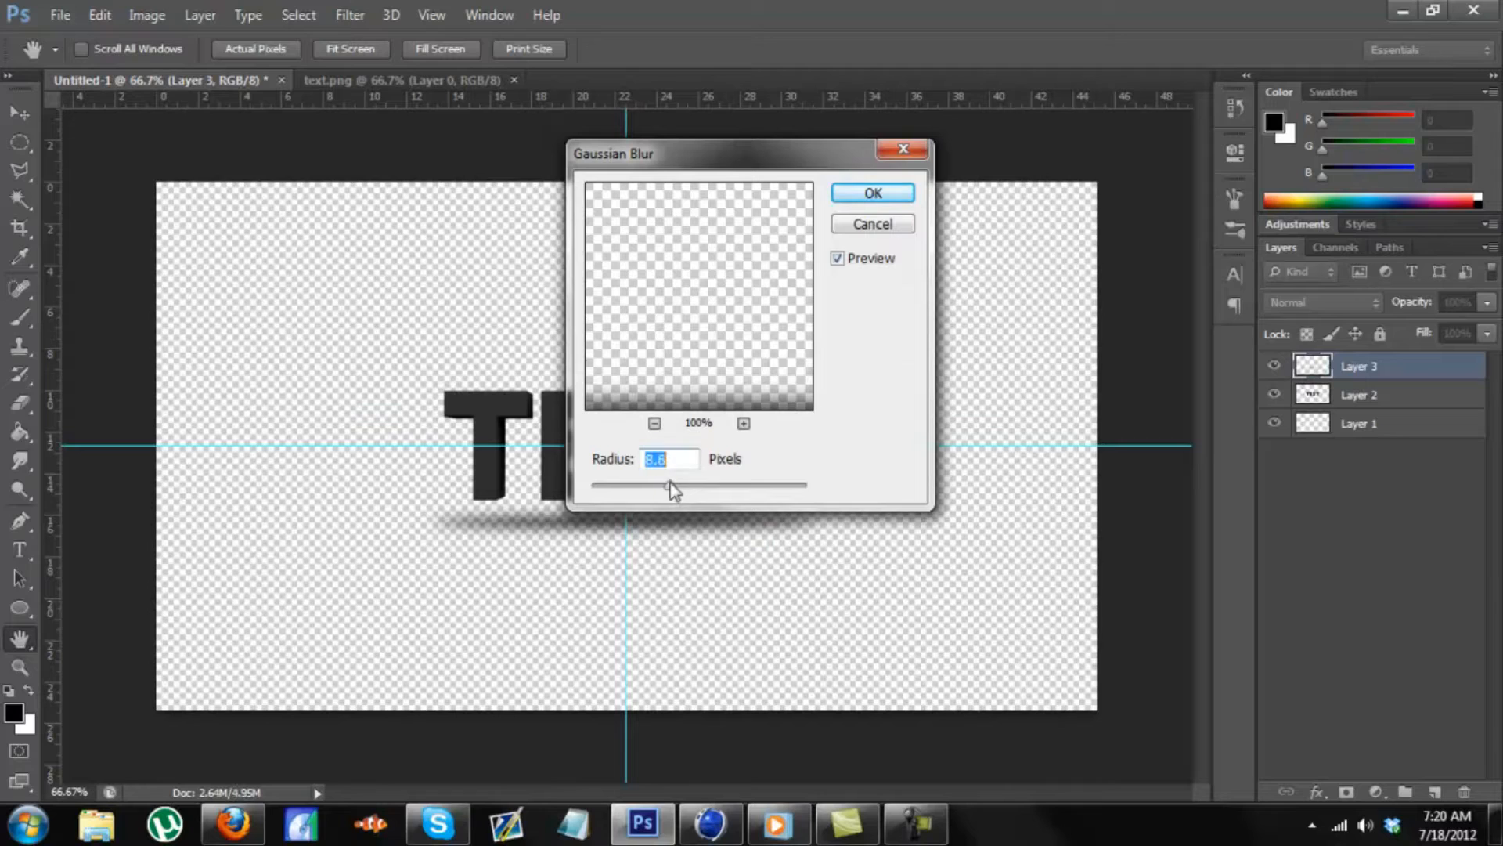
pyautogui.write('9')
pyautogui.click(863, 195)
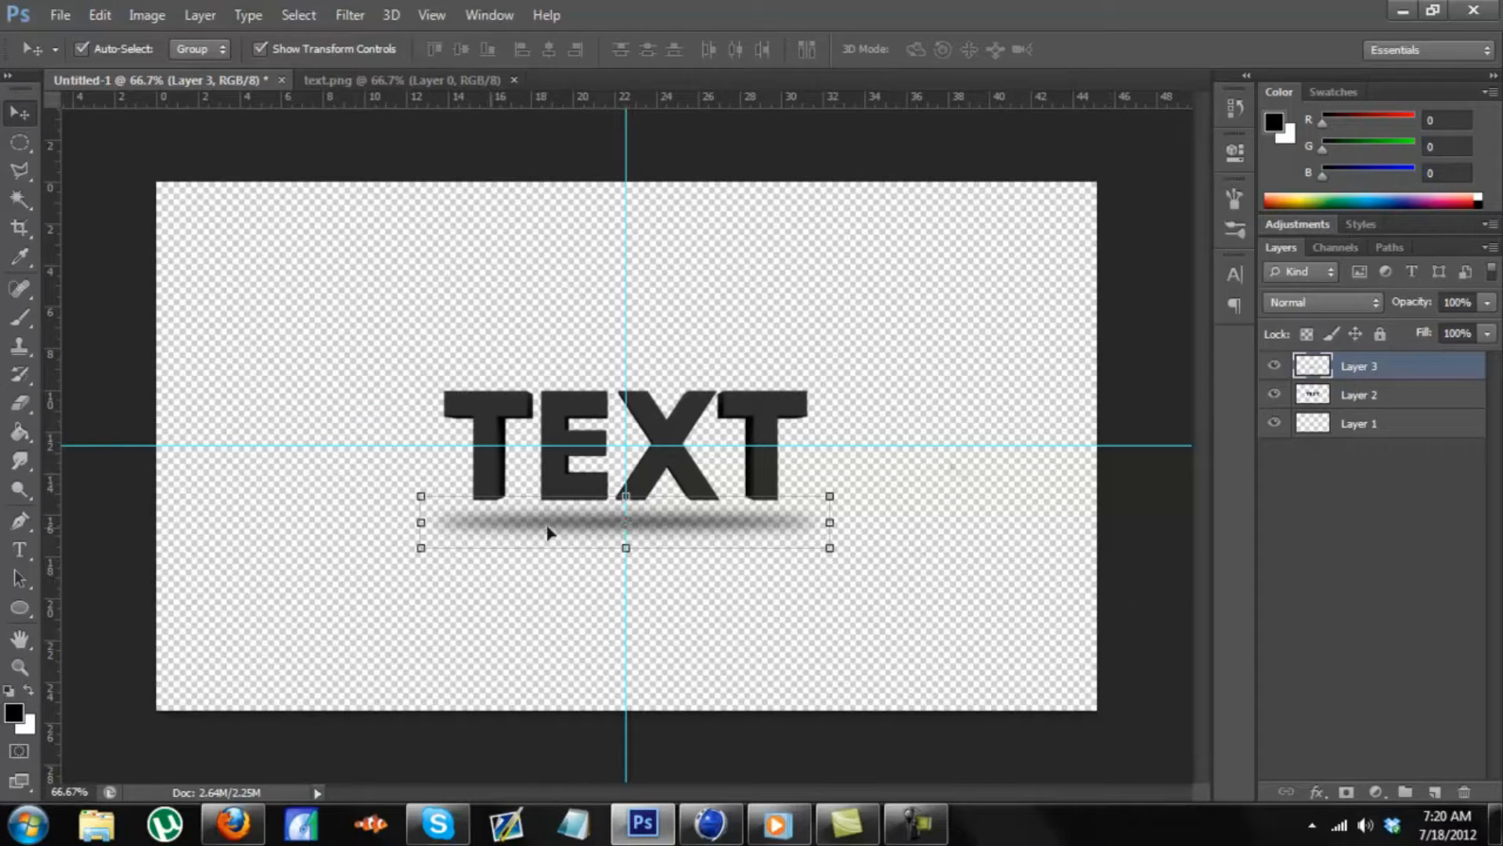
# - Fill Layer 1 with white, and refill it with grey (RGB 110, 110, 110) as the background
pyautogui.click(1398, 427)
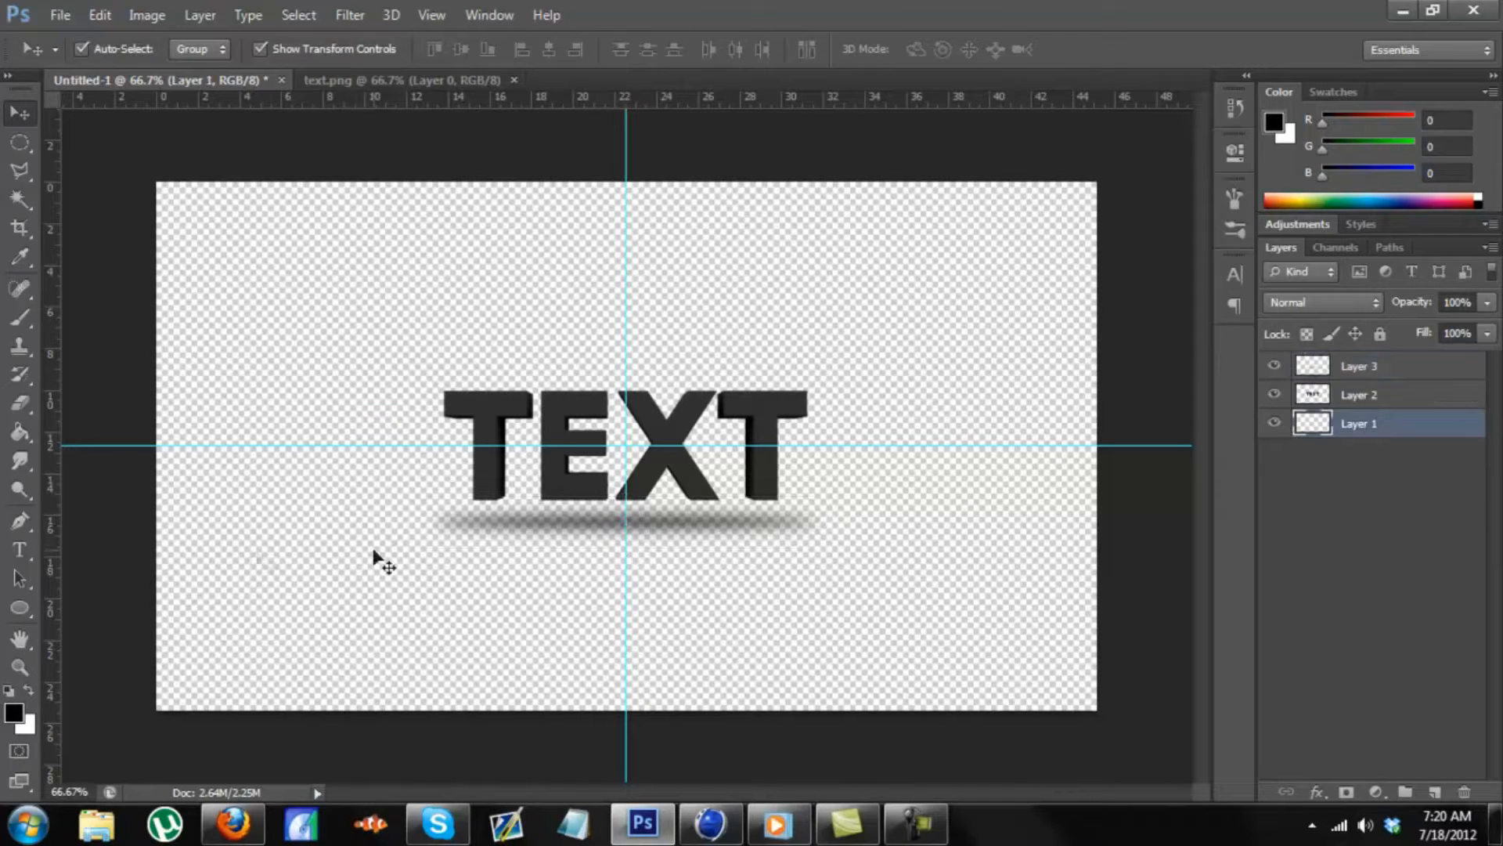
pyautogui.click(31, 688)
pyautogui.click(21, 730)
pyautogui.moveTo(849, 660); pyautogui.dragTo(704, 627)
pyautogui.click(1259, 468)
pyautogui.press('v')
pyautogui.press('g')
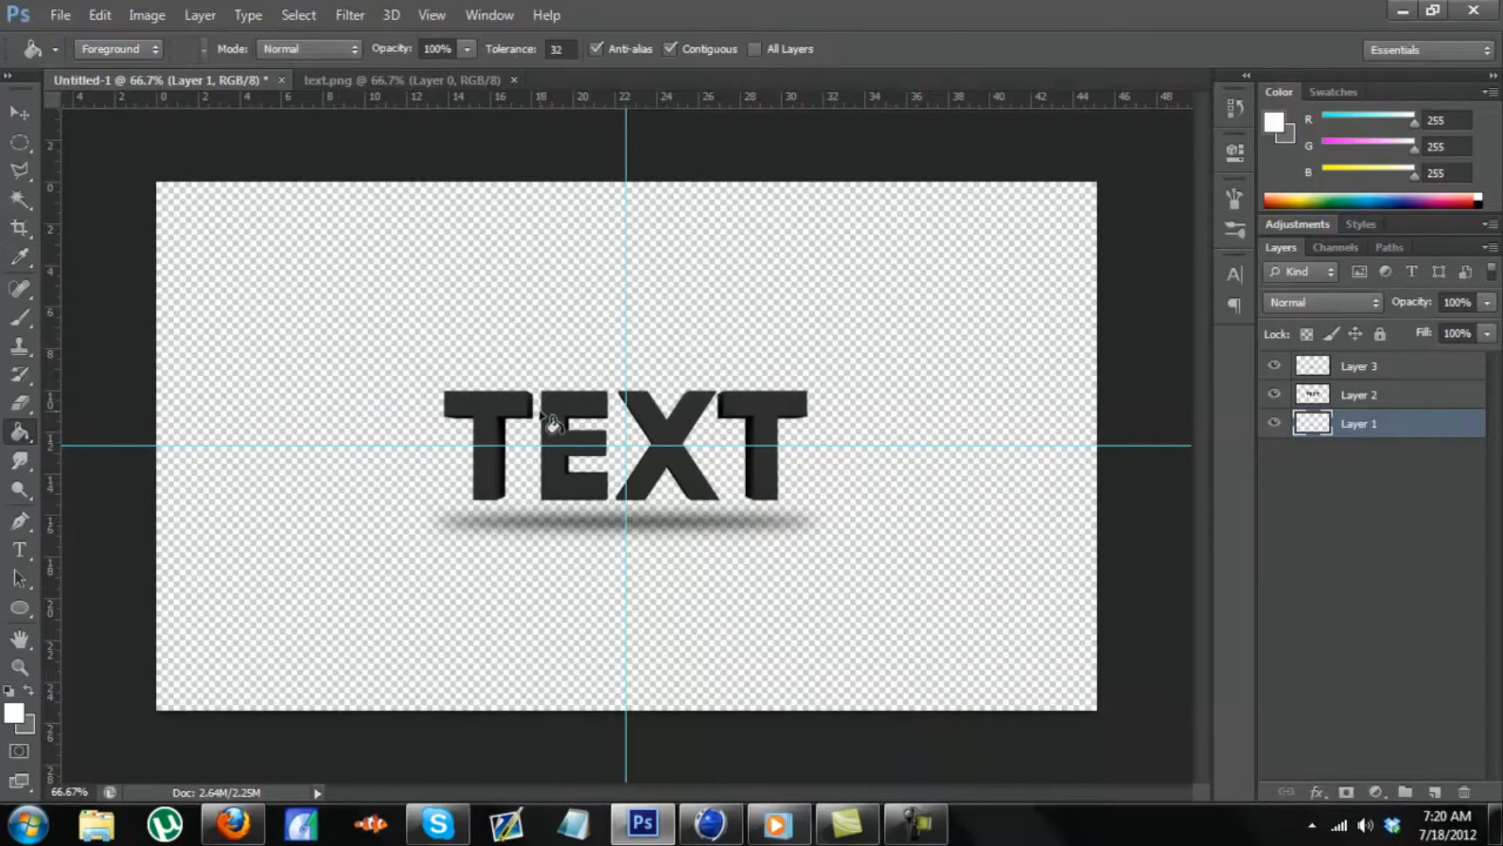
pyautogui.click(523, 424)
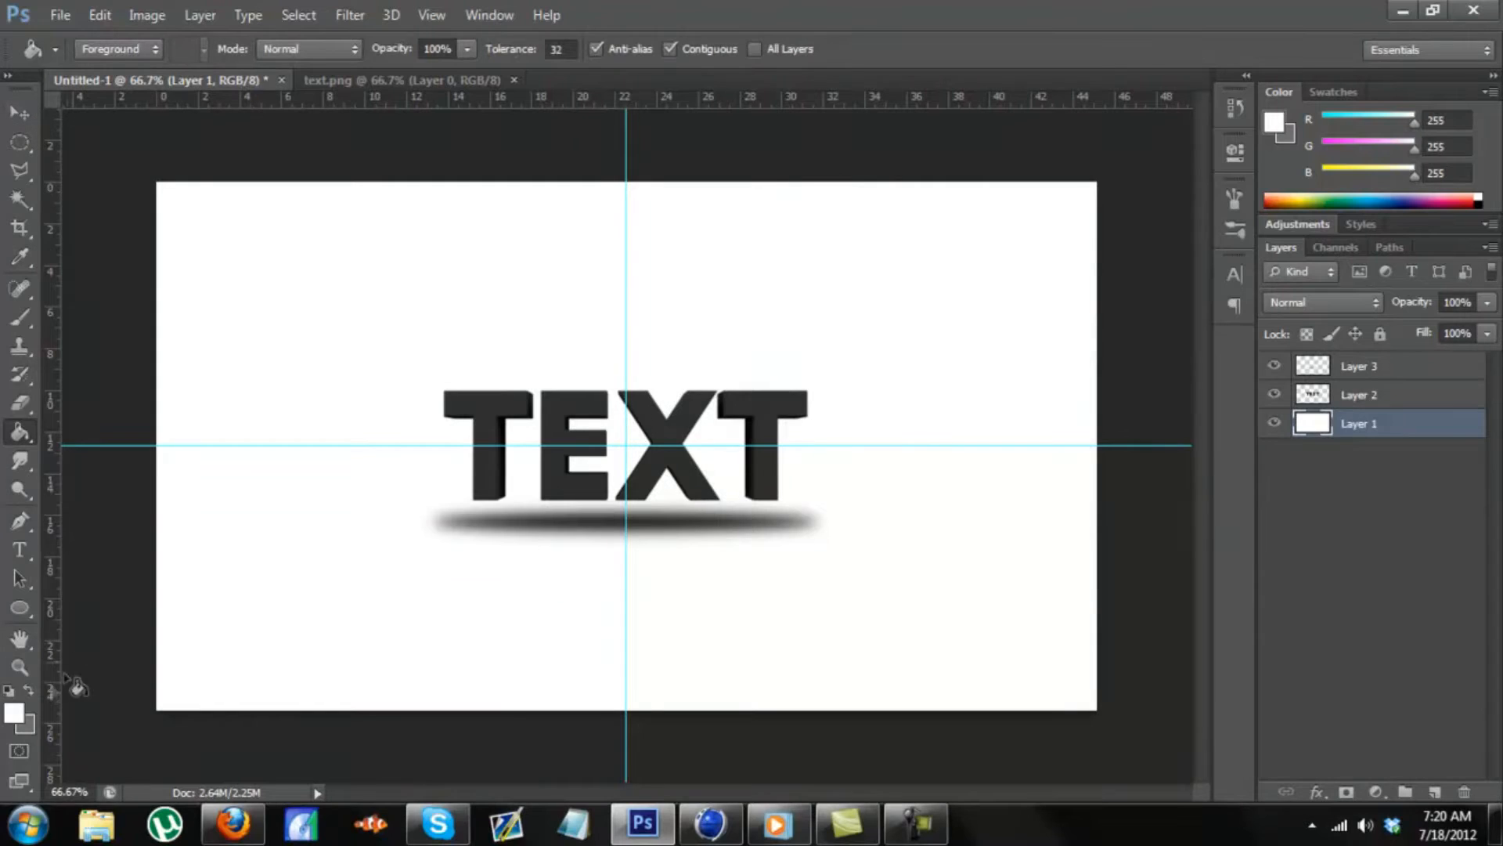
pyautogui.click(31, 692)
pyautogui.click(430, 644)
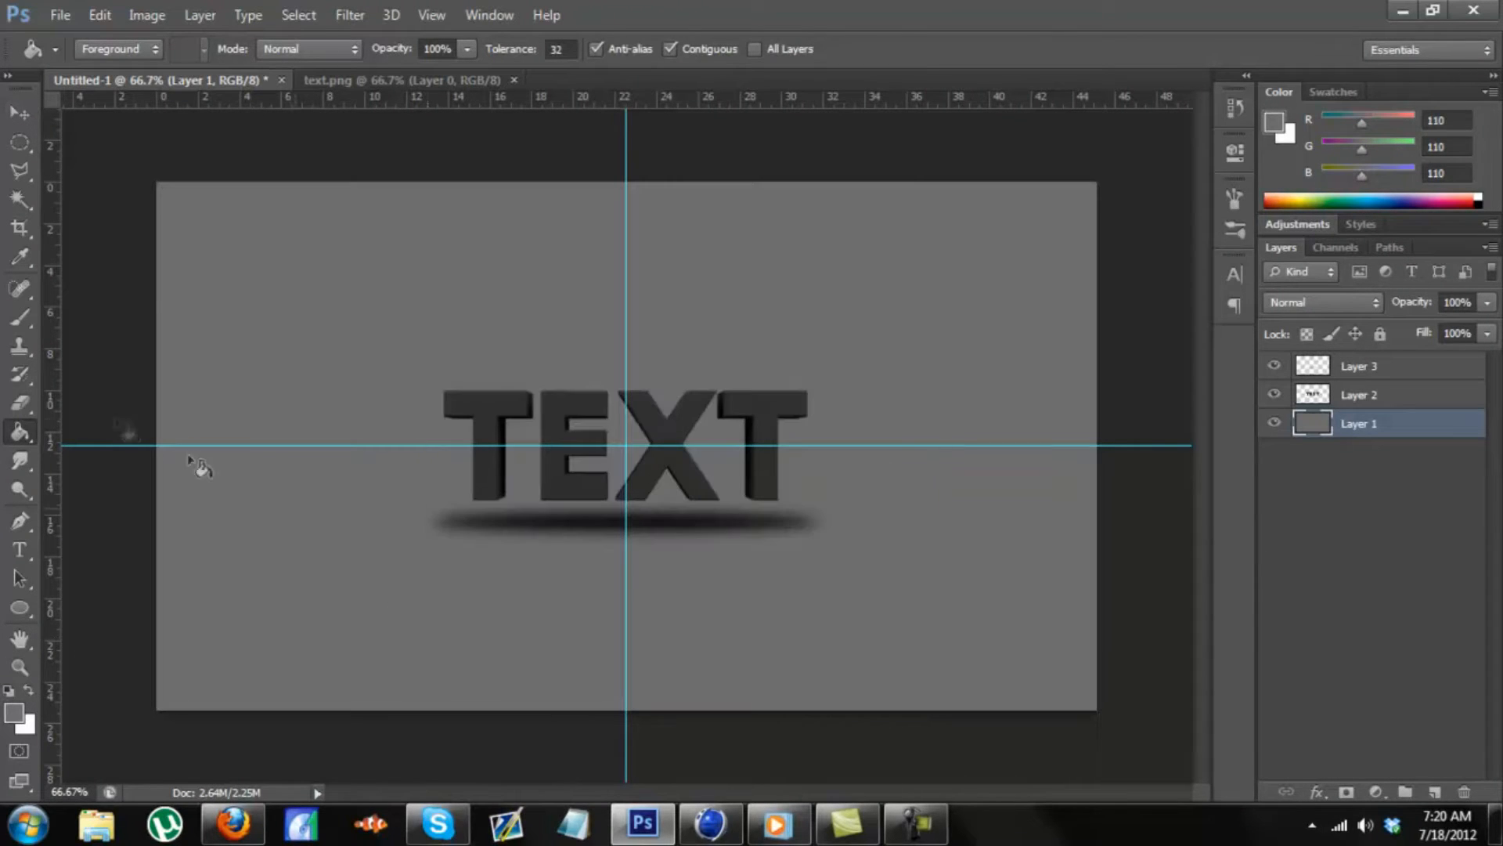
# - Nudge the blurred shadow on Layer 3 slightly downward and set its layer opacity to 50%
pyautogui.click(32, 112)
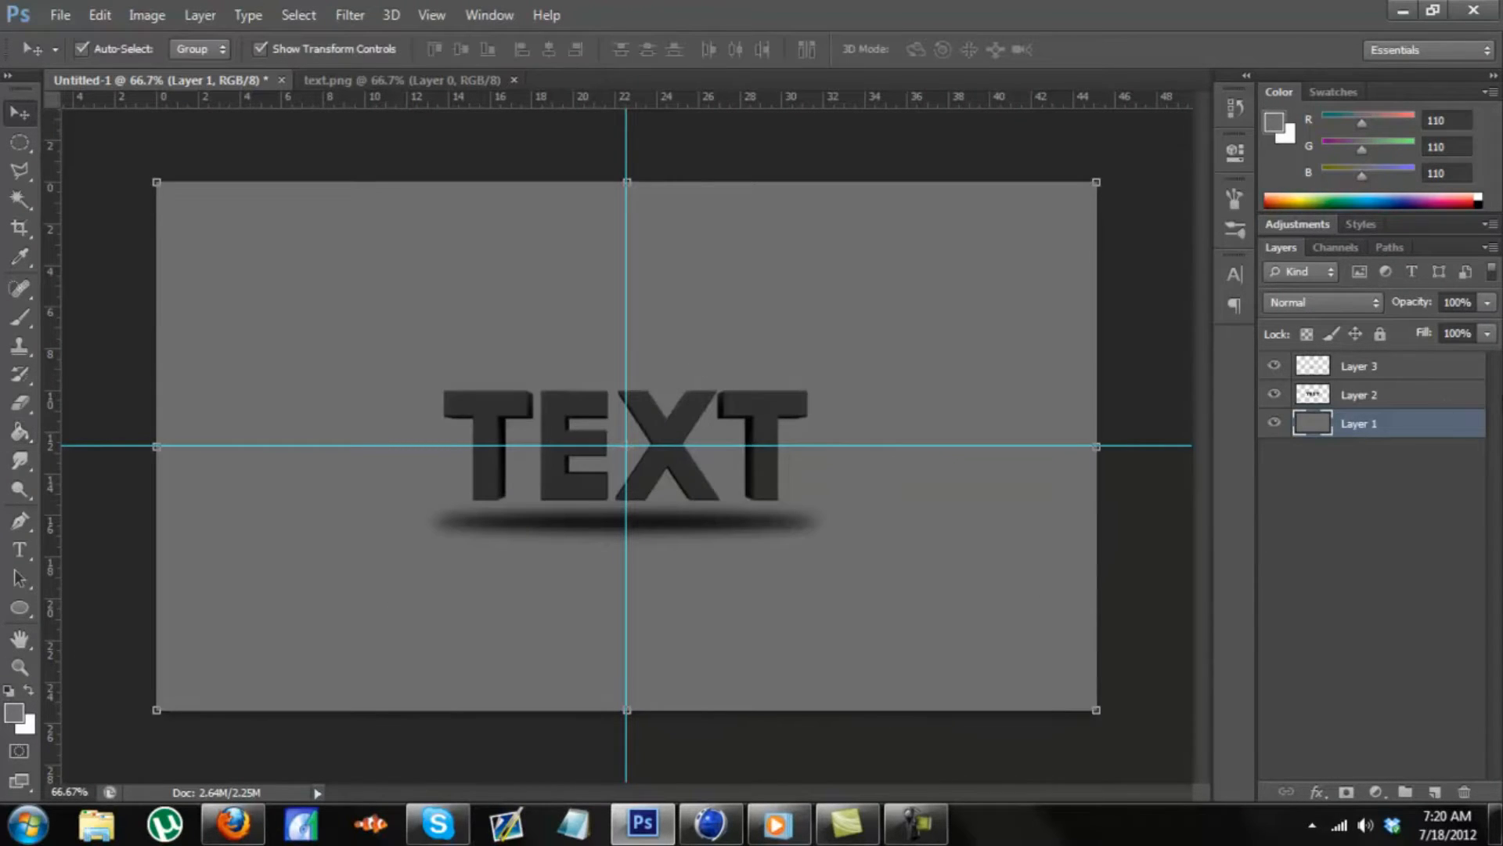
pyautogui.click(1429, 368)
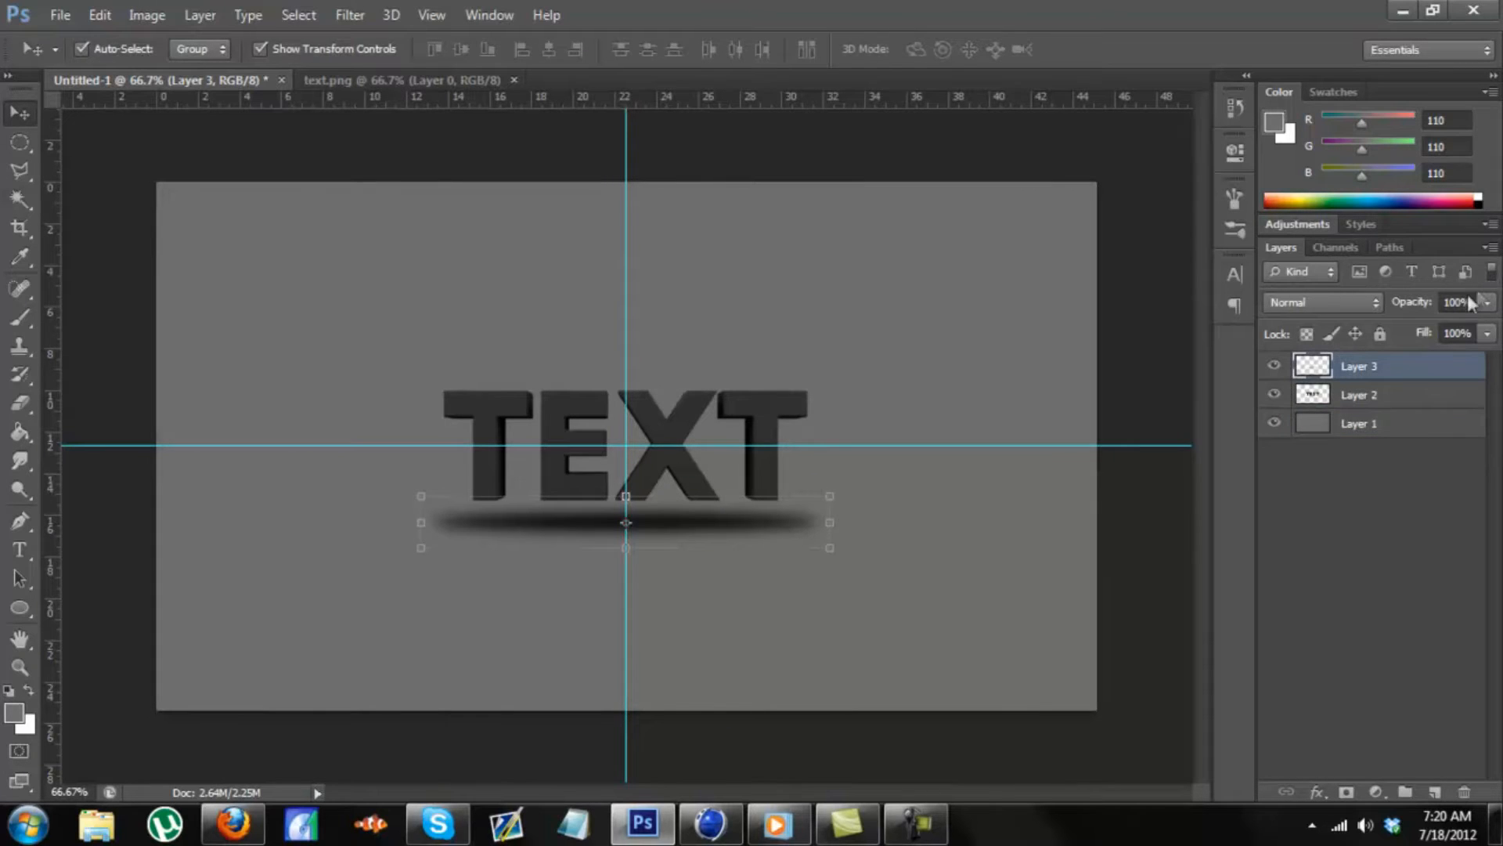
pyautogui.moveTo(702, 499); pyautogui.dragTo(704, 502)
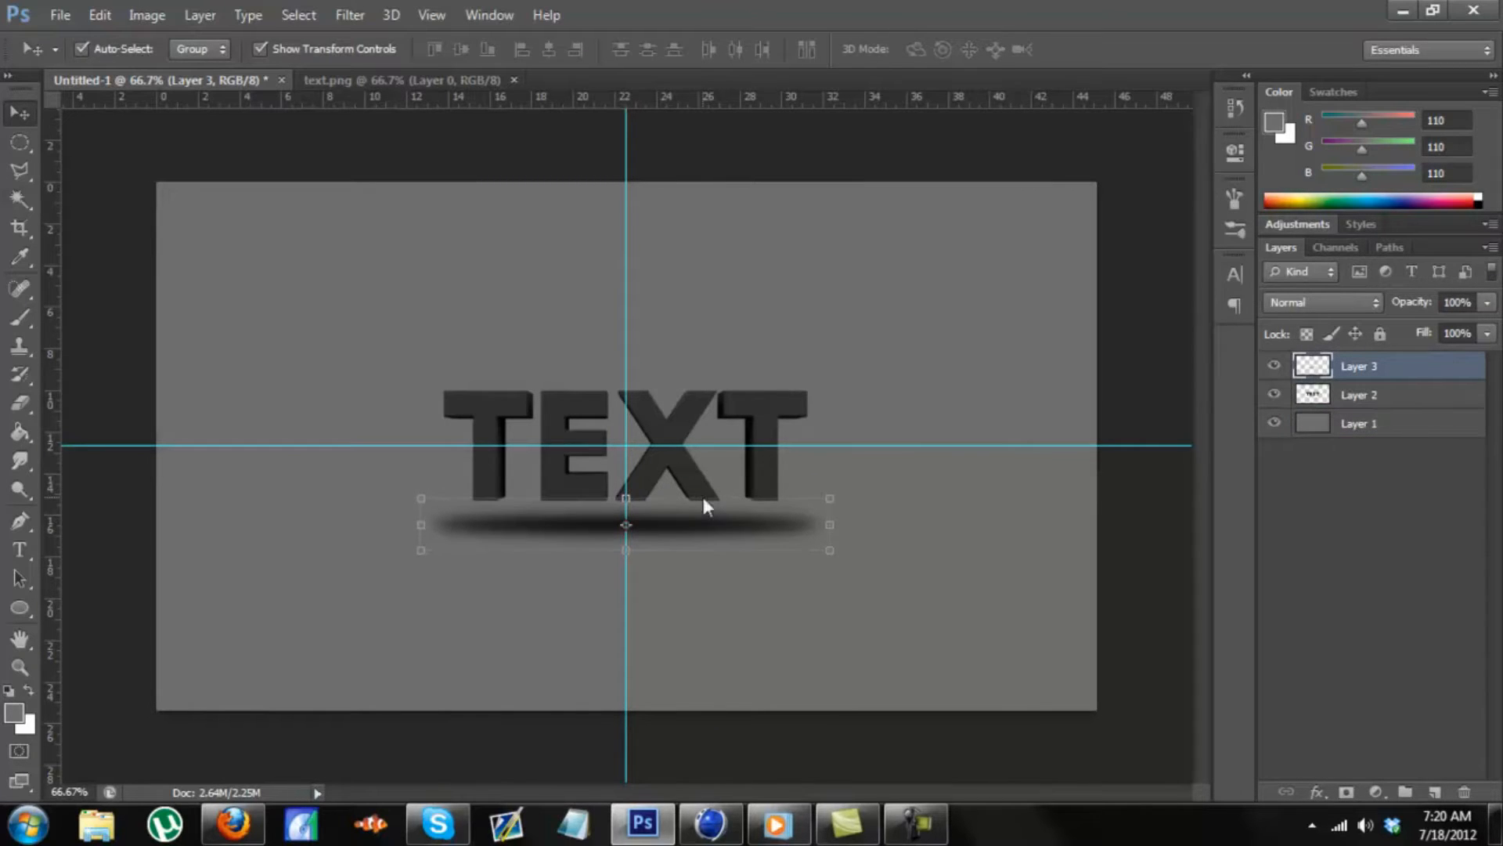
pyautogui.click(1451, 303)
pyautogui.write('70')
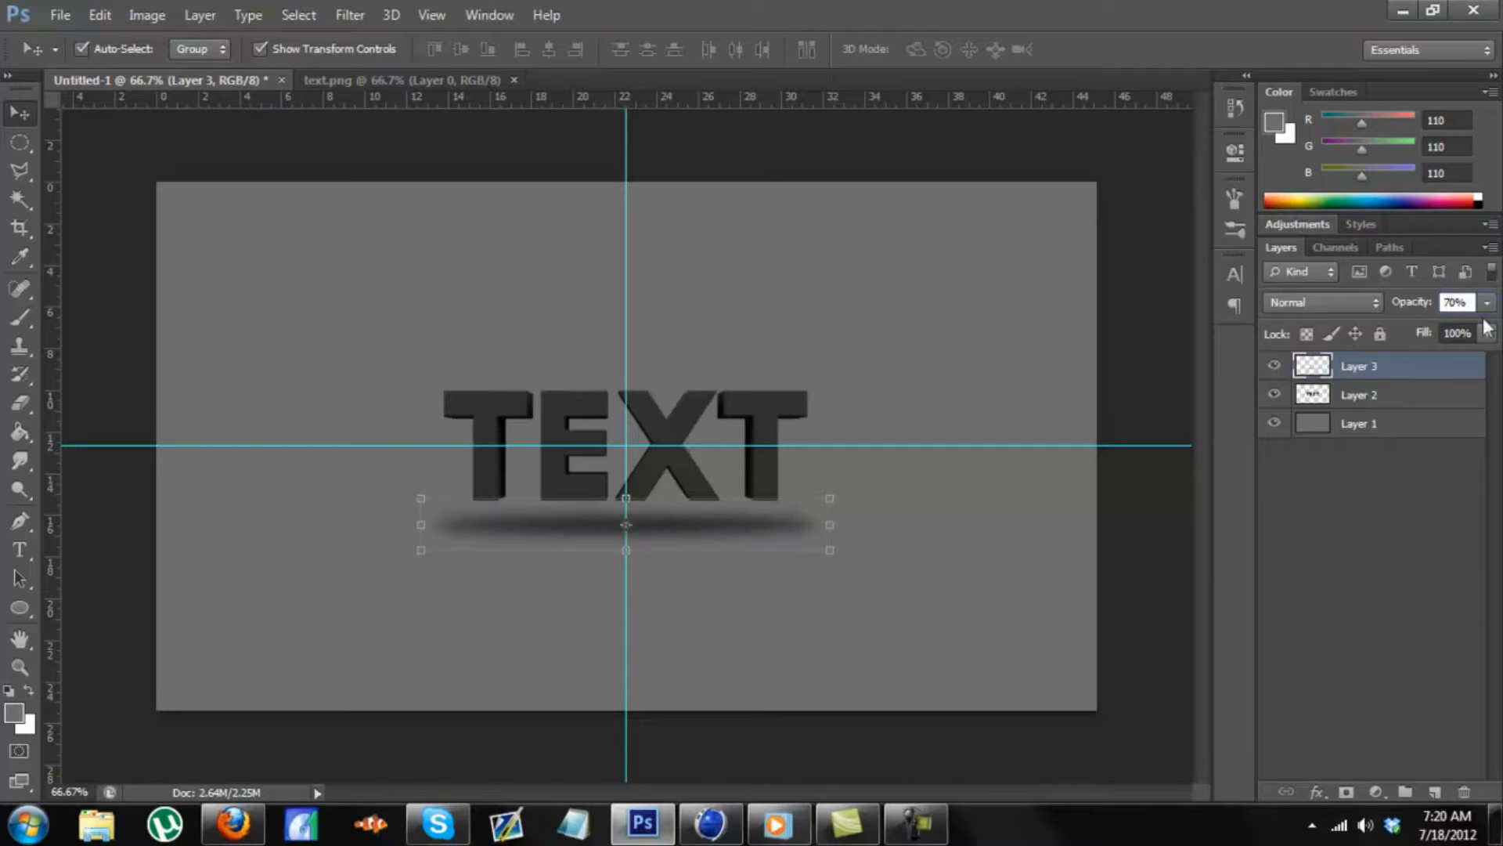
pyautogui.write('0')
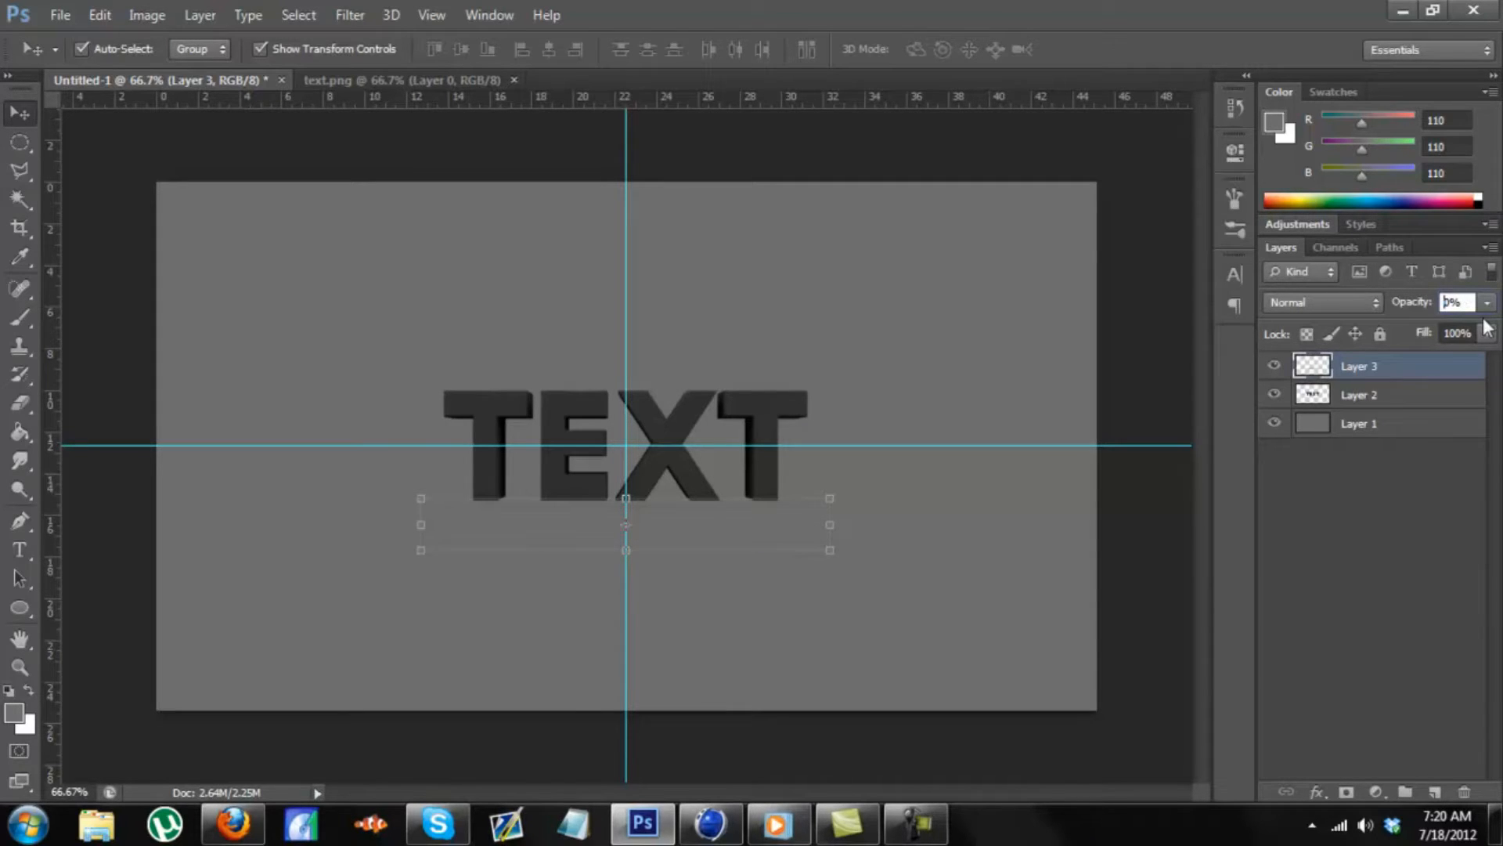
pyautogui.write('50')
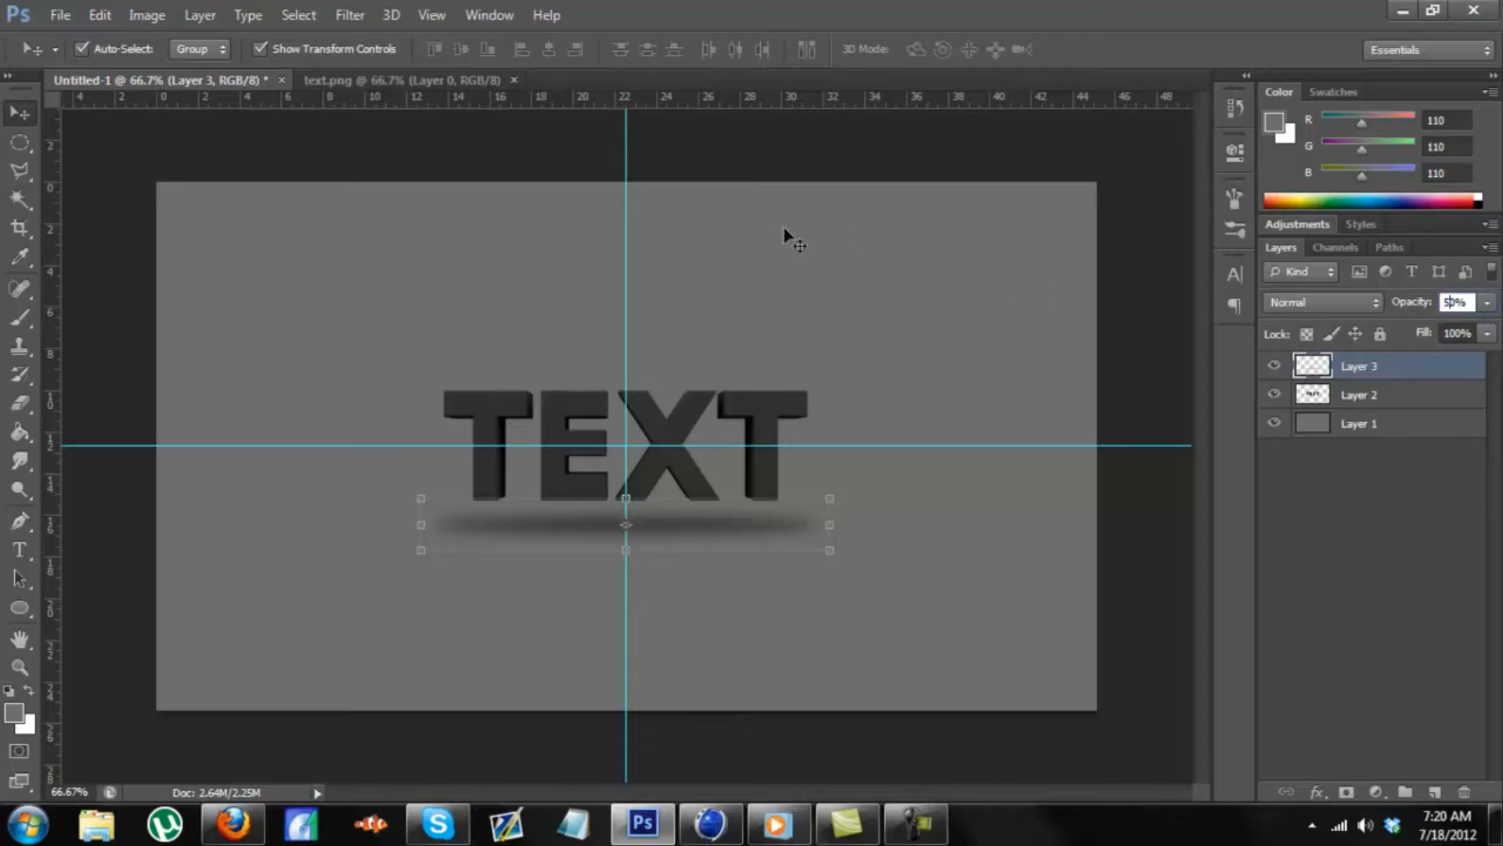
pyautogui.click(942, 245)
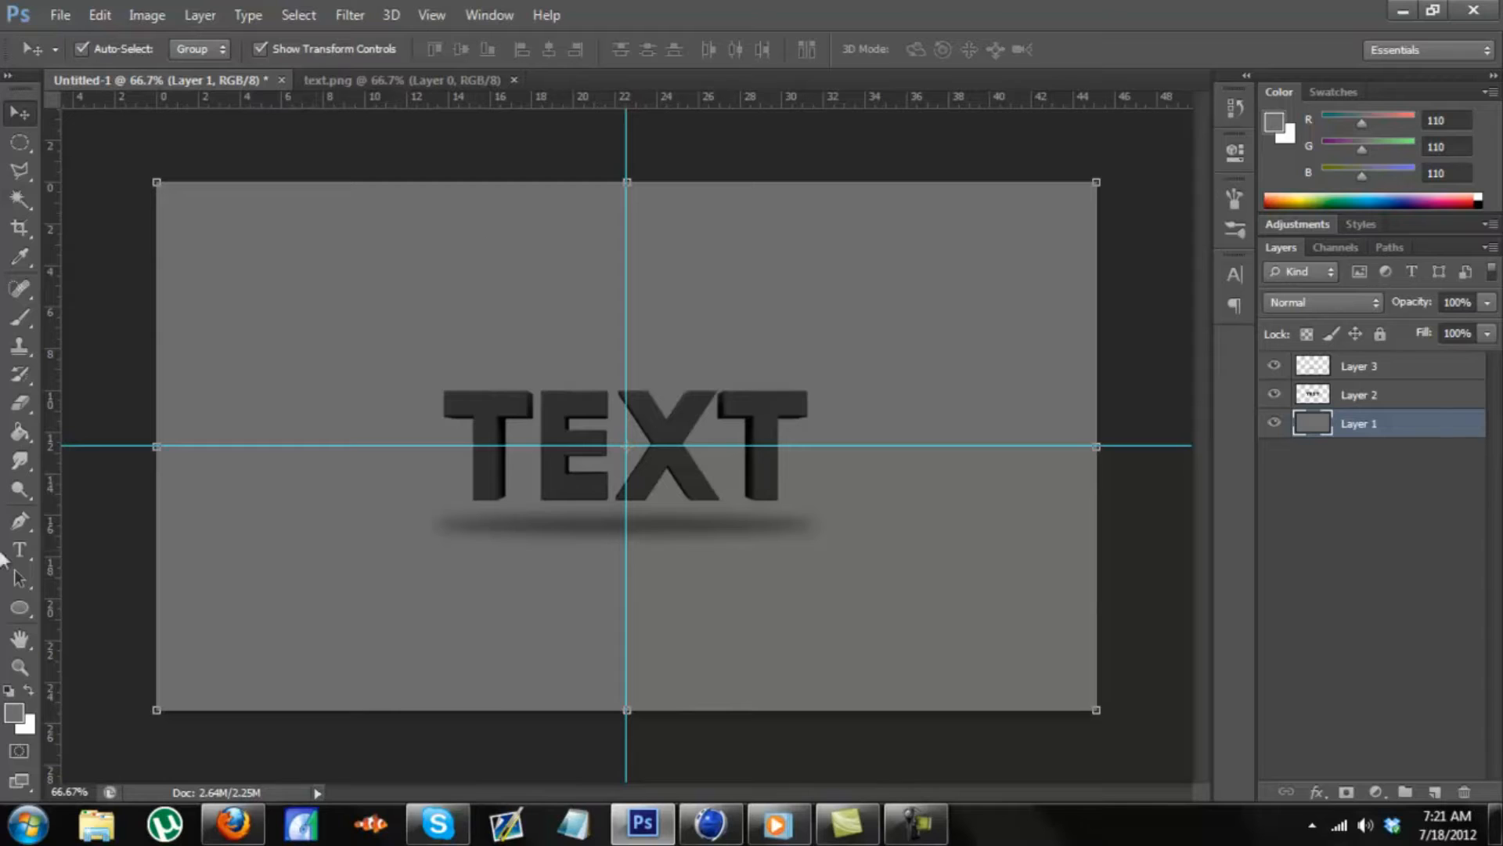
# - Set the foreground color to dark blue #334563
pyautogui.click(19, 713)
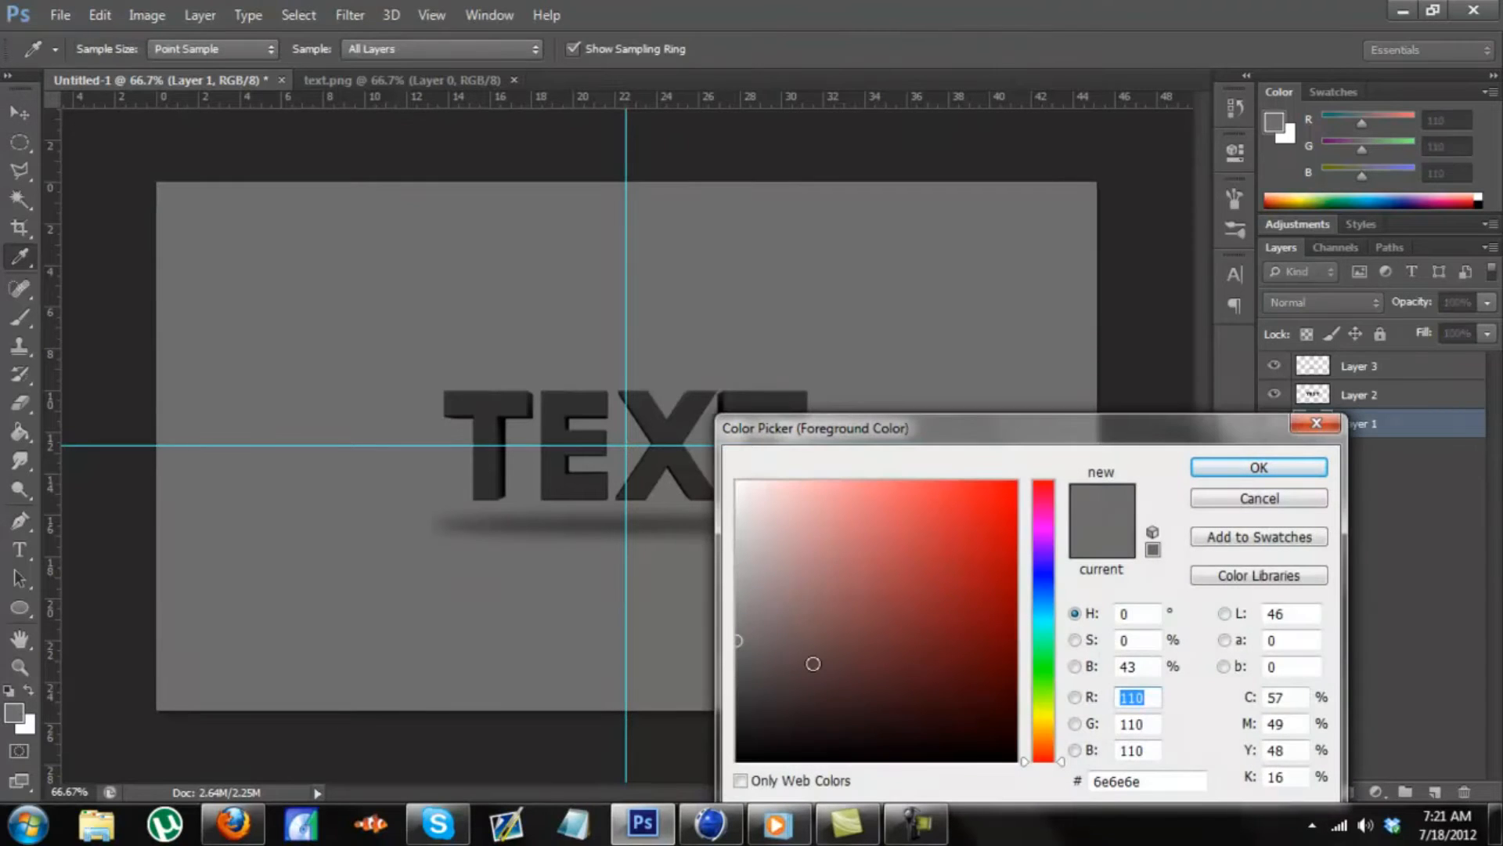
pyautogui.moveTo(750, 635)
pyautogui.mouseDown()
pyautogui.moveTo(1010, 636)
pyautogui.moveTo(1015, 613)
pyautogui.moveTo(1056, 602)
pyautogui.moveTo(1055, 580)
pyautogui.moveTo(1053, 593)
pyautogui.mouseUp()
pyautogui.moveTo(857, 572)
pyautogui.mouseDown()
pyautogui.moveTo(939, 614)
pyautogui.moveTo(872, 648)
pyautogui.mouseUp()
pyautogui.click(1258, 467)
pyautogui.press('v')
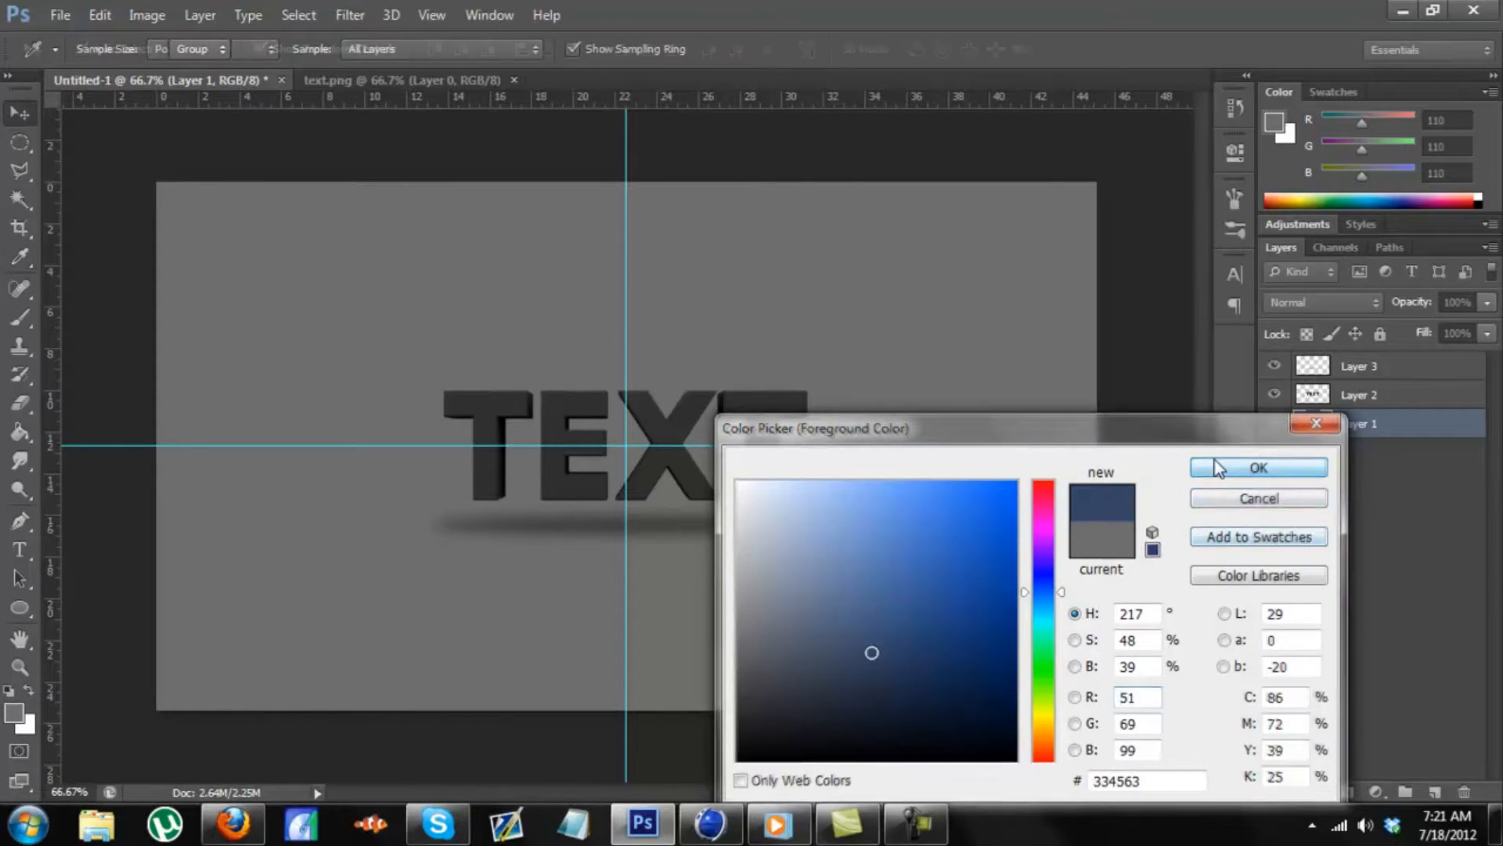
# - Swap the foreground and background colors, and set the new foreground color to light blue #7aa1d6
pyautogui.click(29, 691)
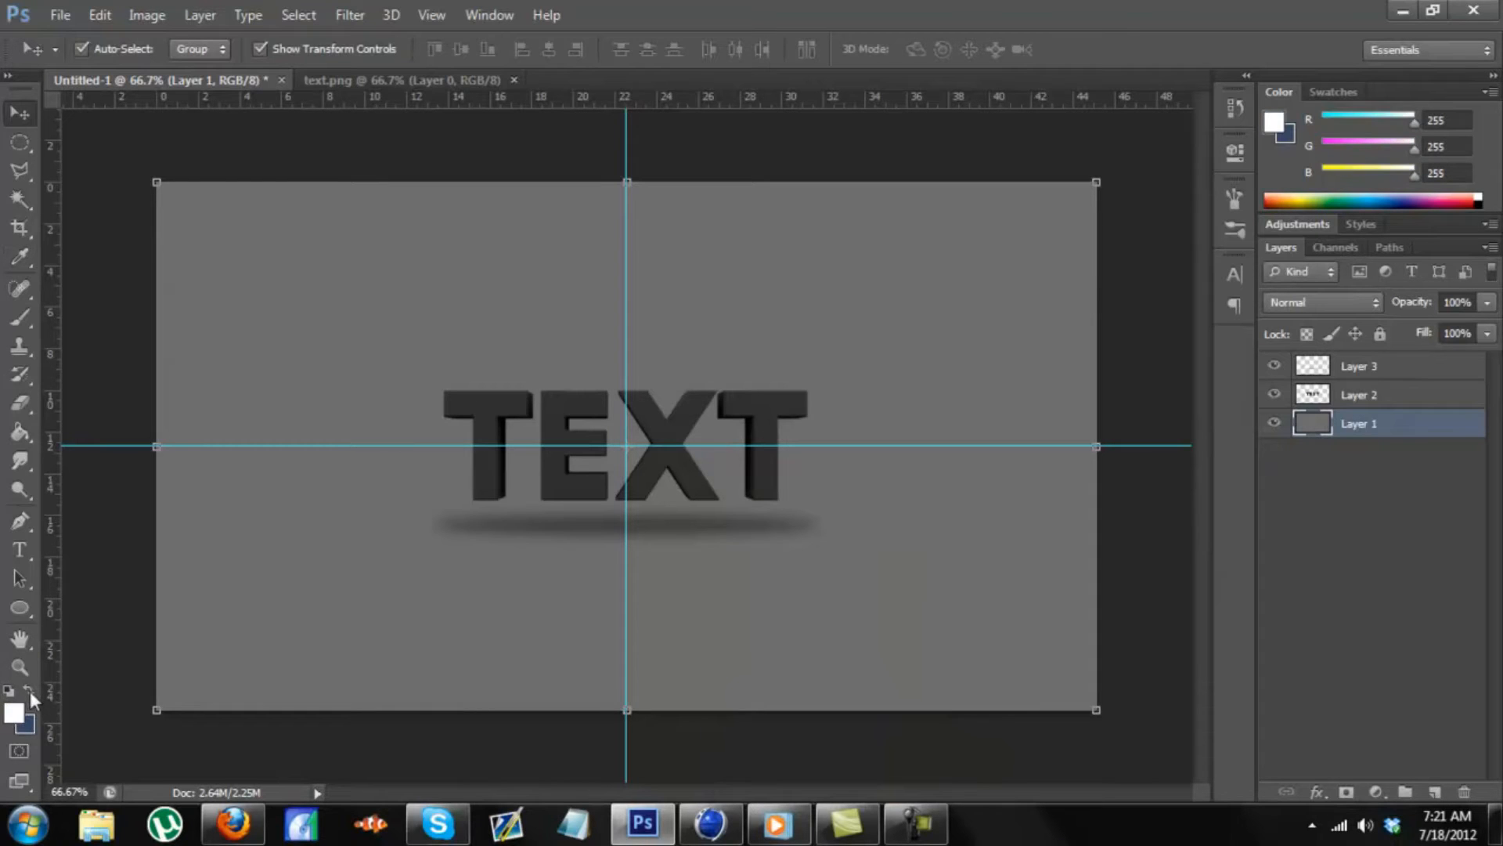
pyautogui.click(13, 712)
pyautogui.click(859, 604)
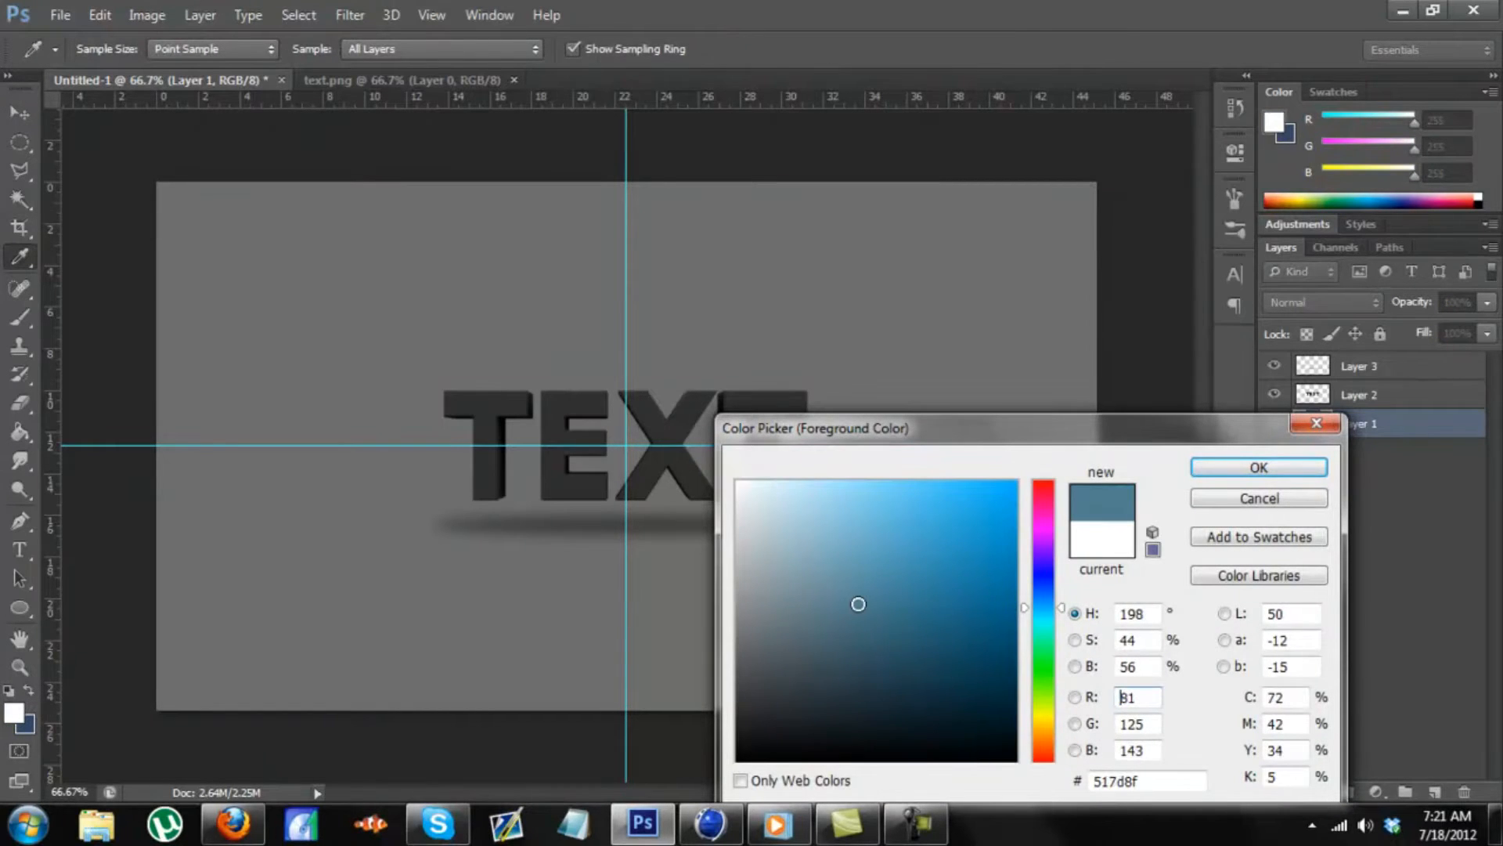
pyautogui.moveTo(1042, 607); pyautogui.dragTo(1042, 593)
pyautogui.click(858, 526)
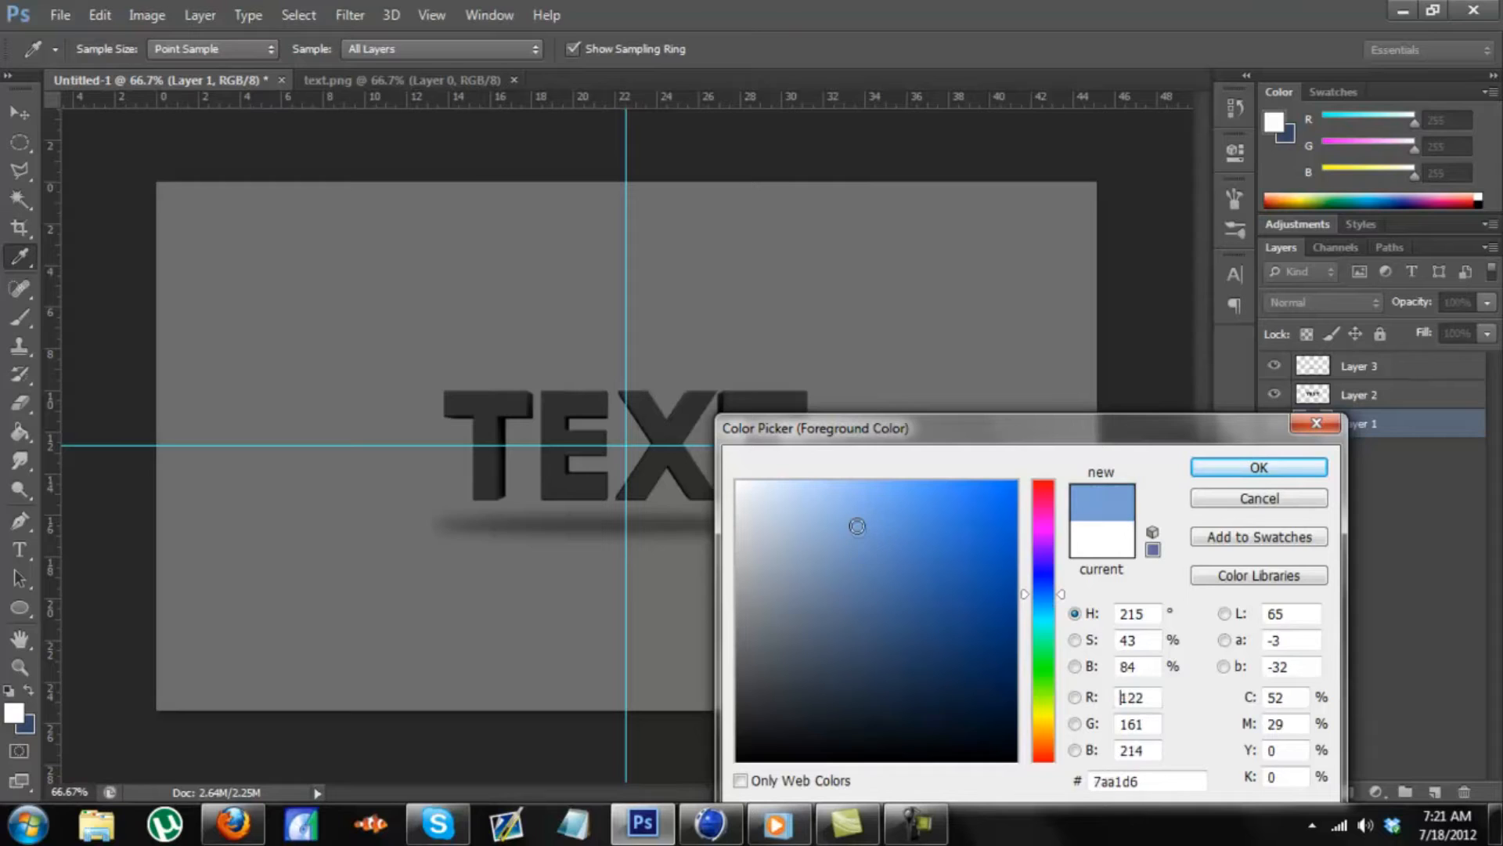
pyautogui.click(1293, 473)
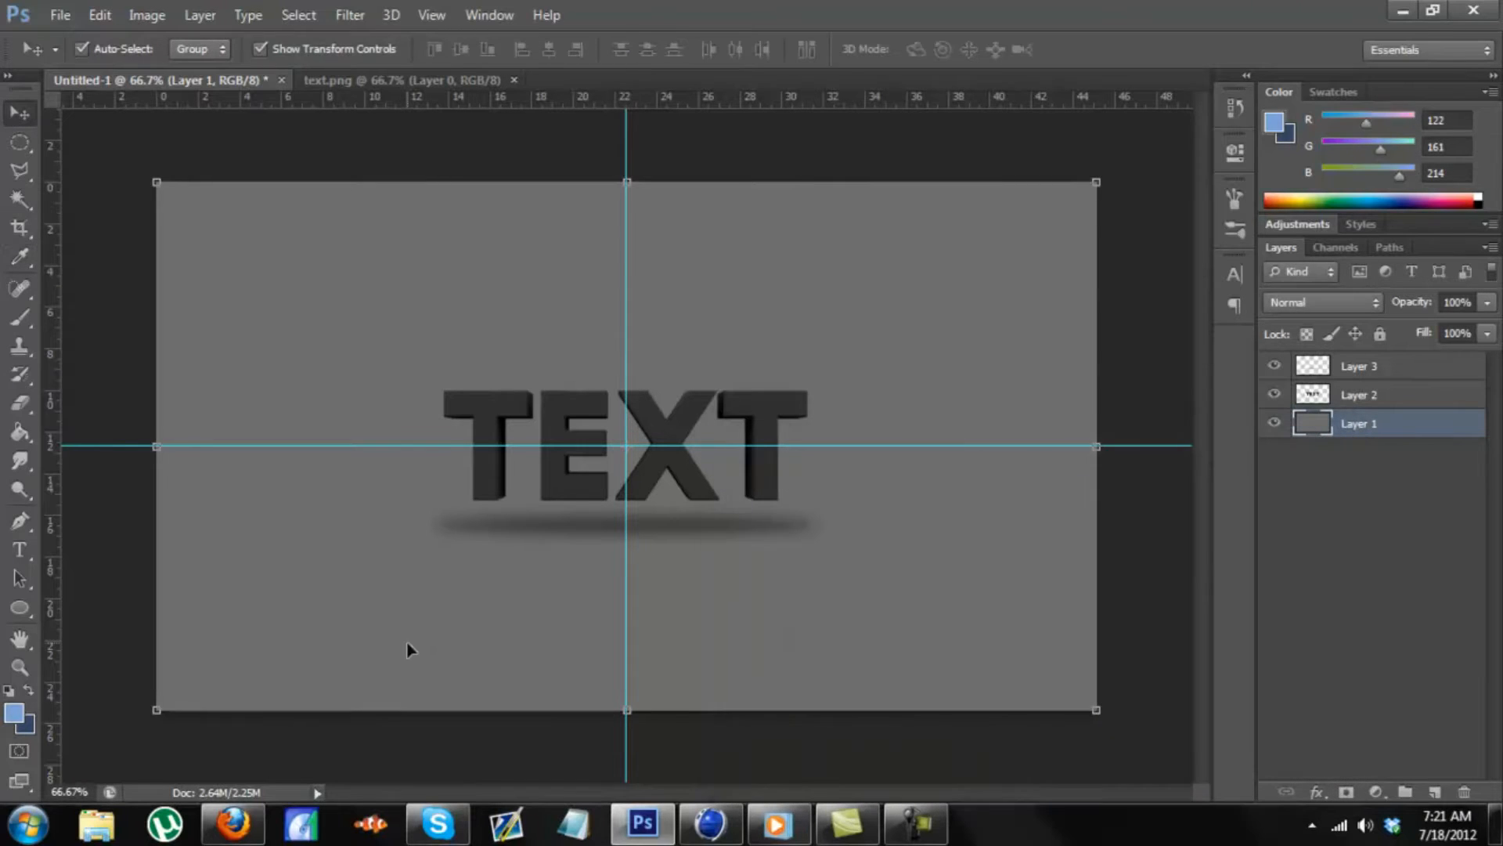
# - Fill Layer 1 with a radial foreground-to-background gradient from the crossing of the guides out to the canvas's upper-right corner
pyautogui.click(18, 435)
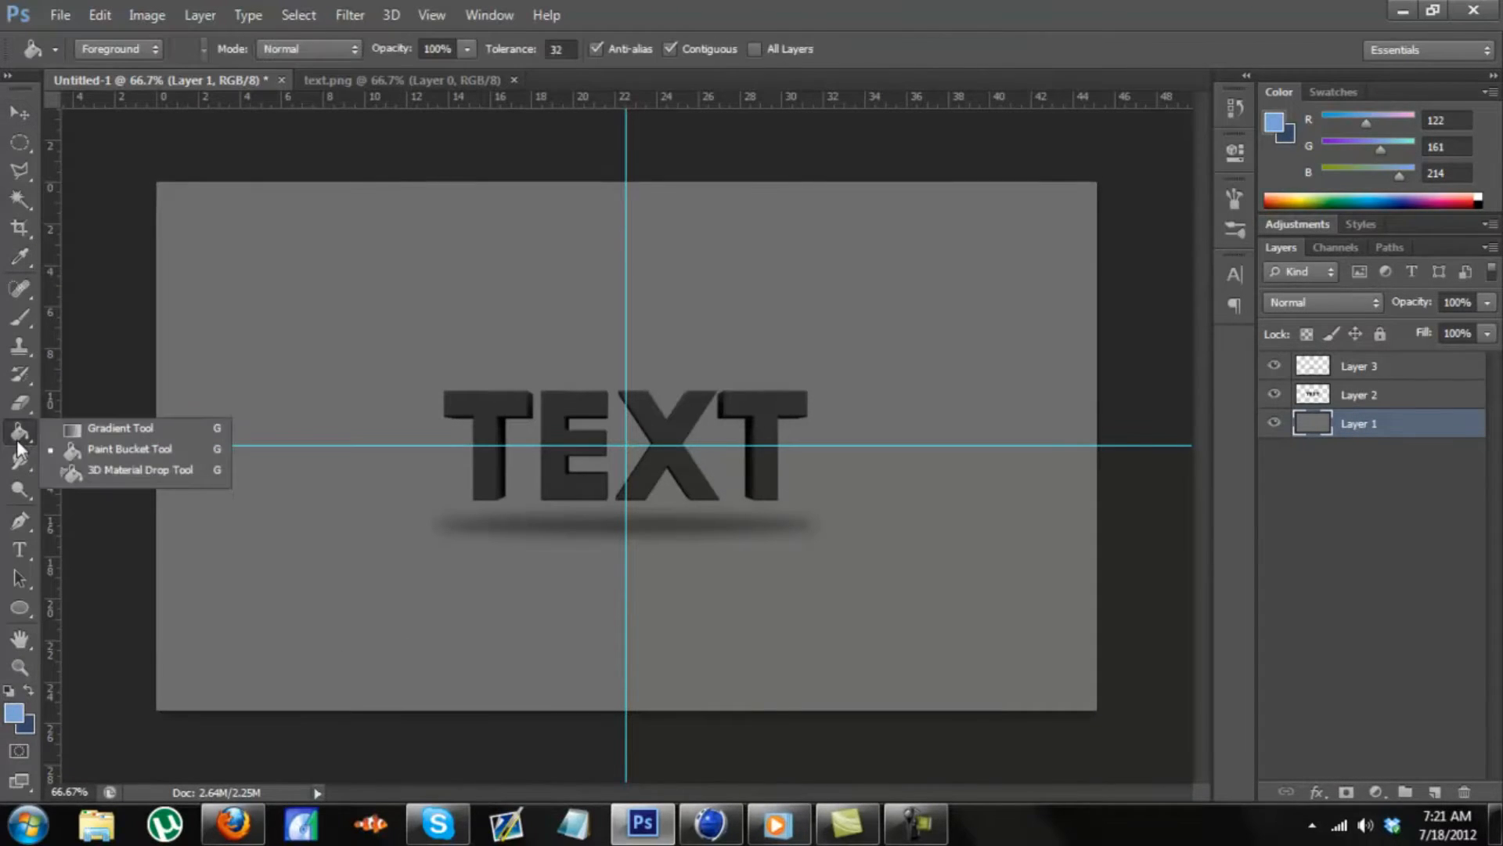
pyautogui.click(91, 427)
pyautogui.click(158, 50)
pyautogui.click(225, 49)
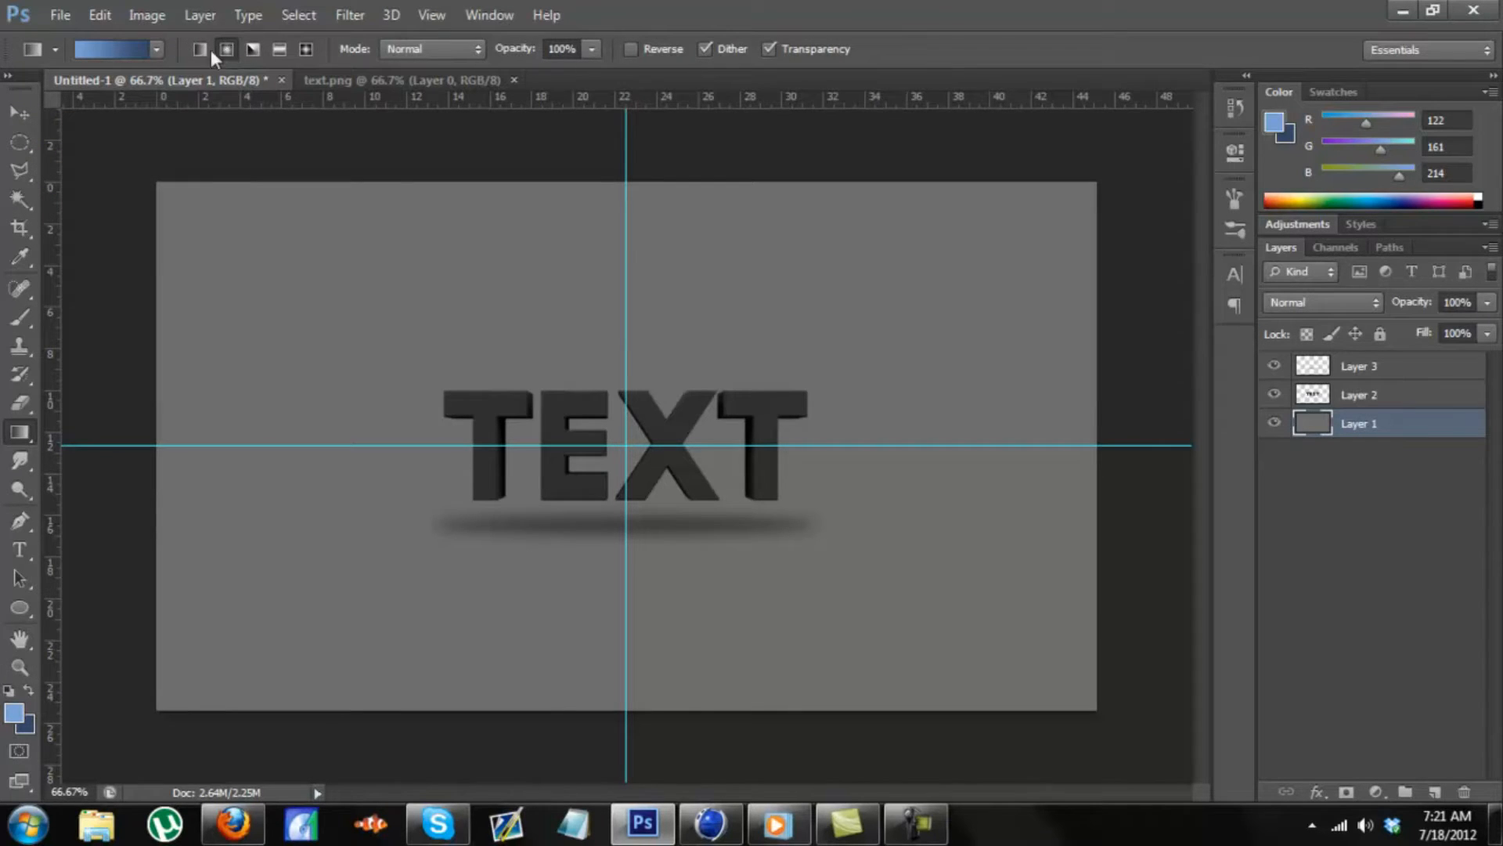
pyautogui.click(155, 50)
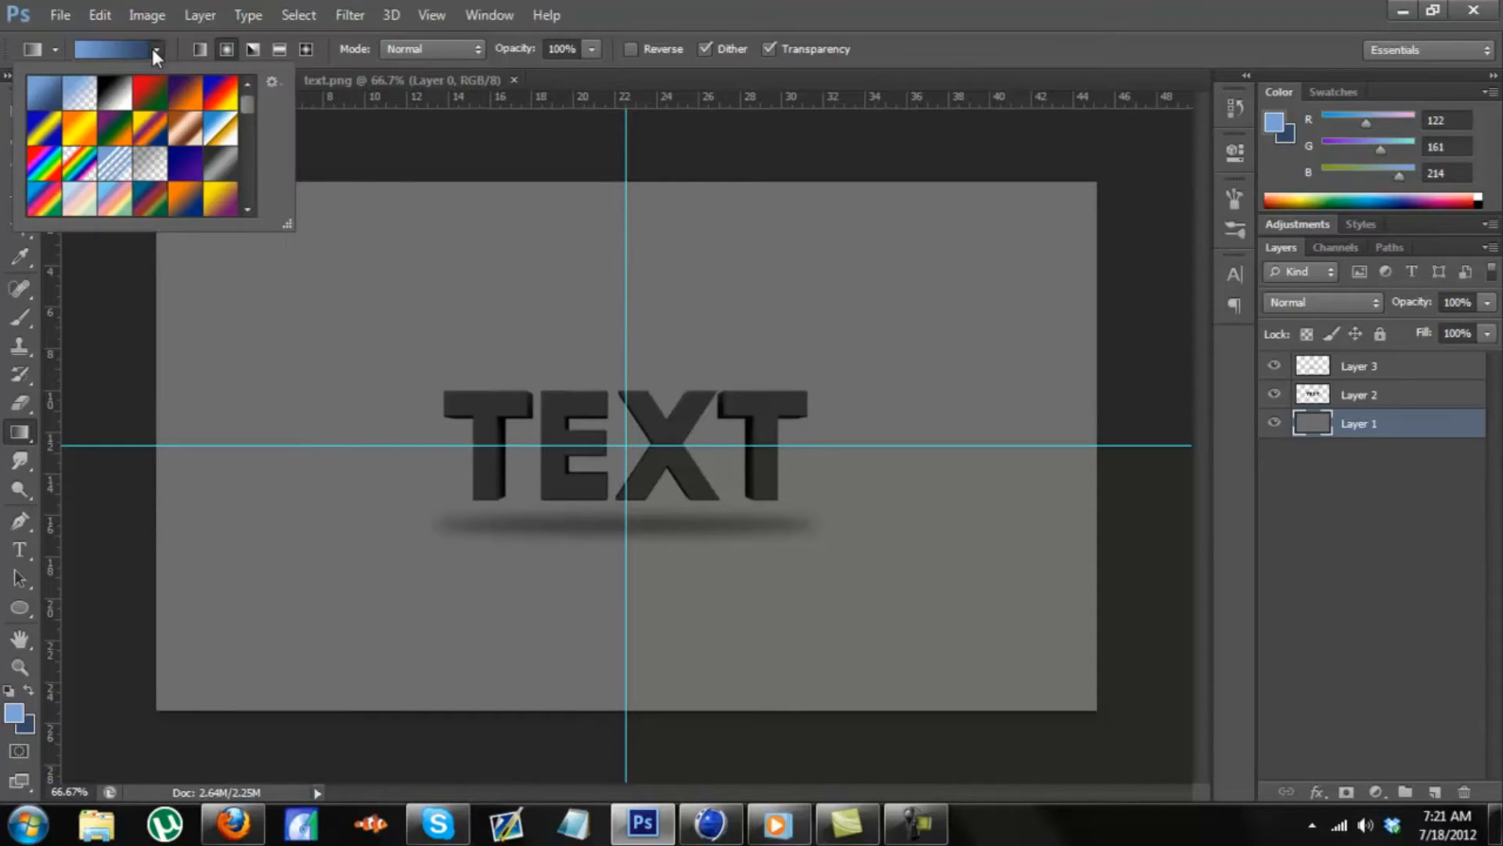
pyautogui.click(225, 49)
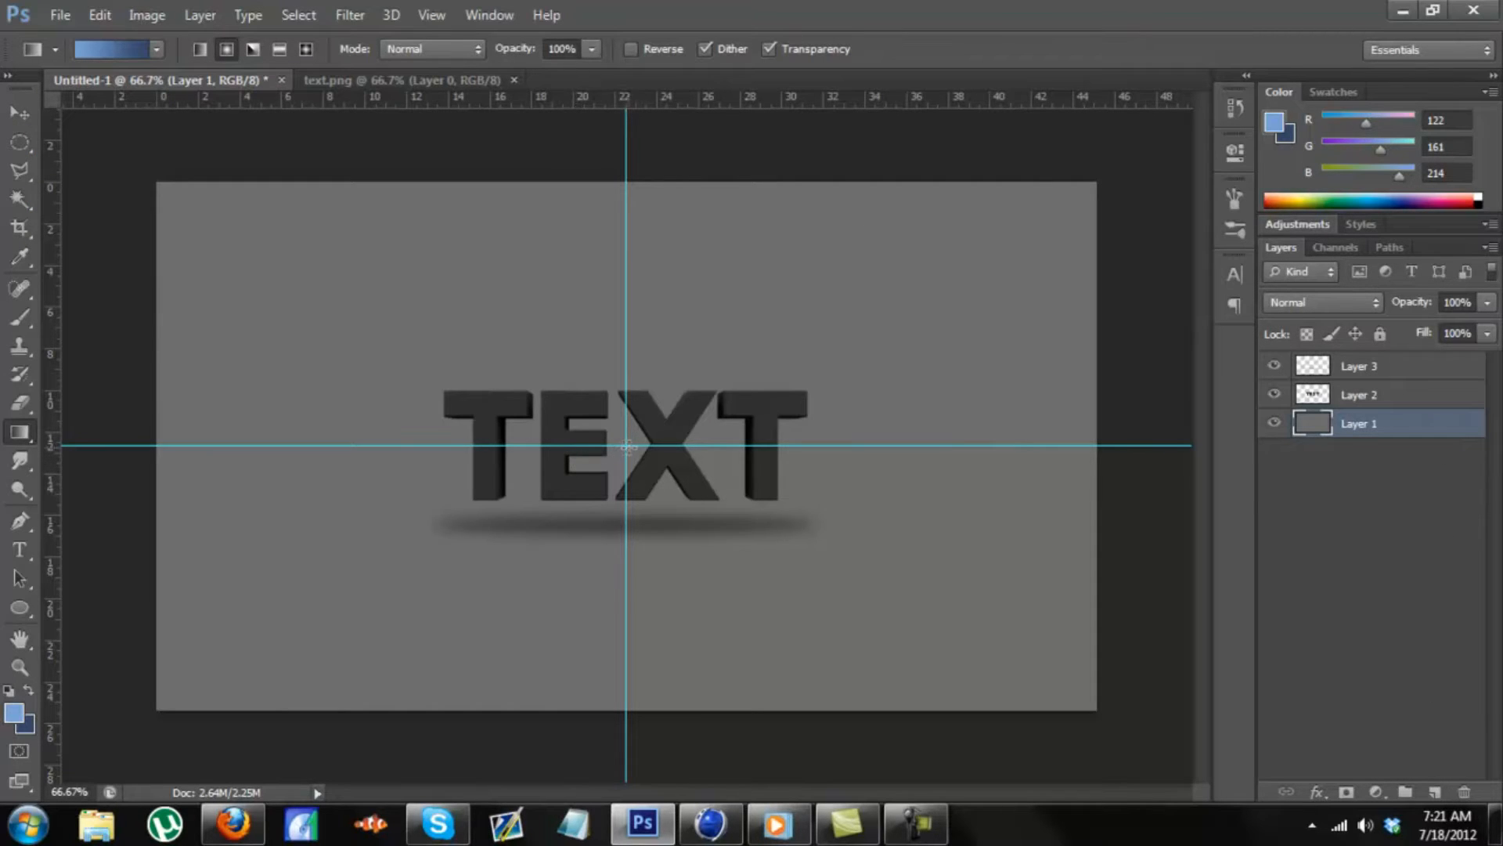
pyautogui.moveTo(627, 445); pyautogui.dragTo(1107, 176)
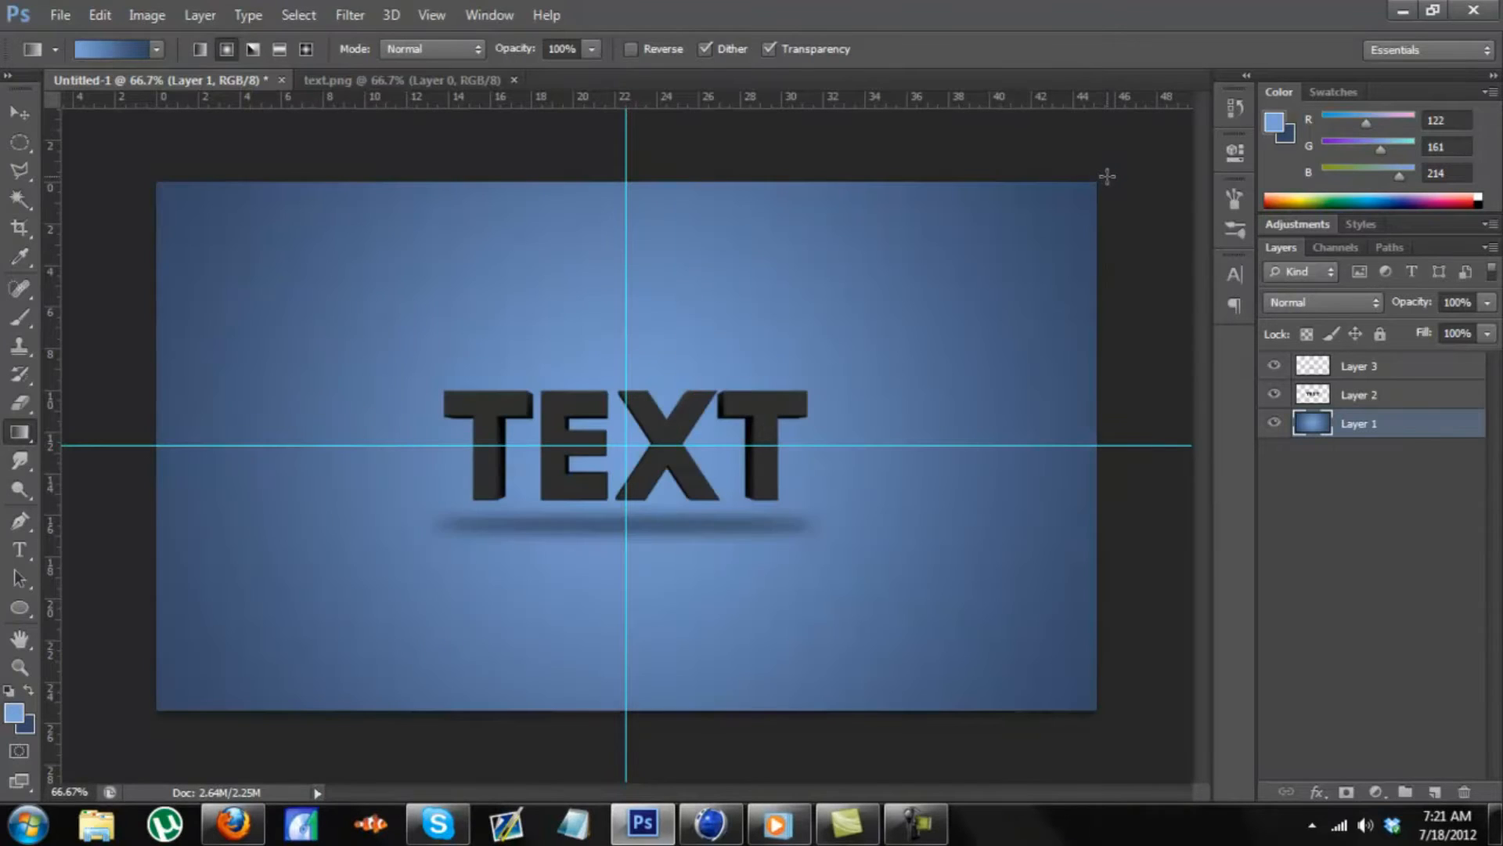
pyautogui.hotkey('ctrl', 't')
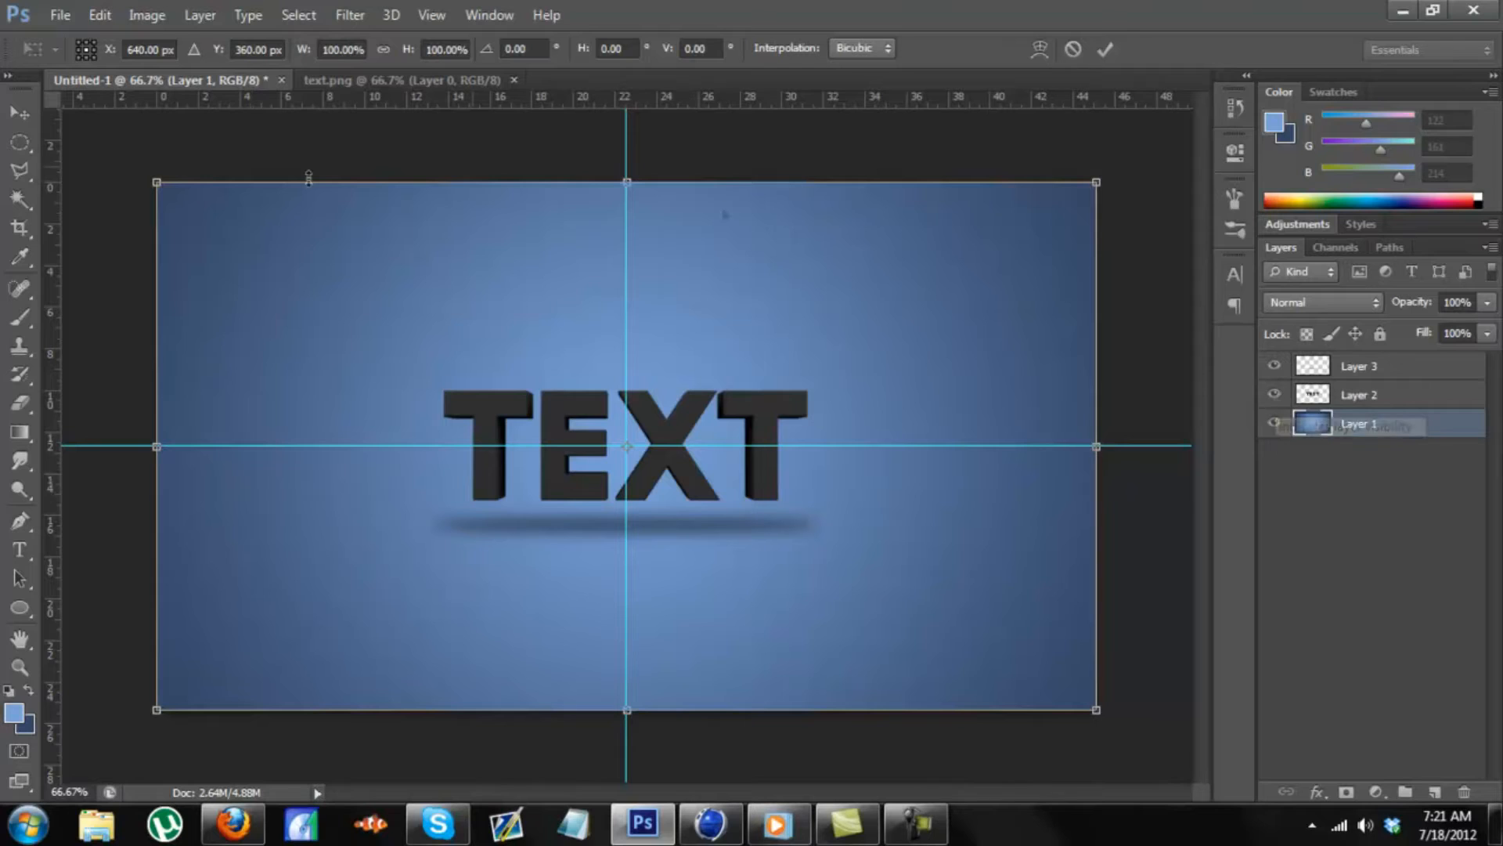
pyautogui.click(32, 114)
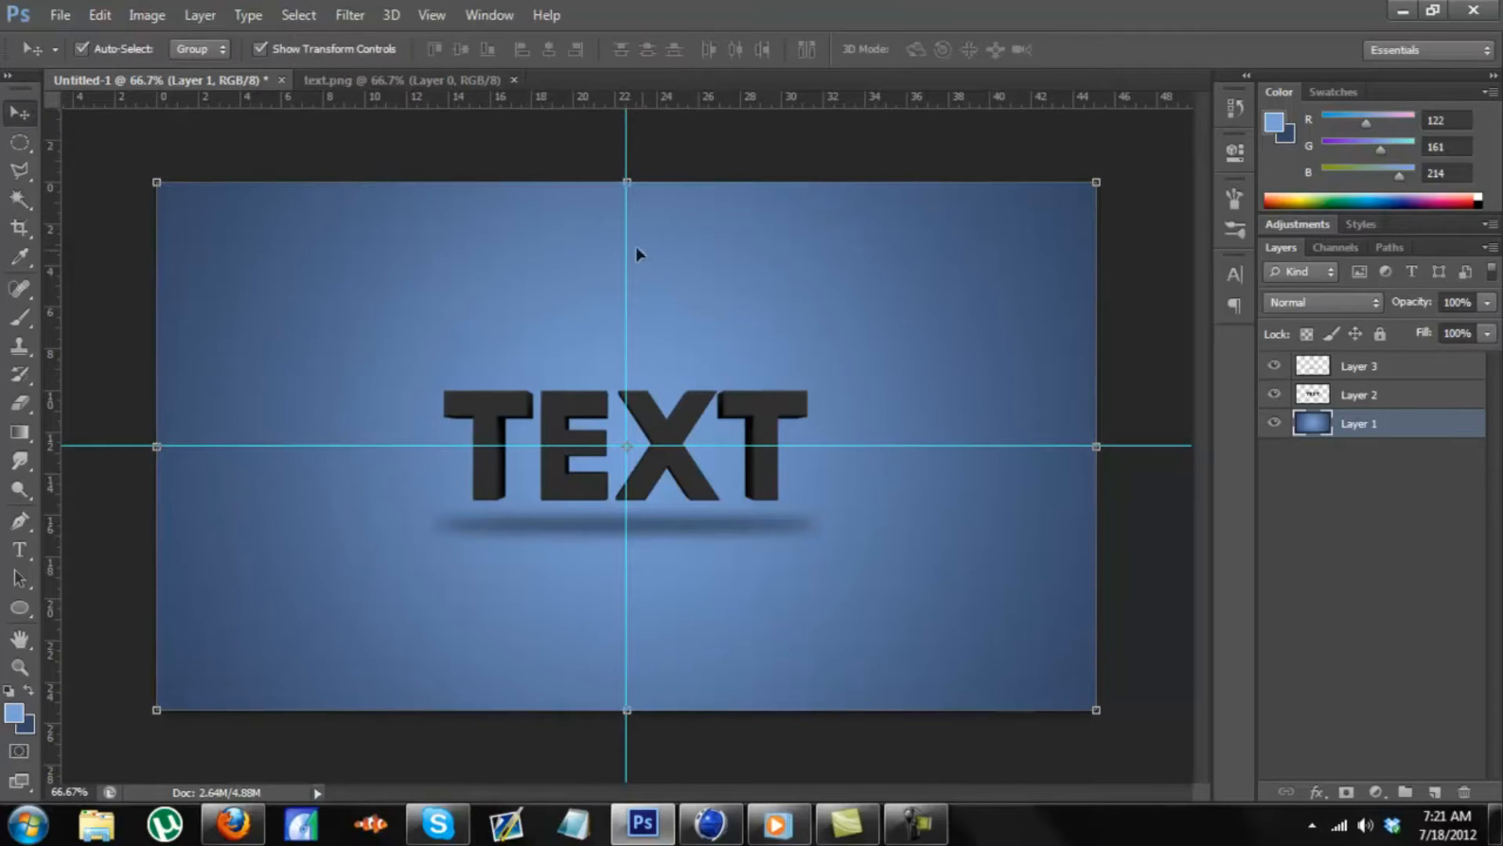
# - Hide Layers 3 and 2 and export the gradient background alone as a PNG-24 named blue to the Desktop, using Save for Web
pyautogui.click(1275, 366)
pyautogui.click(1275, 394)
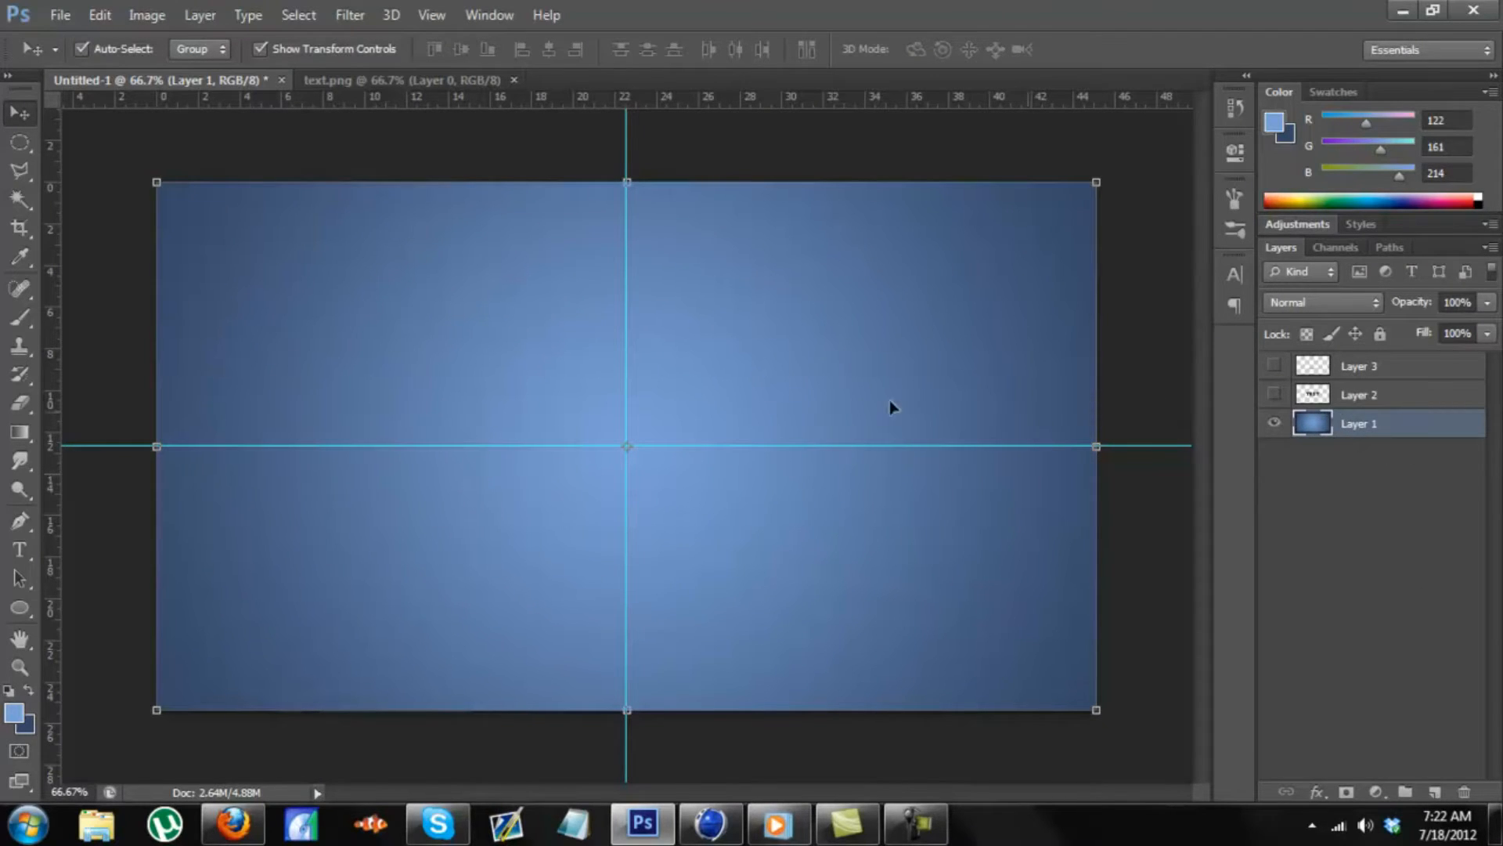
pyautogui.click(53, 16)
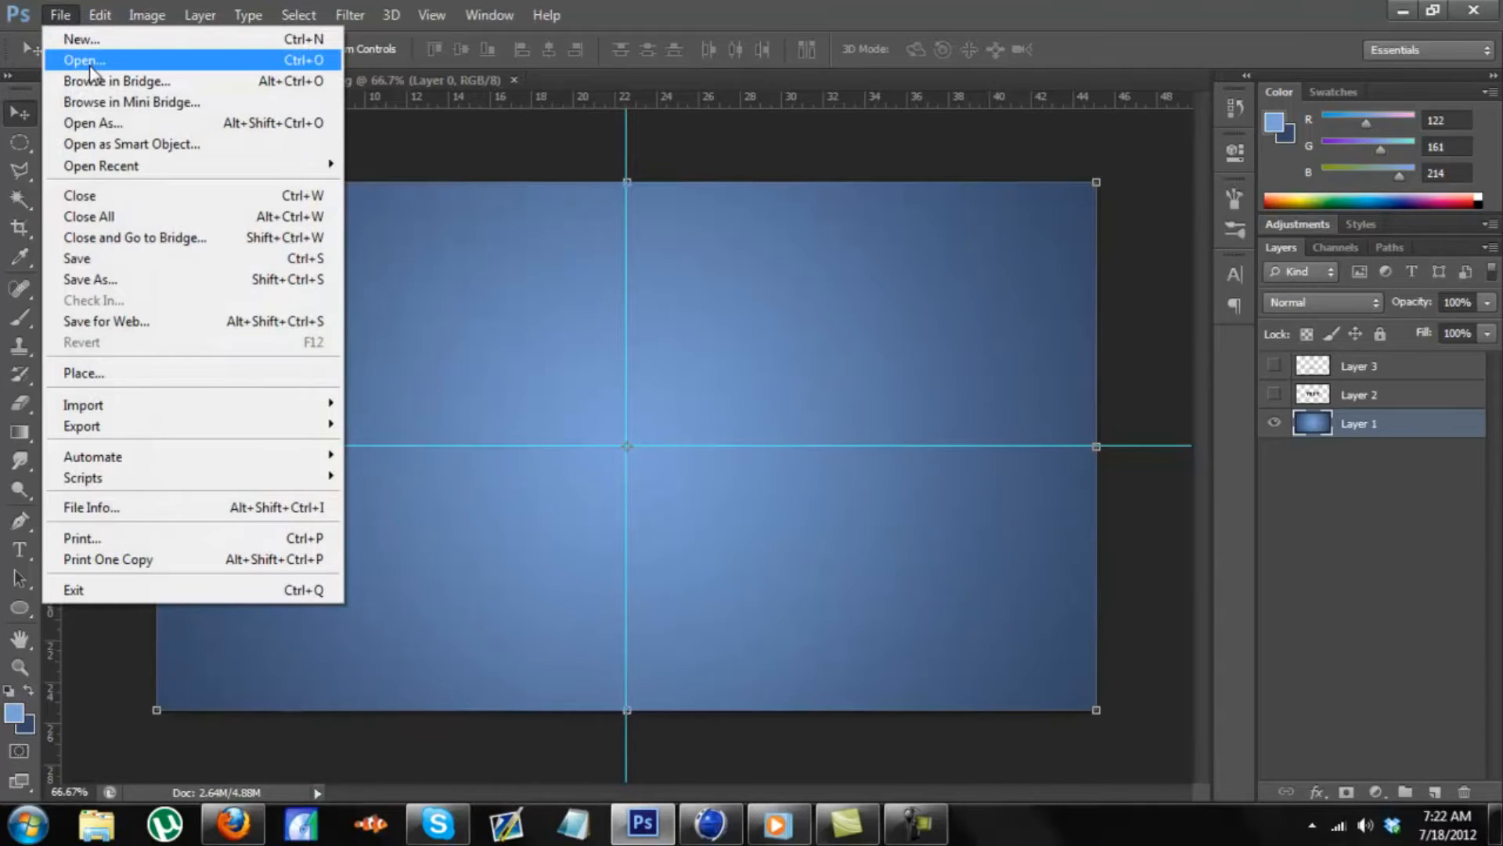
pyautogui.click(140, 328)
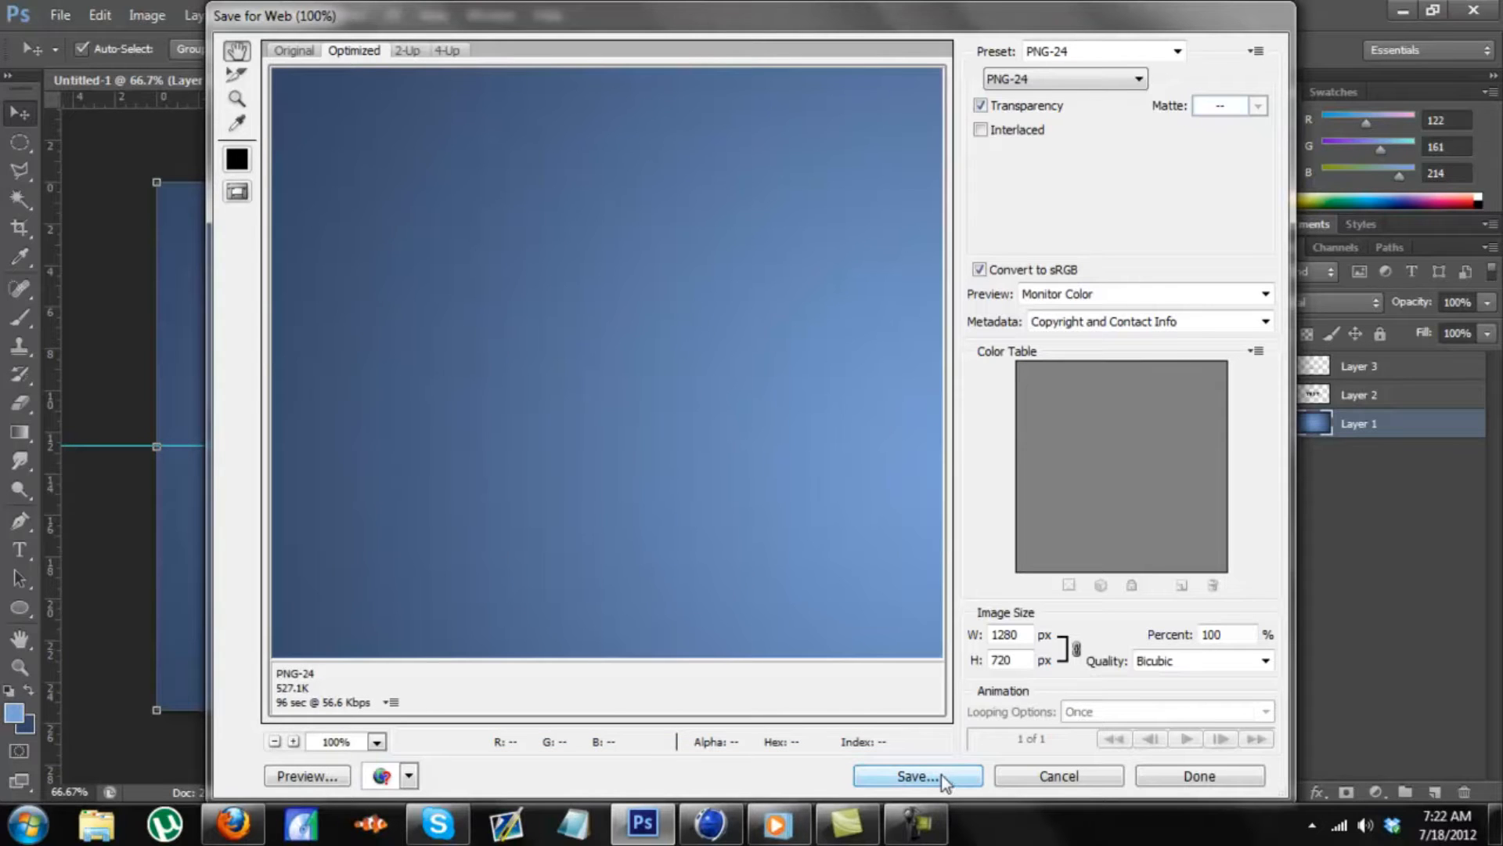
pyautogui.click(931, 775)
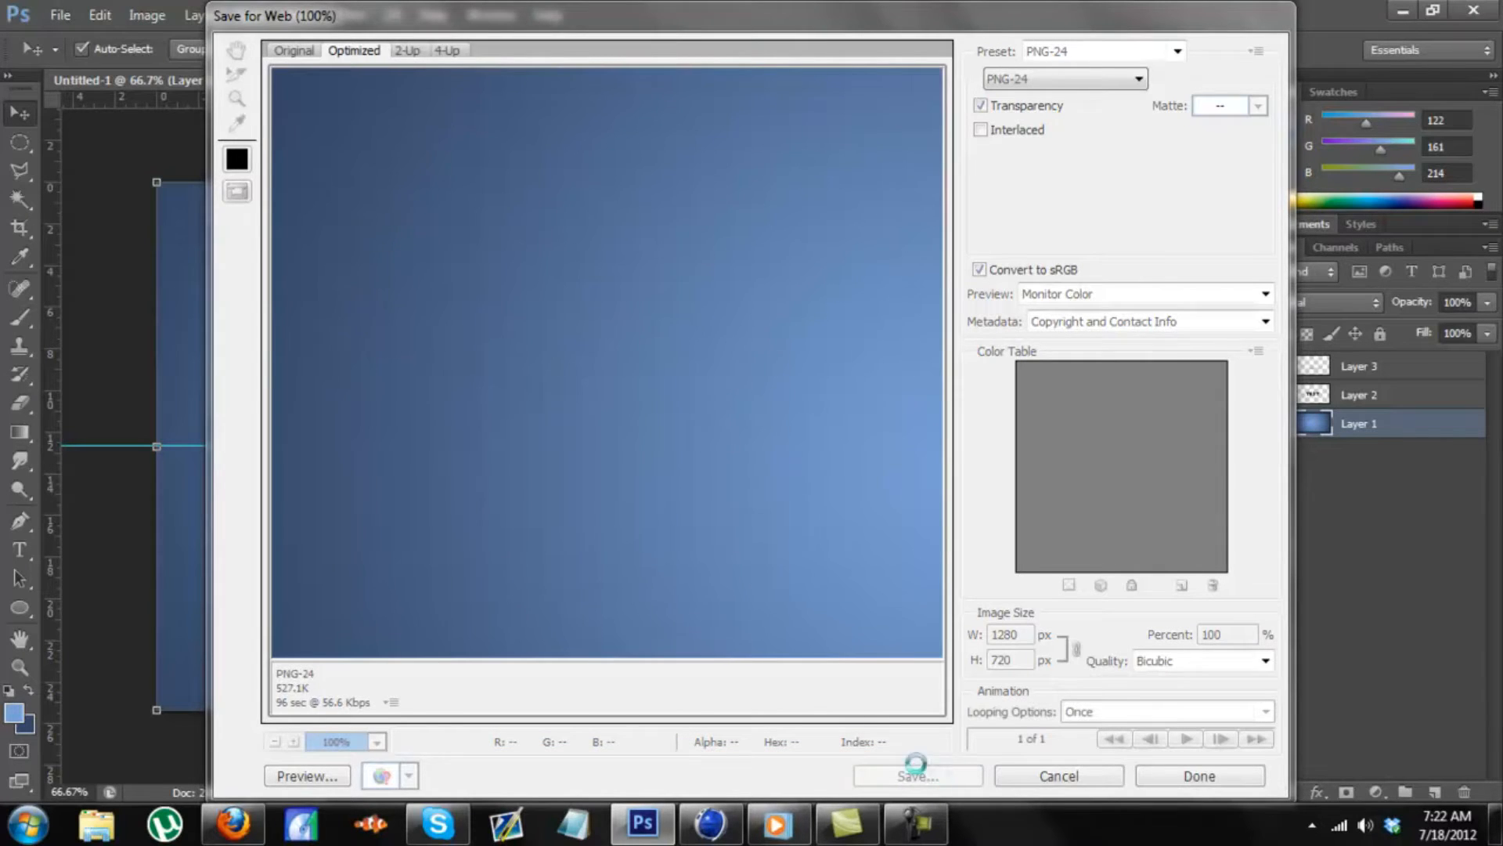
pyautogui.write('blue')
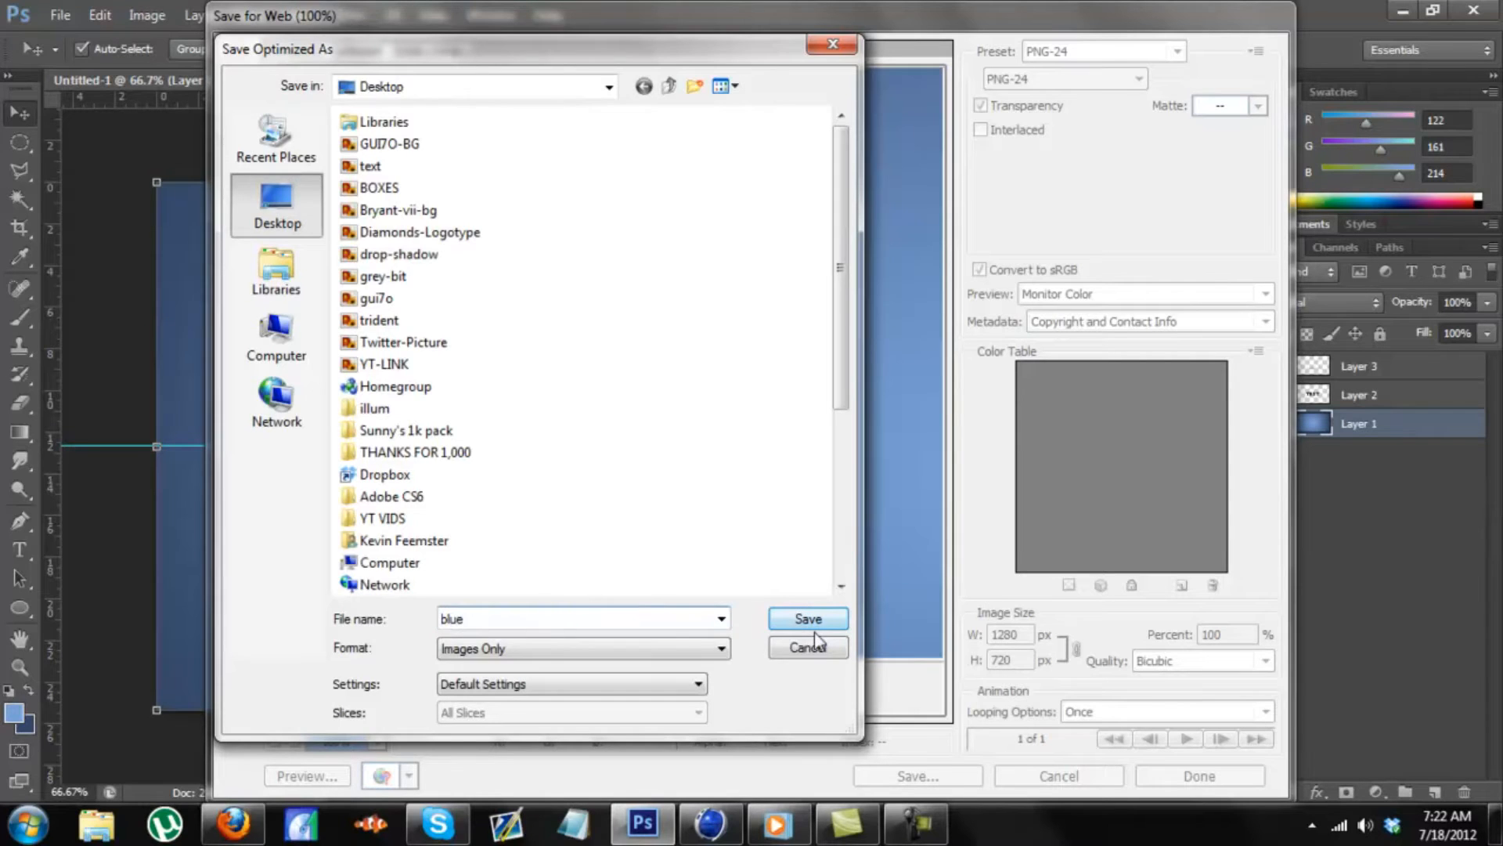
pyautogui.click(811, 621)
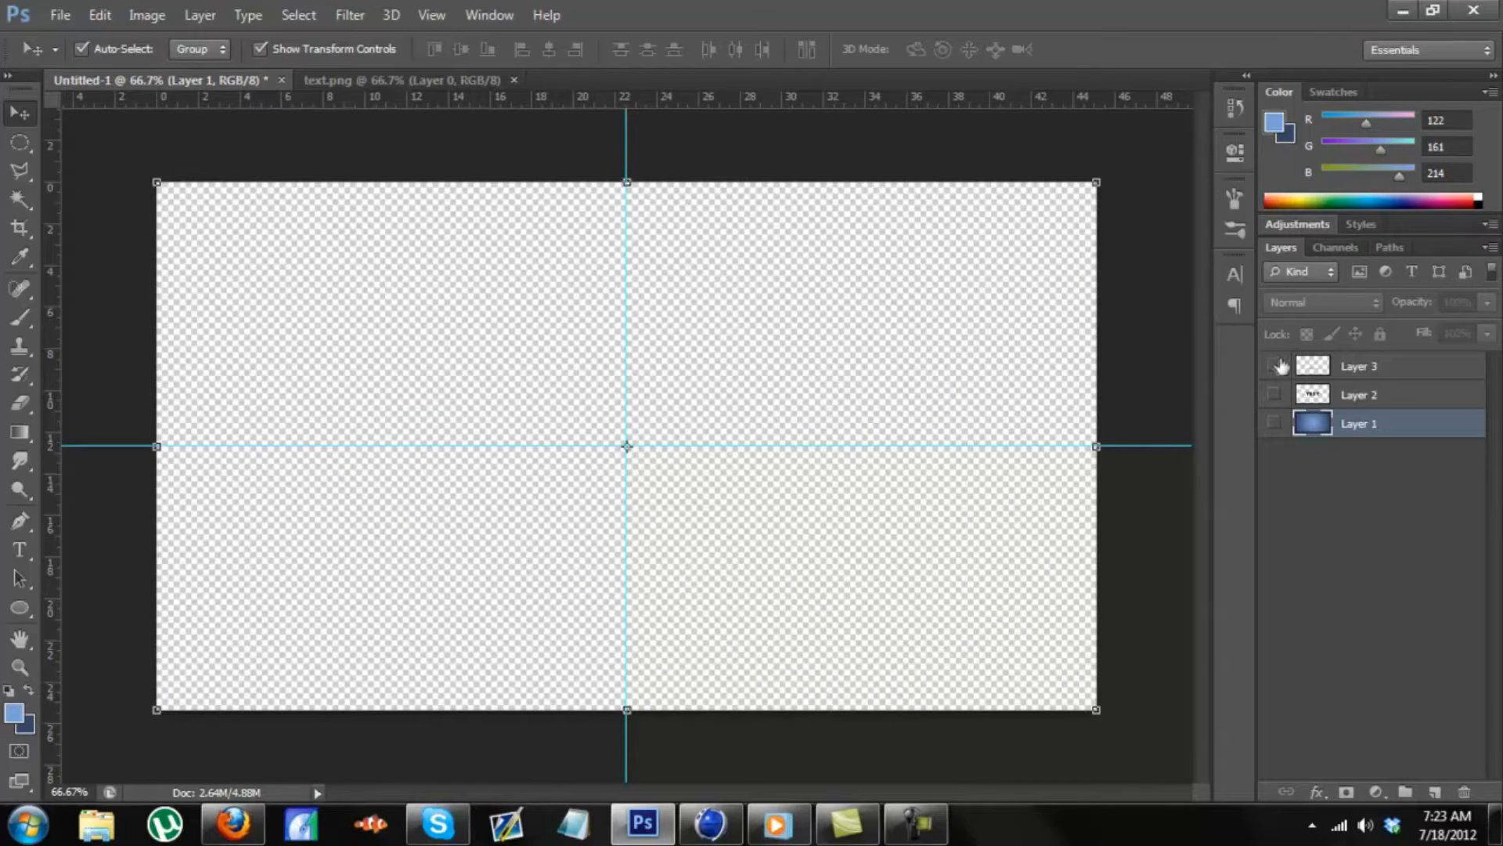
# - Make Layer 3 visible so that only the shadow shows on the transparent canvas
pyautogui.click(1275, 366)
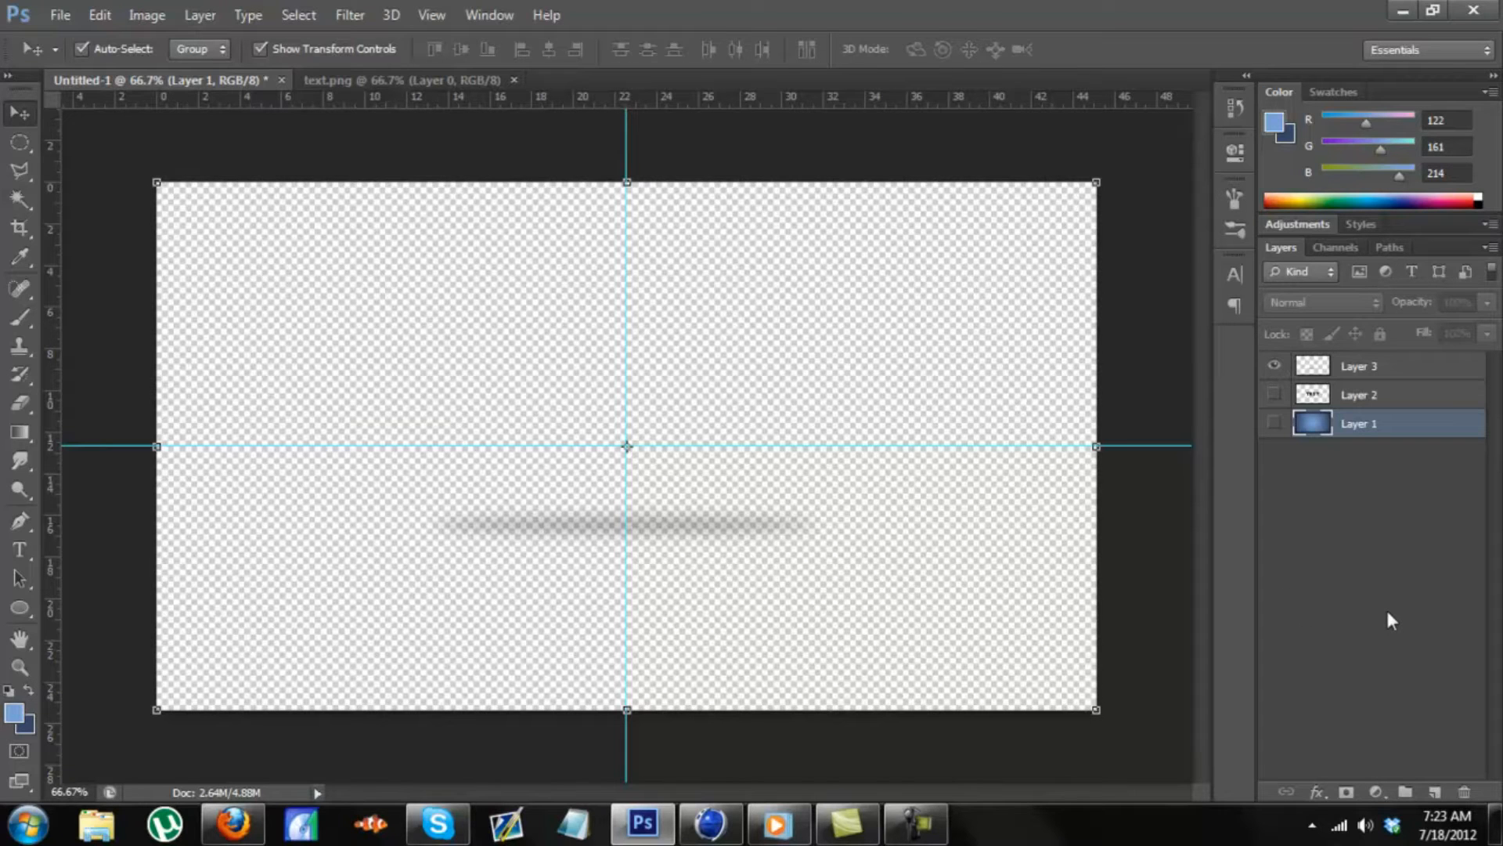
# - Switch to Vegas Pro 11.0 from the desktop, declining the .veg file association and maximizing its window
pyautogui.click(1403, 13)
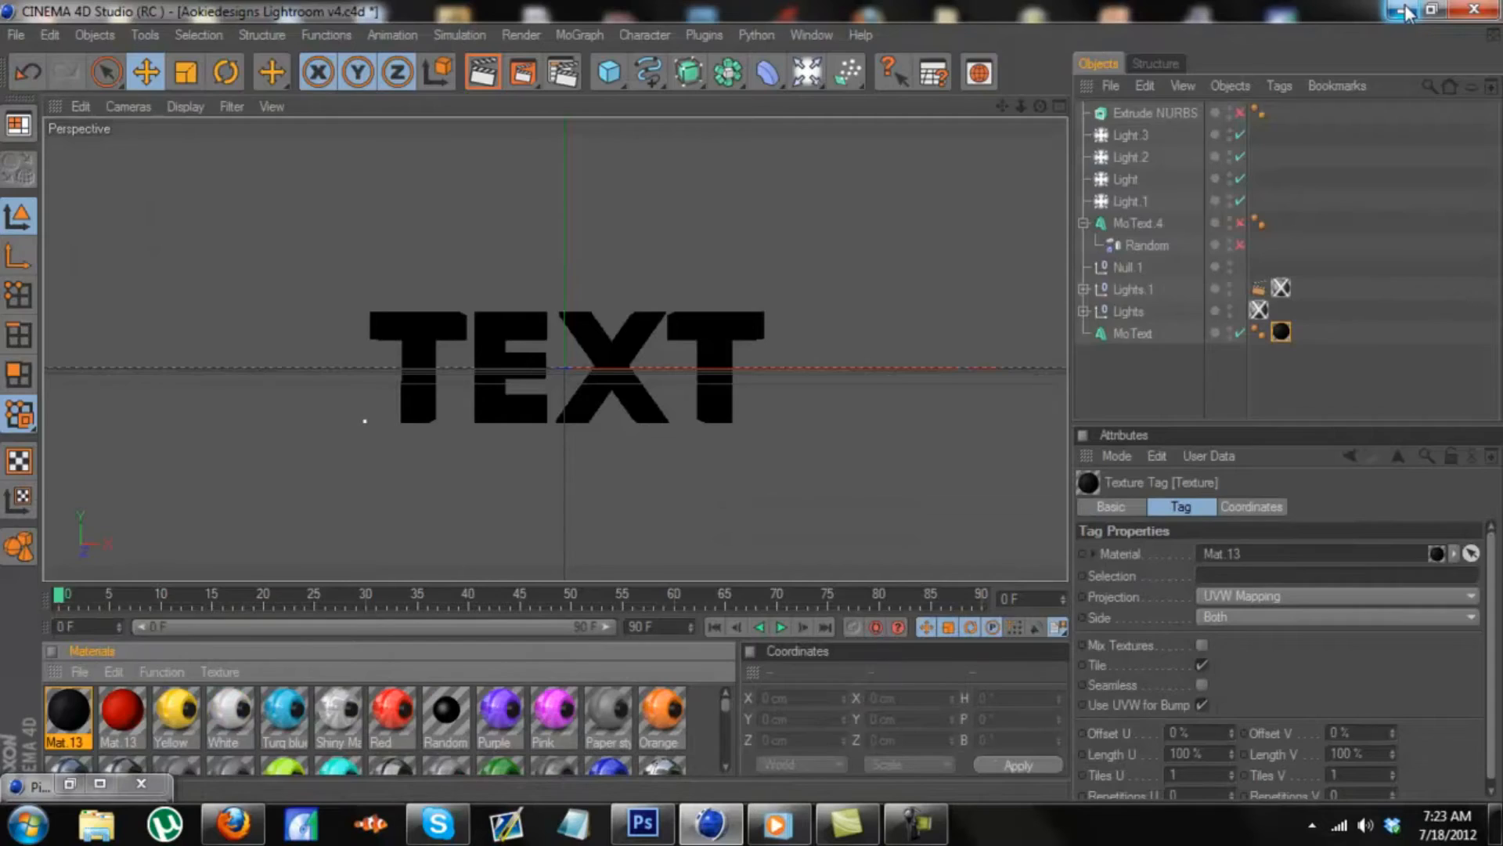
pyautogui.click(1403, 11)
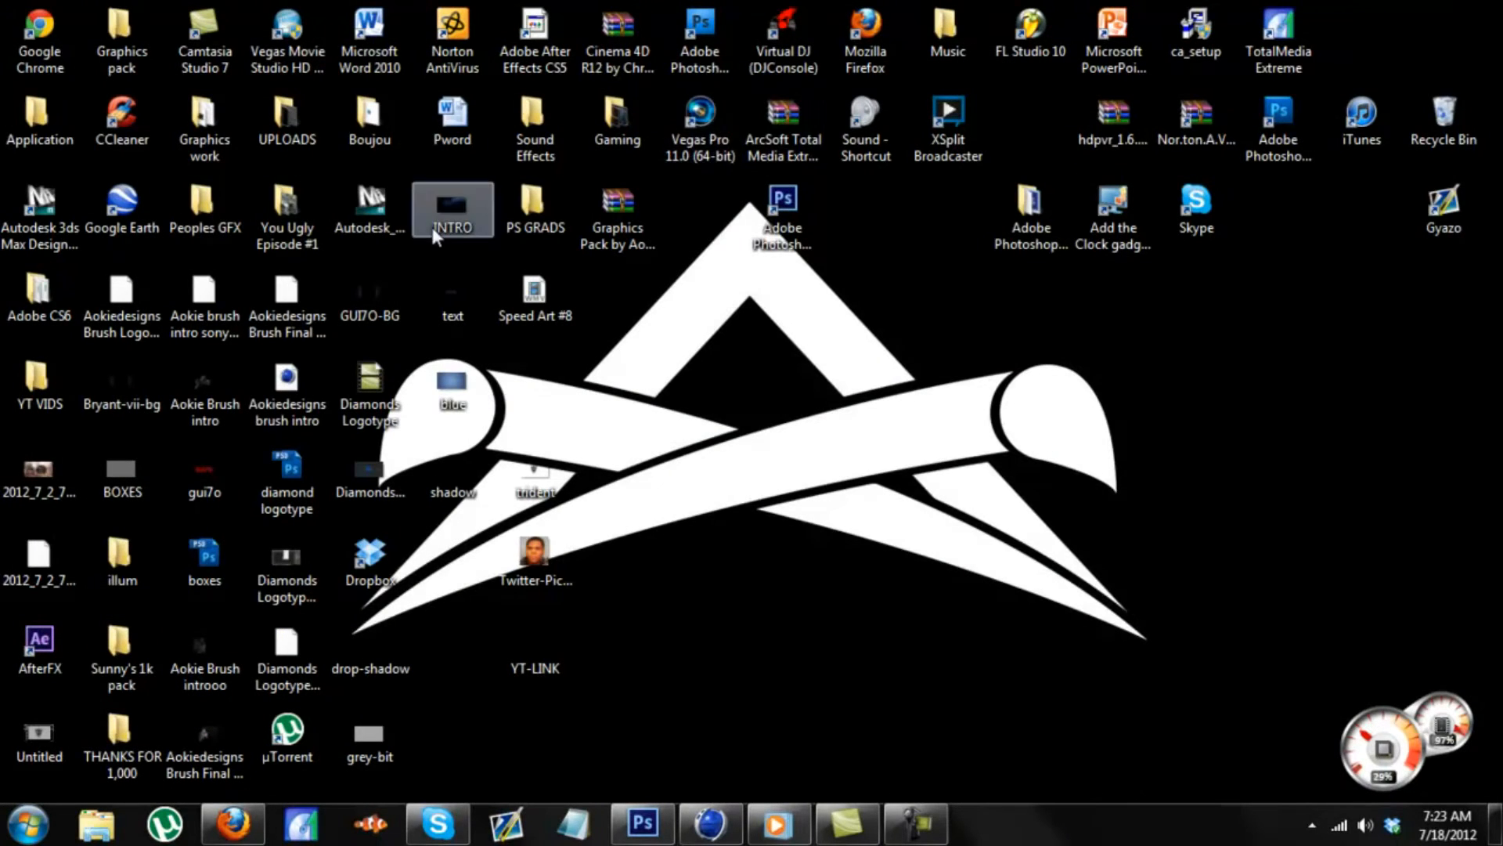
pyautogui.click(711, 114)
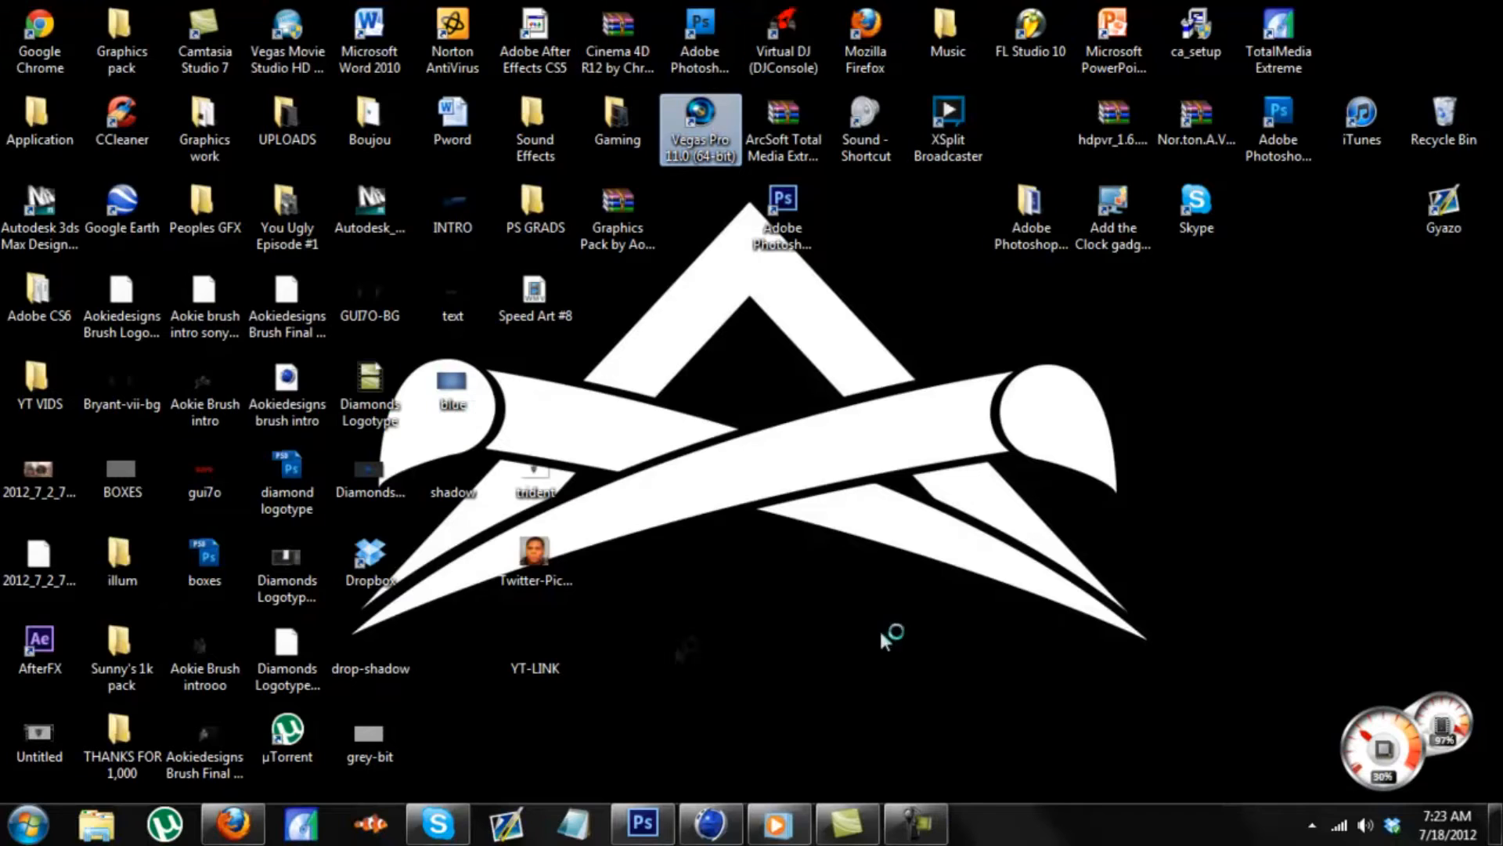
pyautogui.moveTo(720, 296); pyautogui.dragTo(382, 577)
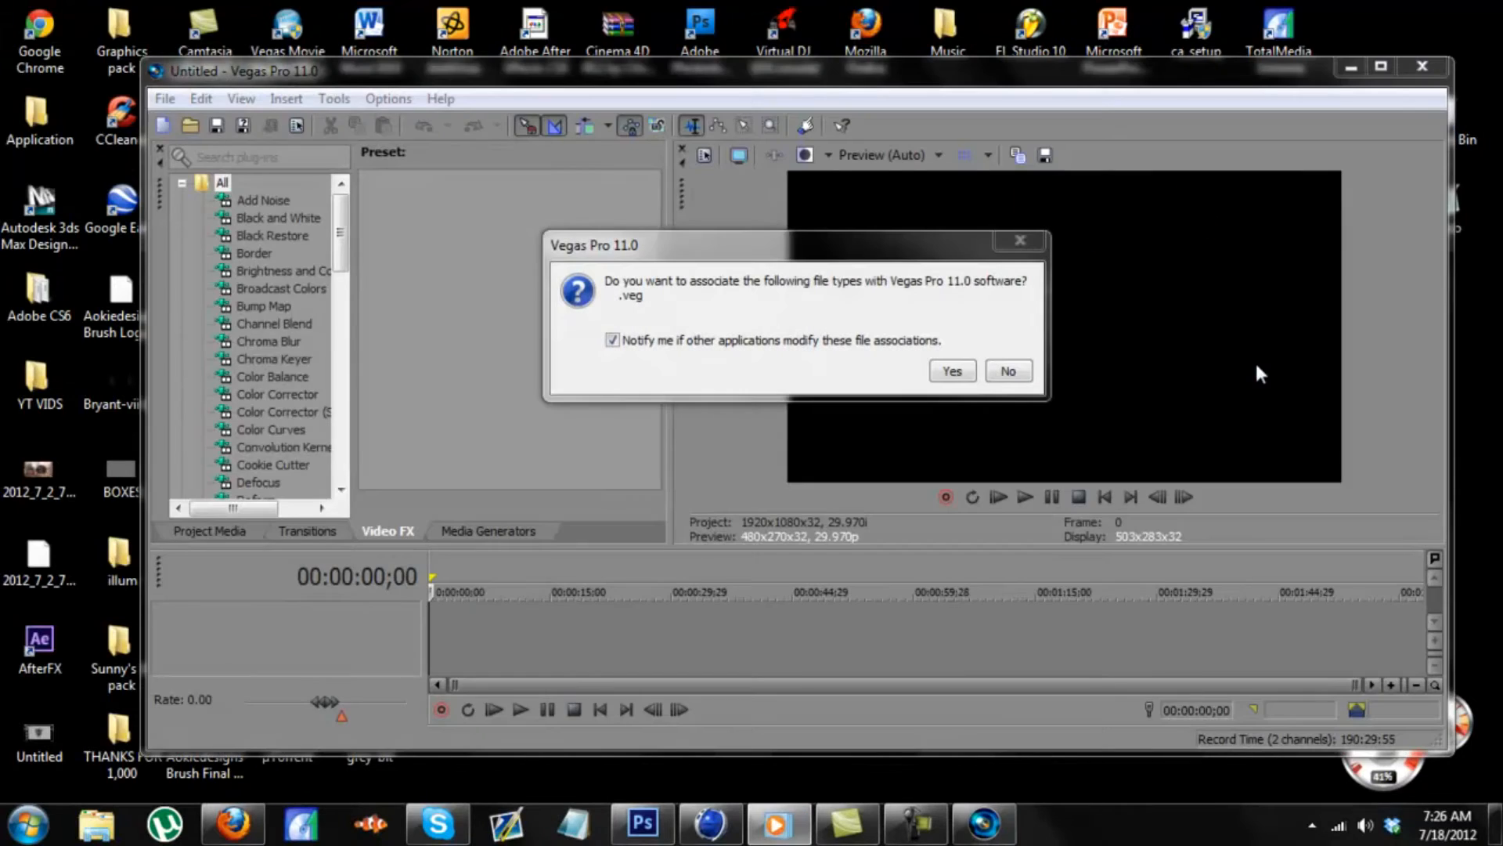
pyautogui.click(1010, 376)
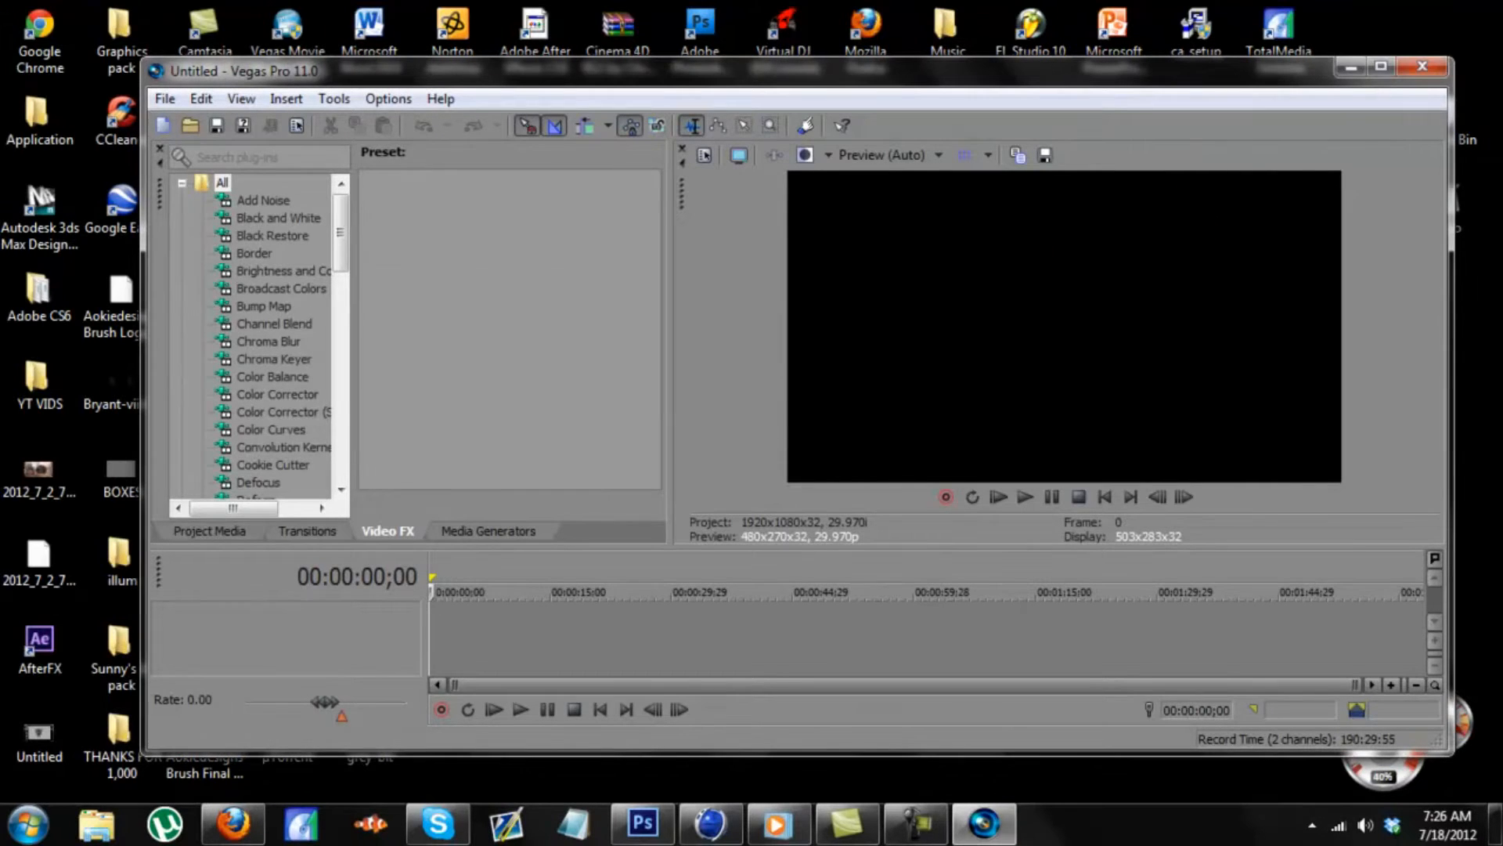
pyautogui.click(1381, 68)
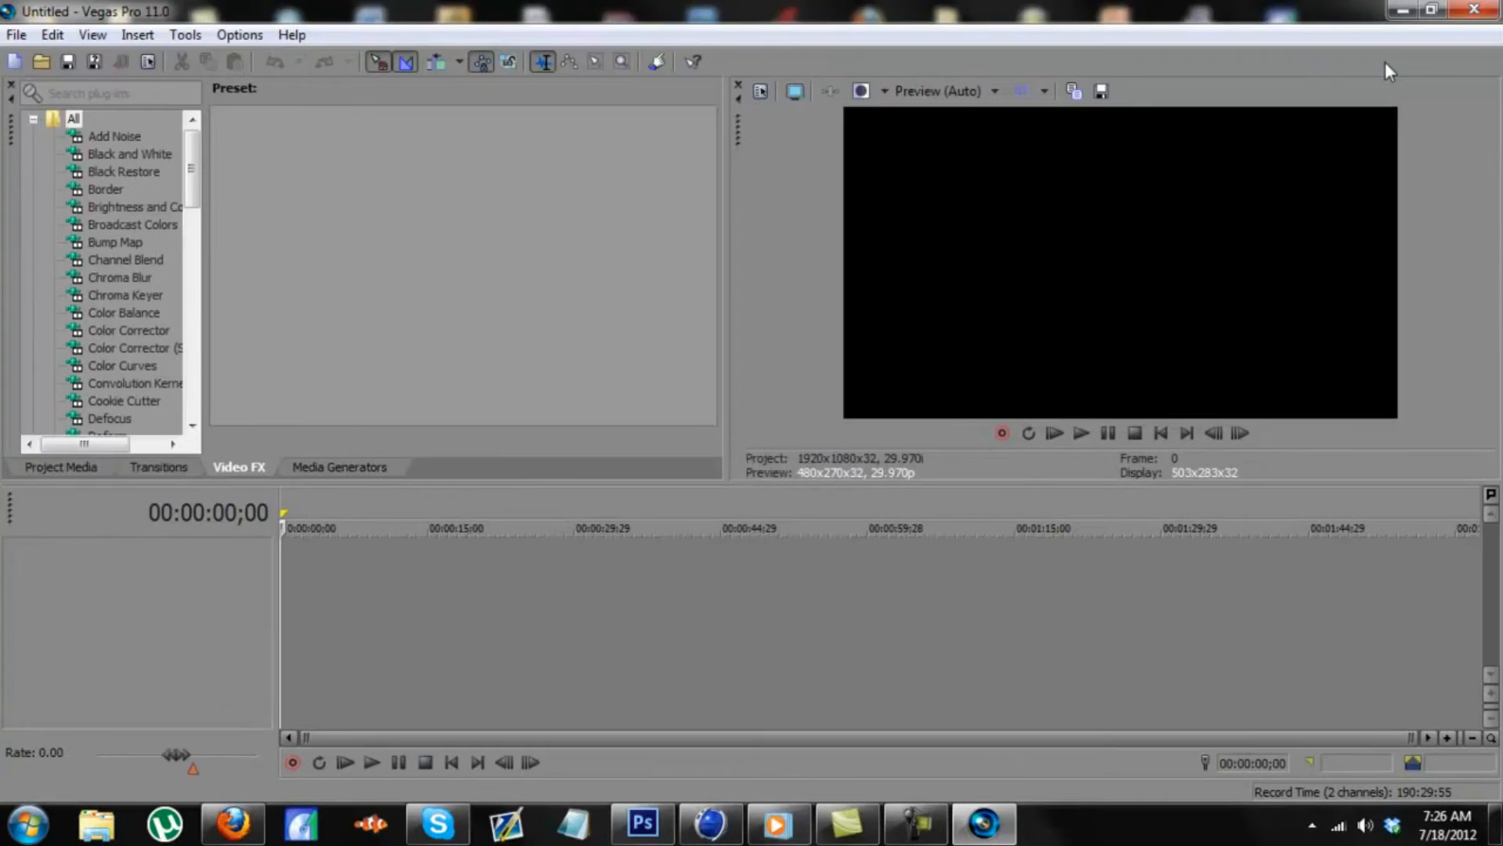
# - Open text.png from the Desktop so it is placed on a timeline track in the empty project
pyautogui.click(17, 35)
pyautogui.click(58, 83)
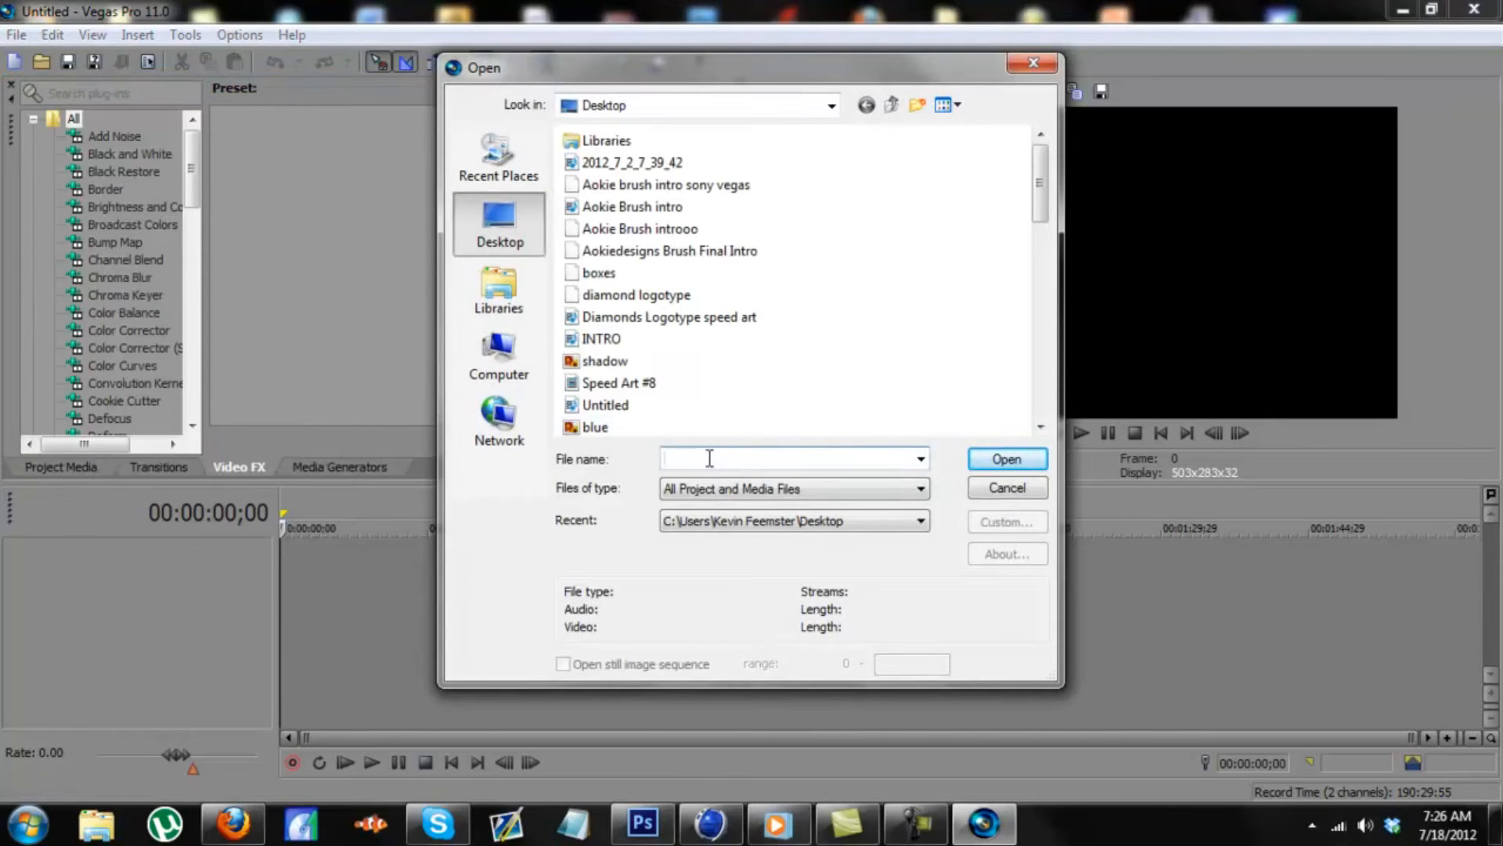
pyautogui.write('t')
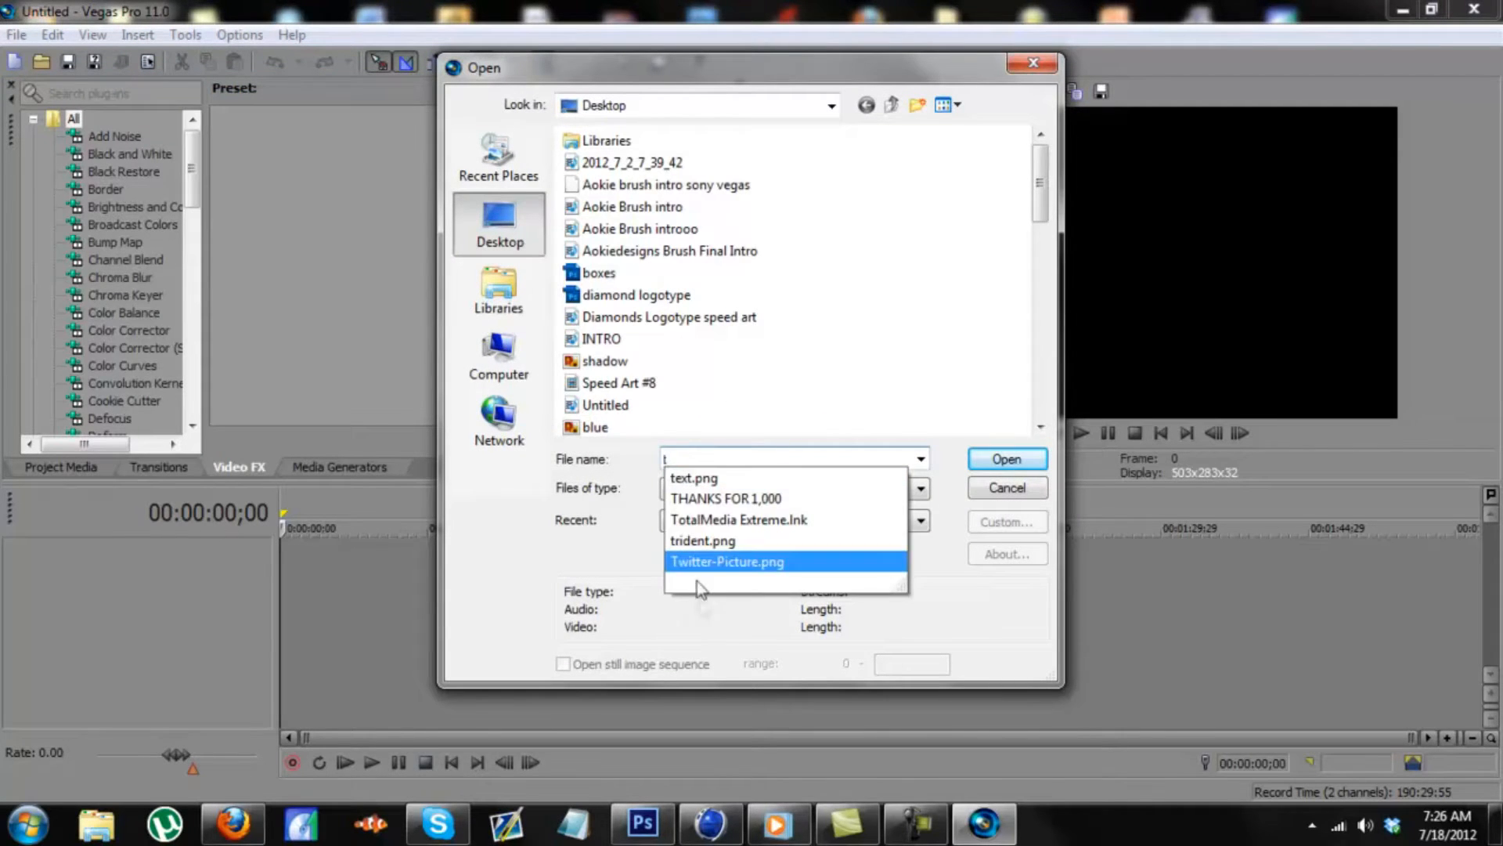
pyautogui.click(761, 482)
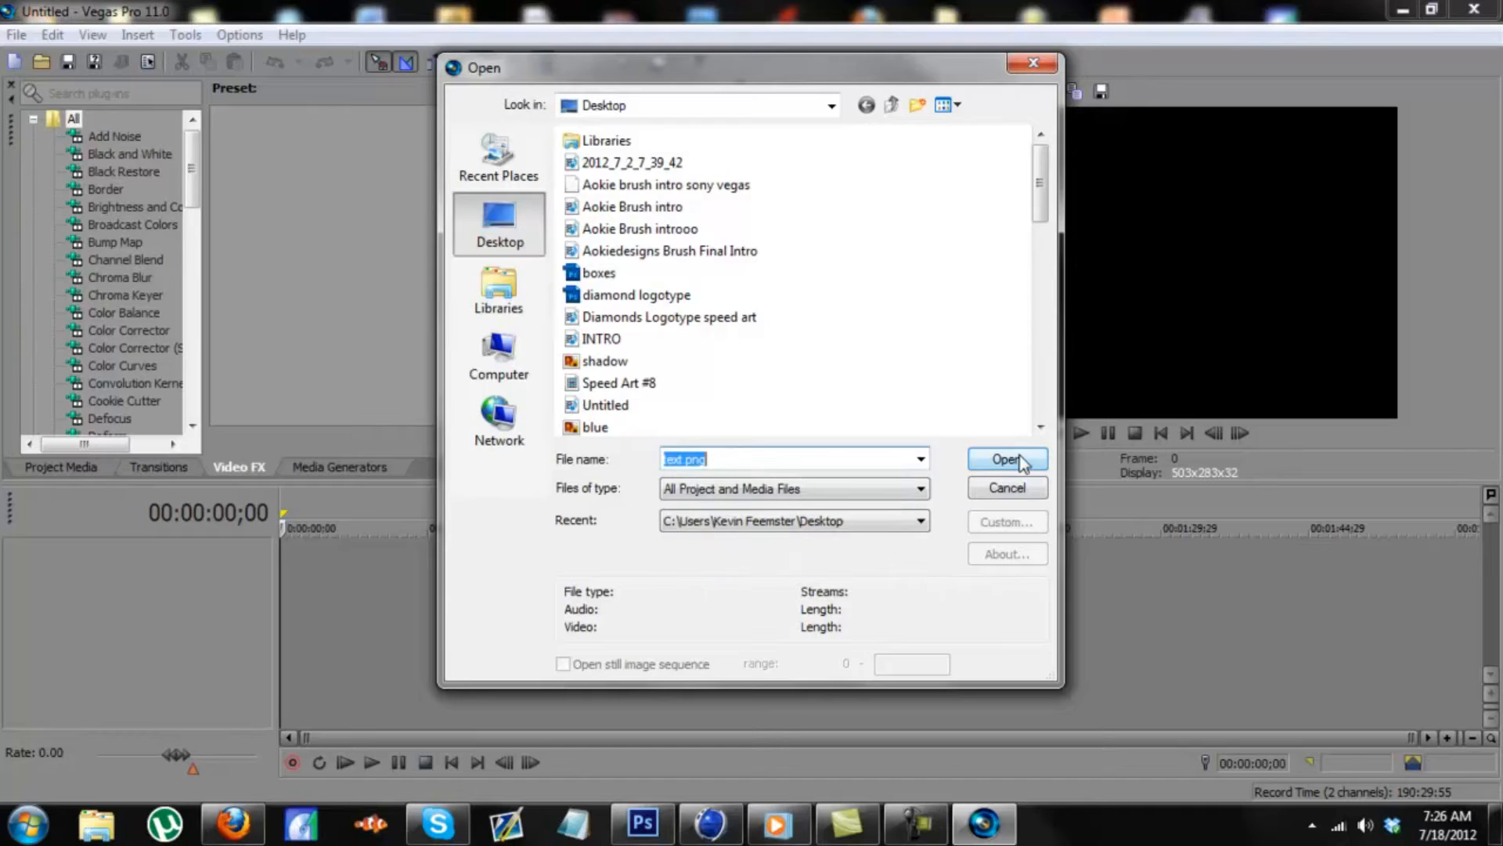
pyautogui.click(1021, 461)
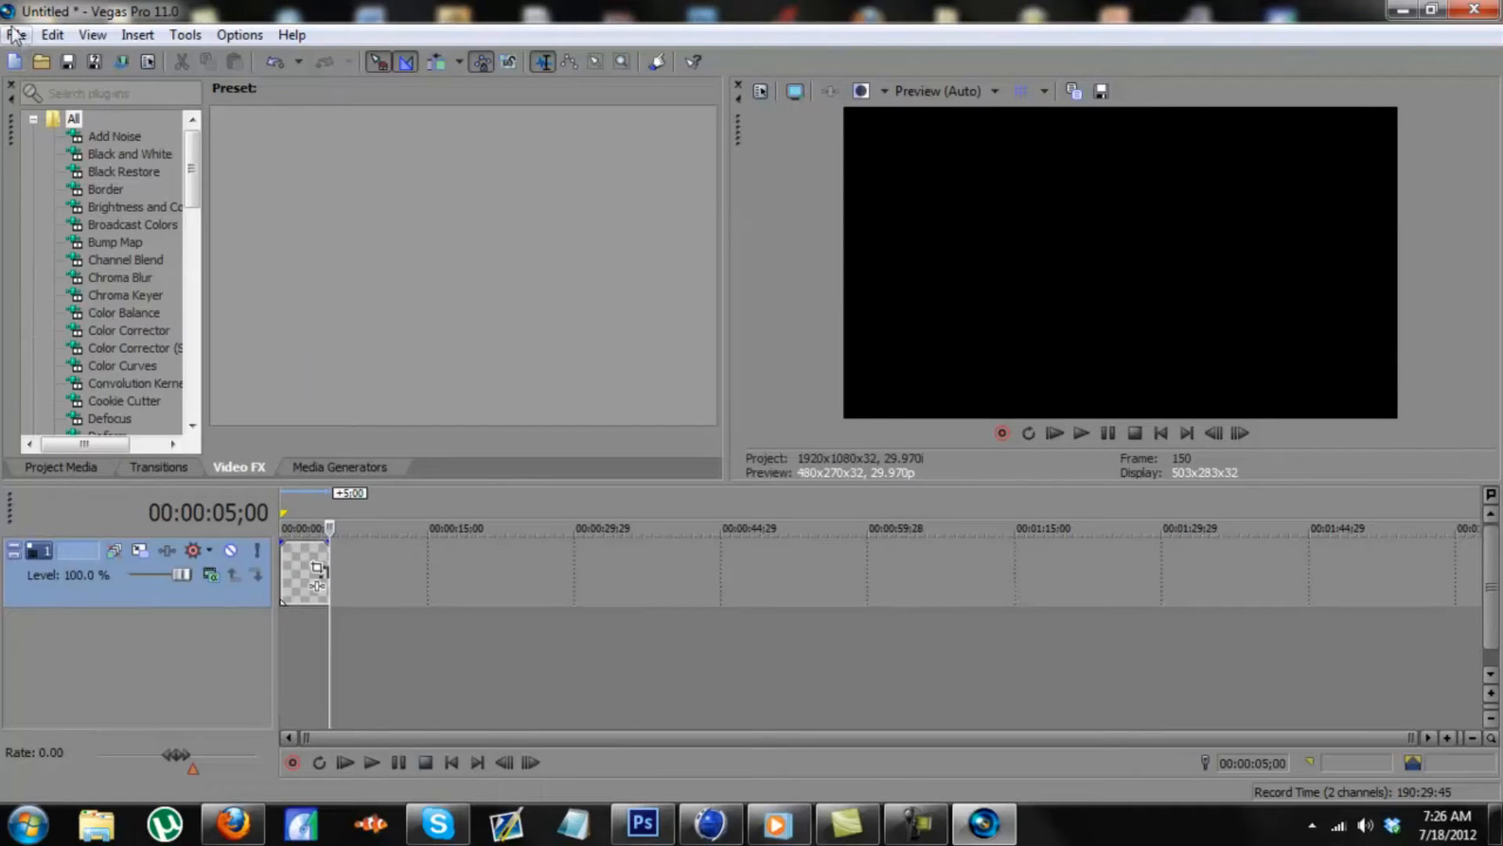
# - Import the background image blue.png from the Desktop into the project media
pyautogui.click(17, 35)
pyautogui.click(19, 35)
pyautogui.click(24, 36)
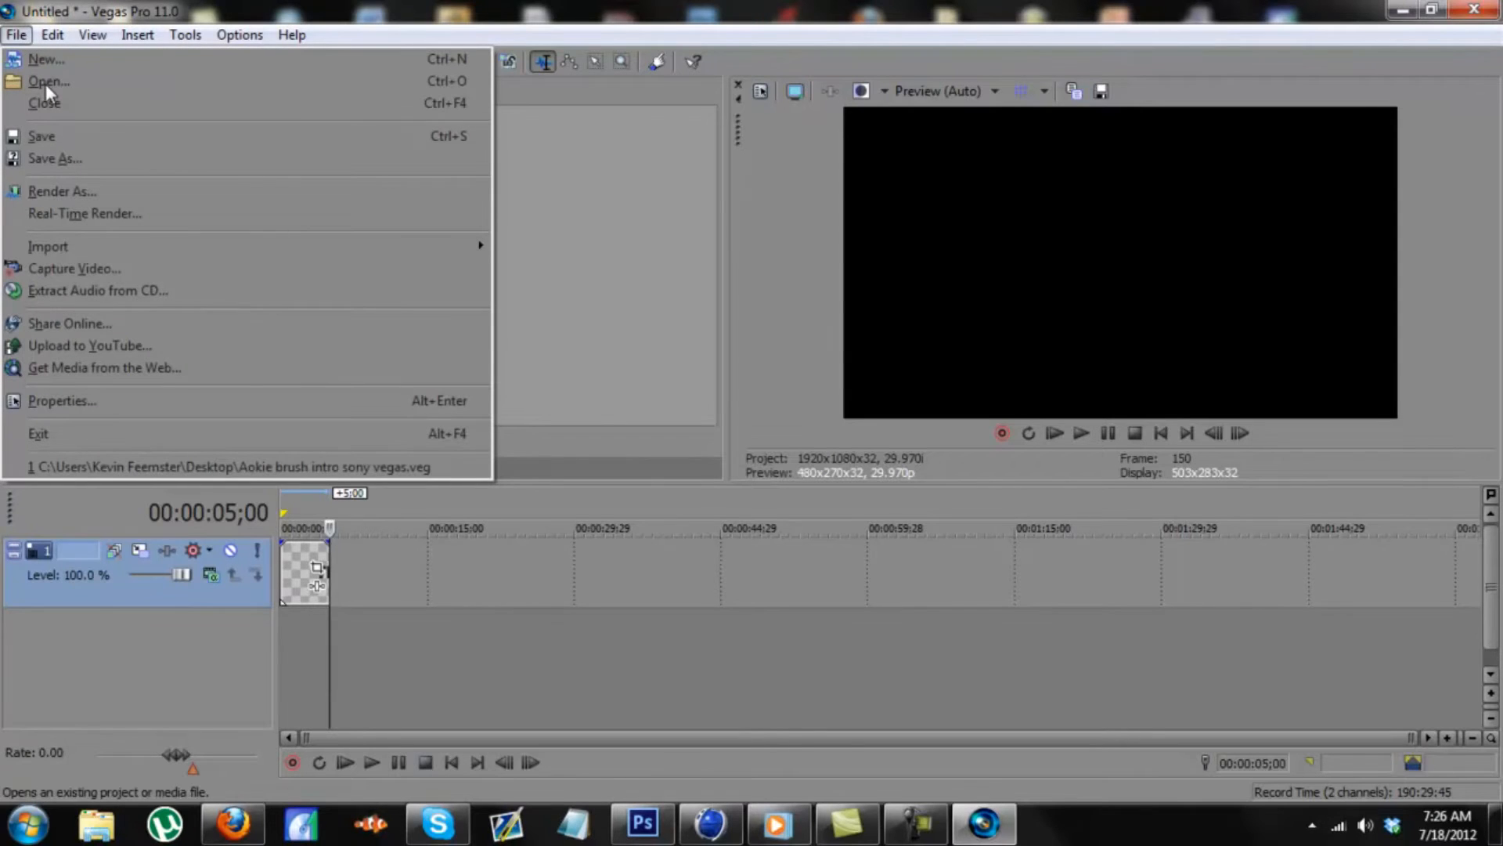
pyautogui.moveTo(83, 249)
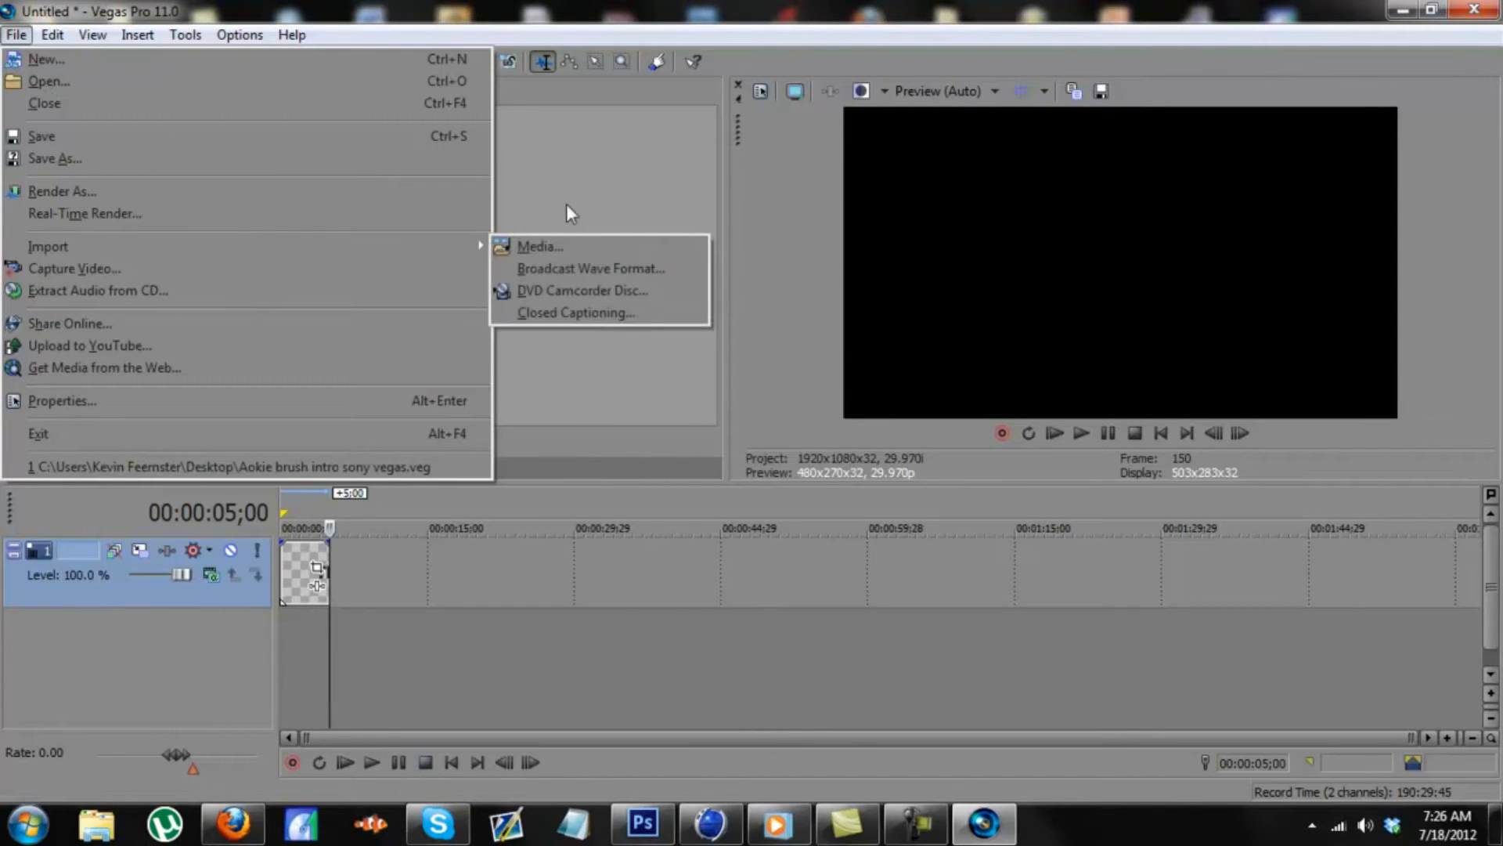
pyautogui.click(557, 243)
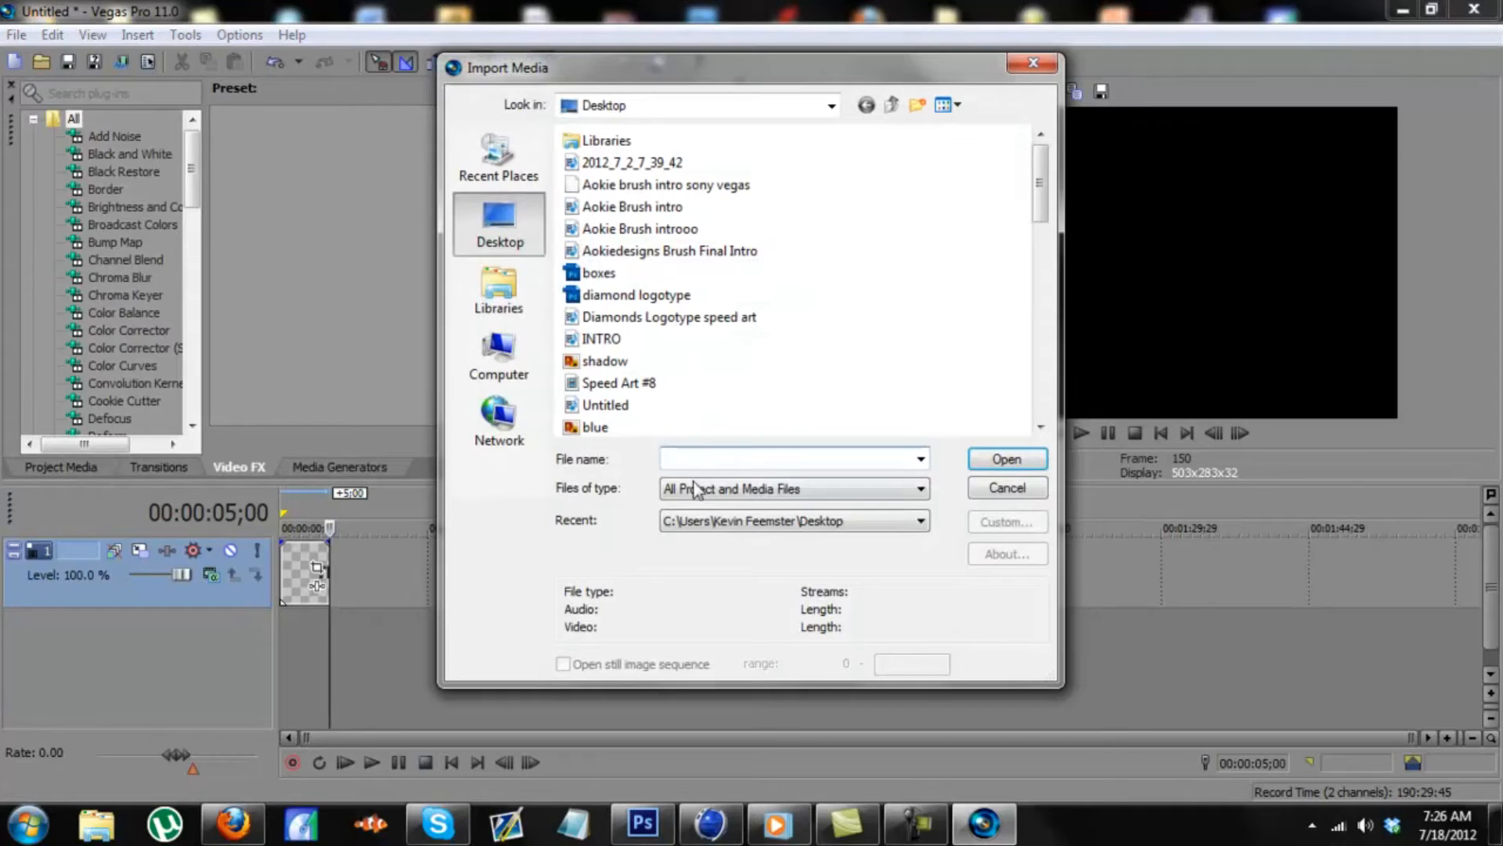
pyautogui.write('b')
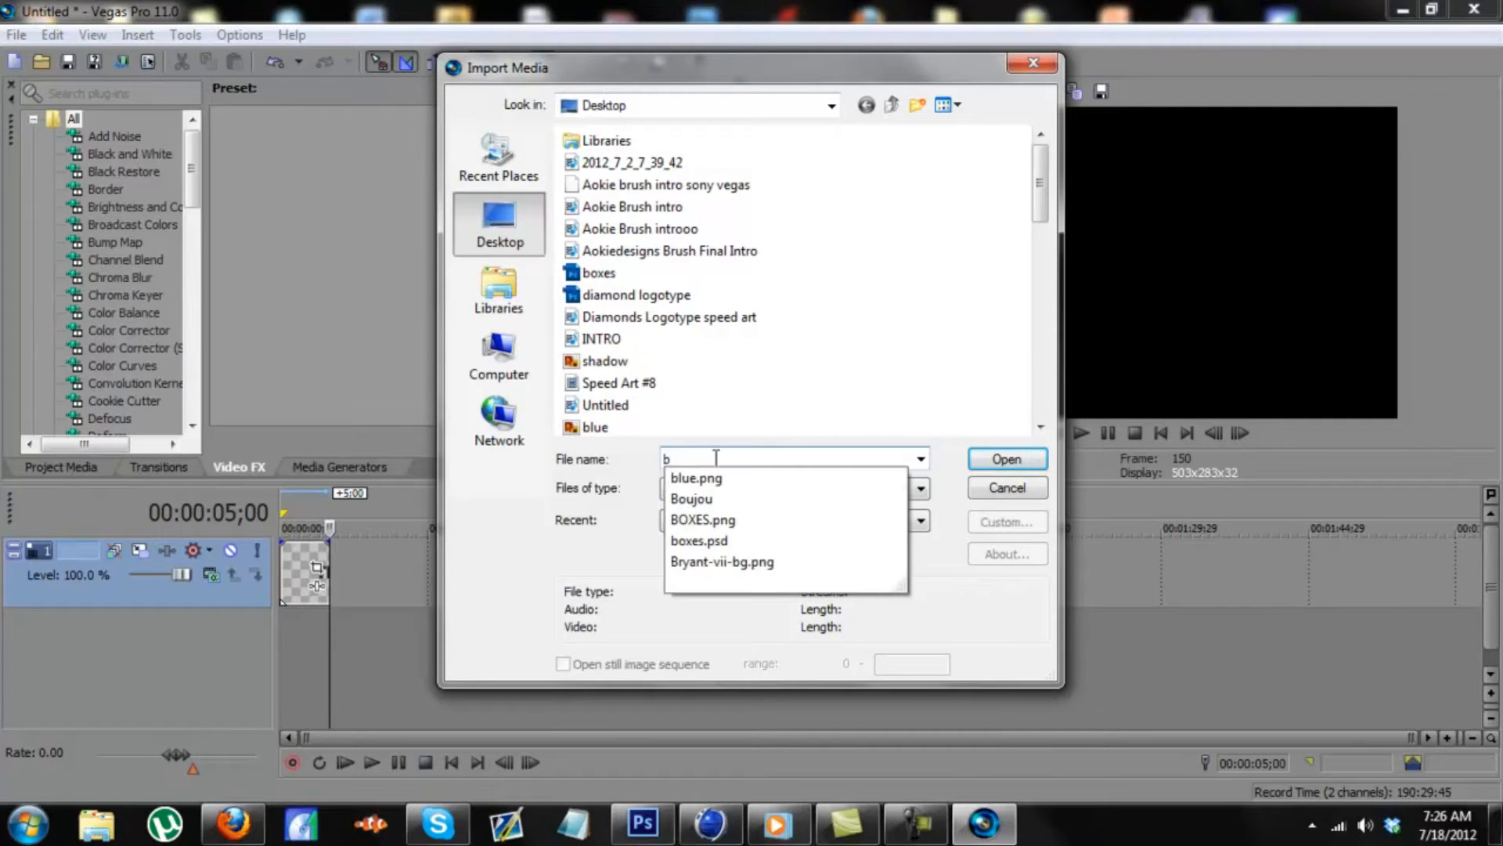
pyautogui.click(815, 486)
pyautogui.click(993, 461)
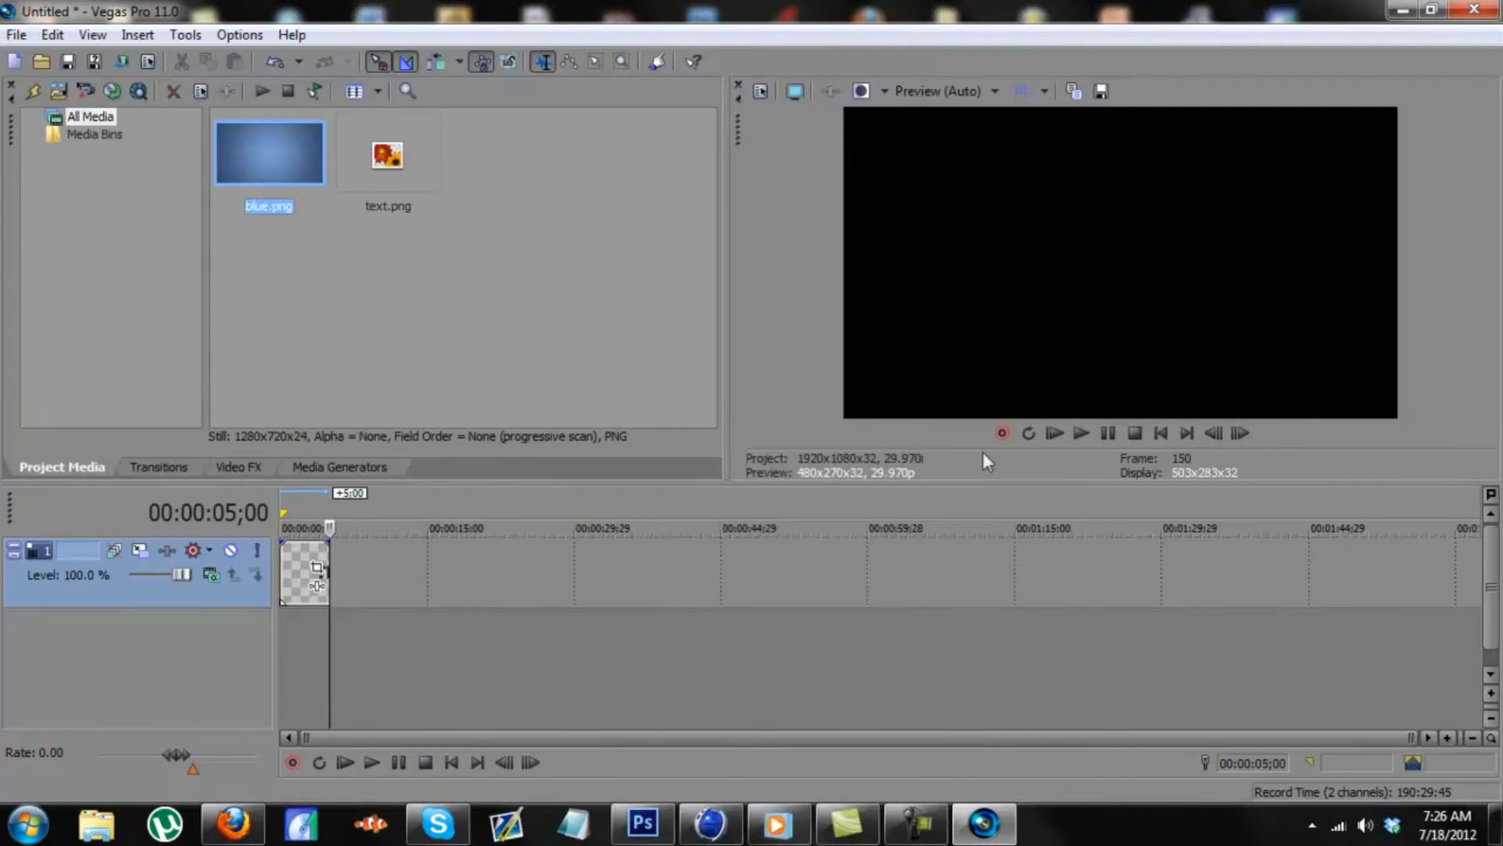
# - Import the shadow image shadow.png from the Desktop into the project media
pyautogui.click(17, 35)
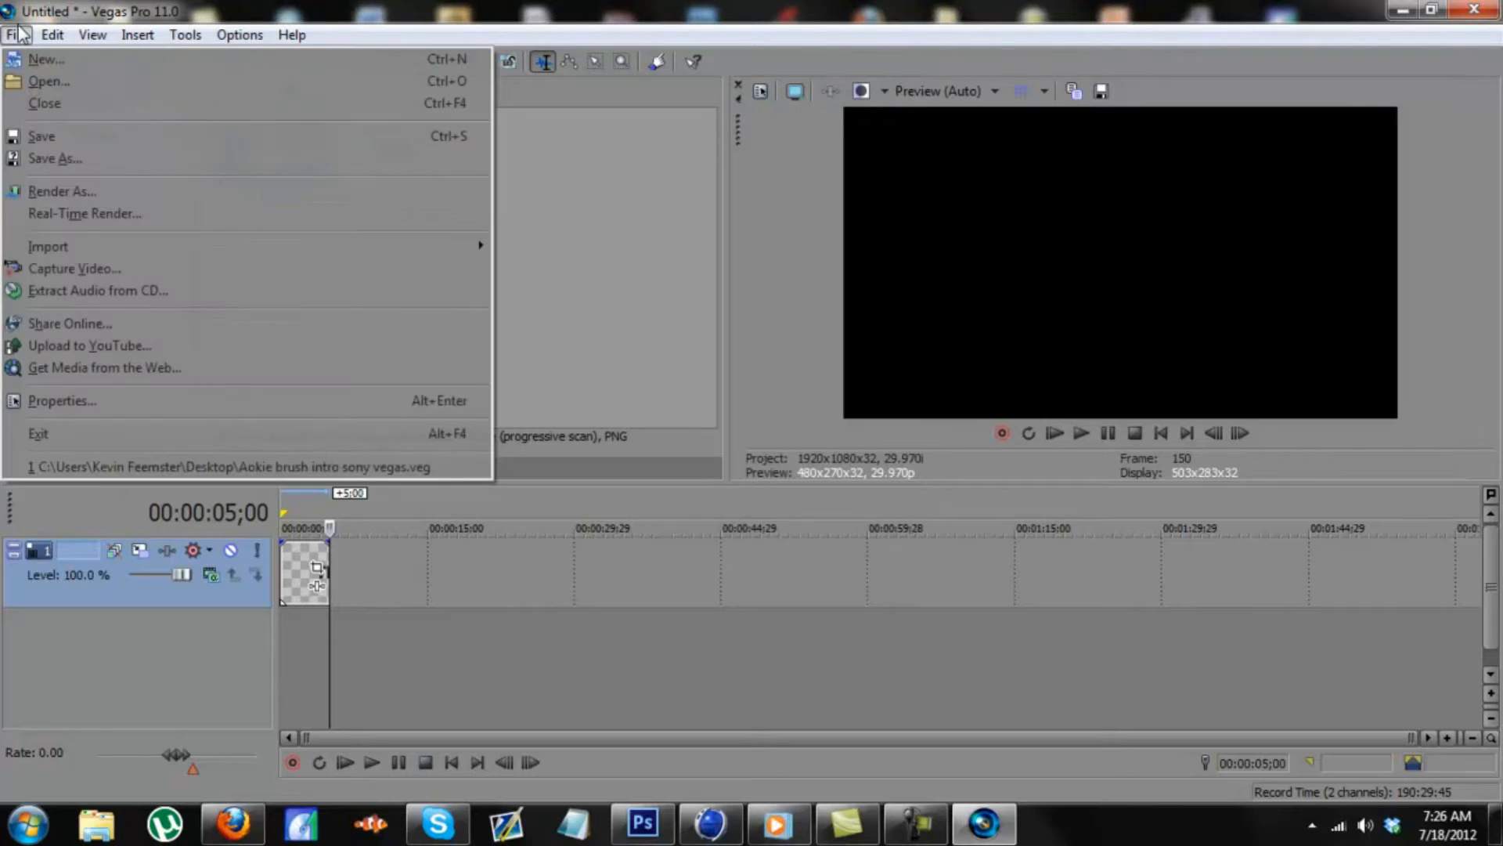
pyautogui.moveTo(86, 249)
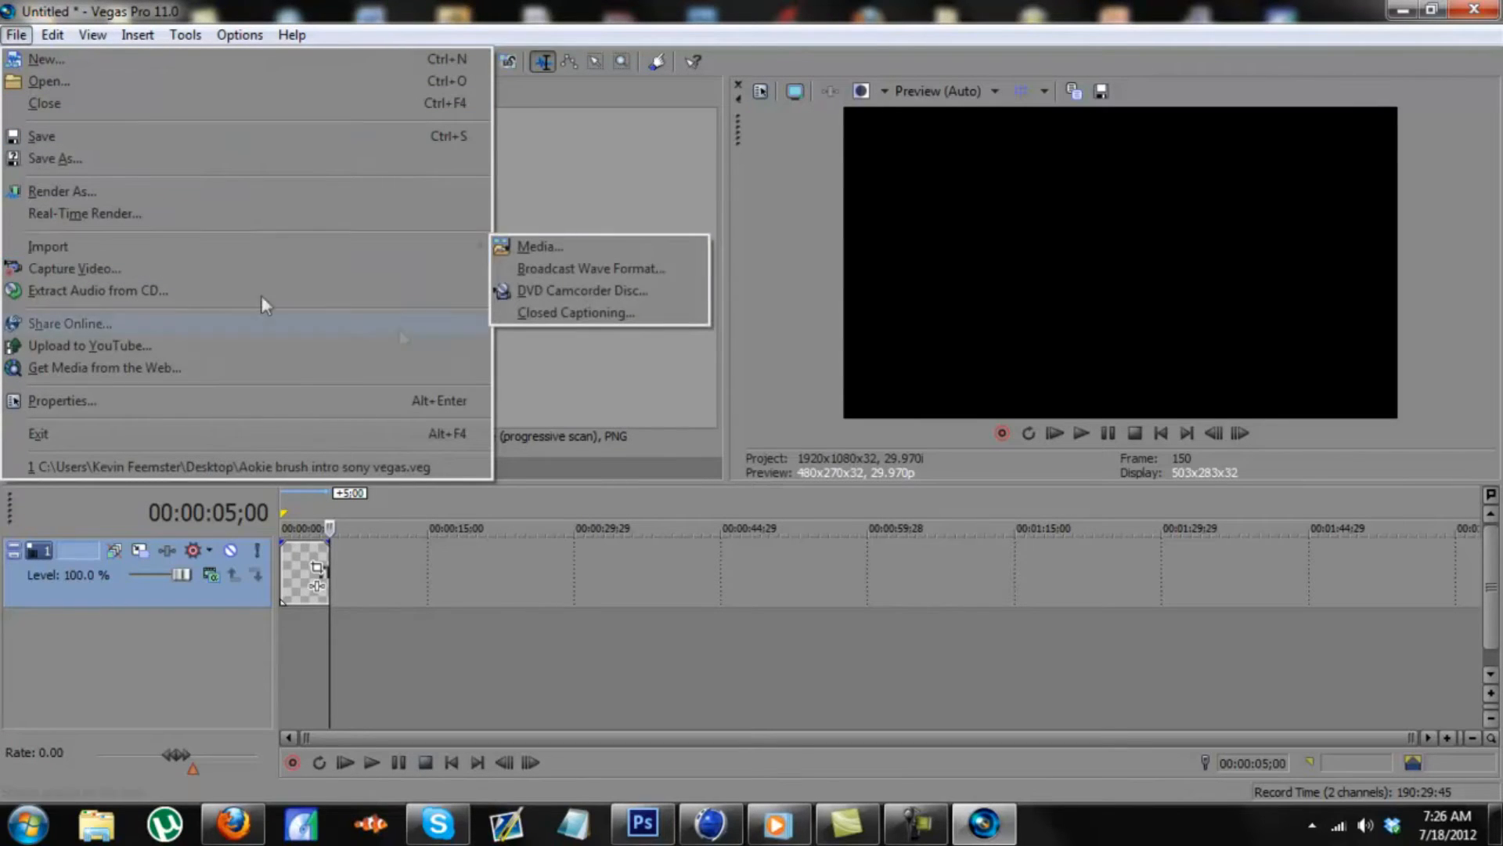
pyautogui.click(516, 247)
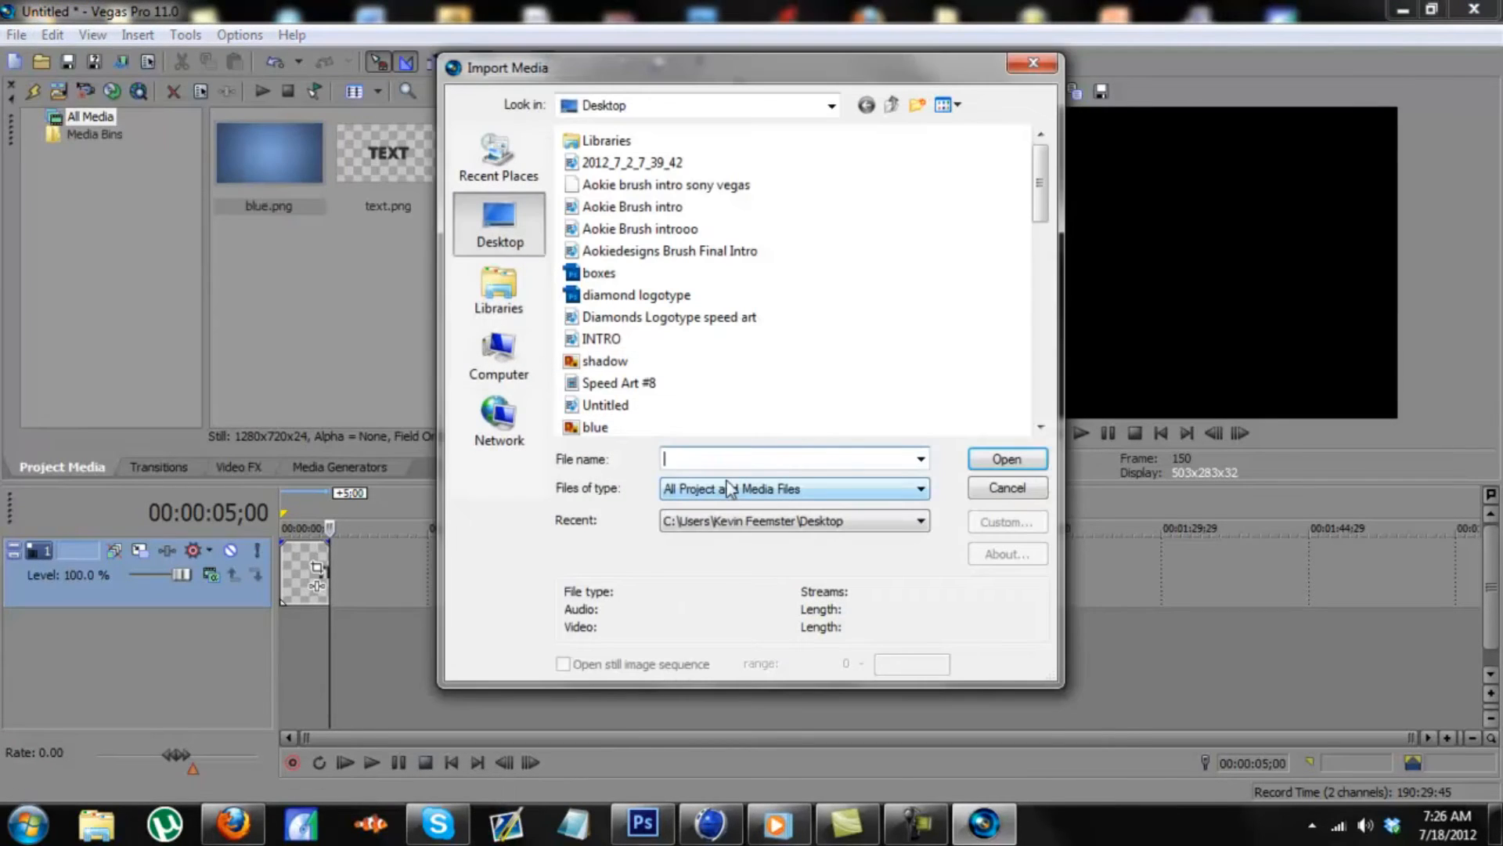
pyautogui.write('t')
pyautogui.press('BackSpace')
pyautogui.write('s')
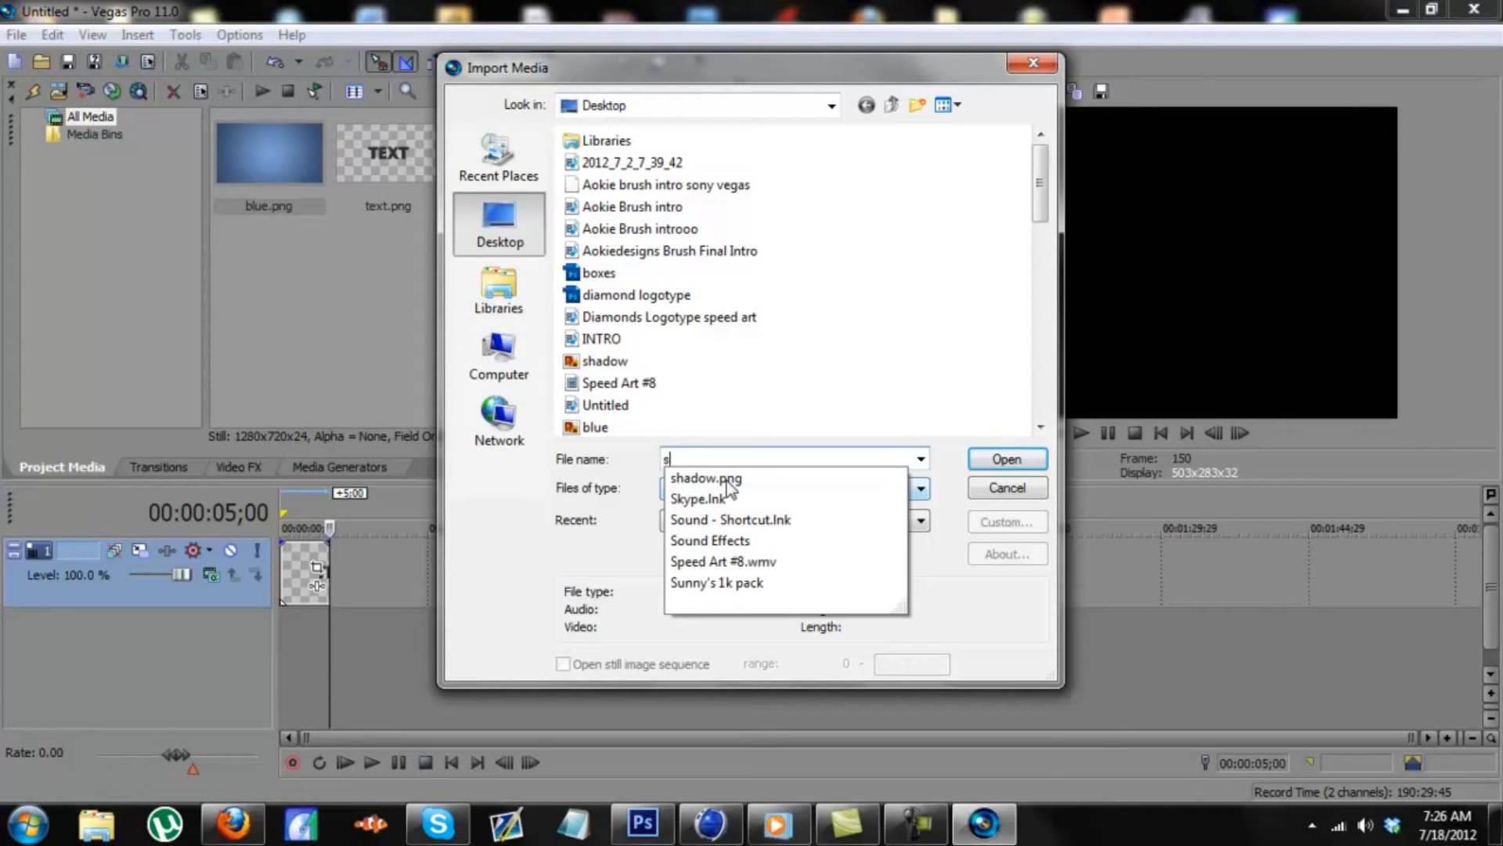
pyautogui.press('Up')
pyautogui.click(1002, 461)
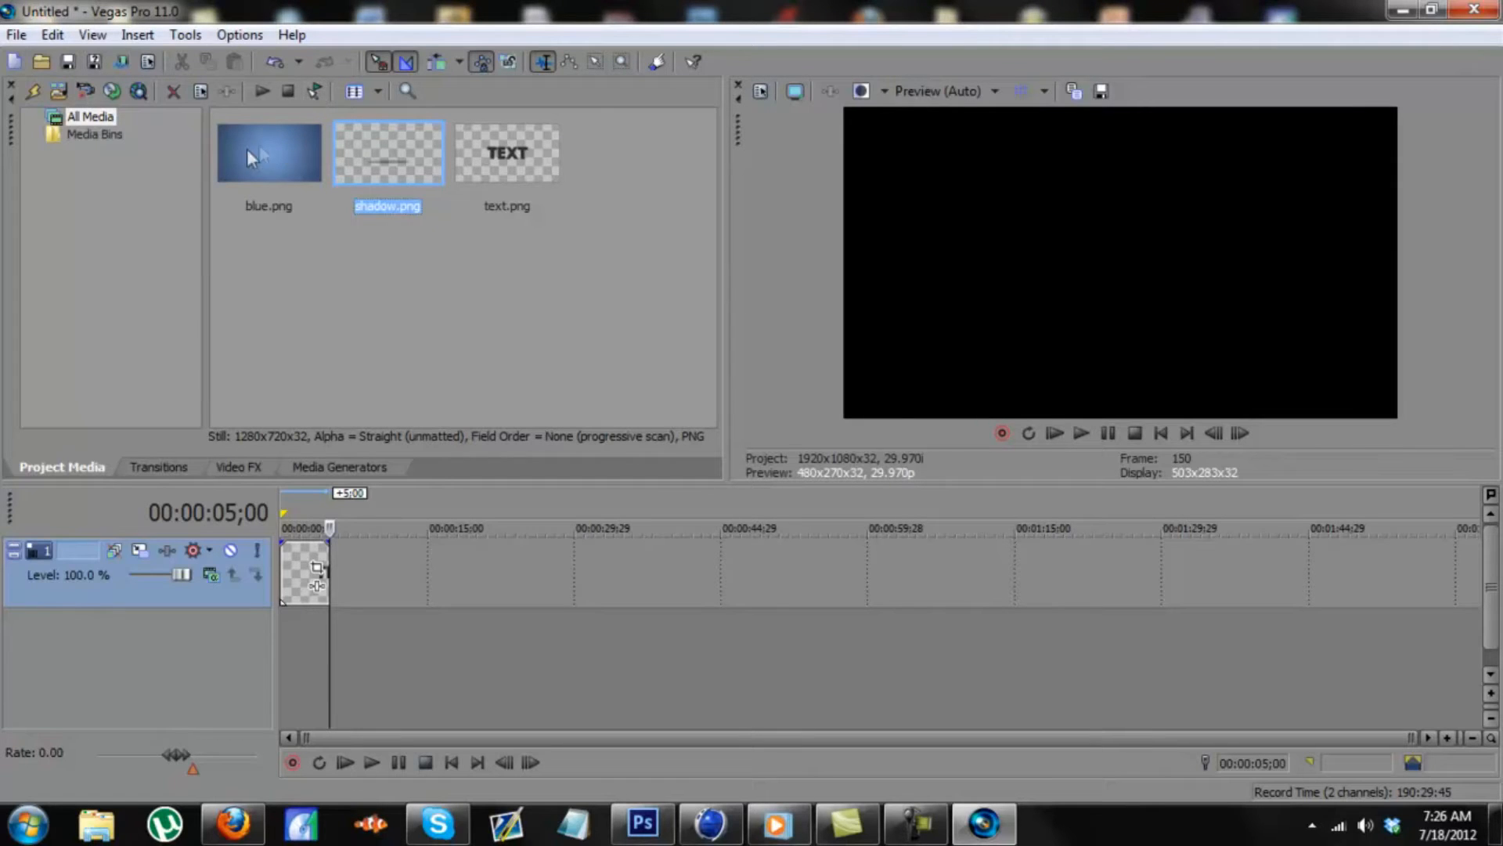
# - Place shadow.png on track 2 and blue.png on track 3 beneath the text clip, both starting at the beginning of the timeline
pyautogui.moveTo(247, 166); pyautogui.dragTo(269, 566)
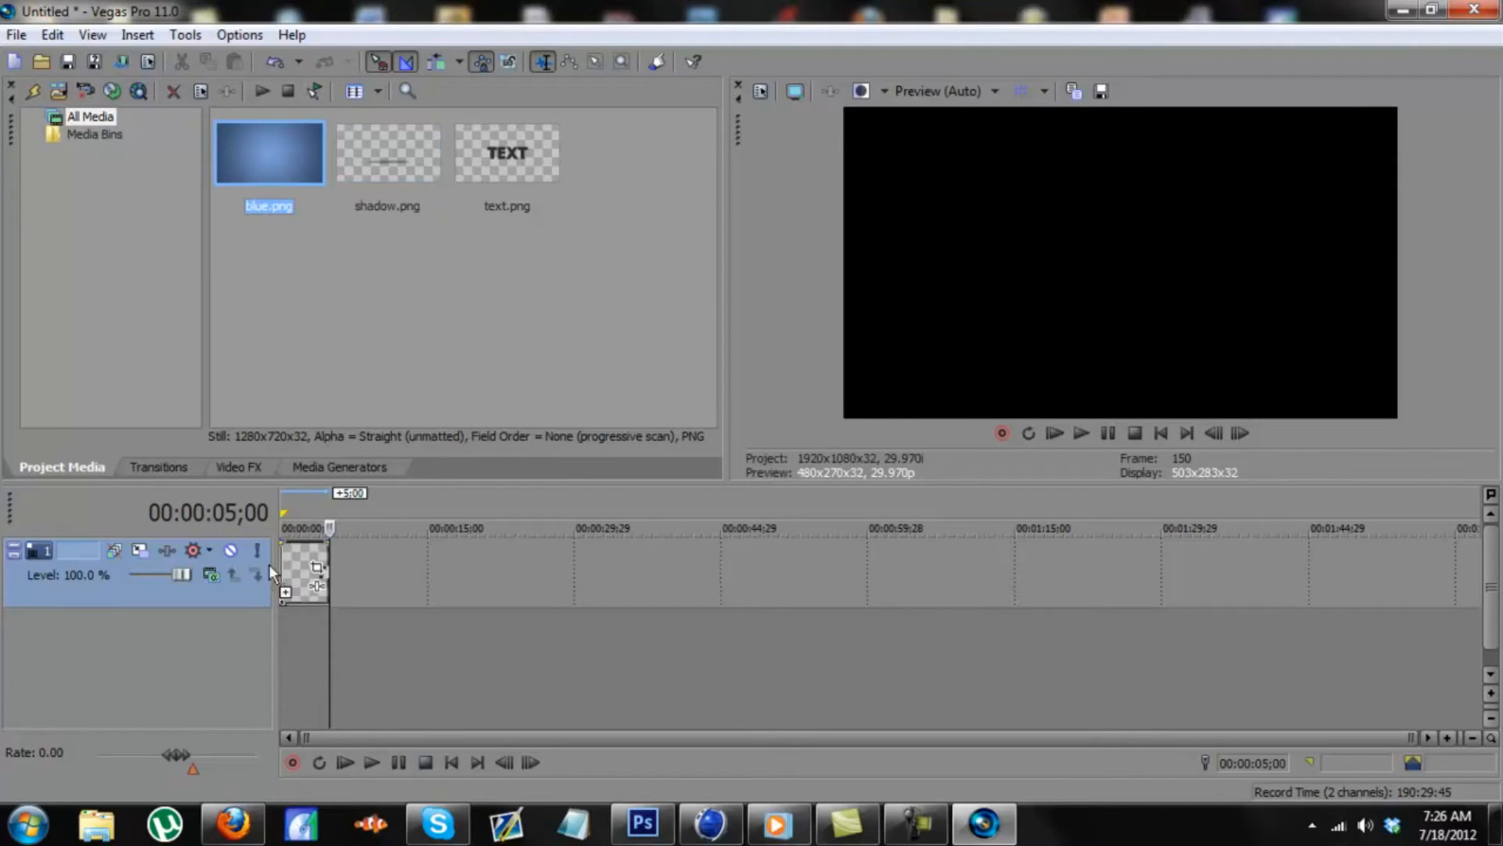
pyautogui.moveTo(279, 663); pyautogui.dragTo(279, 661)
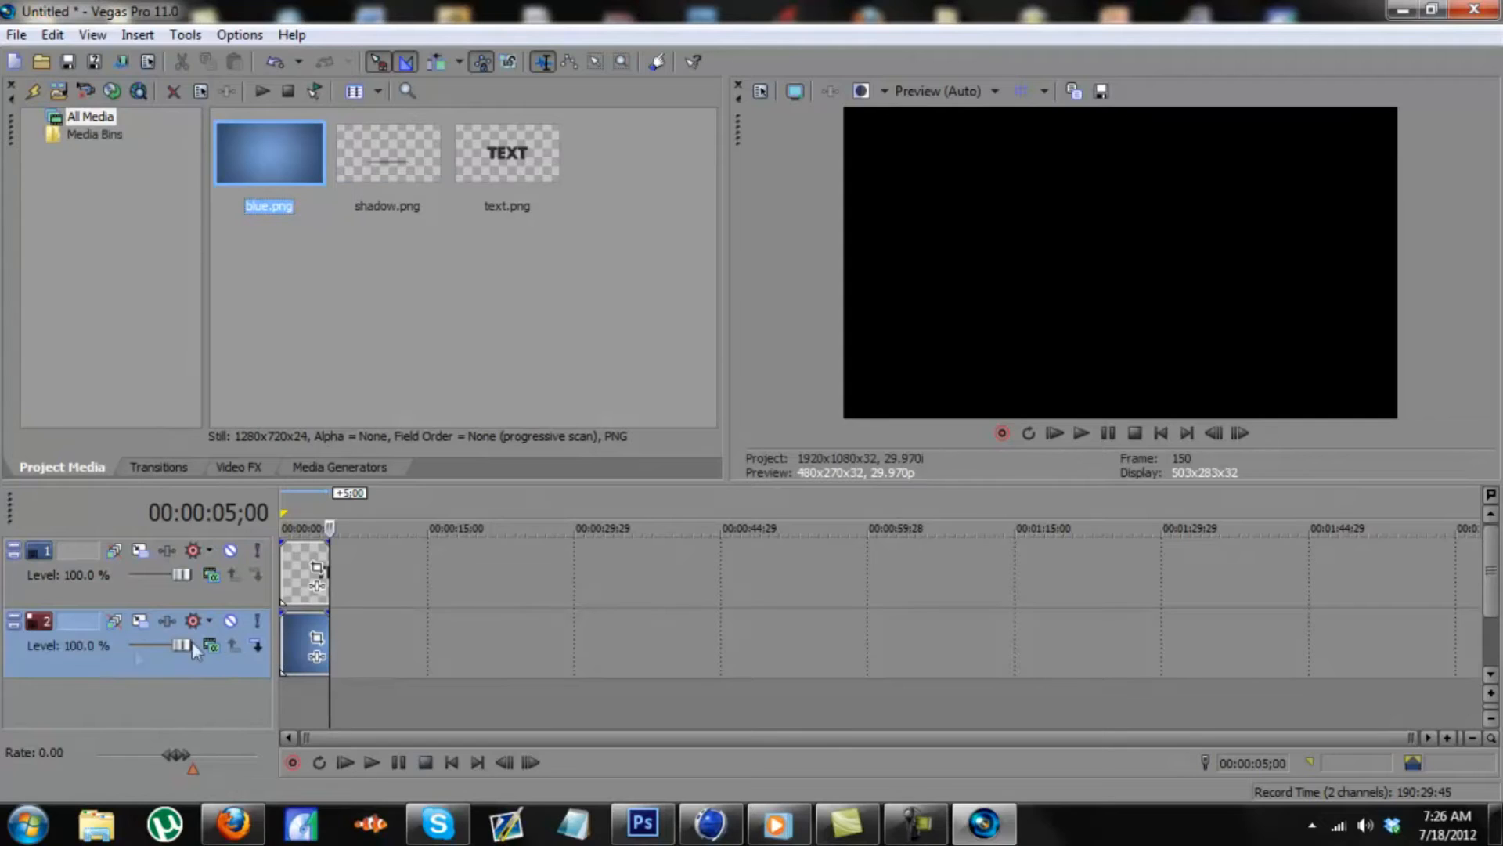
pyautogui.moveTo(434, 157); pyautogui.dragTo(407, 718)
pyautogui.moveTo(296, 580); pyautogui.dragTo(299, 656)
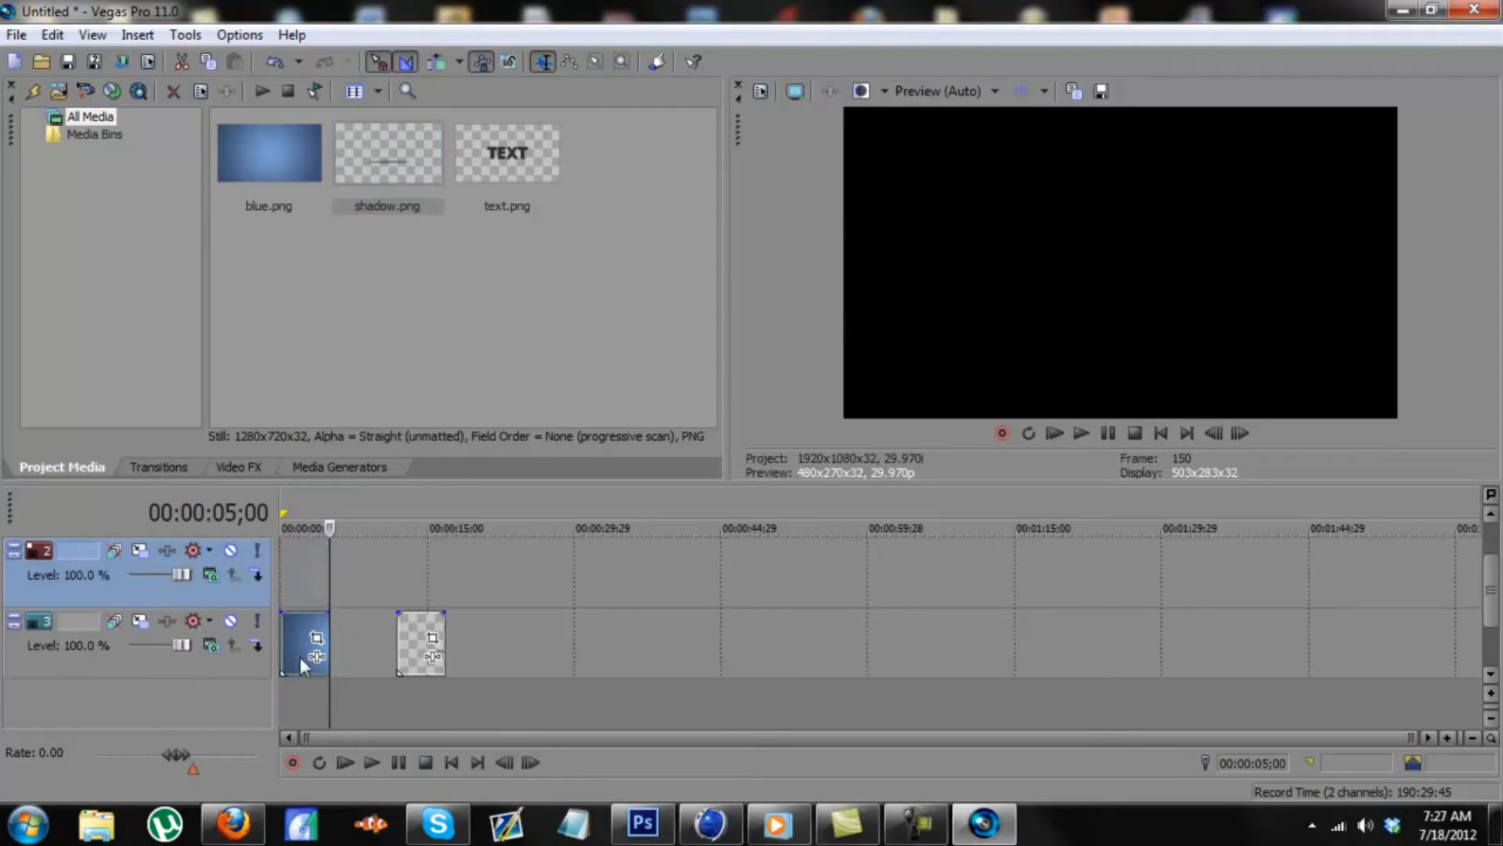
pyautogui.moveTo(396, 664); pyautogui.dragTo(314, 552)
pyautogui.moveTo(1492, 591); pyautogui.dragTo(1492, 565)
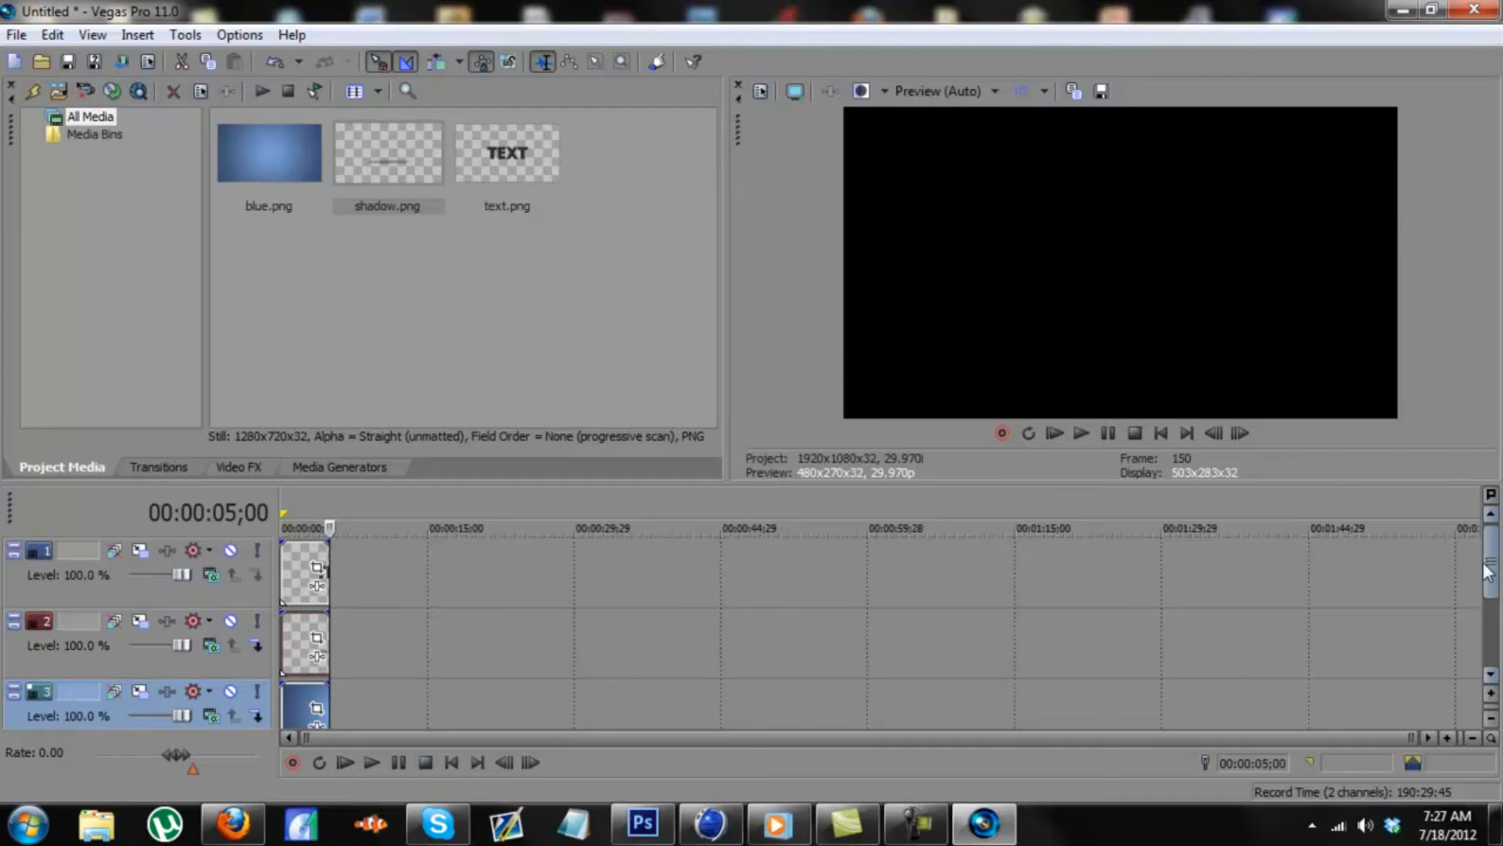
# - Play the layered composition from its first frame to check it, and return the playhead to the start
pyautogui.click(283, 576)
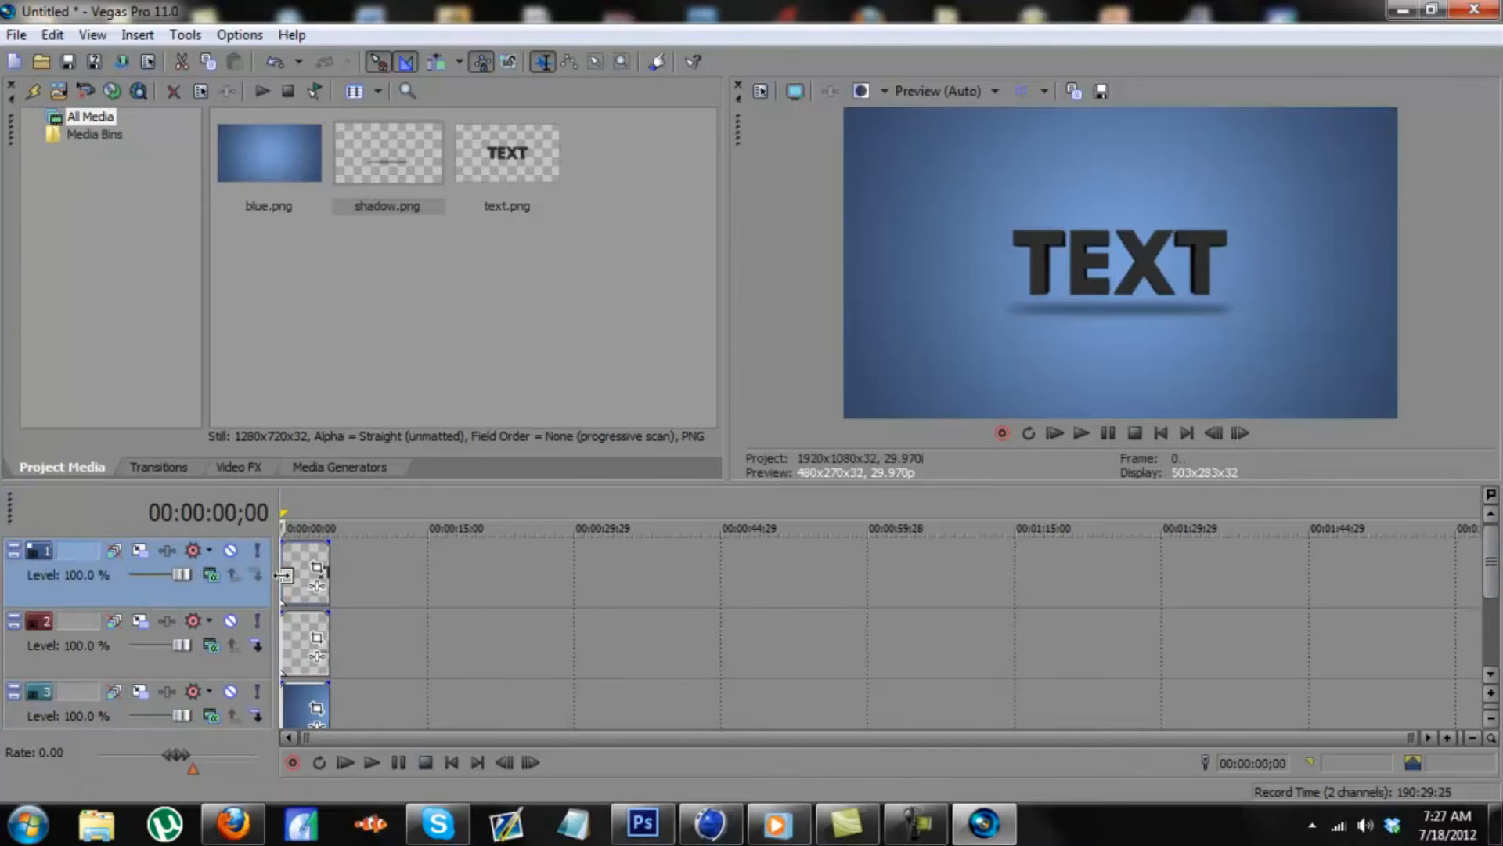
pyautogui.press('space')
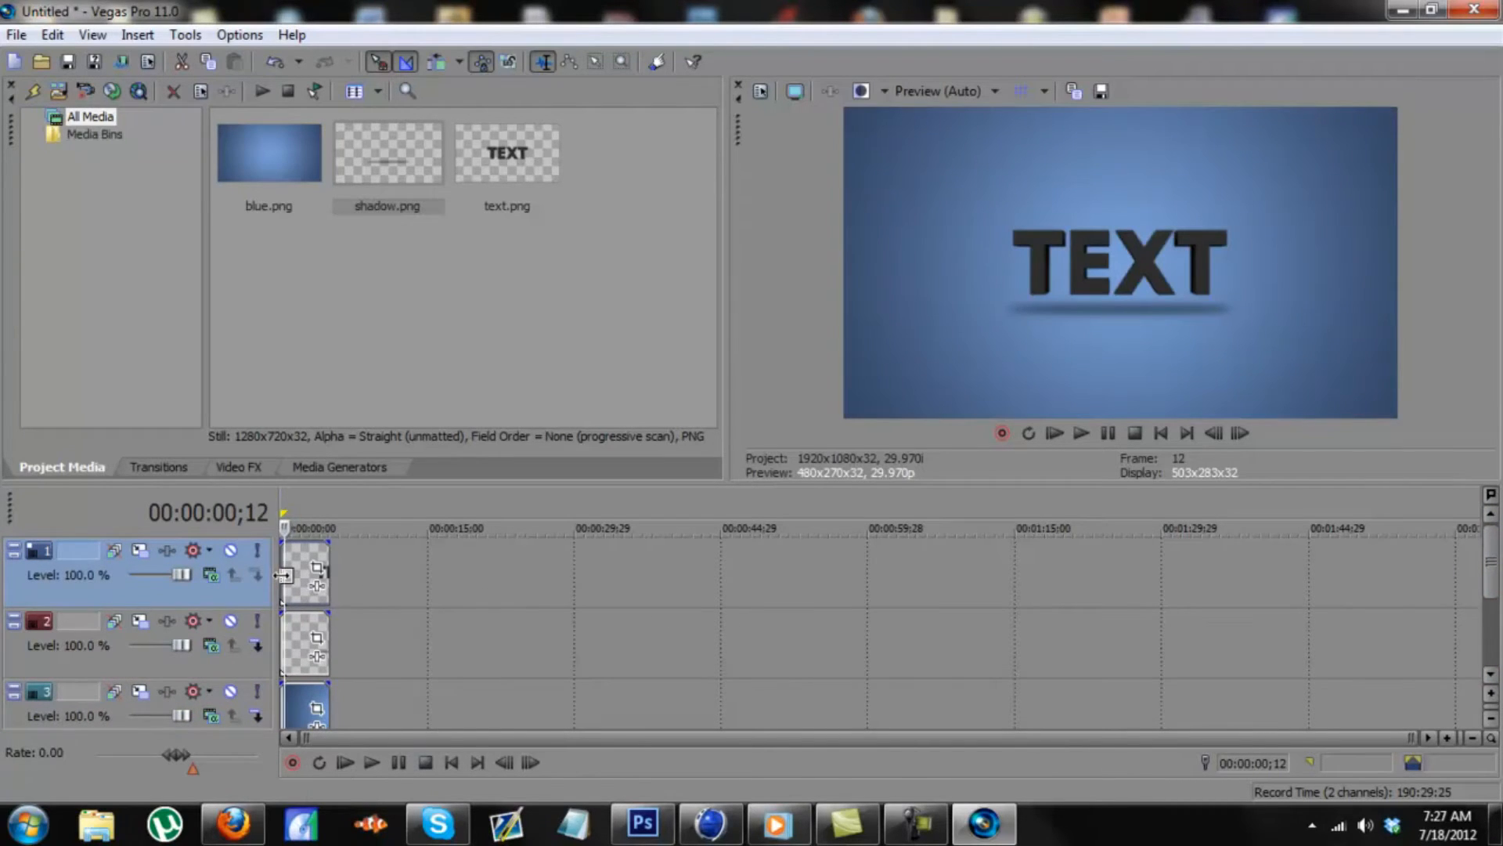
pyautogui.click(385, 573)
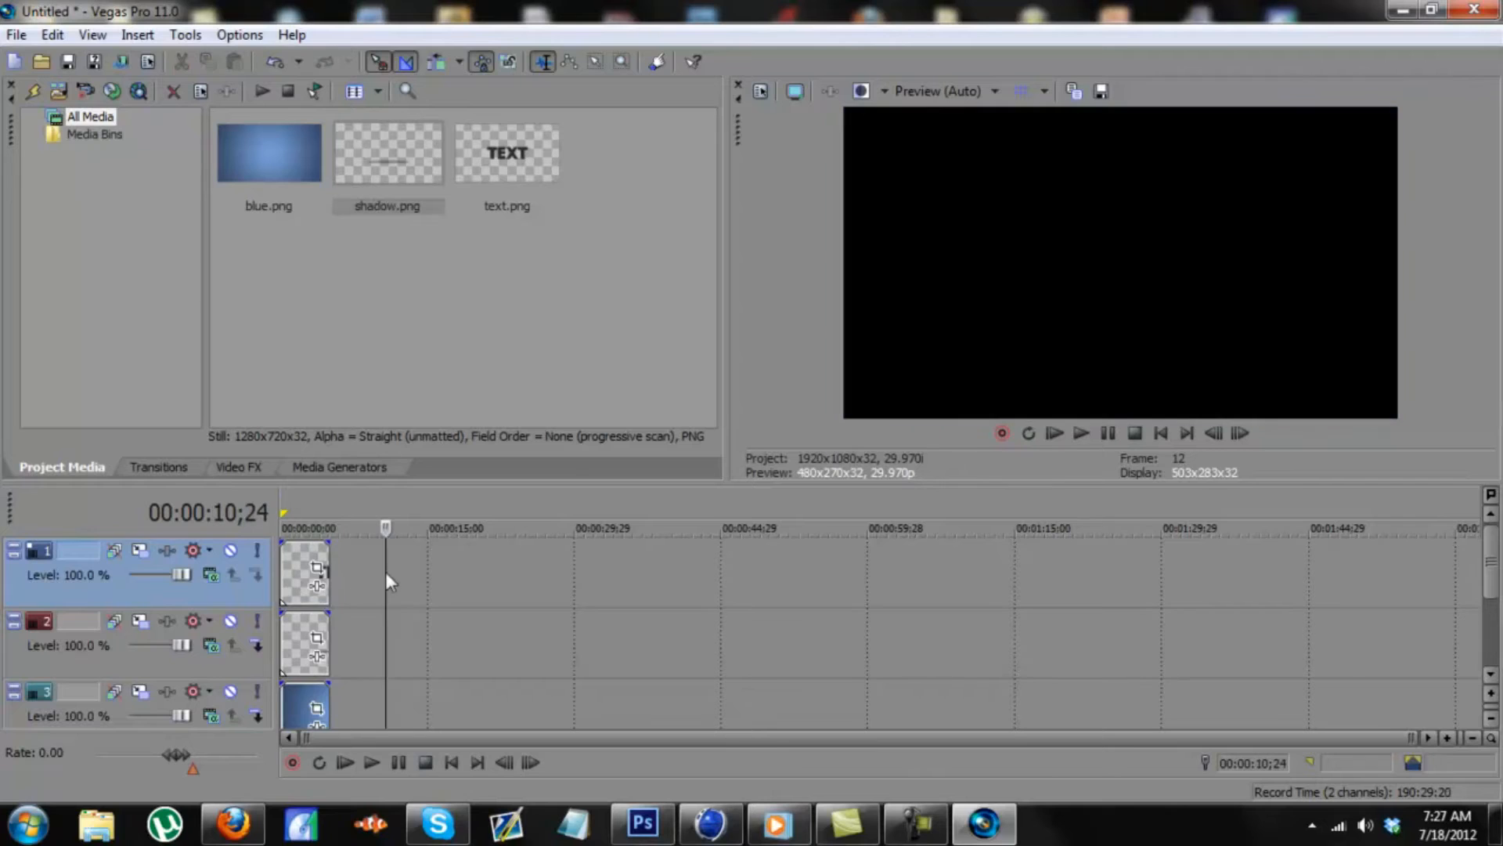
pyautogui.click(281, 576)
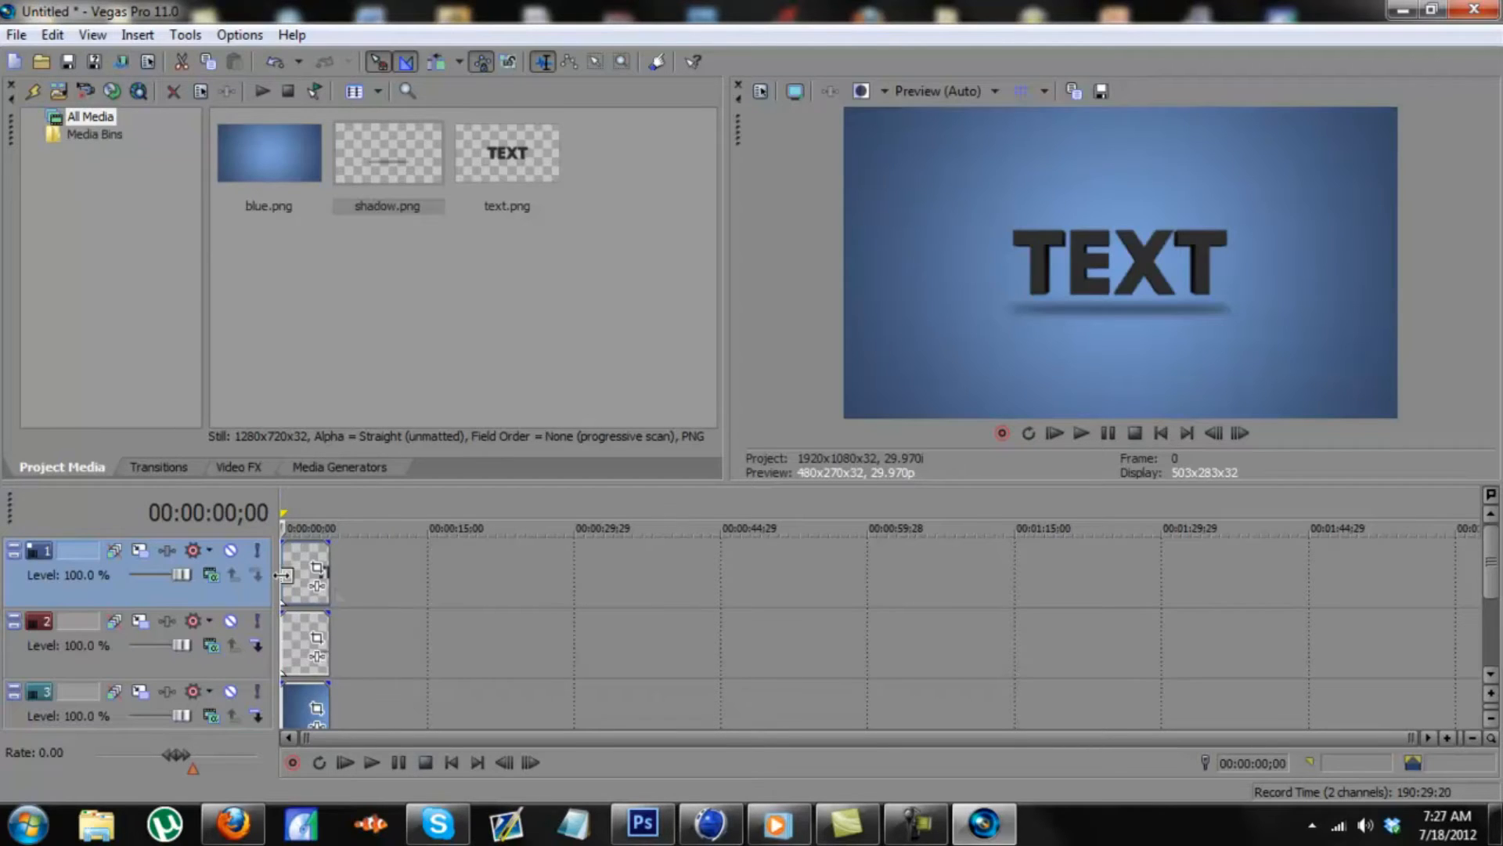
# - Extend the blue.png background clip on track 3 so it ends at 00:00:08;00
pyautogui.click(333, 575)
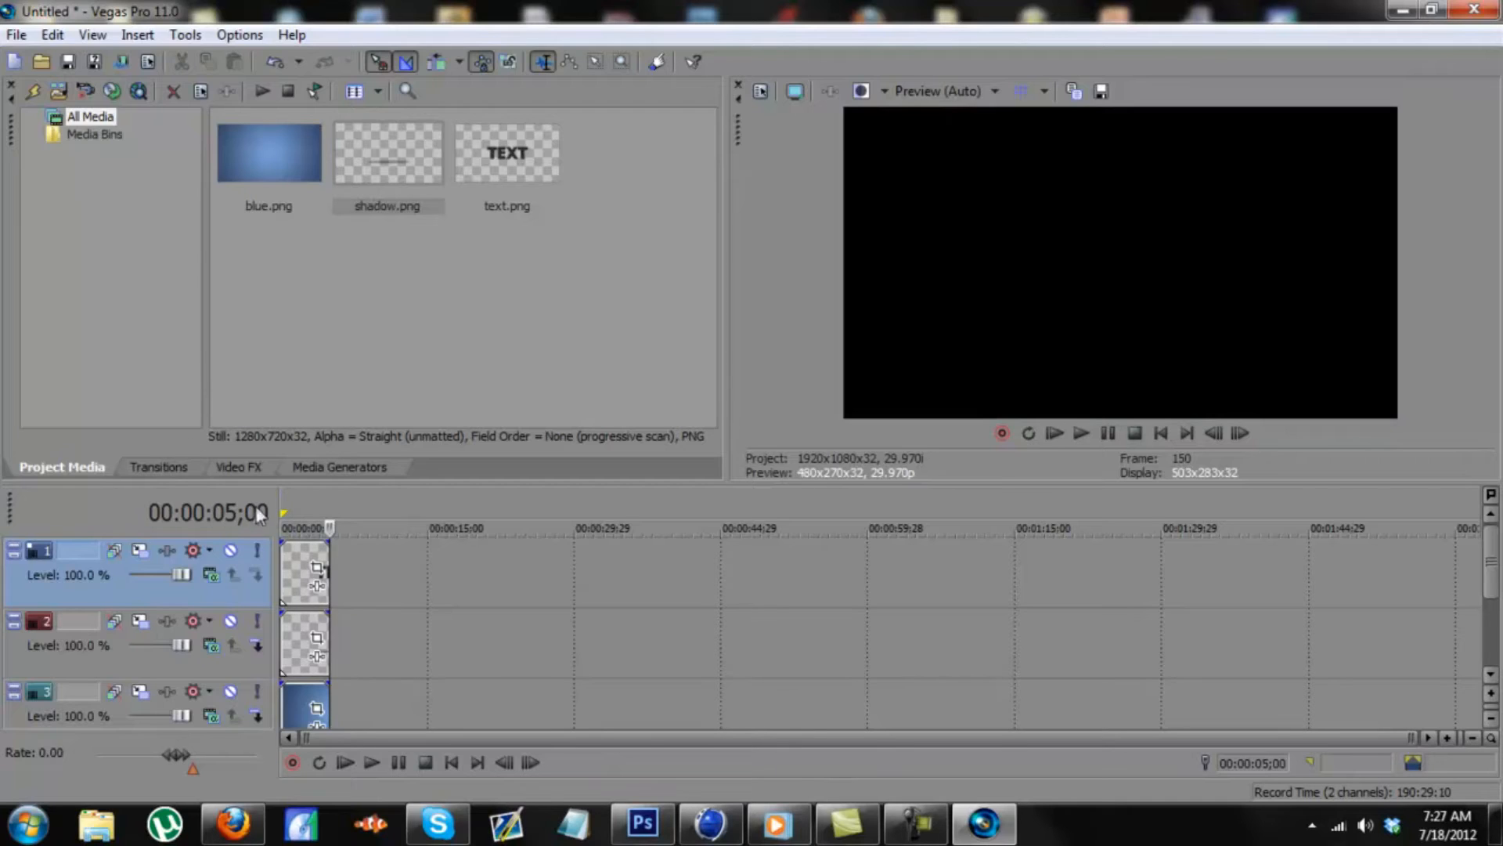
pyautogui.press('space')
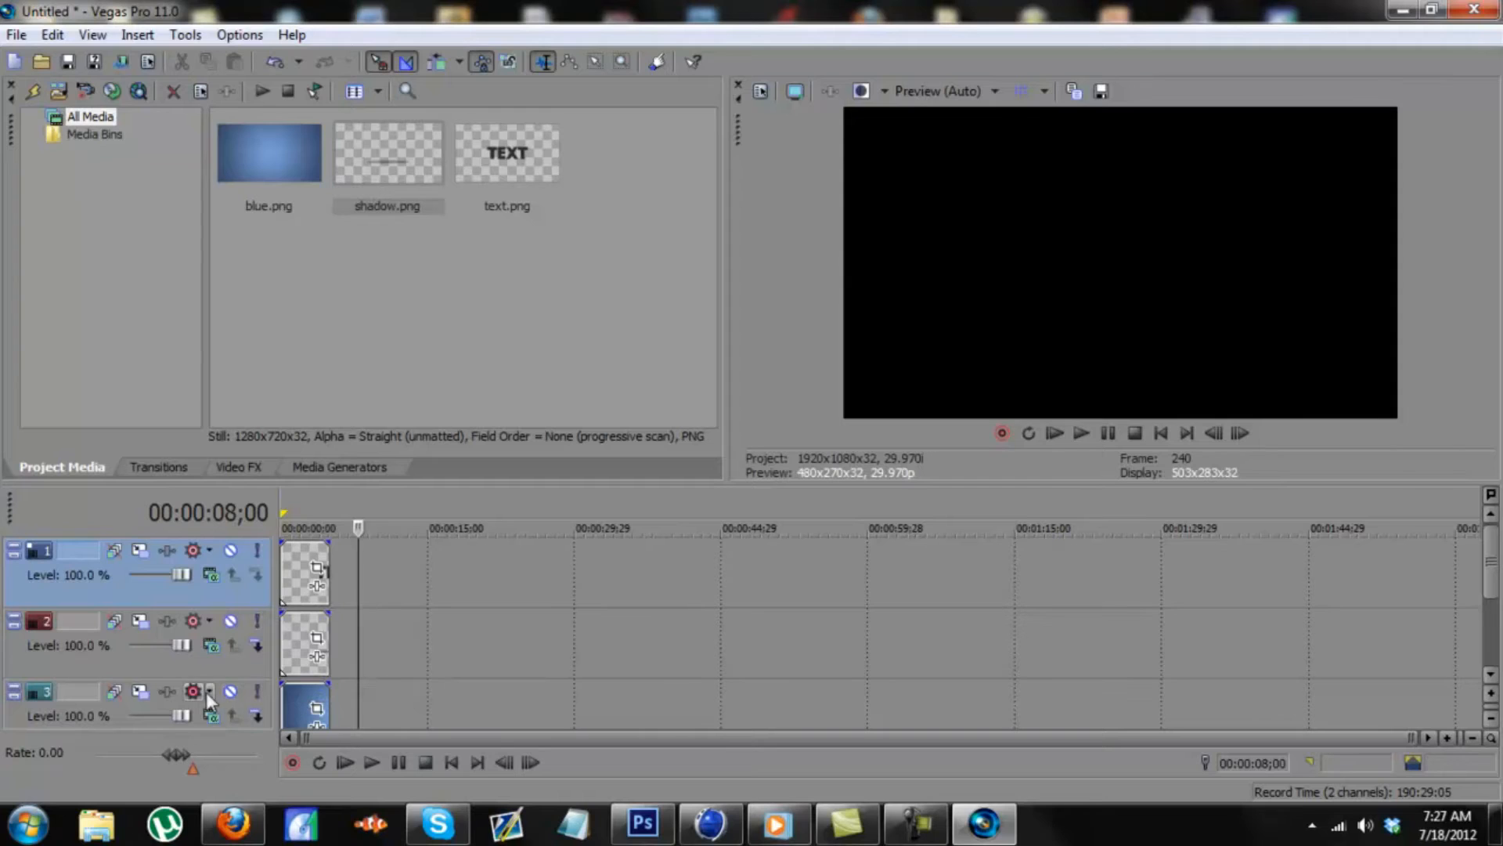
pyautogui.moveTo(329, 698); pyautogui.dragTo(358, 697)
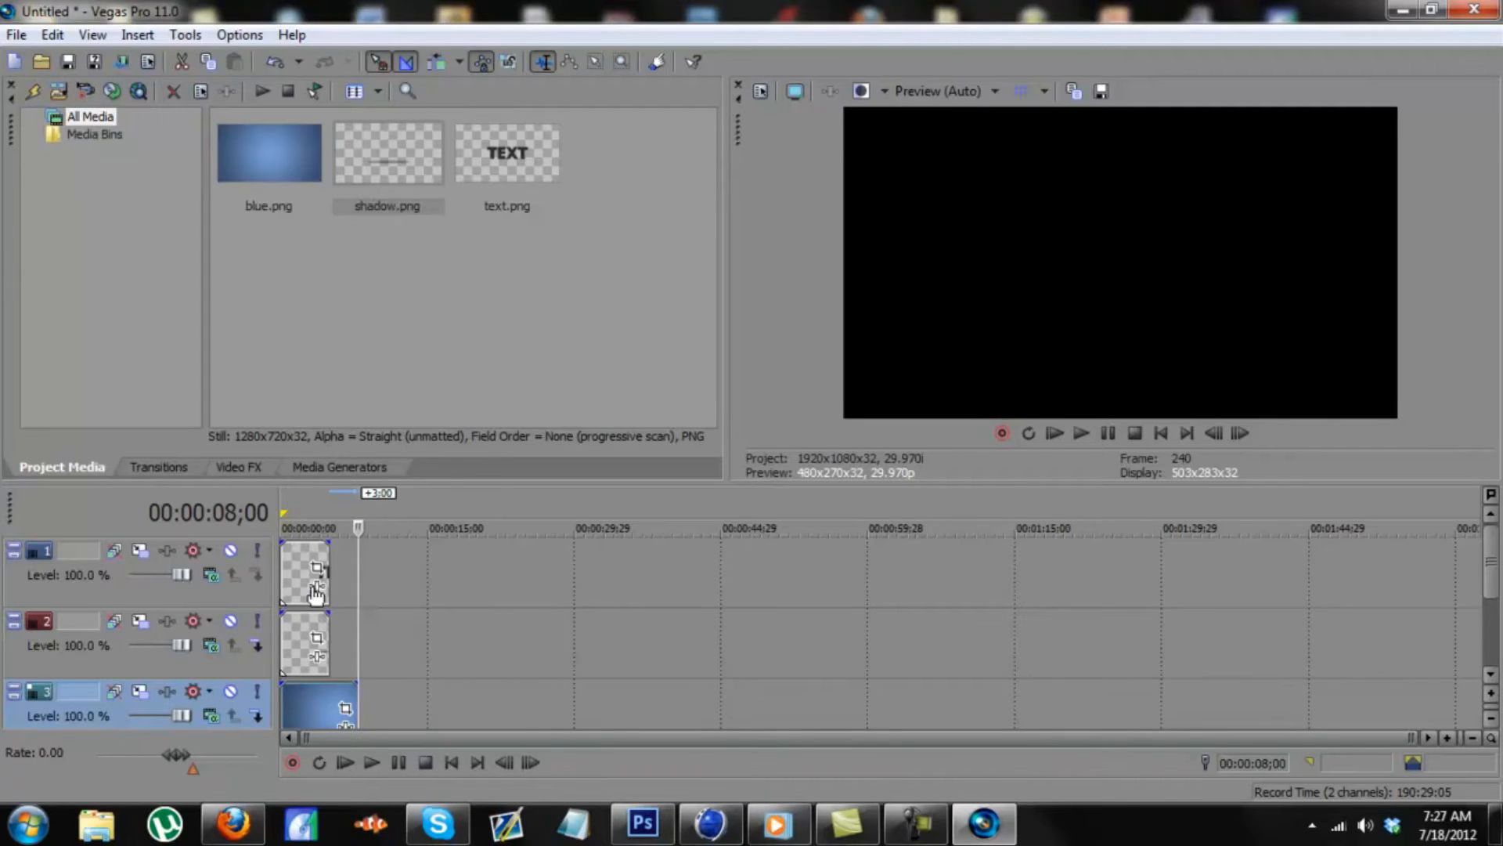
# - In the text clip's Pan/Crop, set the starting frame to 160 x 90 and rotate it to about -70.4 degrees
pyautogui.click(289, 580)
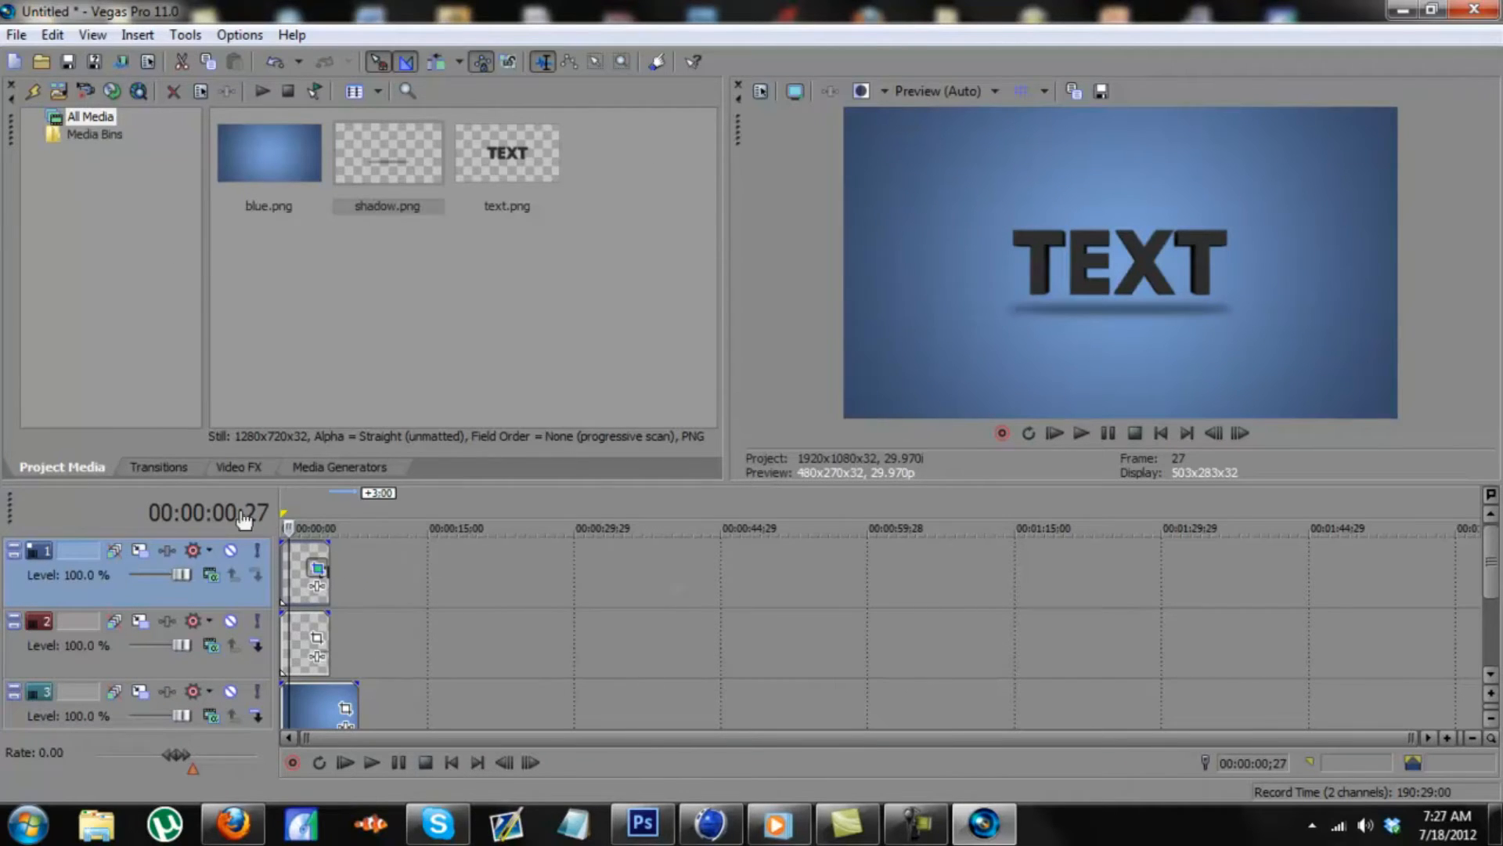
pyautogui.click(317, 568)
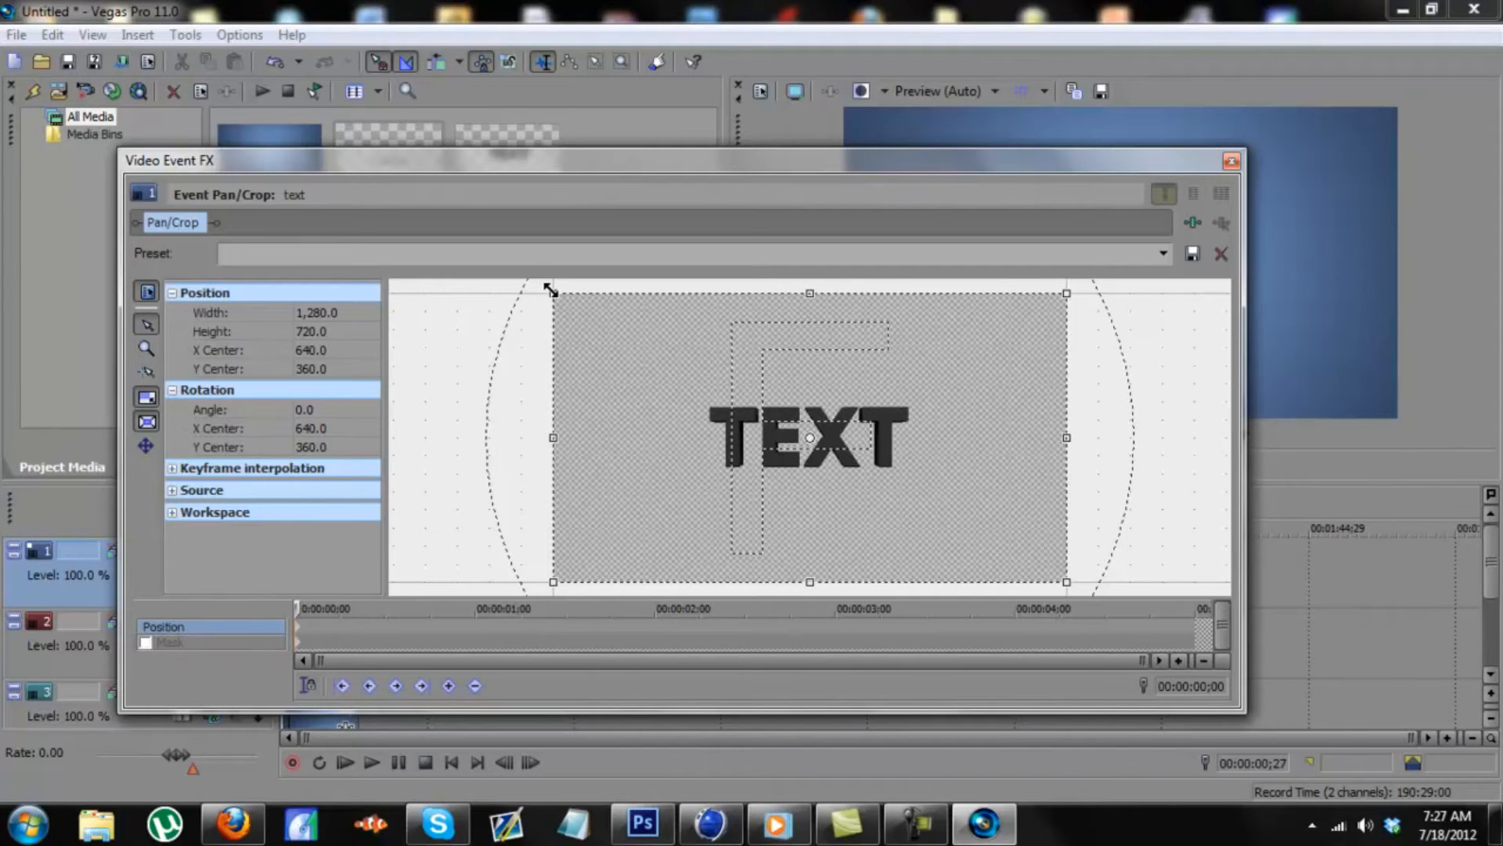
pyautogui.moveTo(550, 291); pyautogui.dragTo(756, 404)
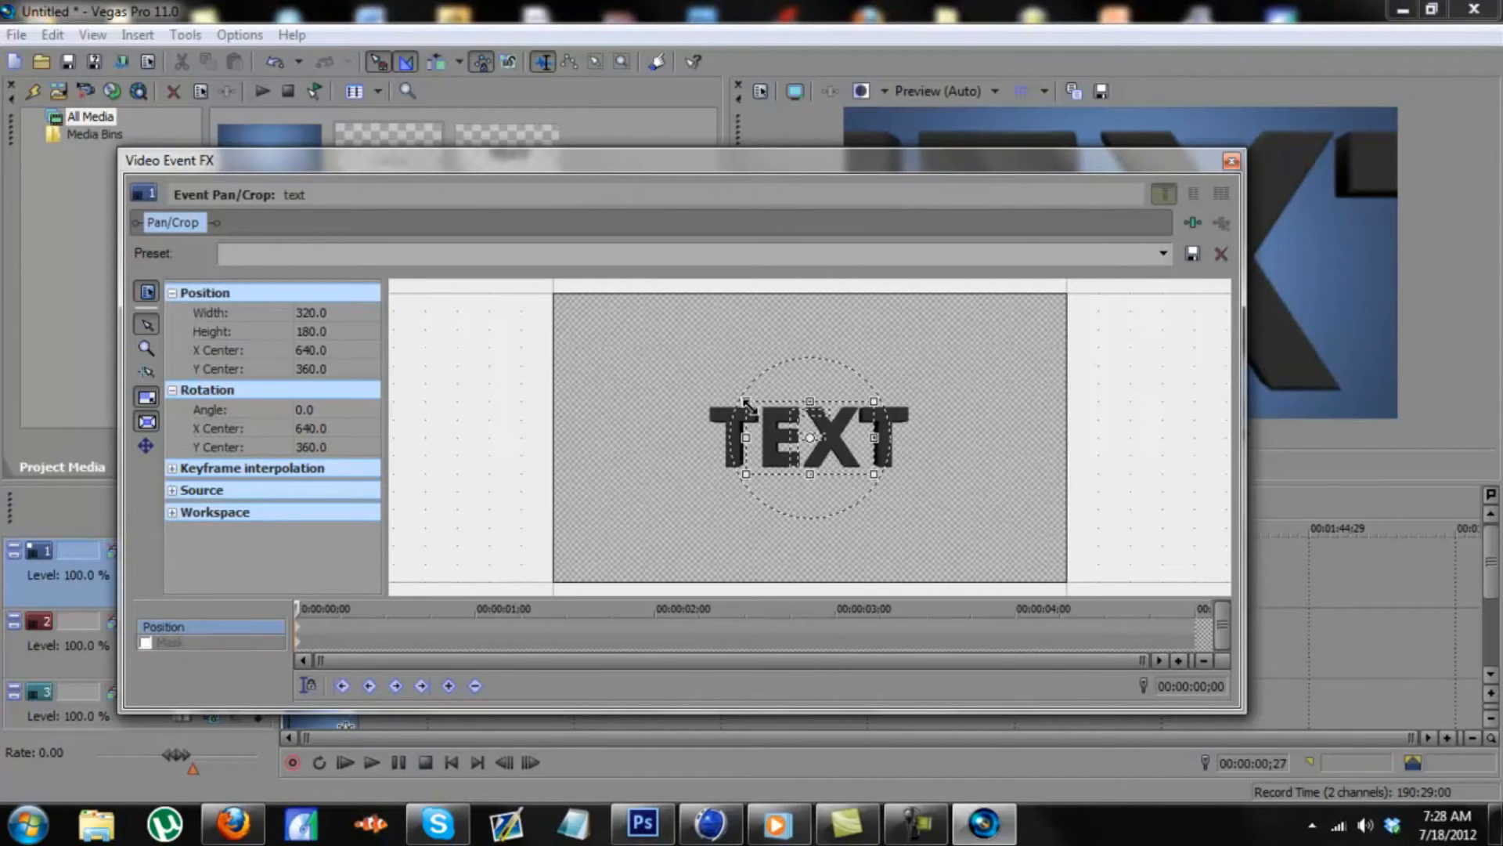
pyautogui.moveTo(748, 406); pyautogui.dragTo(757, 415)
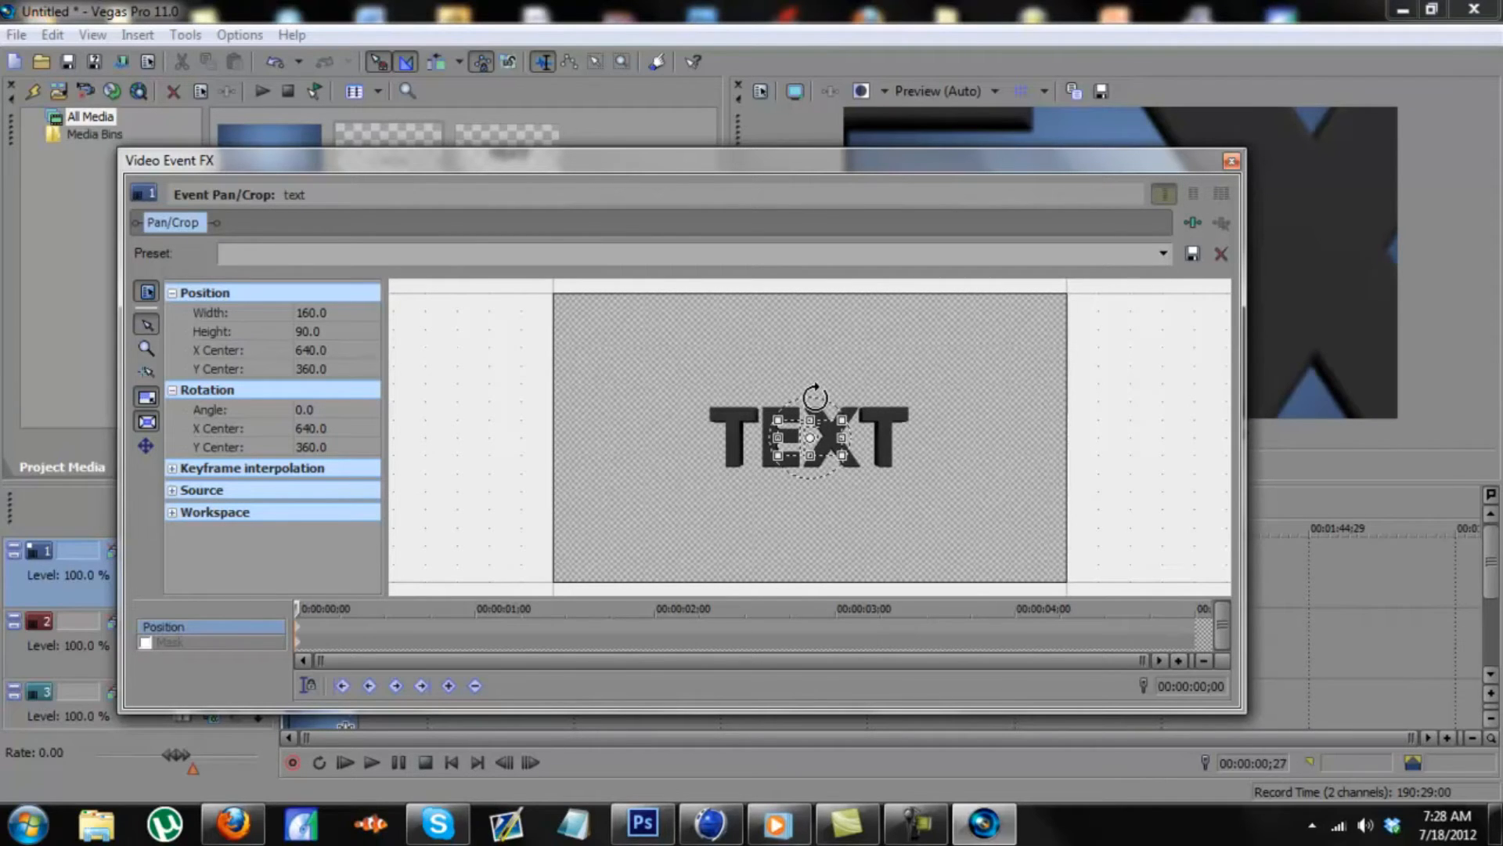
pyautogui.moveTo(815, 397); pyautogui.dragTo(758, 410)
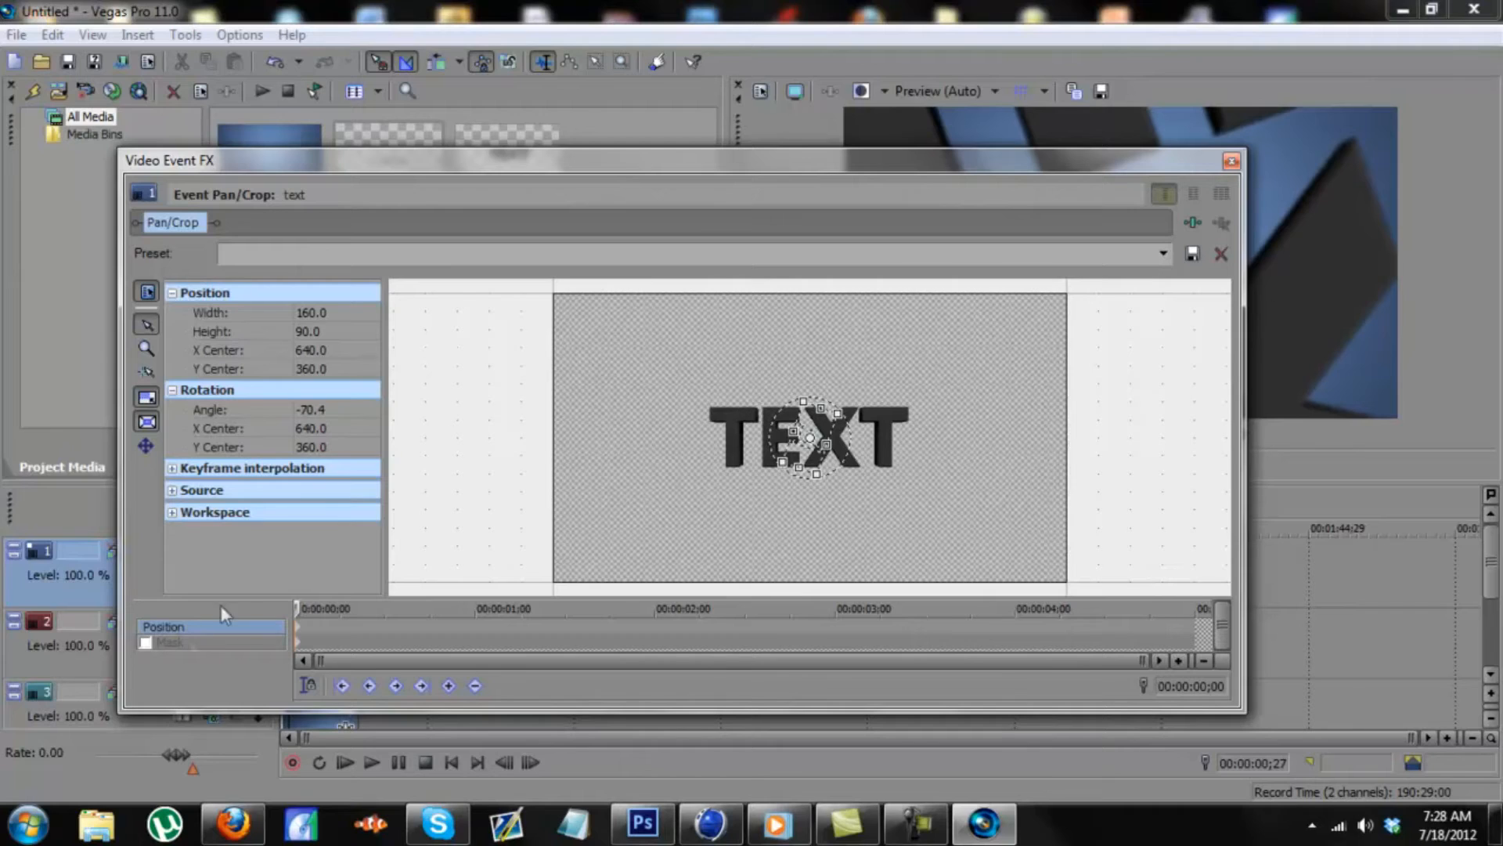
# - At 00:00:05;00 in the text clip's Pan/Crop, set the rotation to 0 and the frame size to 1,280 x 720, then close it
pyautogui.moveTo(297, 607); pyautogui.dragTo(1195, 608)
pyautogui.moveTo(782, 415); pyautogui.dragTo(819, 405)
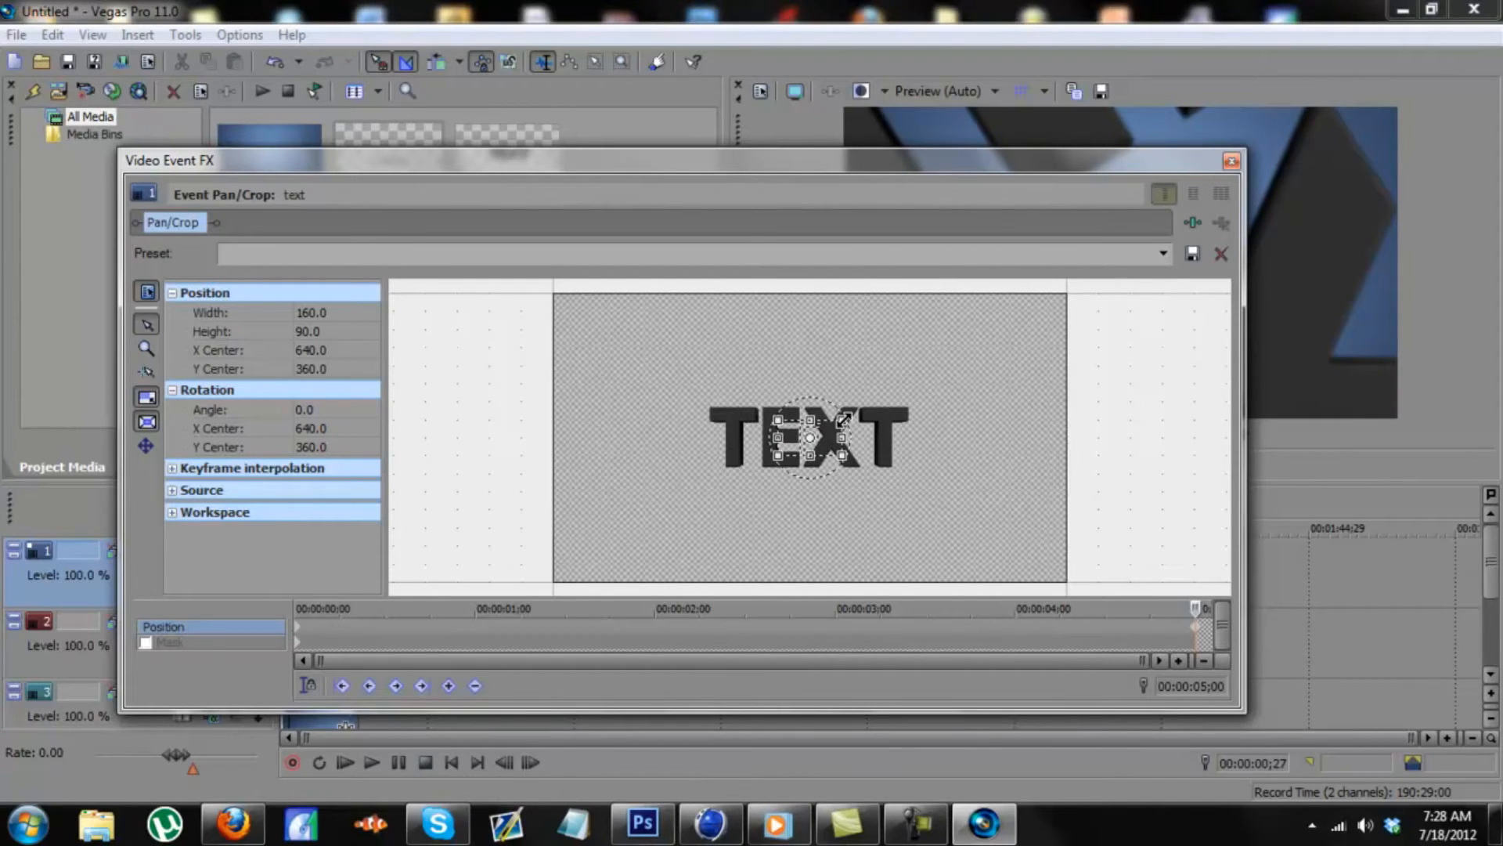
pyautogui.moveTo(844, 421); pyautogui.dragTo(1140, 302)
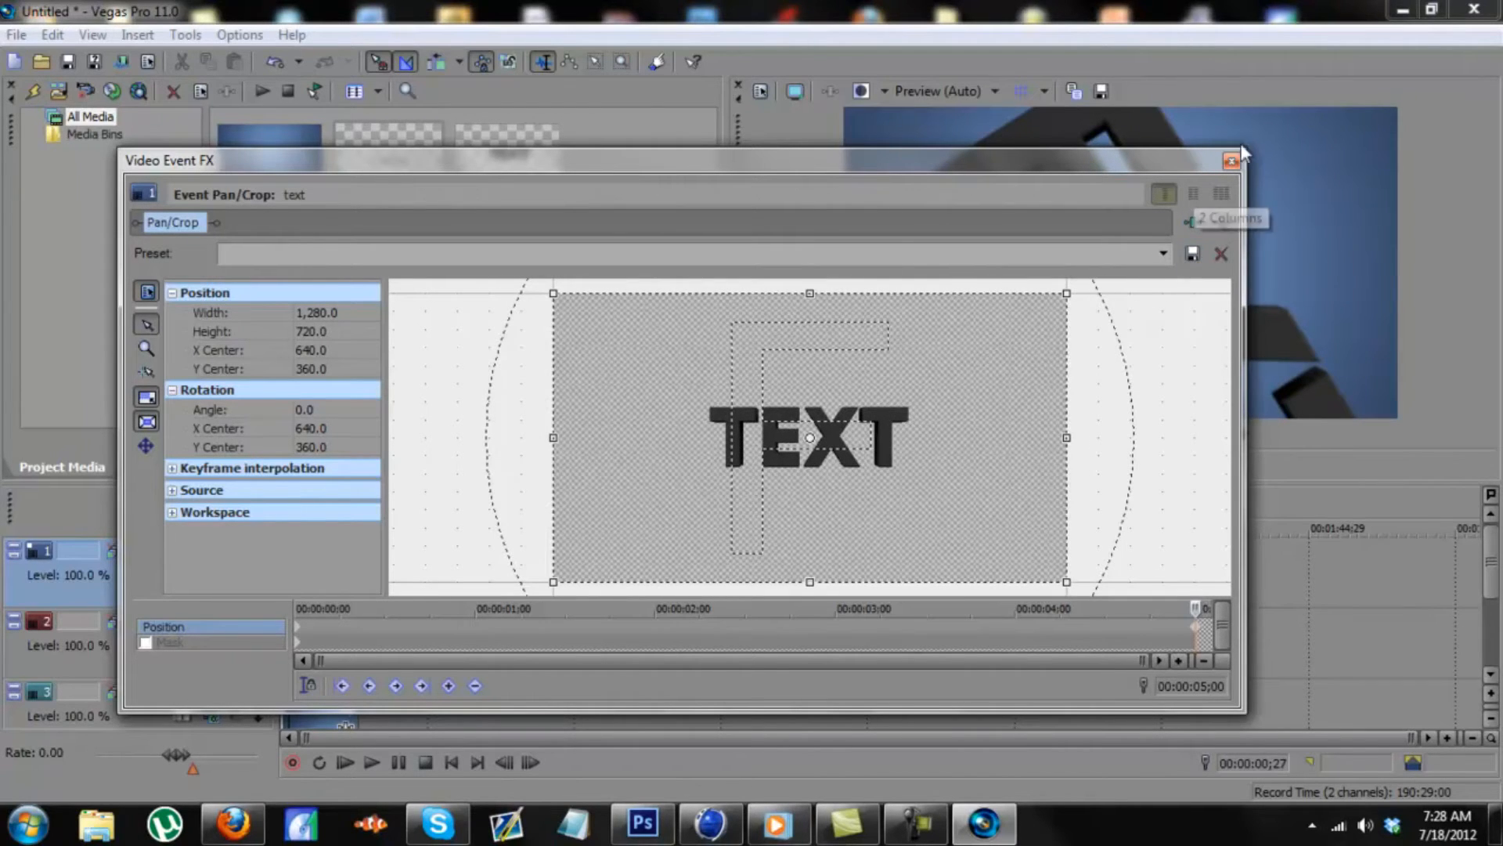
pyautogui.click(1232, 162)
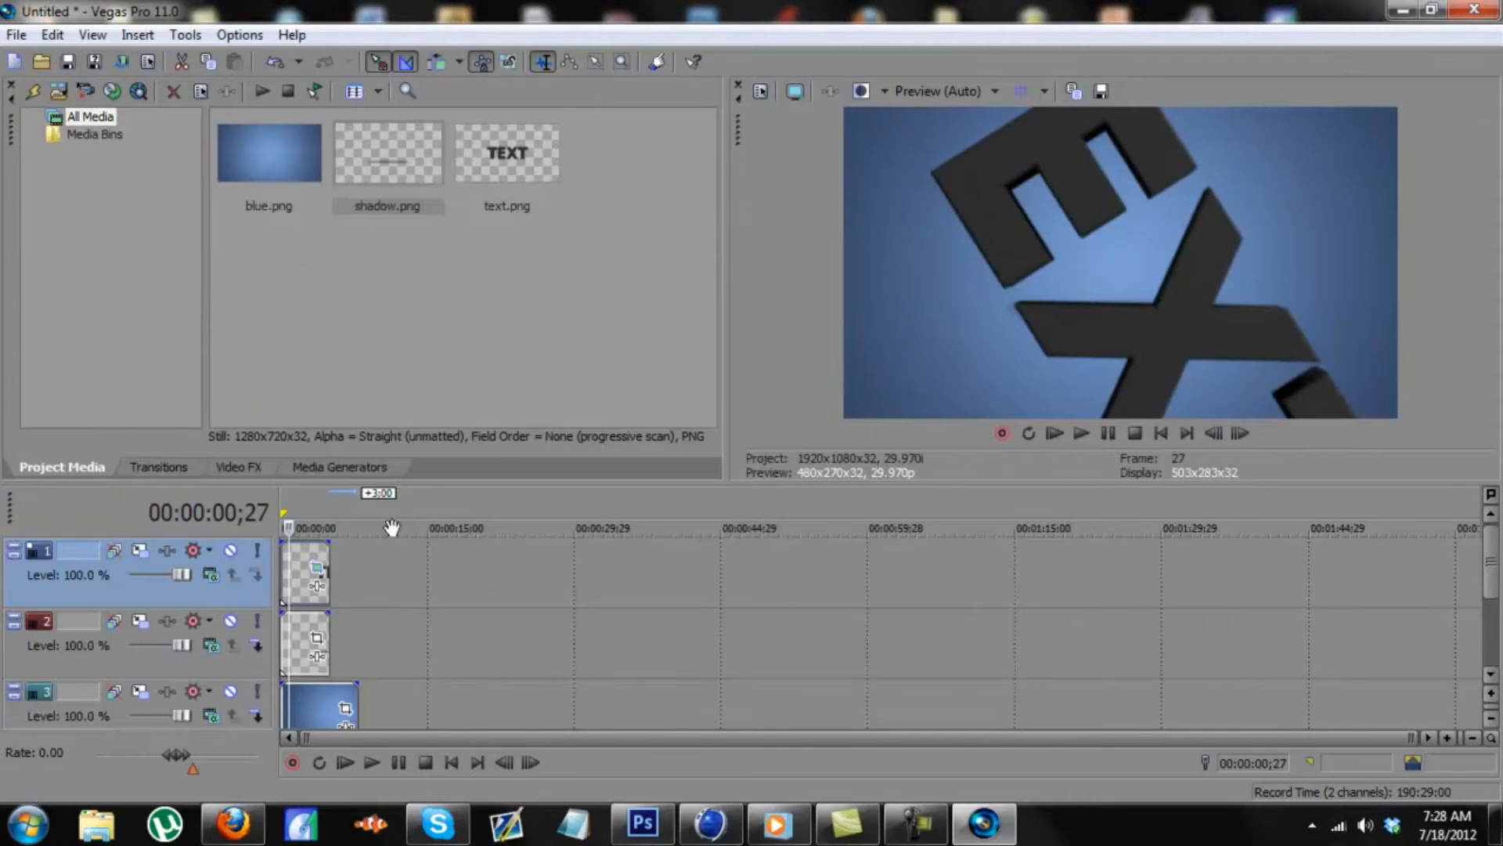
# - Play the text animation and extend the text clip on track 1 to match the 8-second background
pyautogui.press('space')
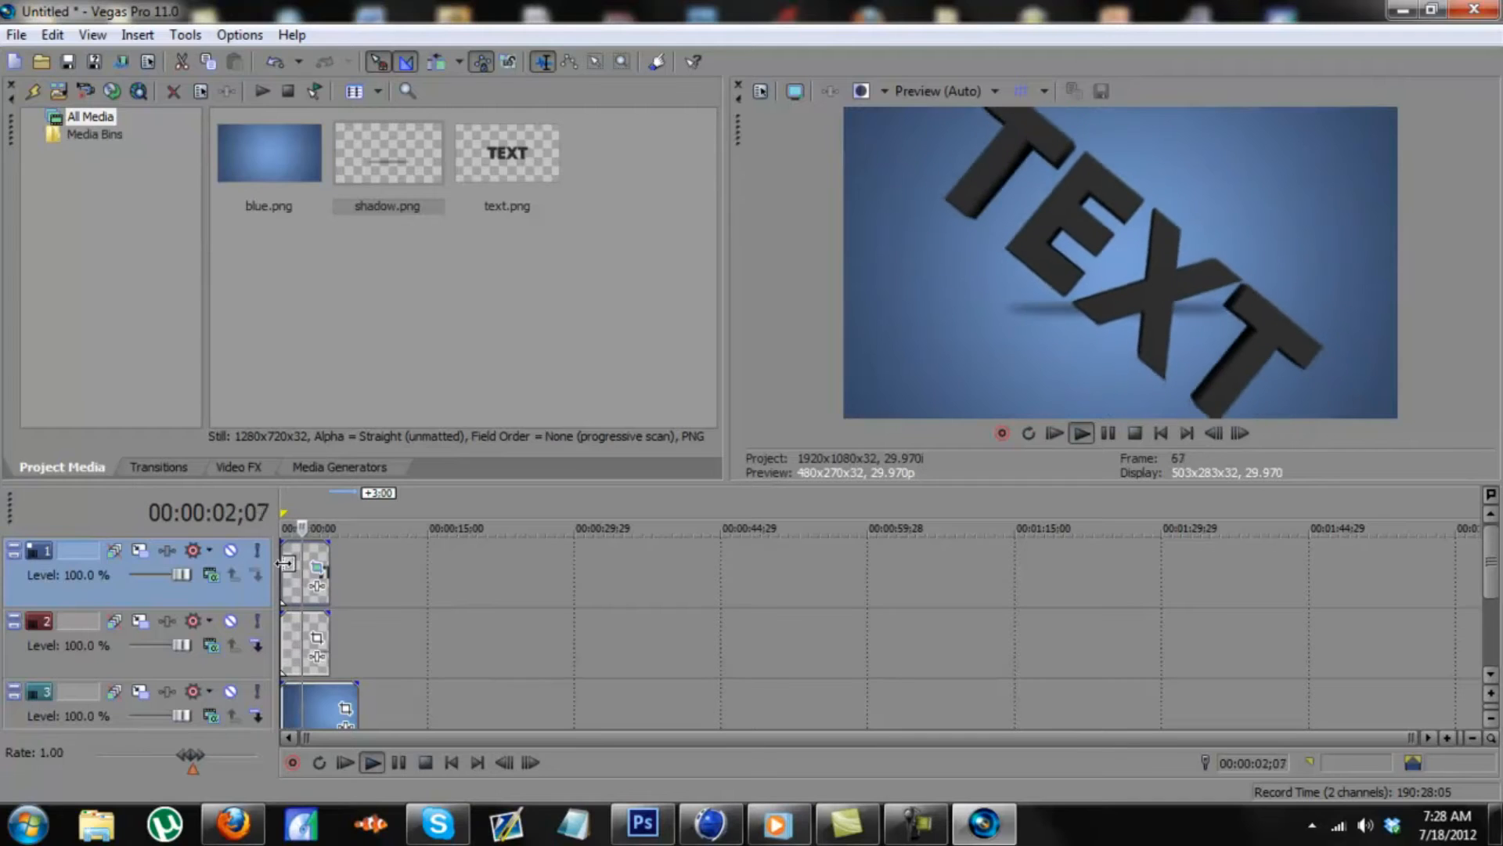
pyautogui.moveTo(329, 568); pyautogui.dragTo(359, 570)
pyautogui.click(299, 569)
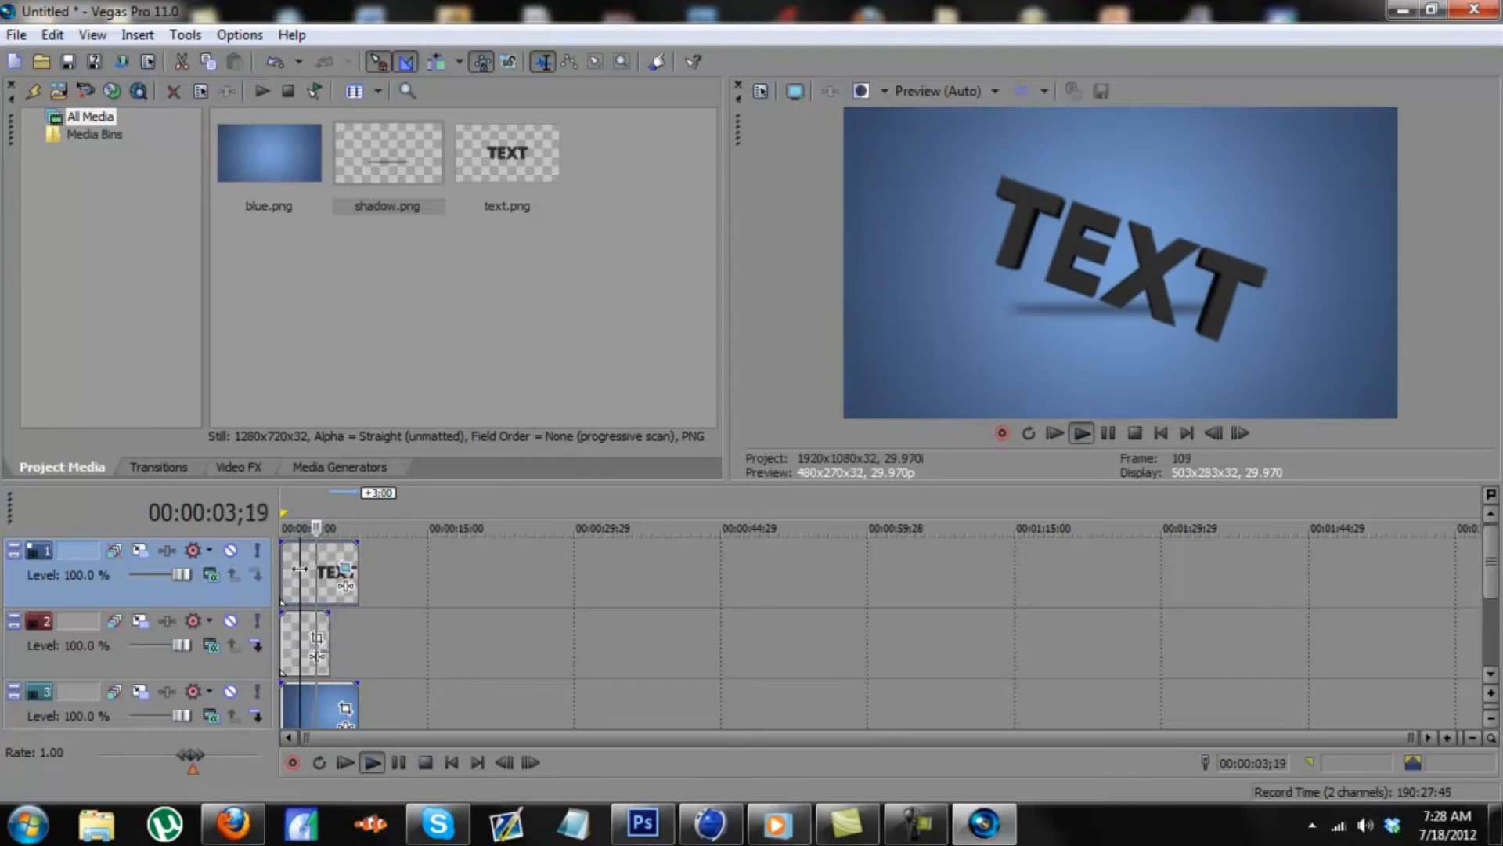
pyautogui.press('space')
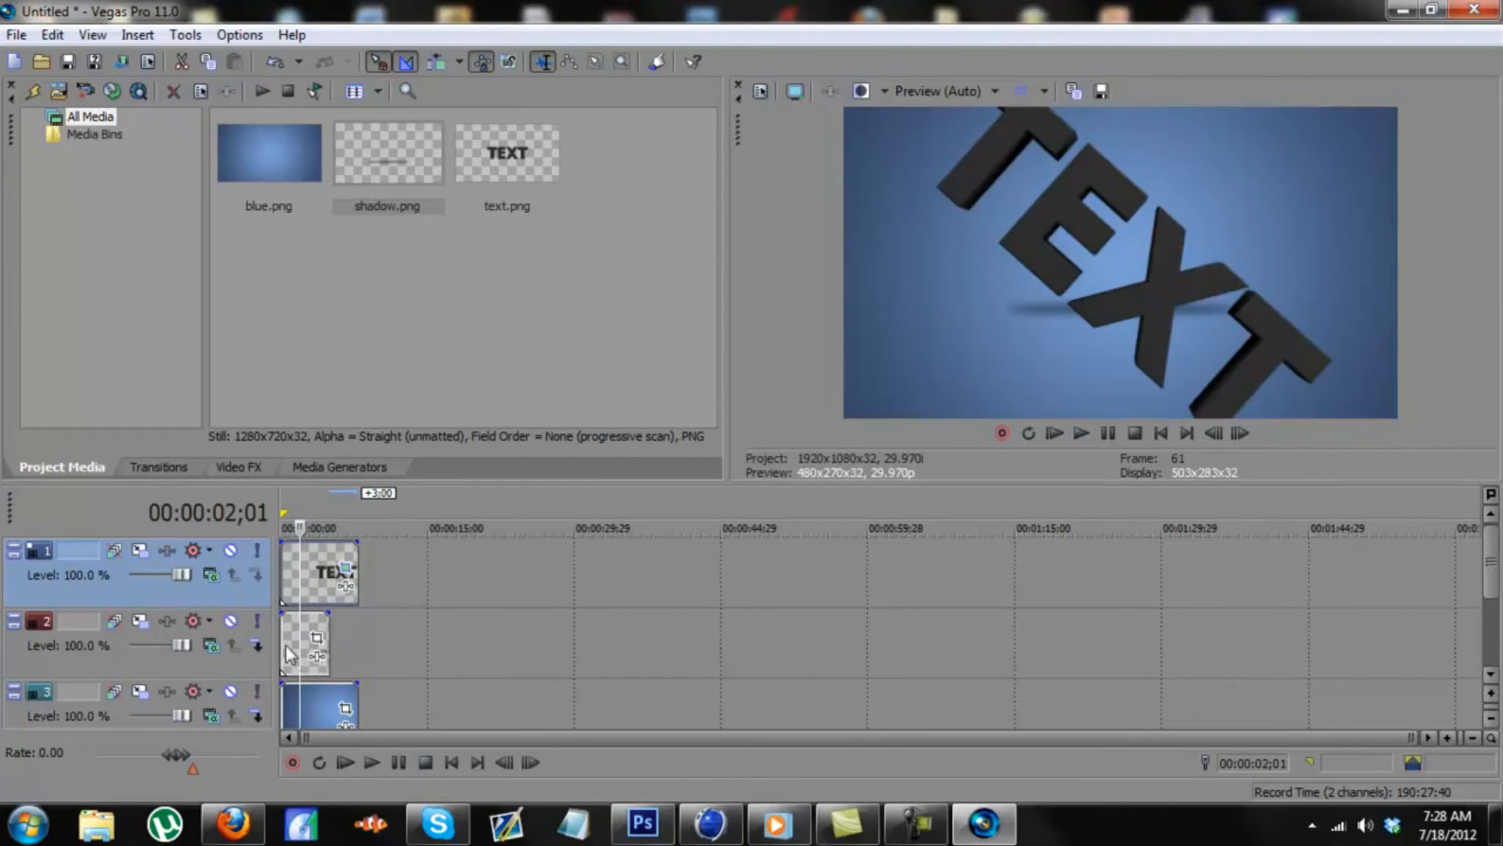
# - Move the shadow clip 20 seconds along track 2 and step the playhead by frames to 00:00:05;01, where the text animation ends
pyautogui.moveTo(288, 638); pyautogui.dragTo(486, 636)
pyautogui.click(326, 551)
pyautogui.press('Right')
pyautogui.press('Right')
pyautogui.press('Right')
pyautogui.press('Right')
pyautogui.press('Right')
pyautogui.click(326, 552)
pyautogui.press('Right')
pyautogui.press('Right')
pyautogui.press('Right')
pyautogui.press('Right')
pyautogui.press('Right')
pyautogui.press('Right')
pyautogui.press('Right')
pyautogui.press('Right')
pyautogui.press('Right')
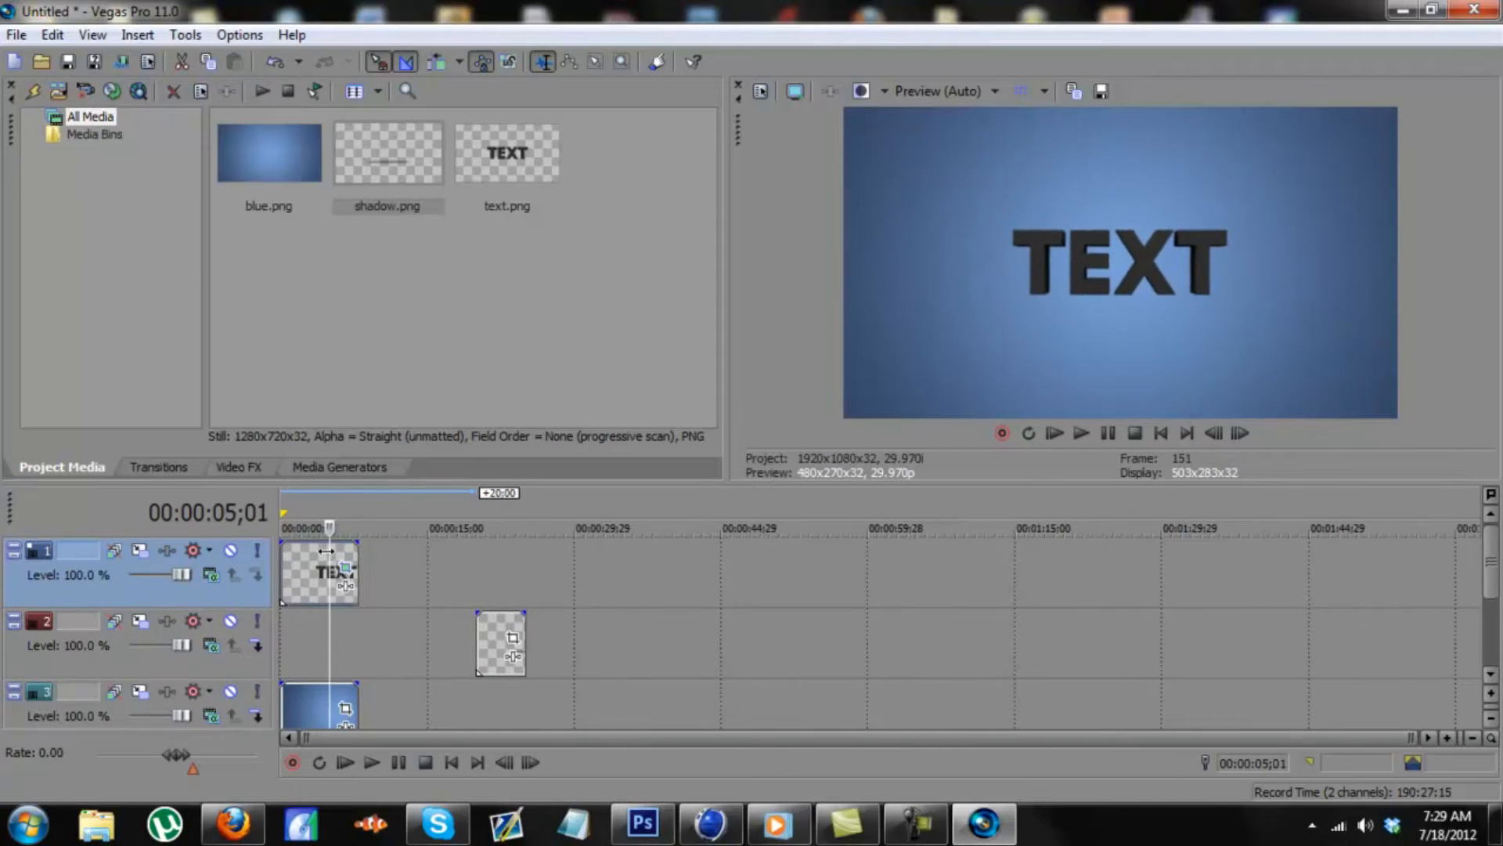
pyautogui.press('Left')
pyautogui.press('Left')
pyautogui.press('Left')
pyautogui.press('Right')
pyautogui.press('Right')
pyautogui.press('Right')
# - Place the shadow clip at the playhead under the text, trim its end to the 8-second mark and fade in its start
pyautogui.moveTo(493, 638); pyautogui.dragTo(335, 613)
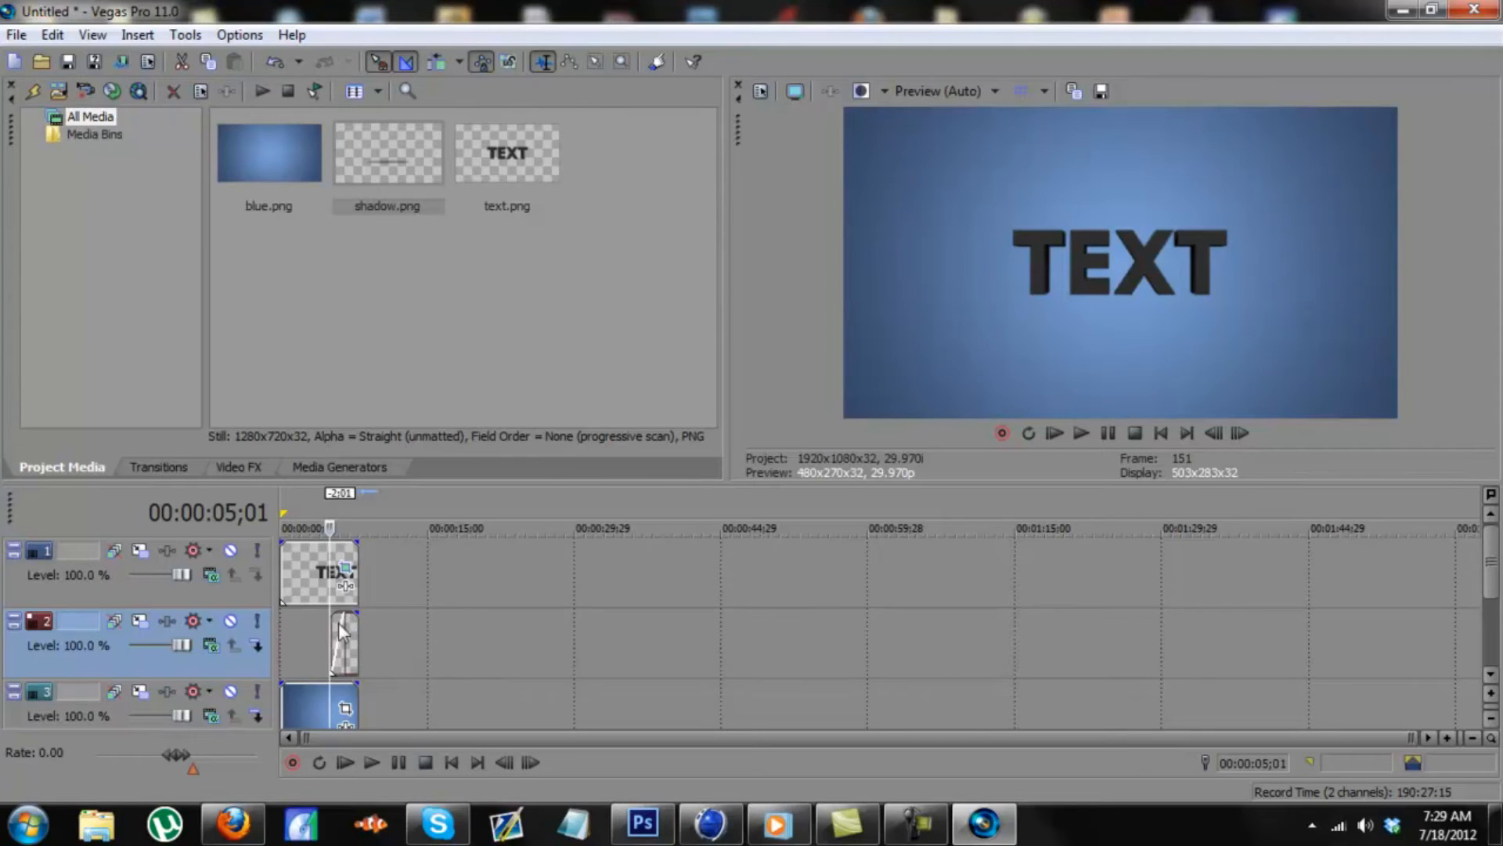
pyautogui.press('space')
pyautogui.press('space')
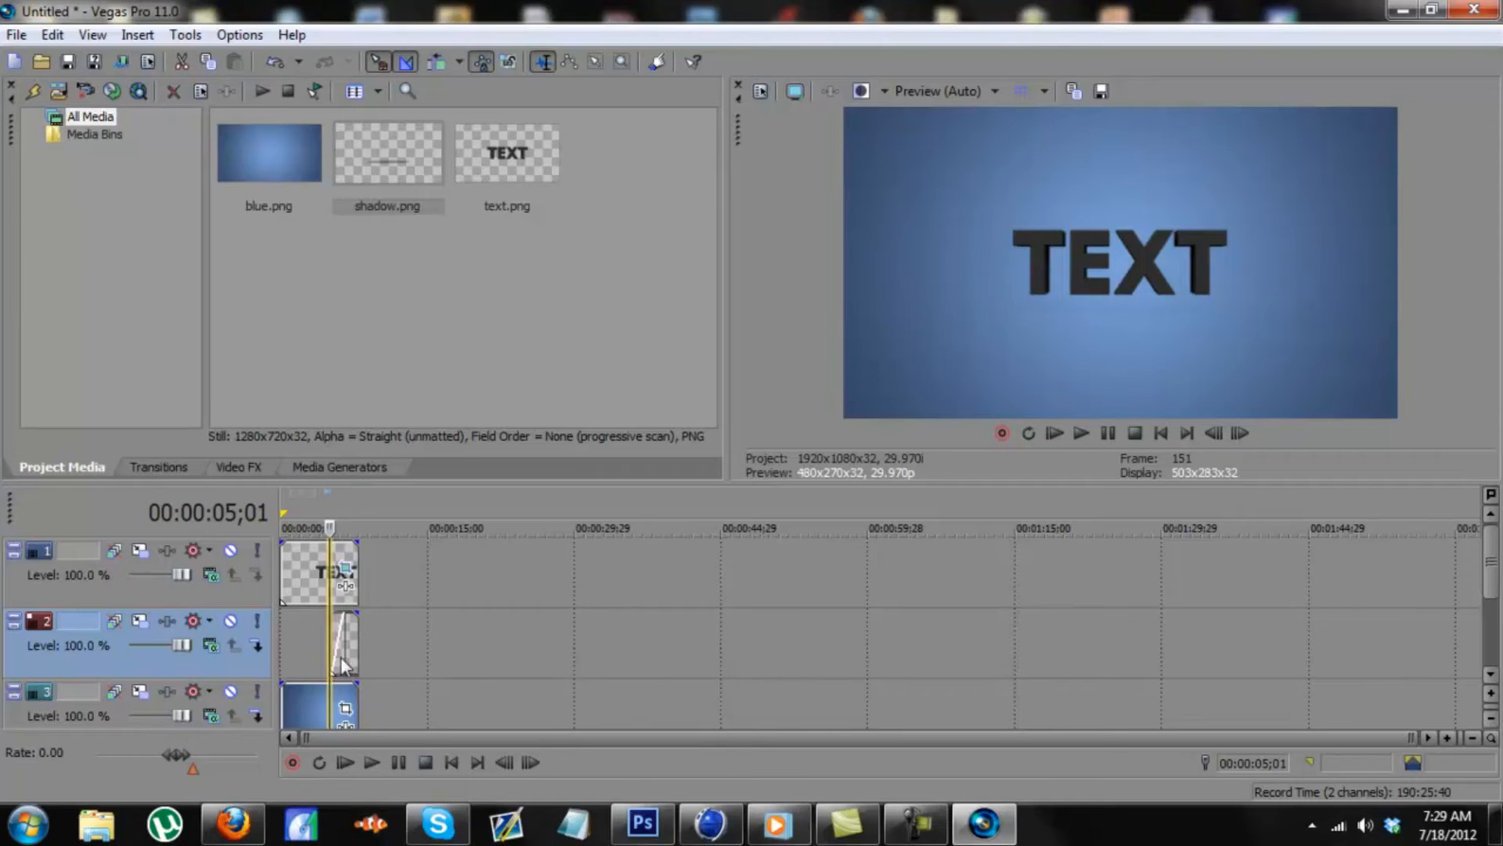
# - Shift the shadow clip on track 2 earlier by 1:14 and play the result to check the shadow's timing
pyautogui.moveTo(342, 666); pyautogui.dragTo(327, 662)
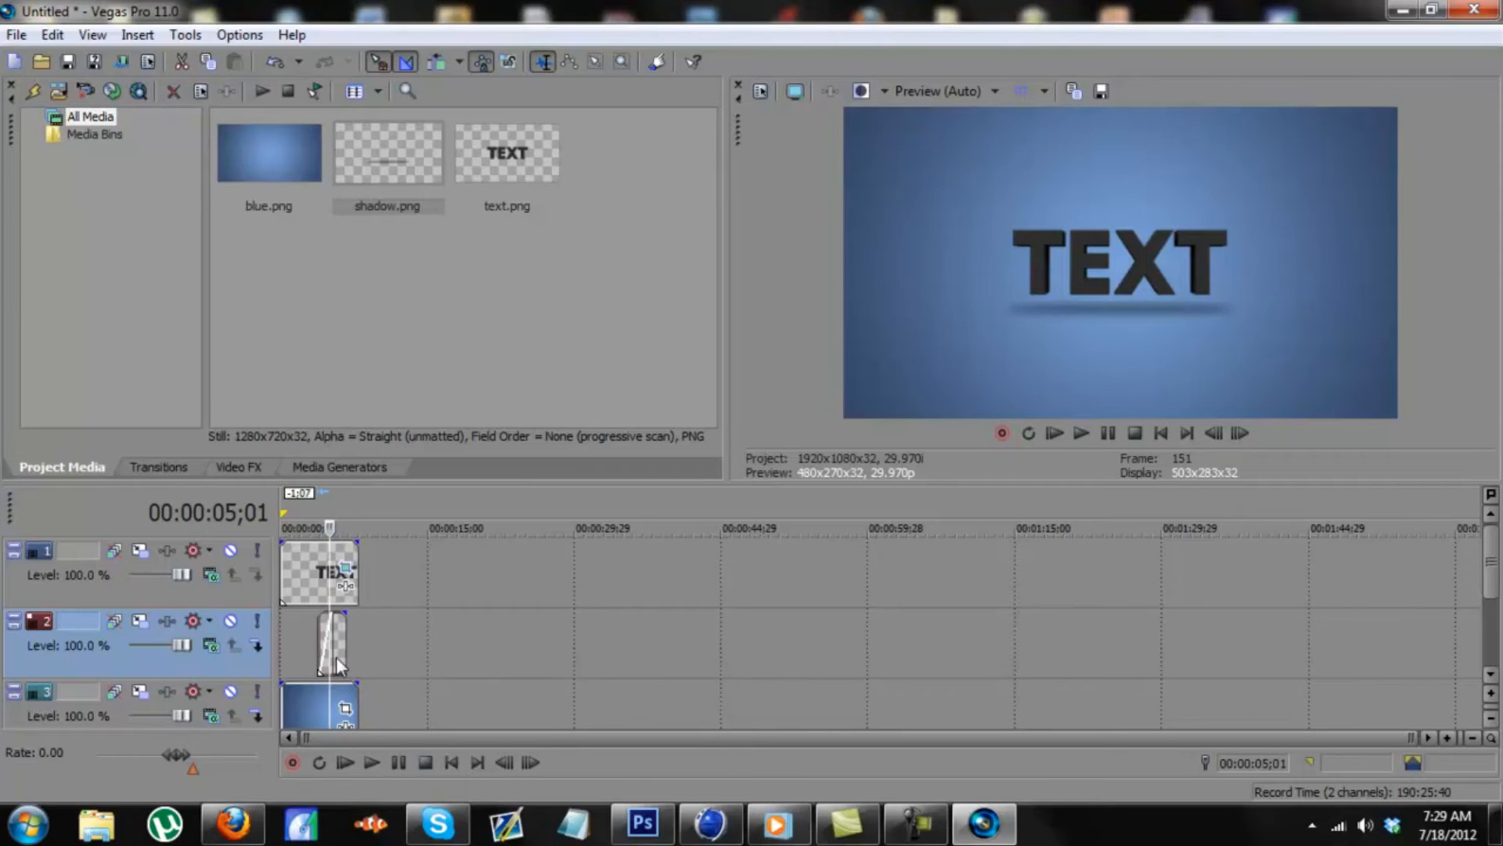
pyautogui.click(331, 585)
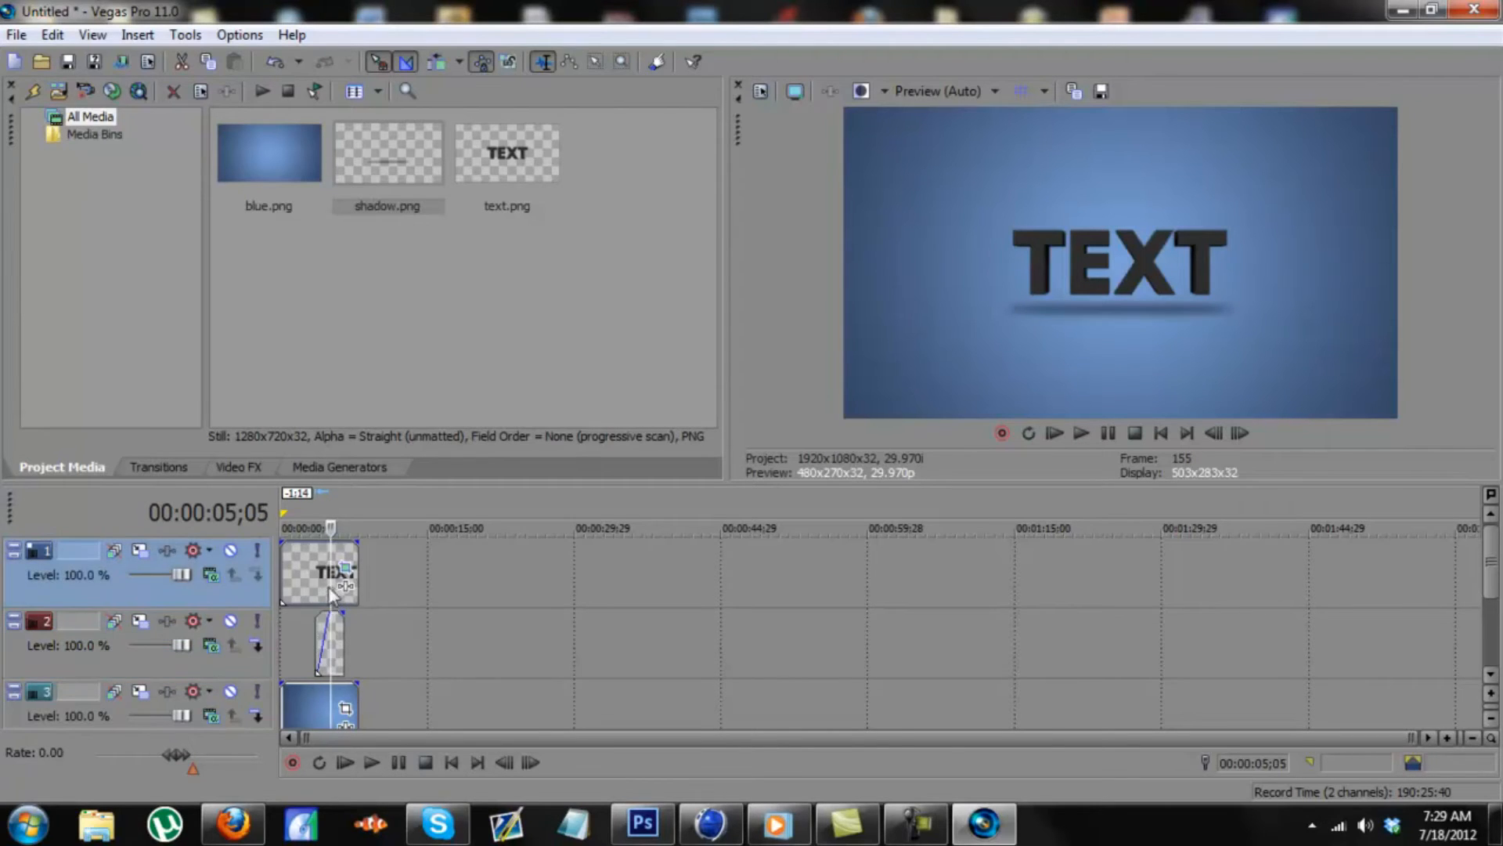
pyautogui.click(316, 628)
pyautogui.press('space')
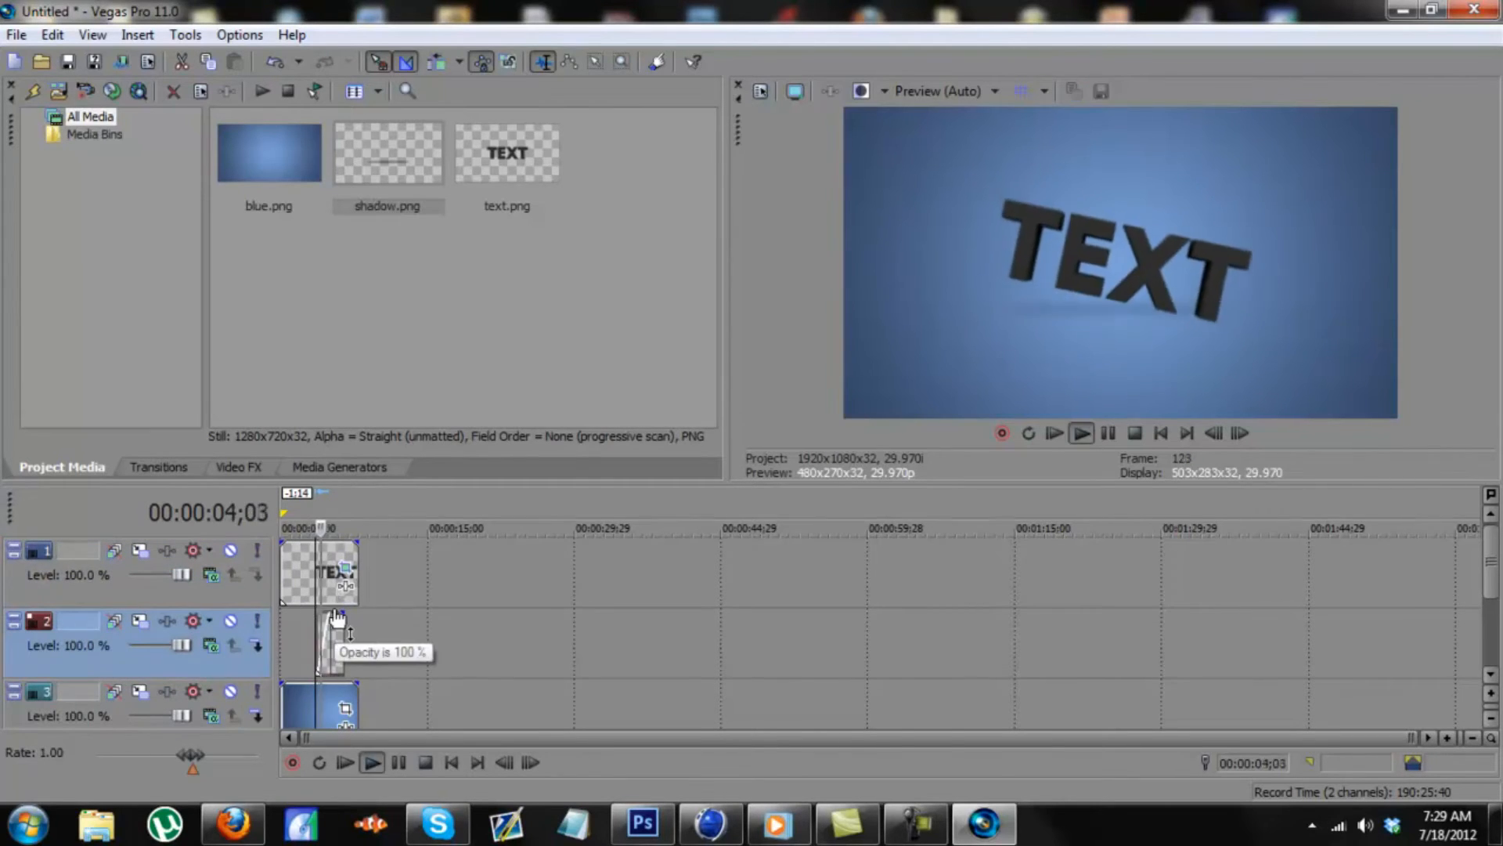
pyautogui.press('space')
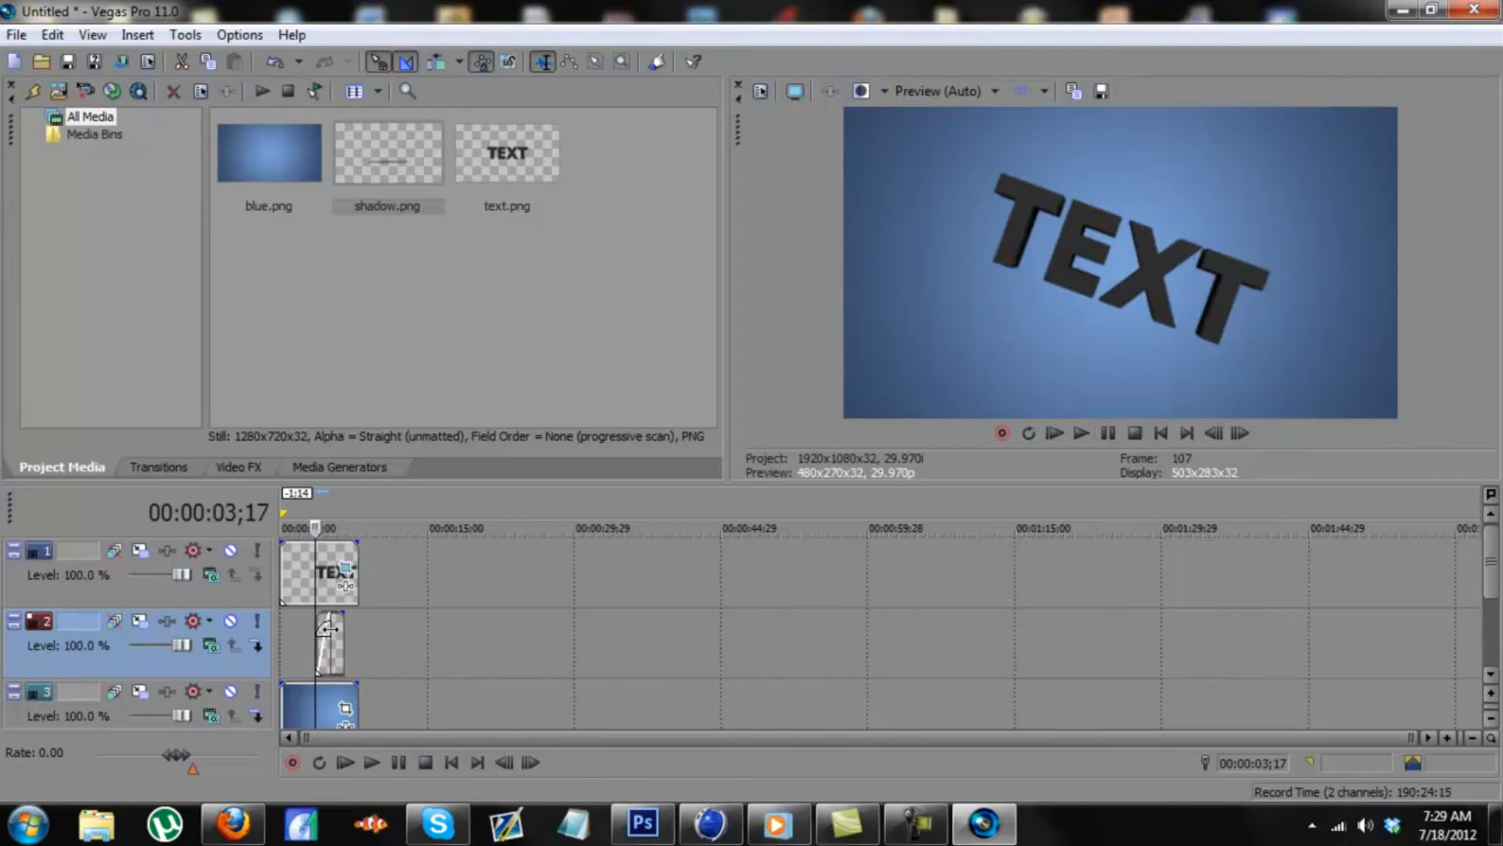
# - Shift the shadow clip later by 17 frames and play the animation again to check the fade-in
pyautogui.click(329, 628)
pyautogui.moveTo(338, 640); pyautogui.dragTo(344, 640)
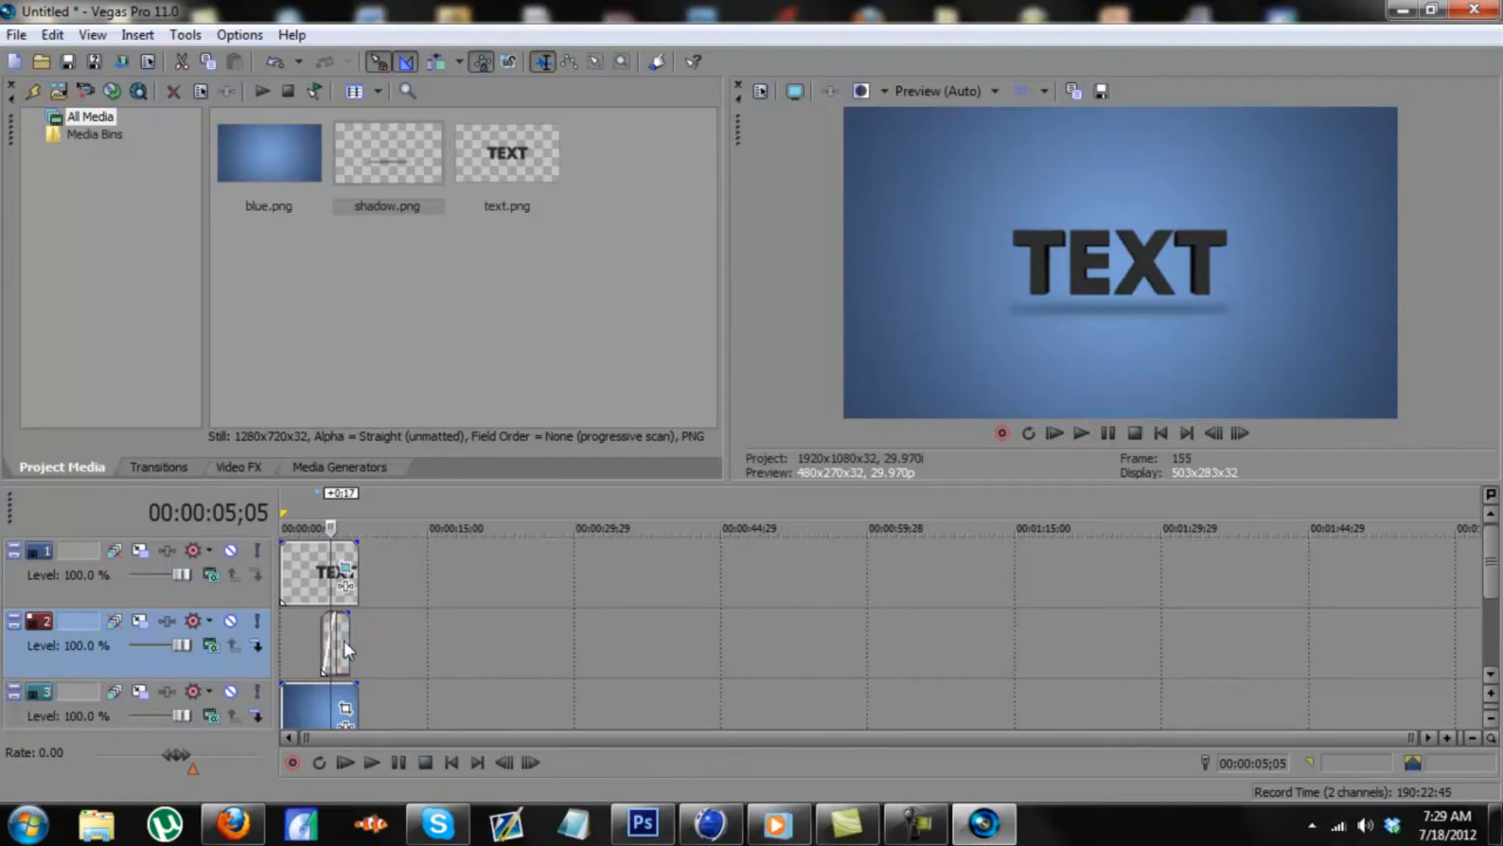
pyautogui.press('space')
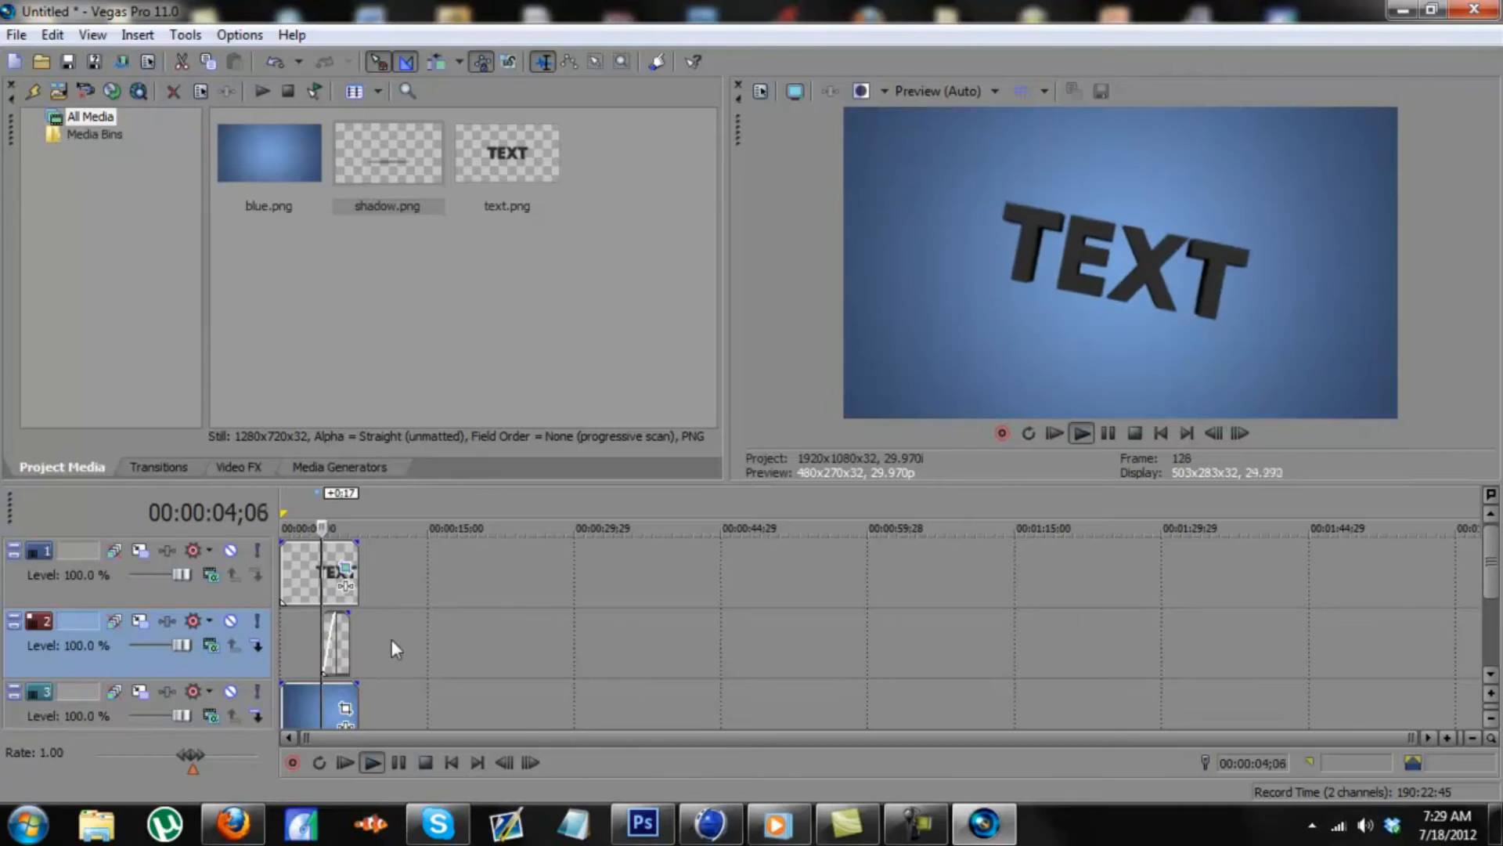
pyautogui.press('space')
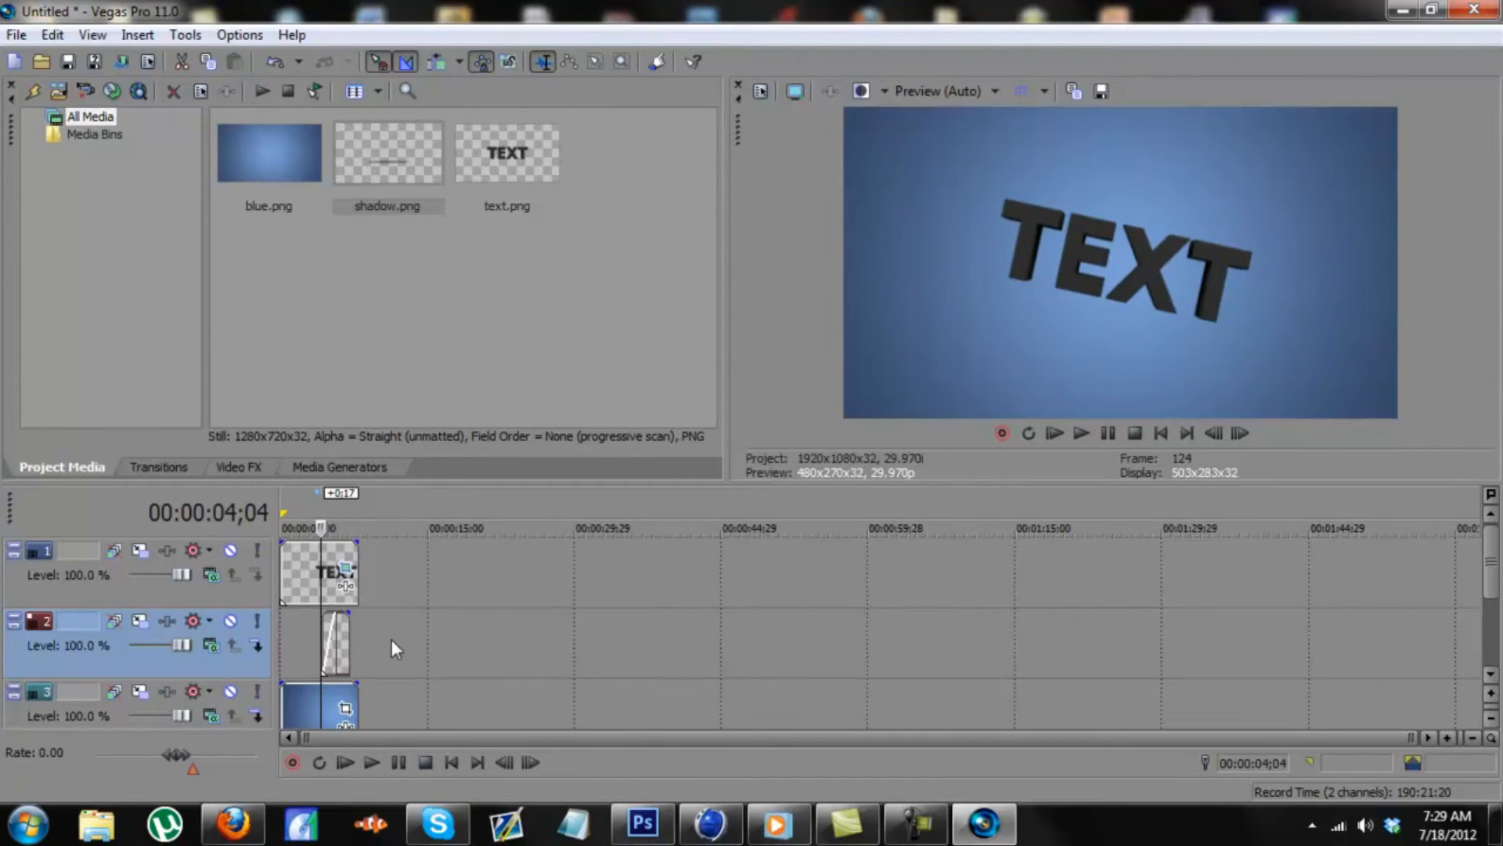
# - Try pasting a copy of the text clip on track 1, move the copy past the original, and delete it
pyautogui.click(286, 565)
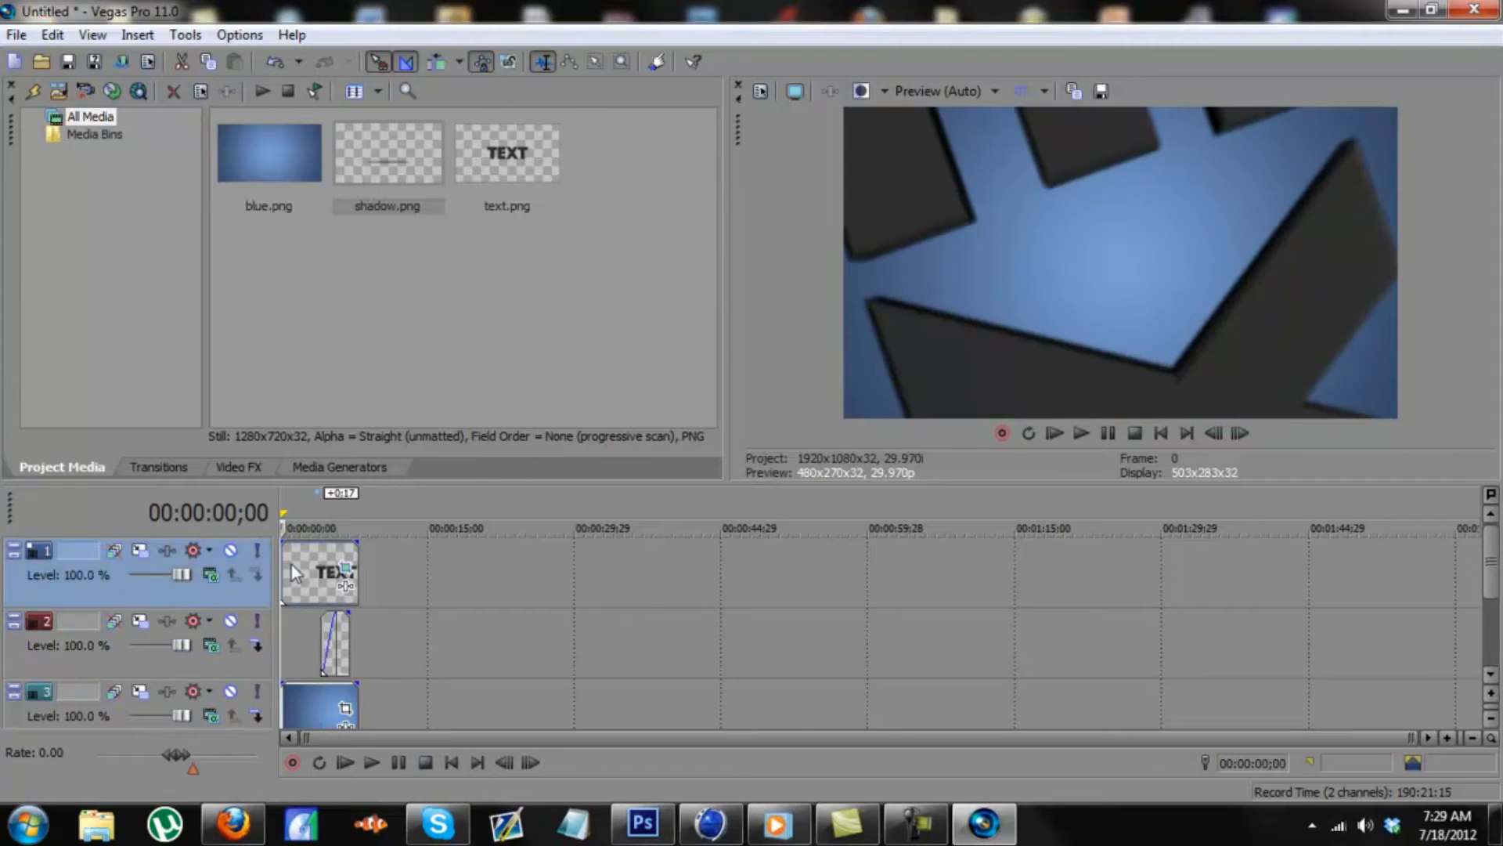
pyautogui.click(293, 566)
pyautogui.rightClick(309, 573)
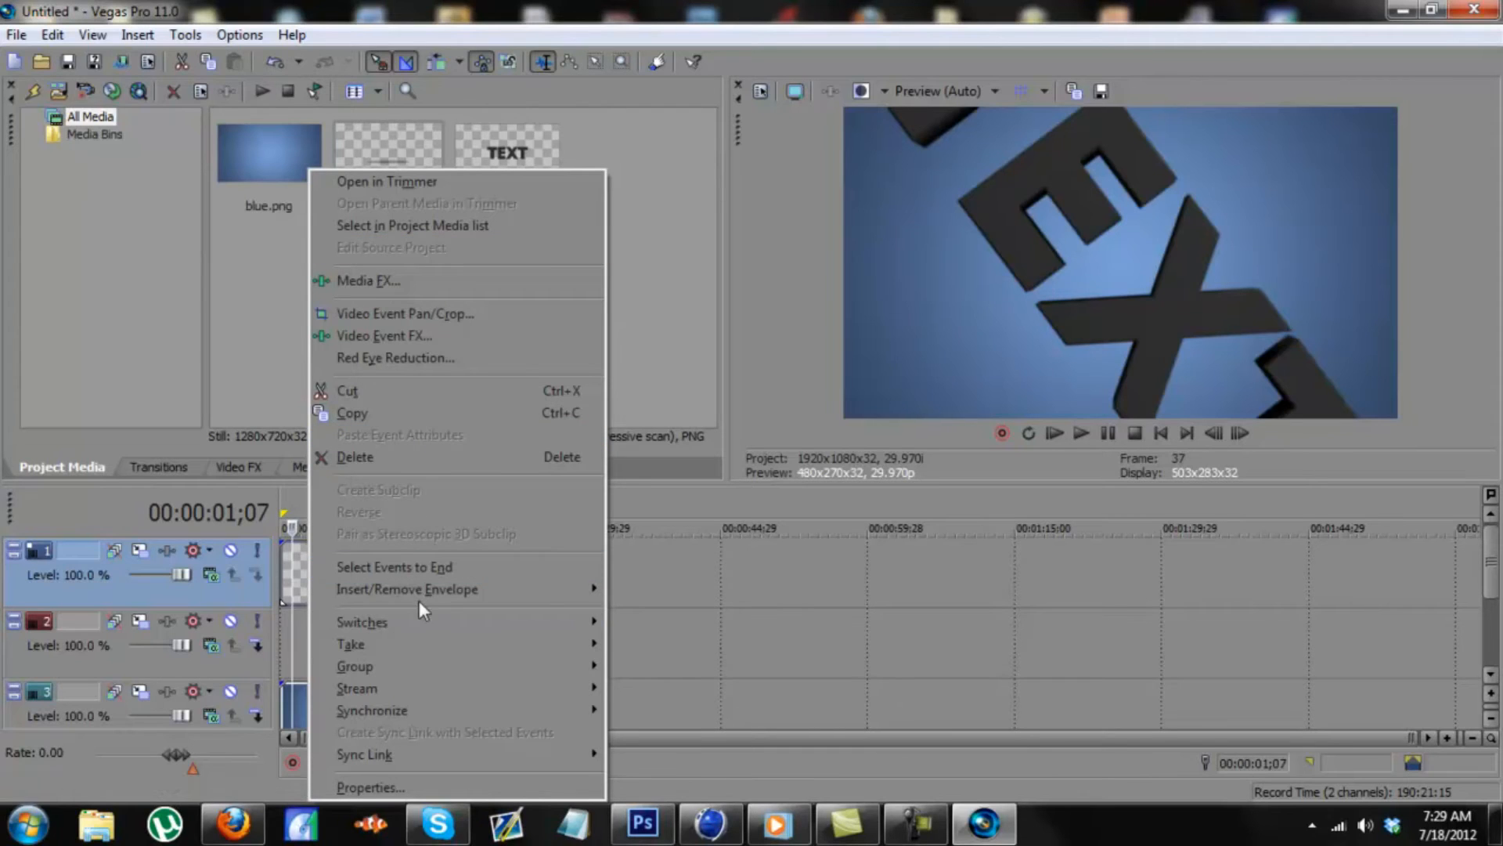
pyautogui.click(409, 413)
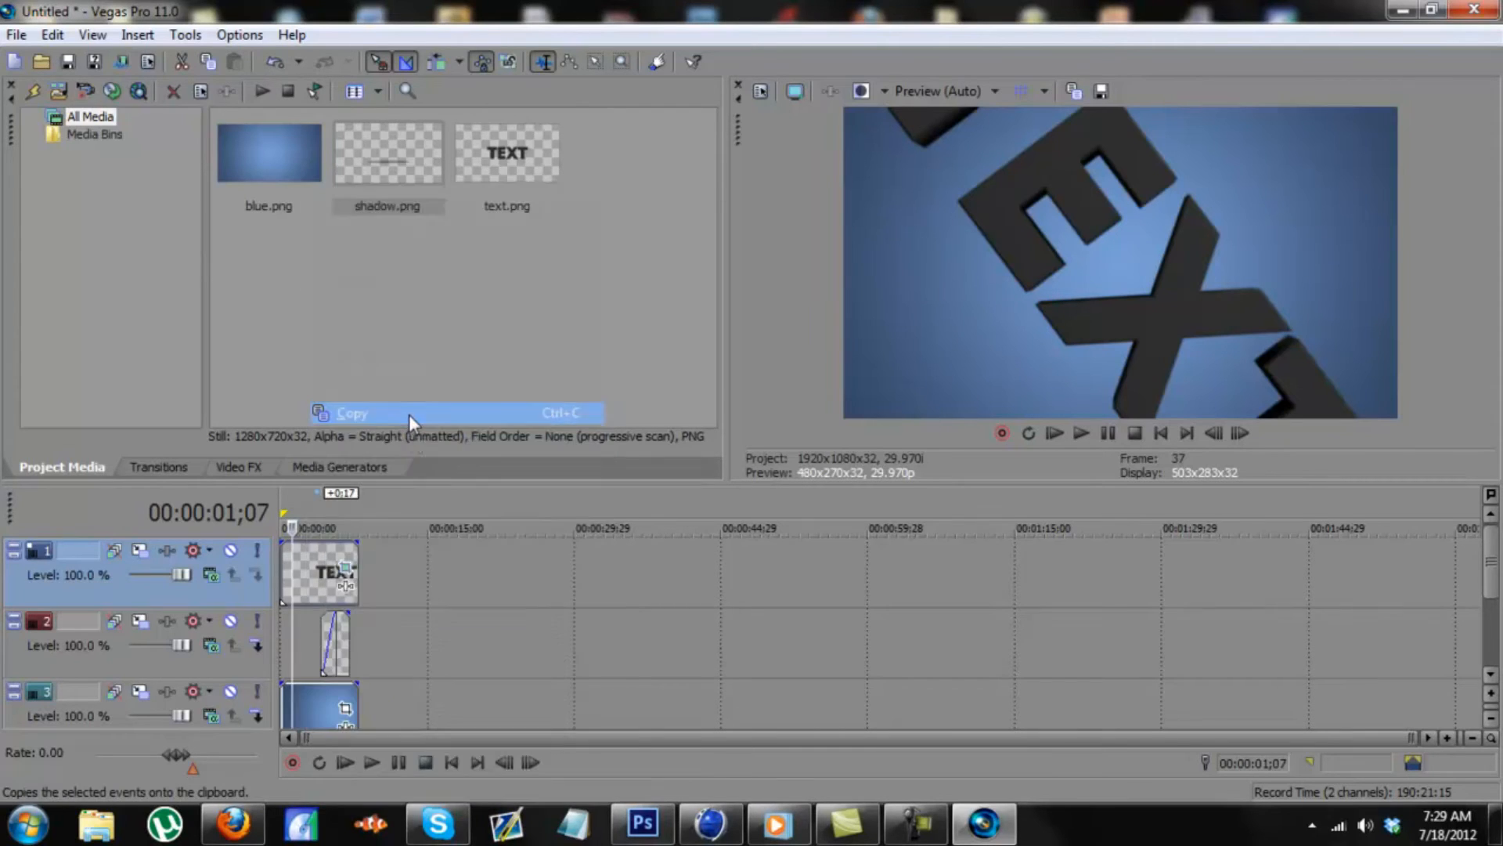
pyautogui.rightClick(396, 573)
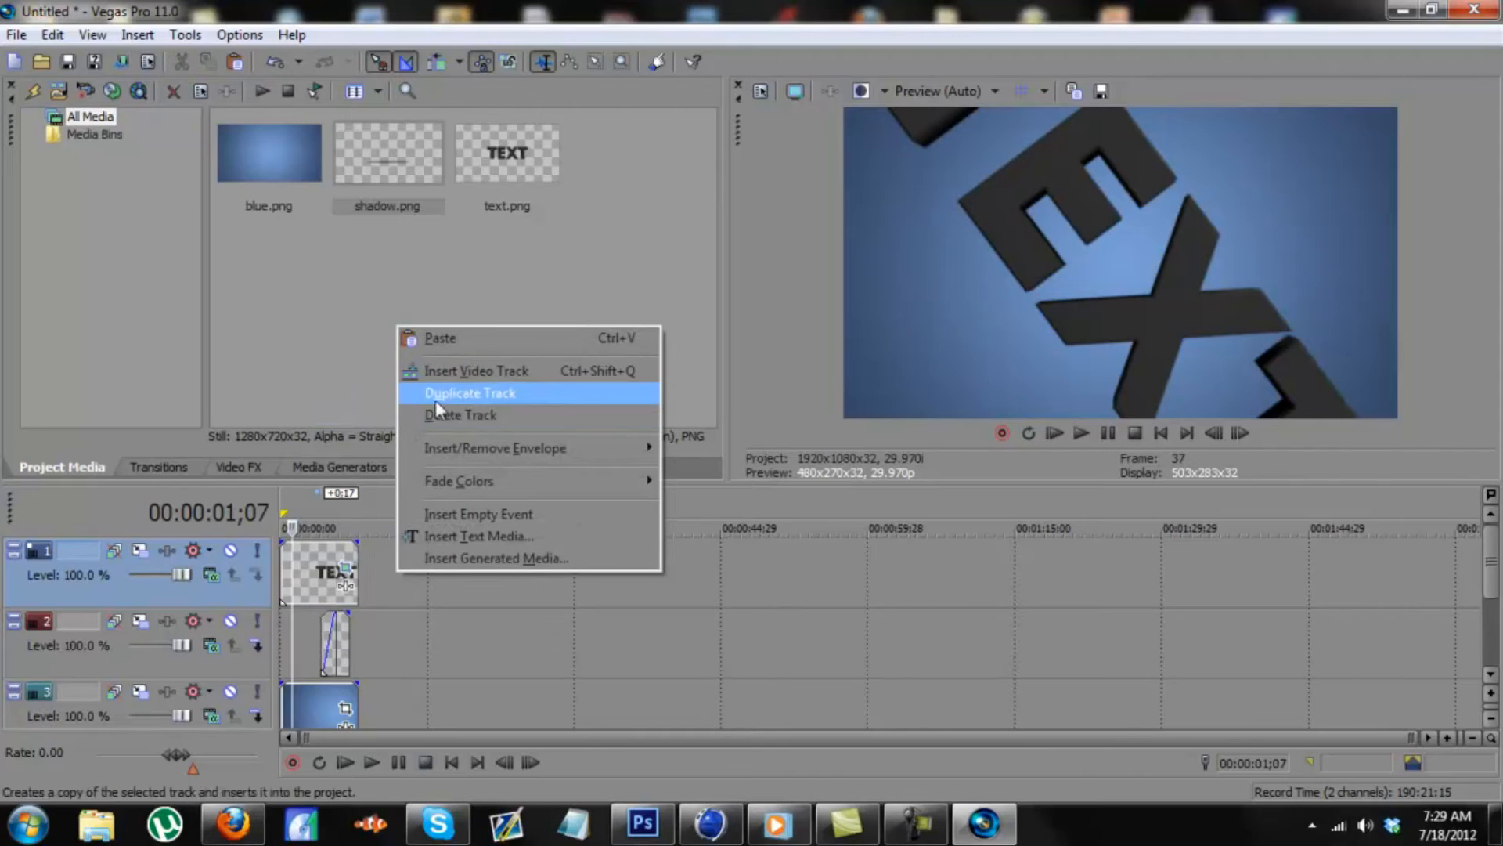
pyautogui.click(434, 347)
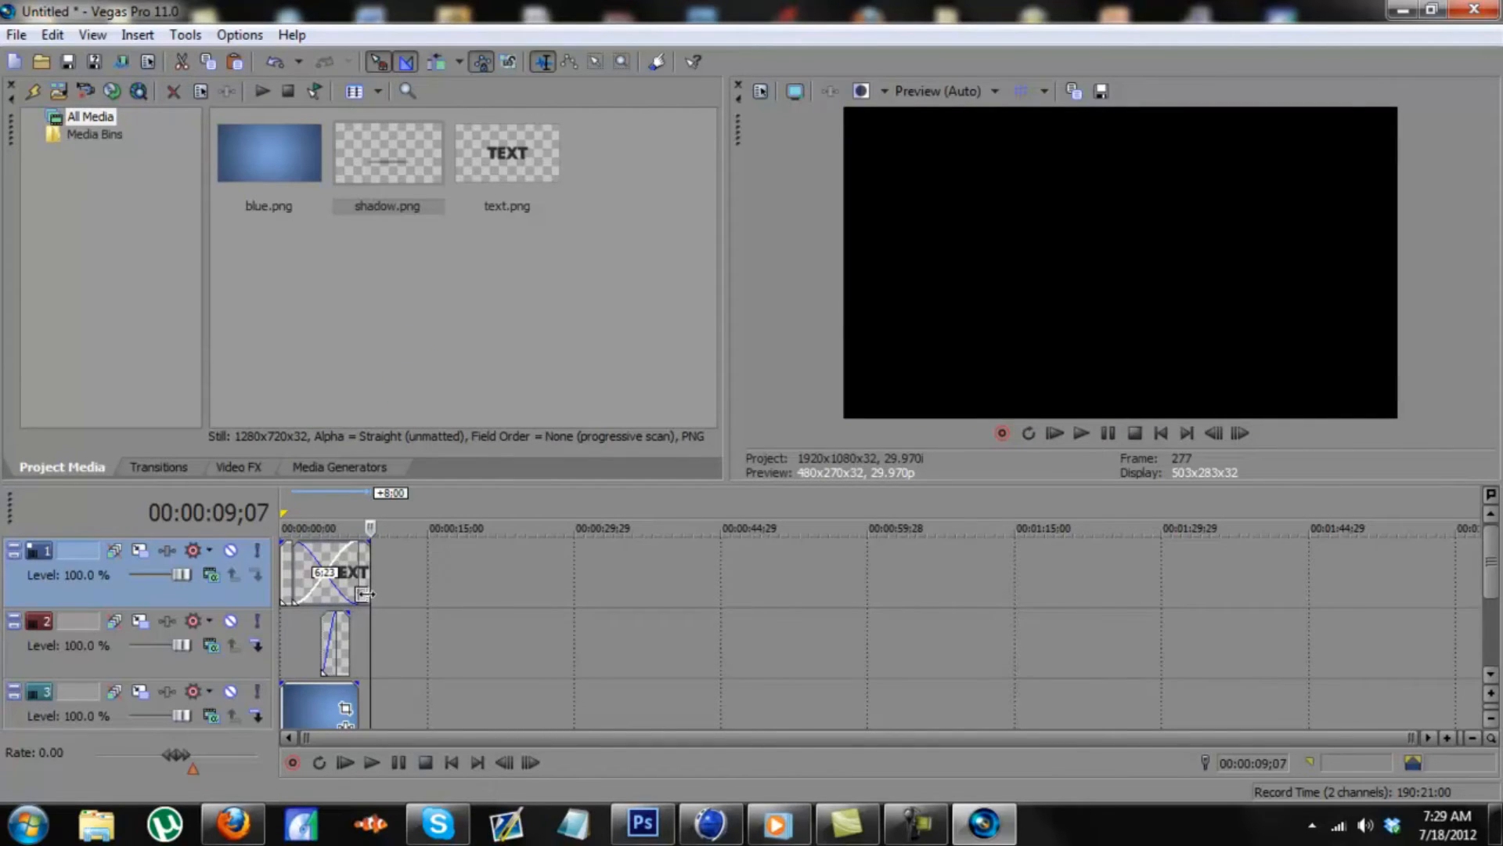
pyautogui.moveTo(364, 593); pyautogui.dragTo(468, 595)
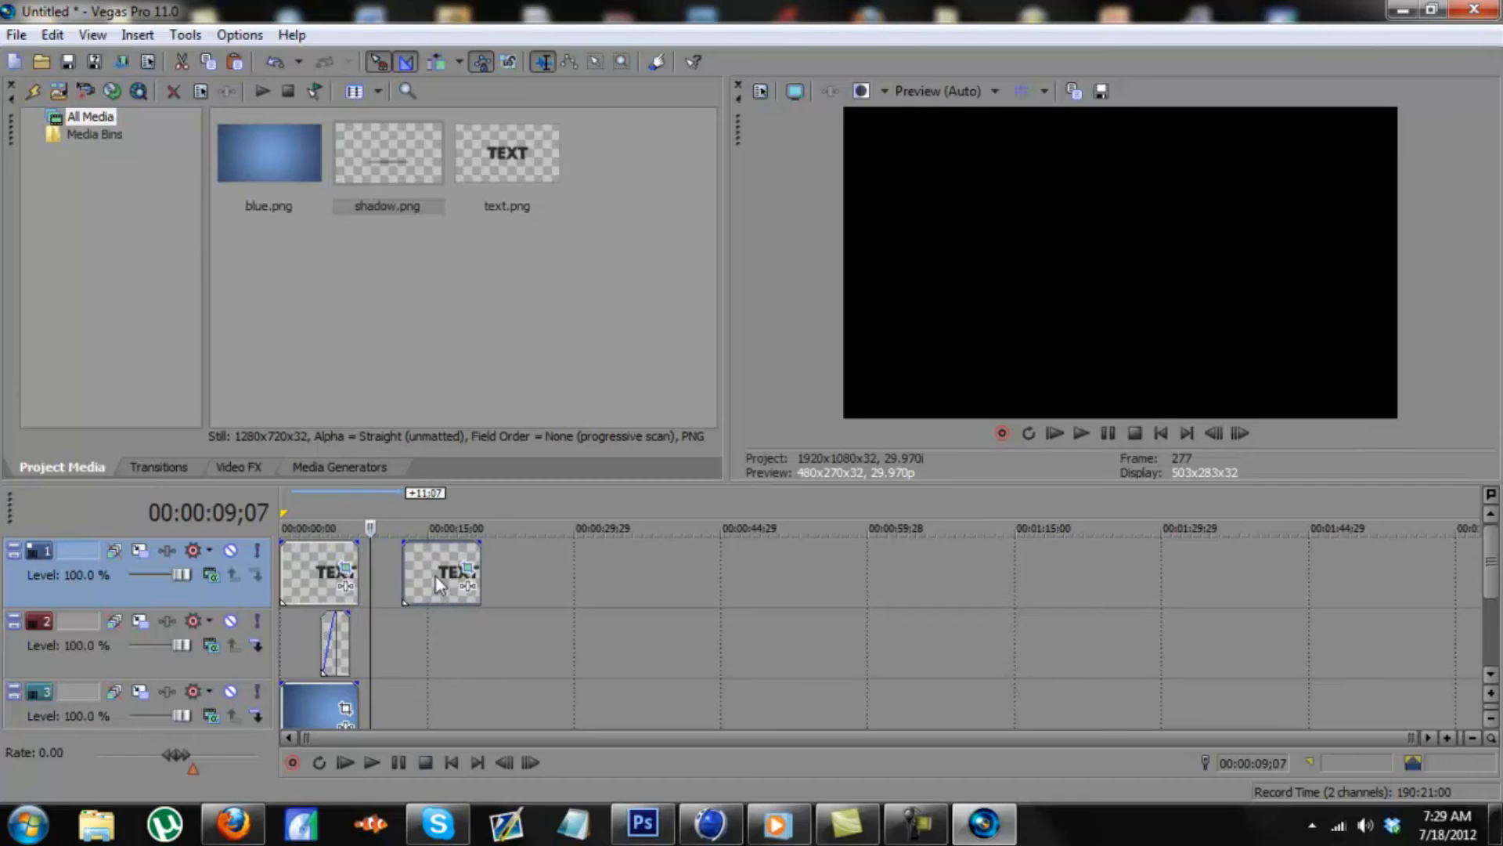
pyautogui.press('Delete')
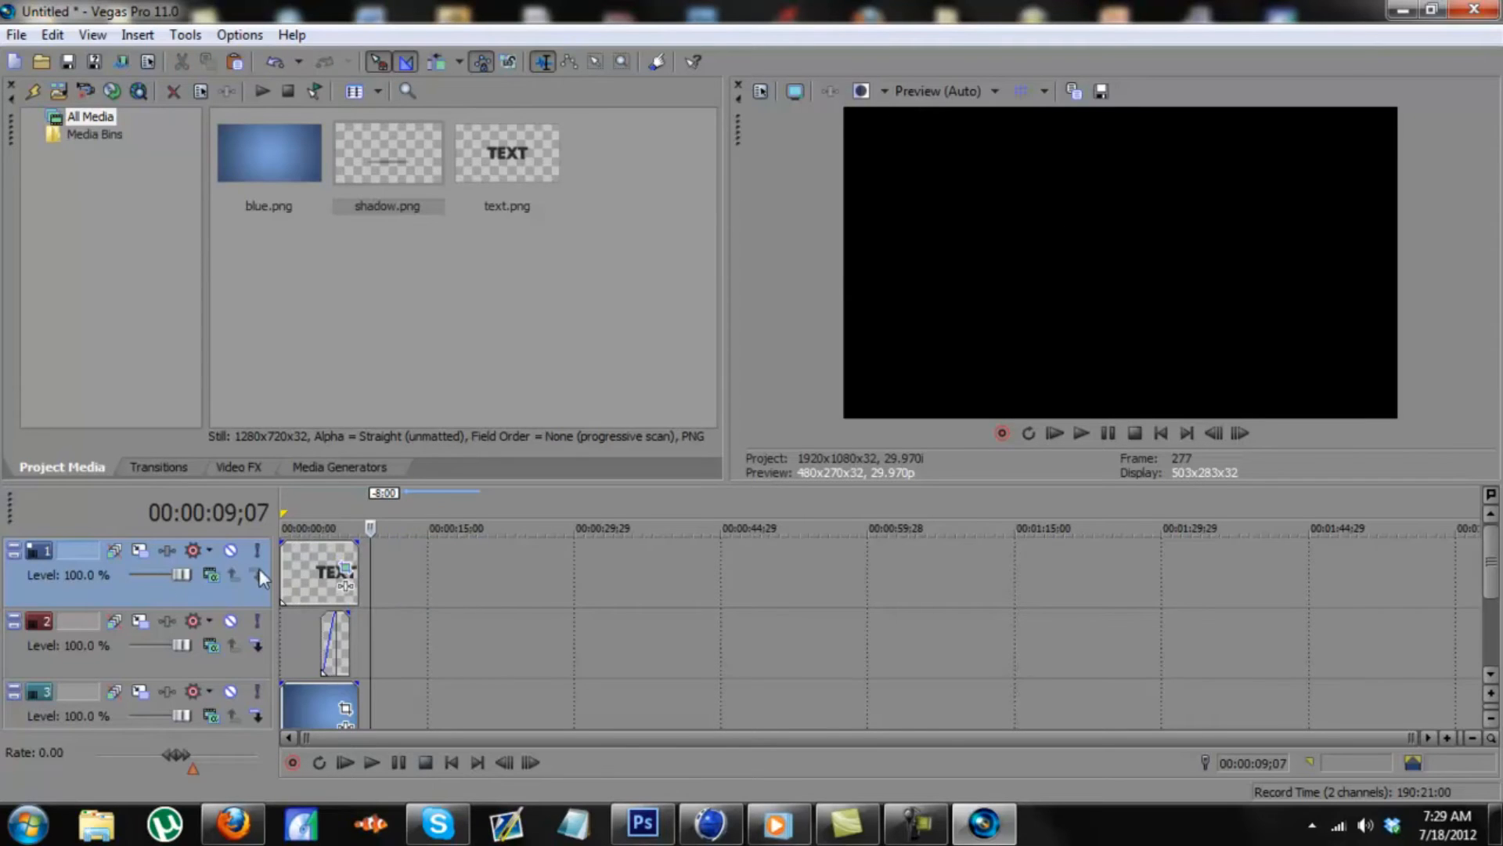
# - Duplicate the text track and place the playhead at 00:00:01;00 over the two text clips
pyautogui.rightClick(221, 587)
pyautogui.click(235, 356)
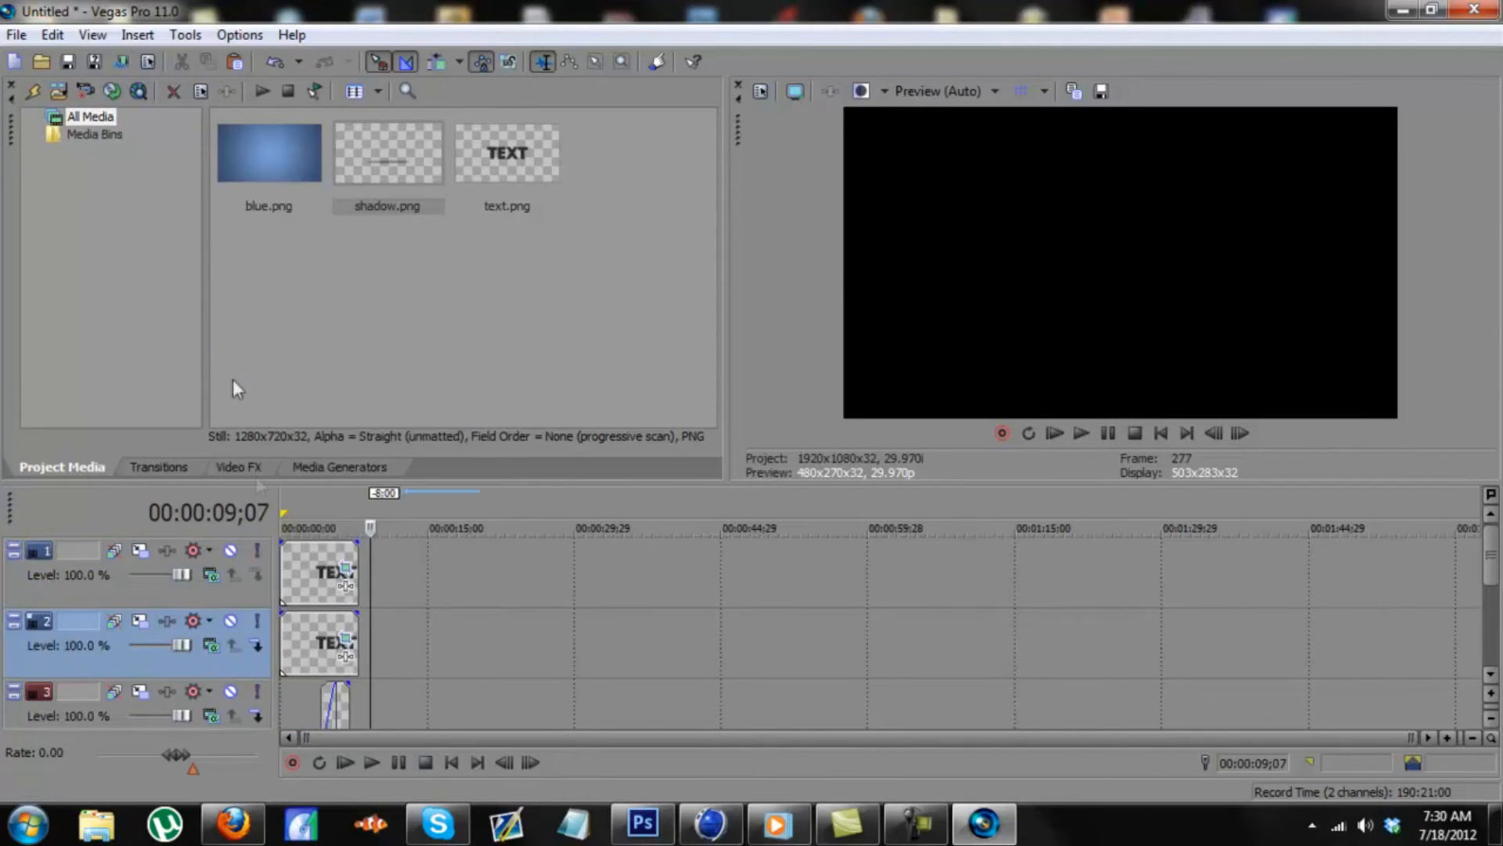
pyautogui.click(289, 627)
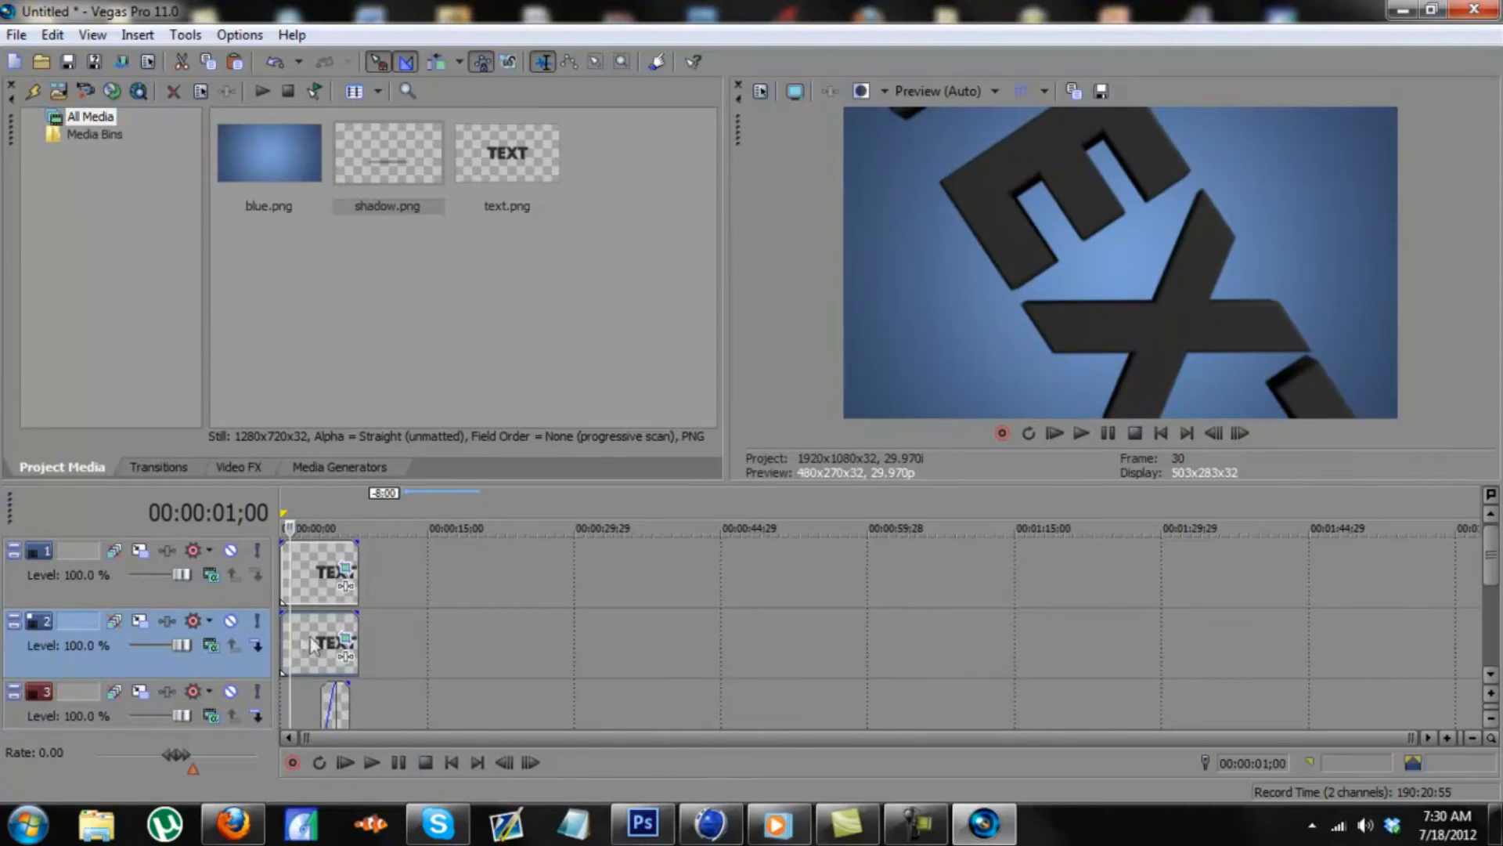
# - Step through the text zoom frame by frame between 00:00:01;00 and 00:00:01;24 to examine possible cut points
pyautogui.moveTo(288, 591); pyautogui.dragTo(291, 590)
pyautogui.press('Left')
pyautogui.press('Left')
pyautogui.press('Right')
pyautogui.press('Right')
pyautogui.press('Right')
pyautogui.press('Right')
pyautogui.press('Right')
pyautogui.press('Right')
pyautogui.press('Right')
pyautogui.press('Right')
pyautogui.press('Right')
pyautogui.press('Right')
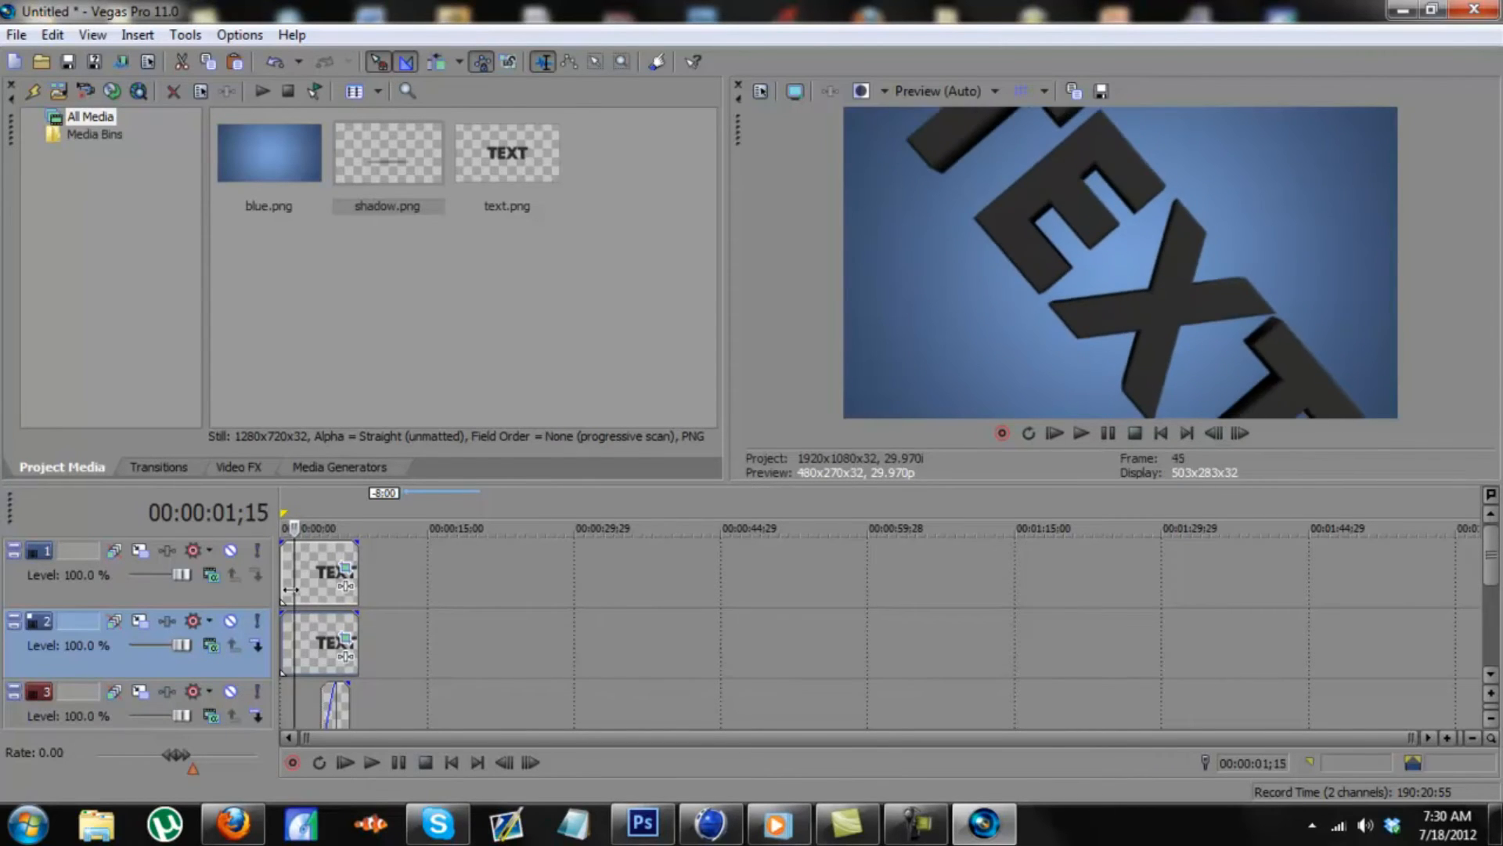
pyautogui.press('Left')
pyautogui.press('Left')
pyautogui.press('Left')
pyautogui.press('Left')
pyautogui.press('Left')
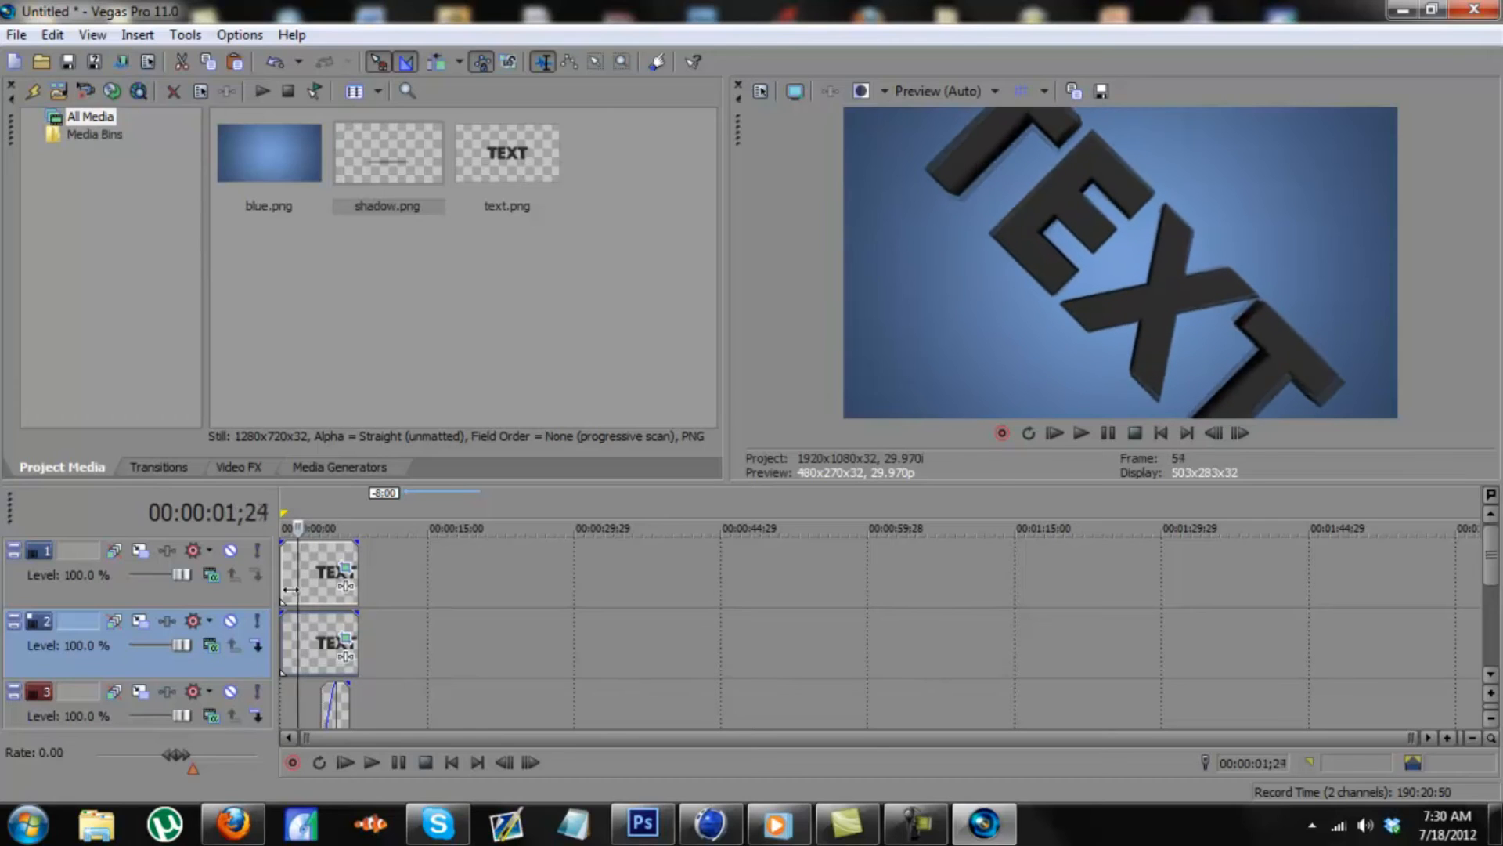
pyautogui.press('Left')
pyautogui.press('Left')
pyautogui.press('Left')
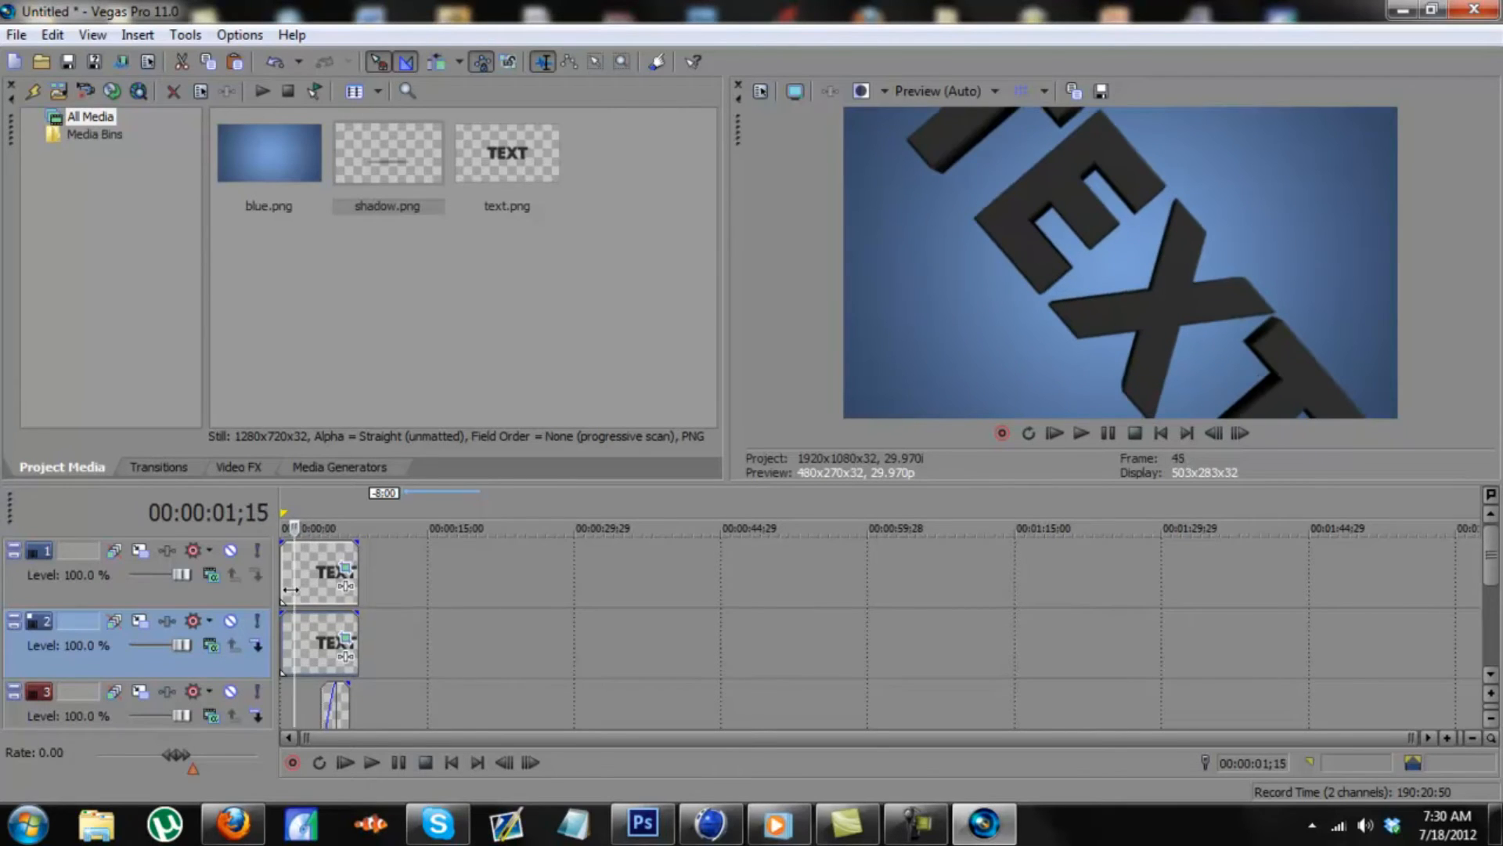
pyautogui.press('Left')
pyautogui.press('Left')
pyautogui.press('Right')
pyautogui.press('Right')
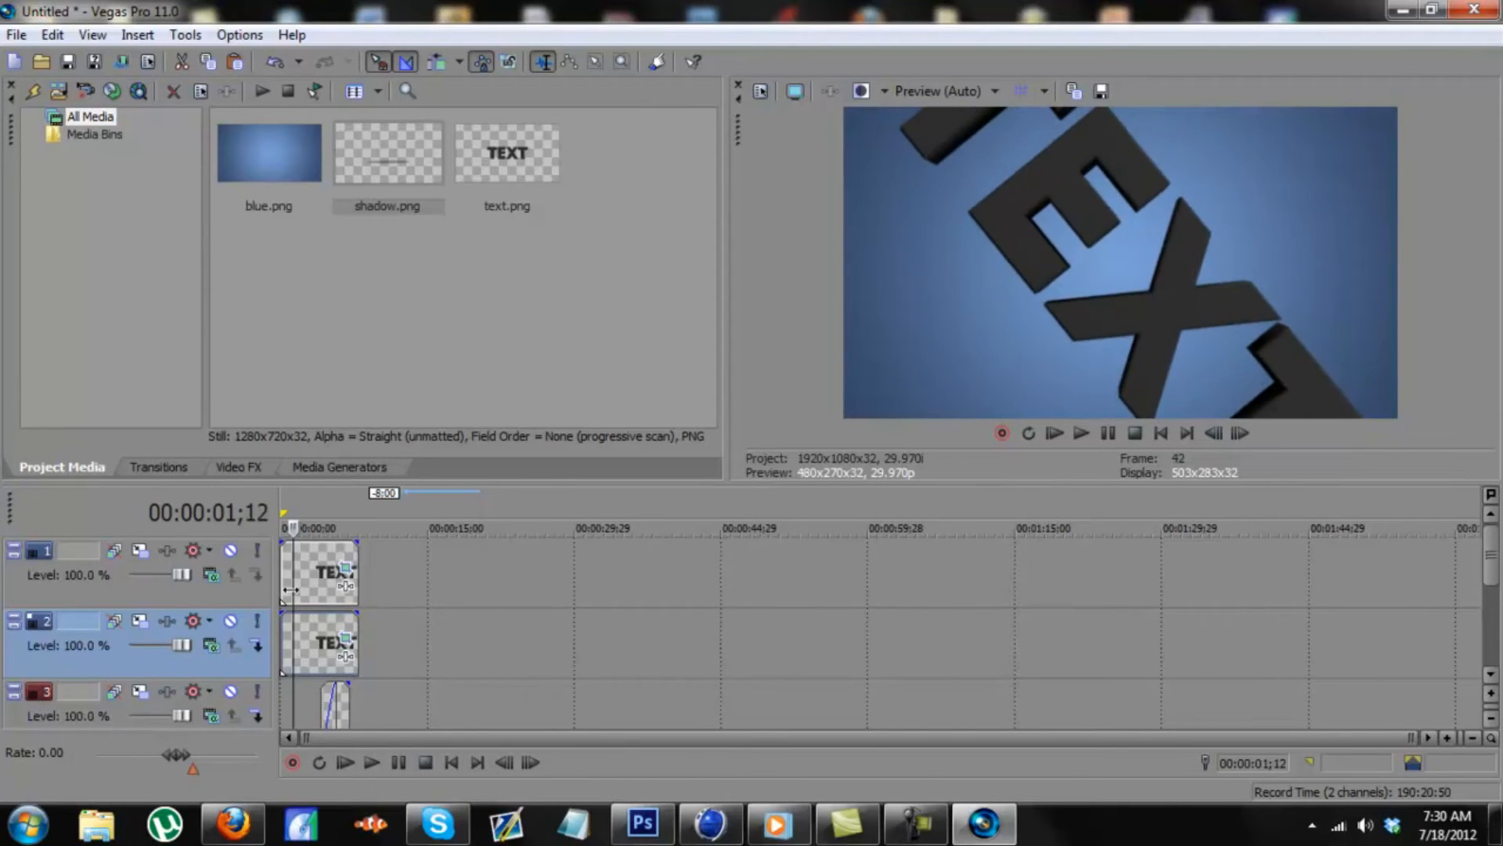
# - Try splitting the text clip on track 2 at 00:00:01;12 and undo the split
pyautogui.press('s')
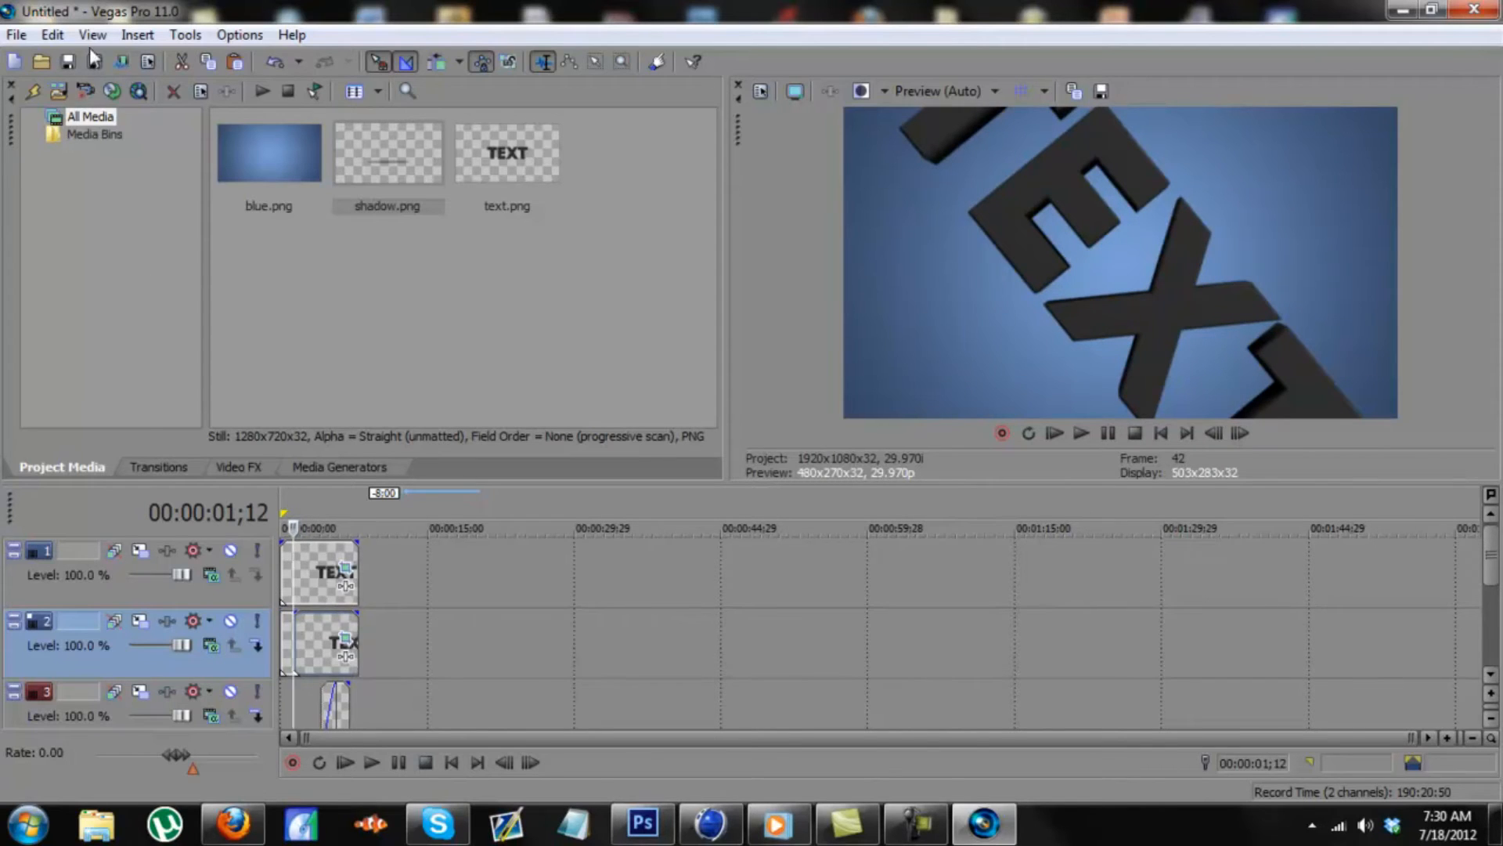
pyautogui.click(55, 35)
pyautogui.click(87, 60)
# - Split the text clip on track 1 at 00:00:01;14 and extend the end of the shadow clip on track 3 by 27 frames
pyautogui.click(297, 566)
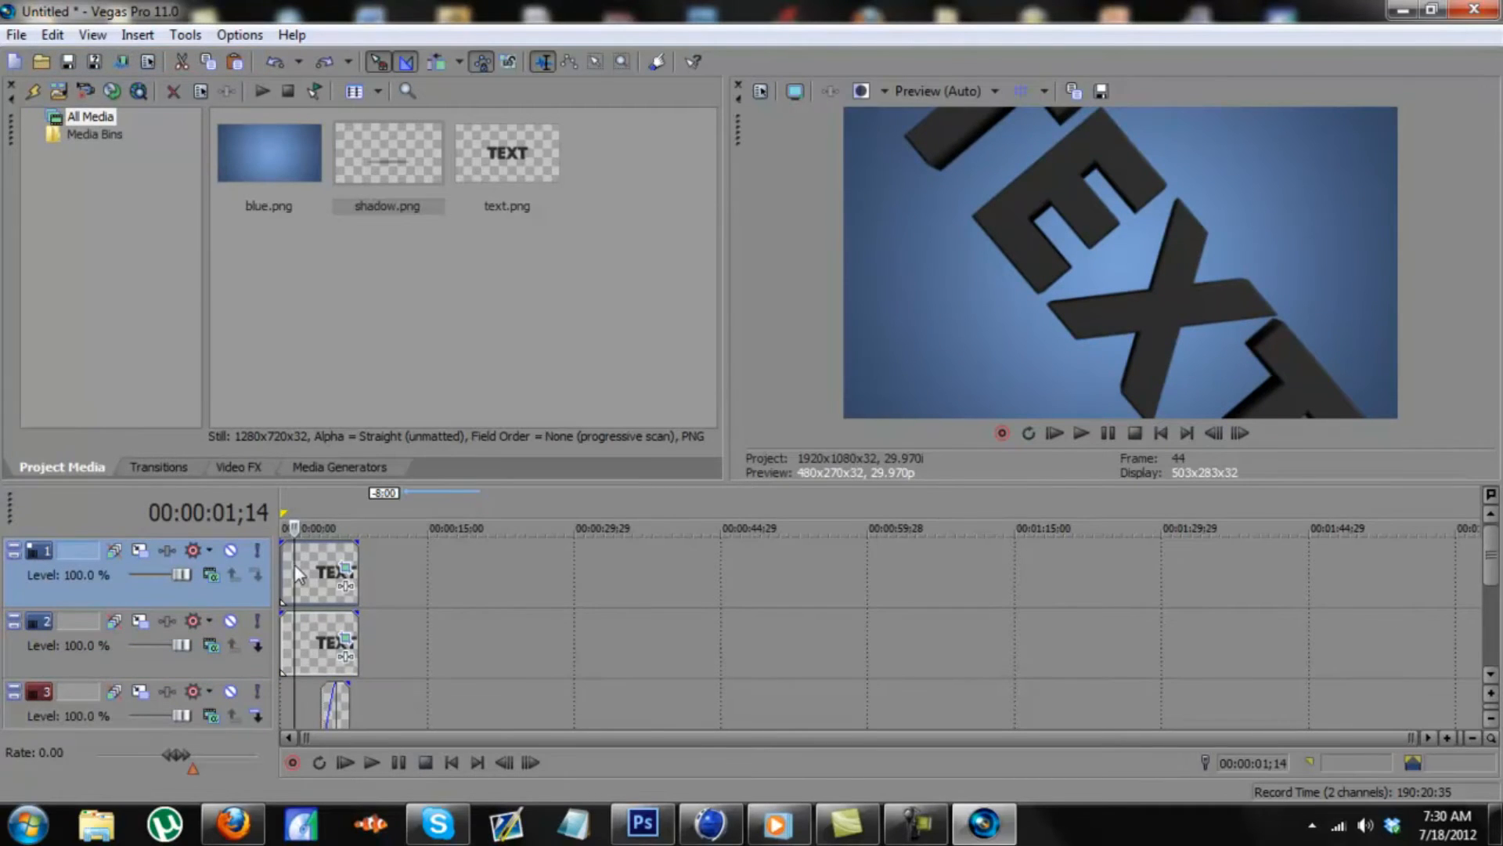
pyautogui.press('s')
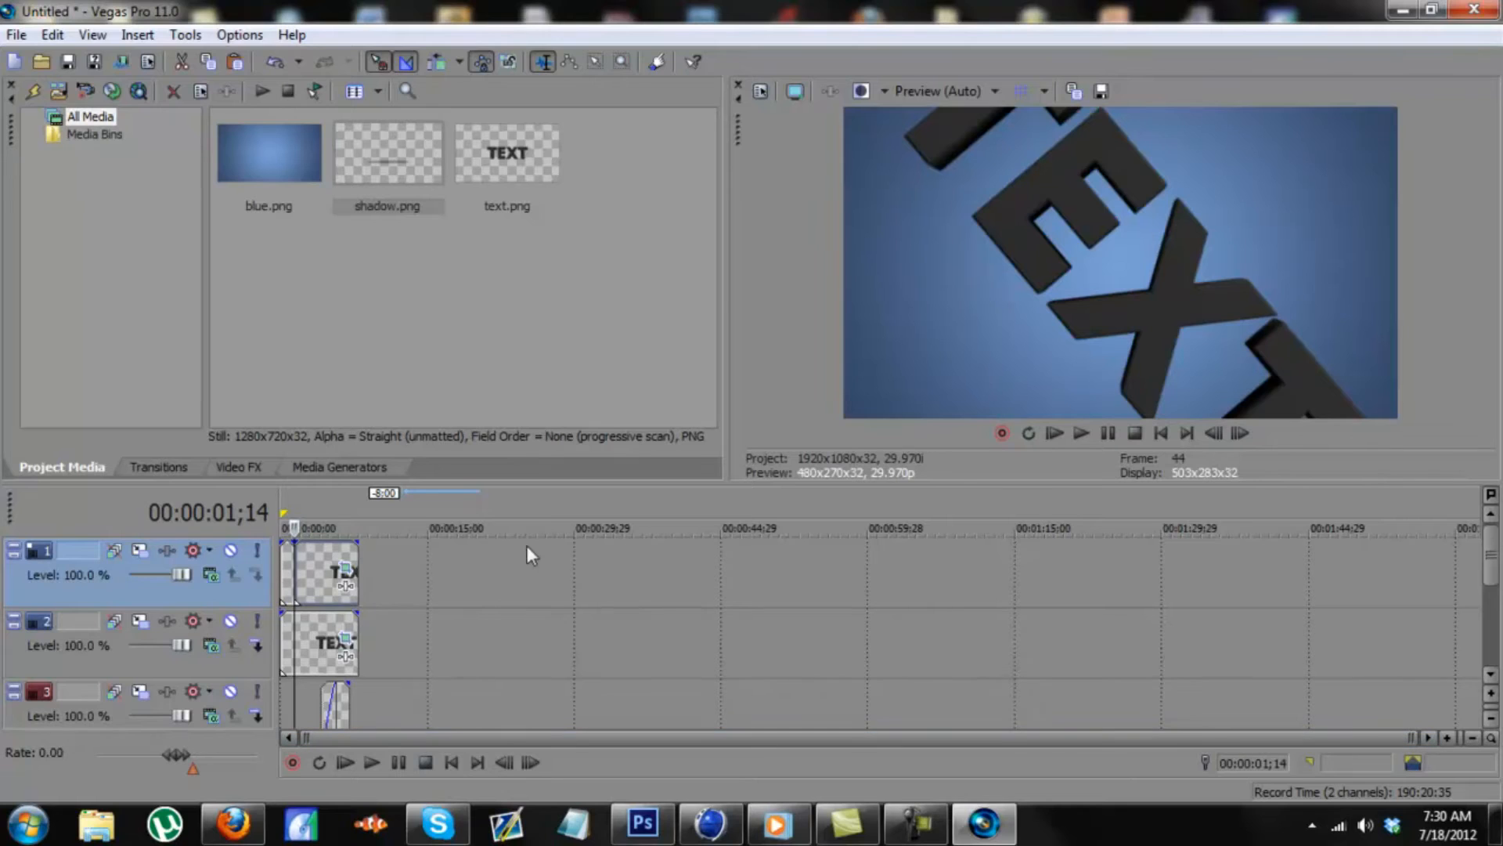
pyautogui.click(349, 552)
pyautogui.moveTo(349, 551); pyautogui.dragTo(346, 550)
pyautogui.moveTo(347, 711); pyautogui.dragTo(360, 710)
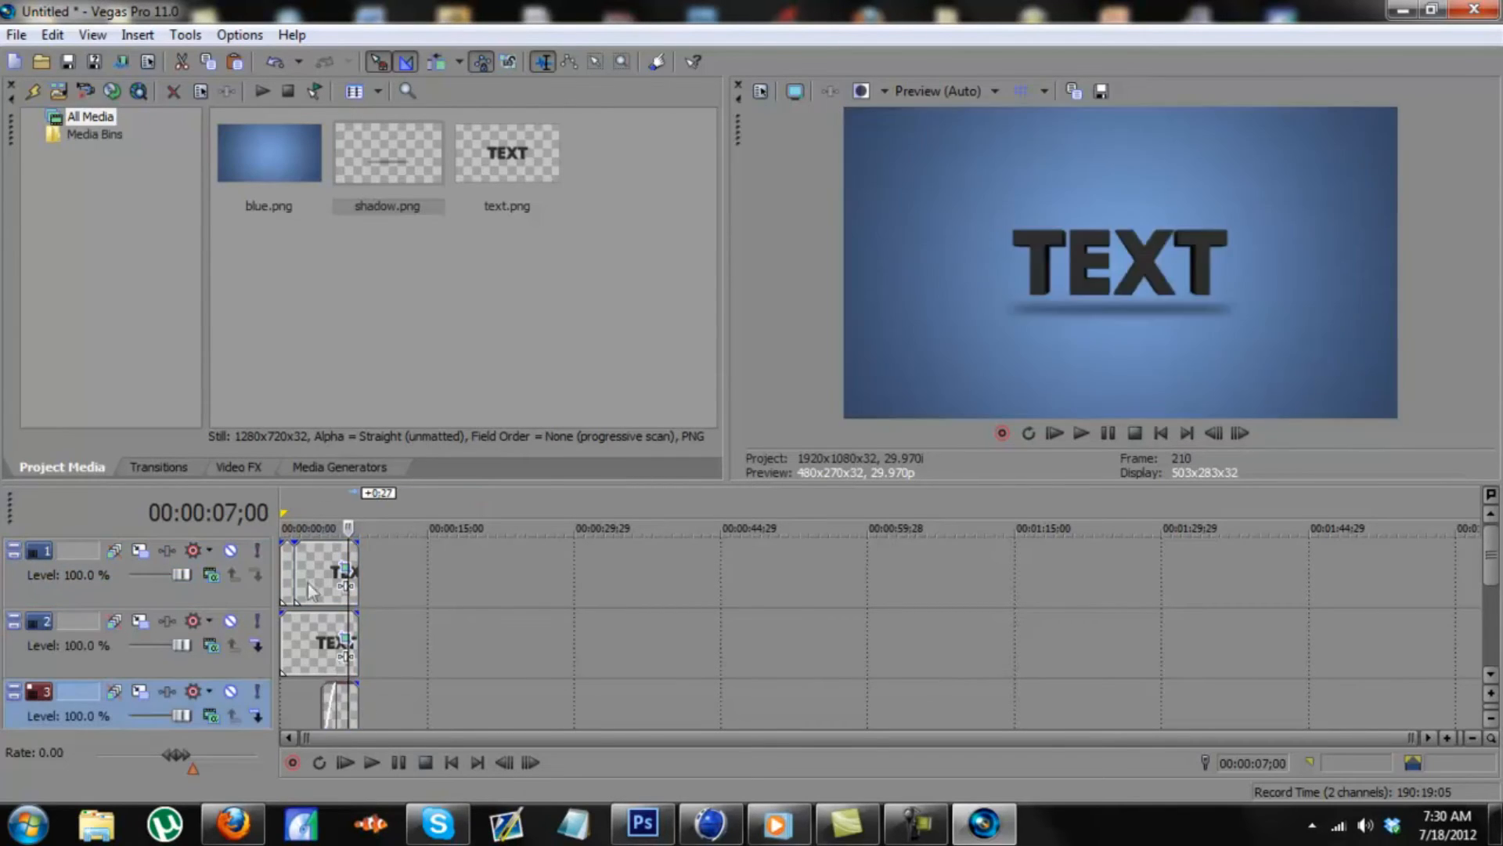
# - Split the text clip on track 1 at 00:00:06;02 and delete its middle section
pyautogui.click(338, 552)
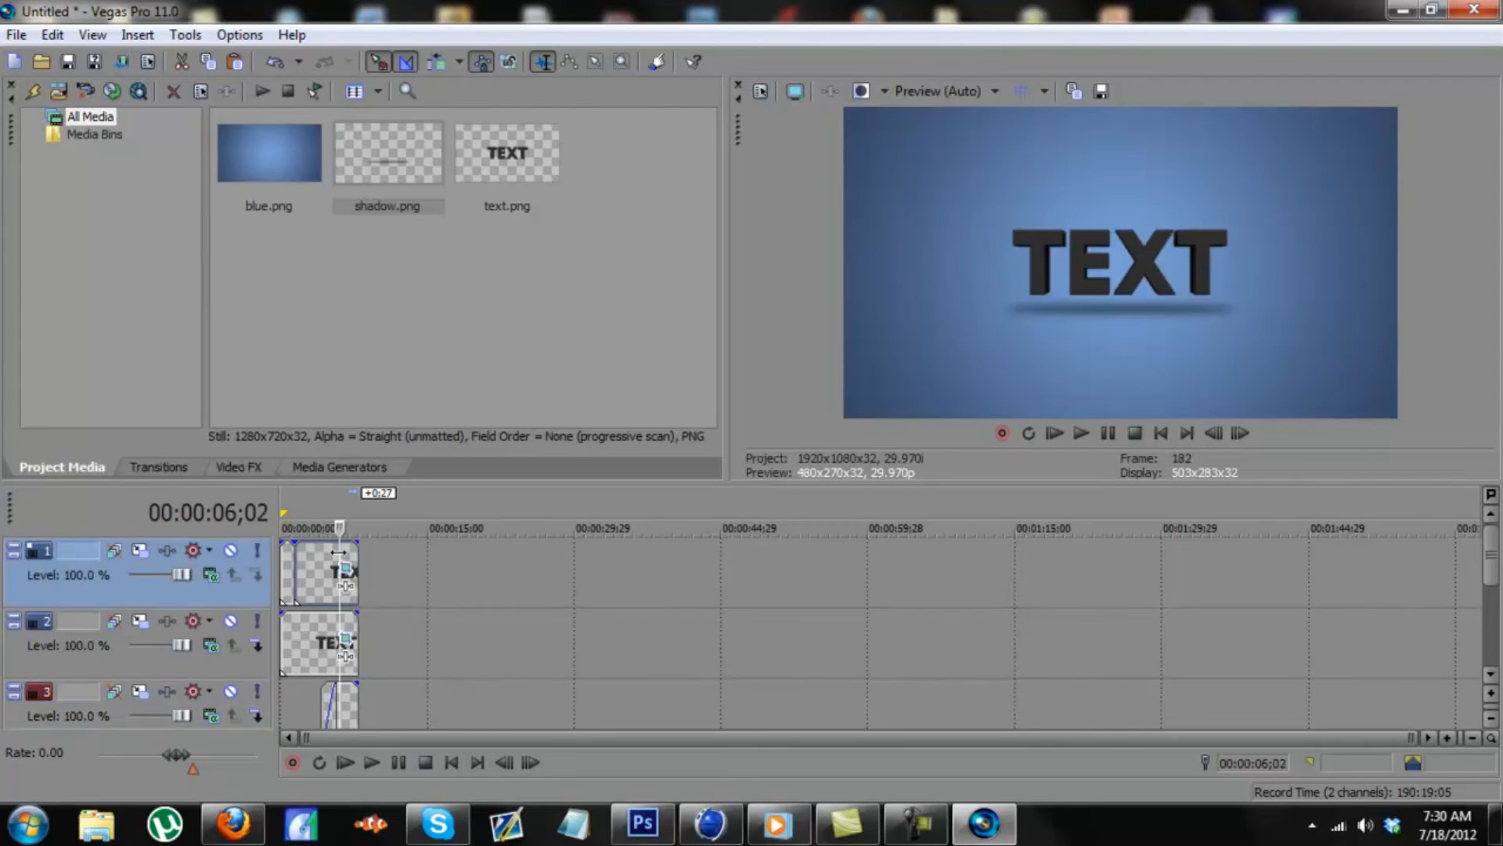
pyautogui.press('s')
pyautogui.click(312, 562)
pyautogui.press('Delete')
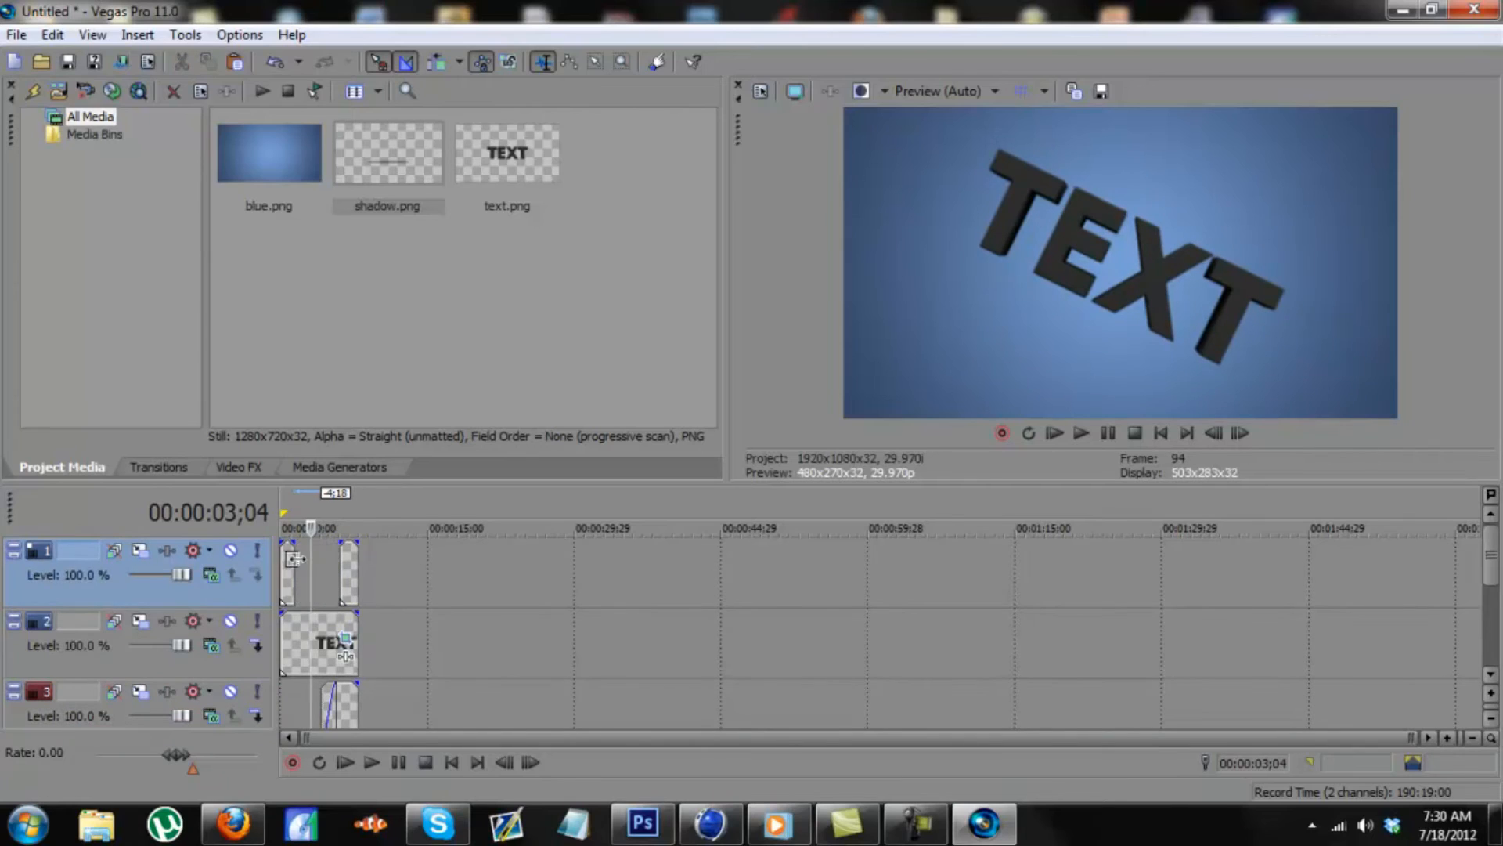
# - Apply the Gaussian Blur effect with the Medium Blur preset to the first text clip on track 1
pyautogui.click(282, 553)
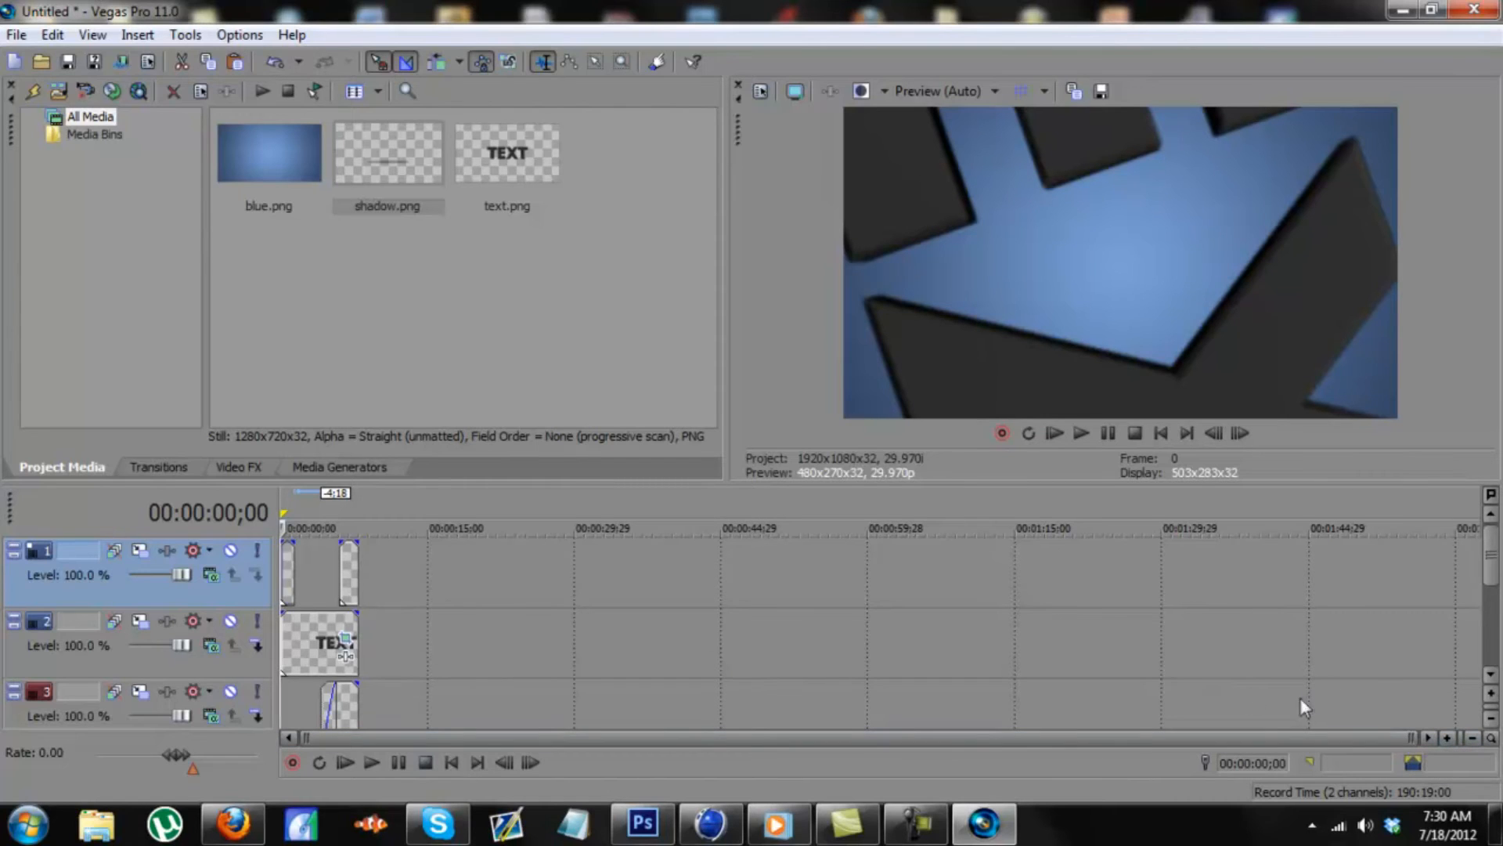
pyautogui.click(1446, 738)
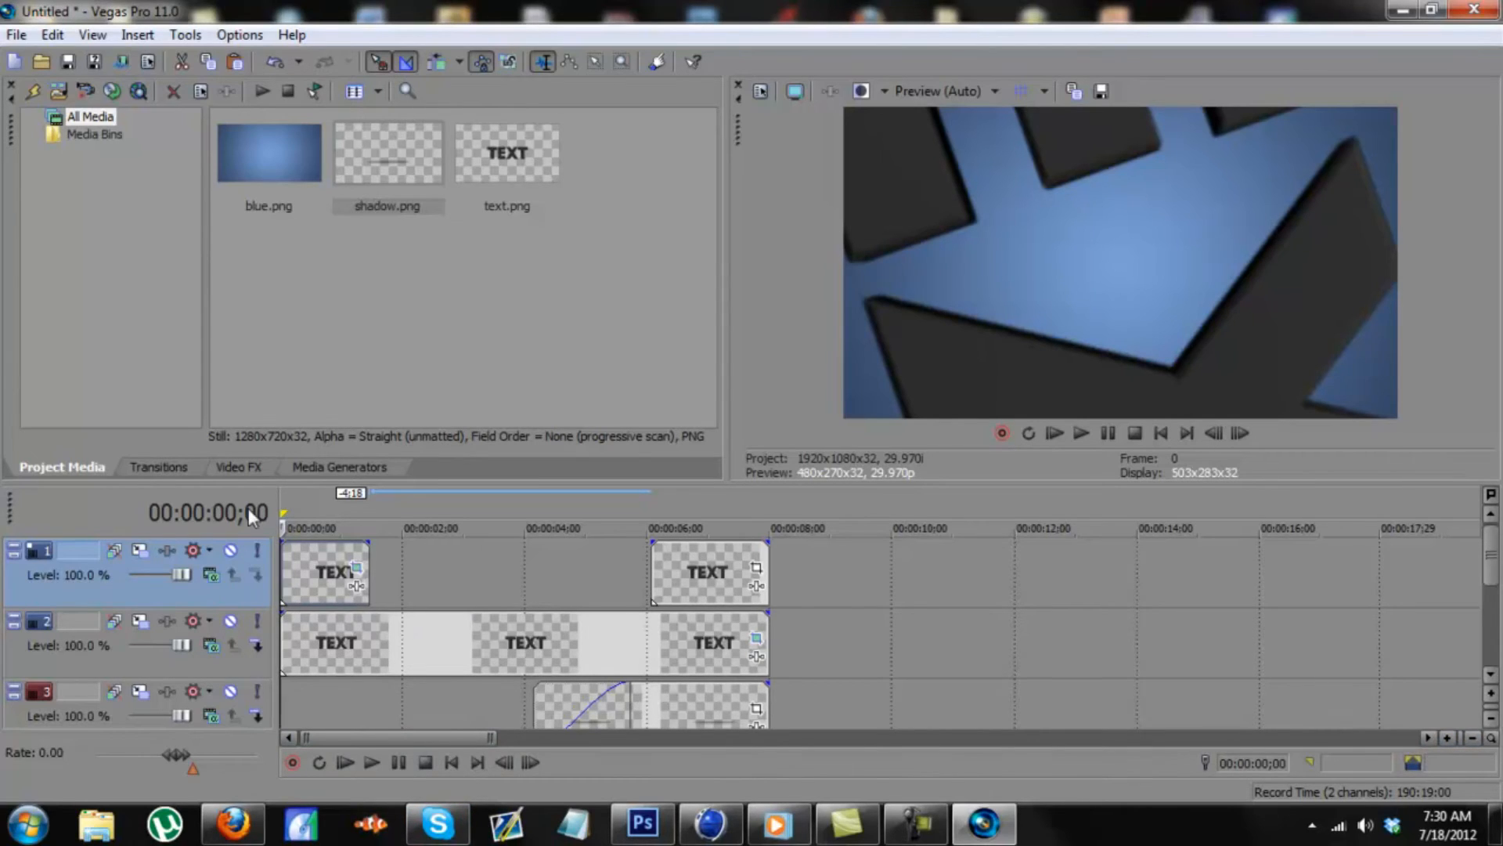
pyautogui.click(240, 468)
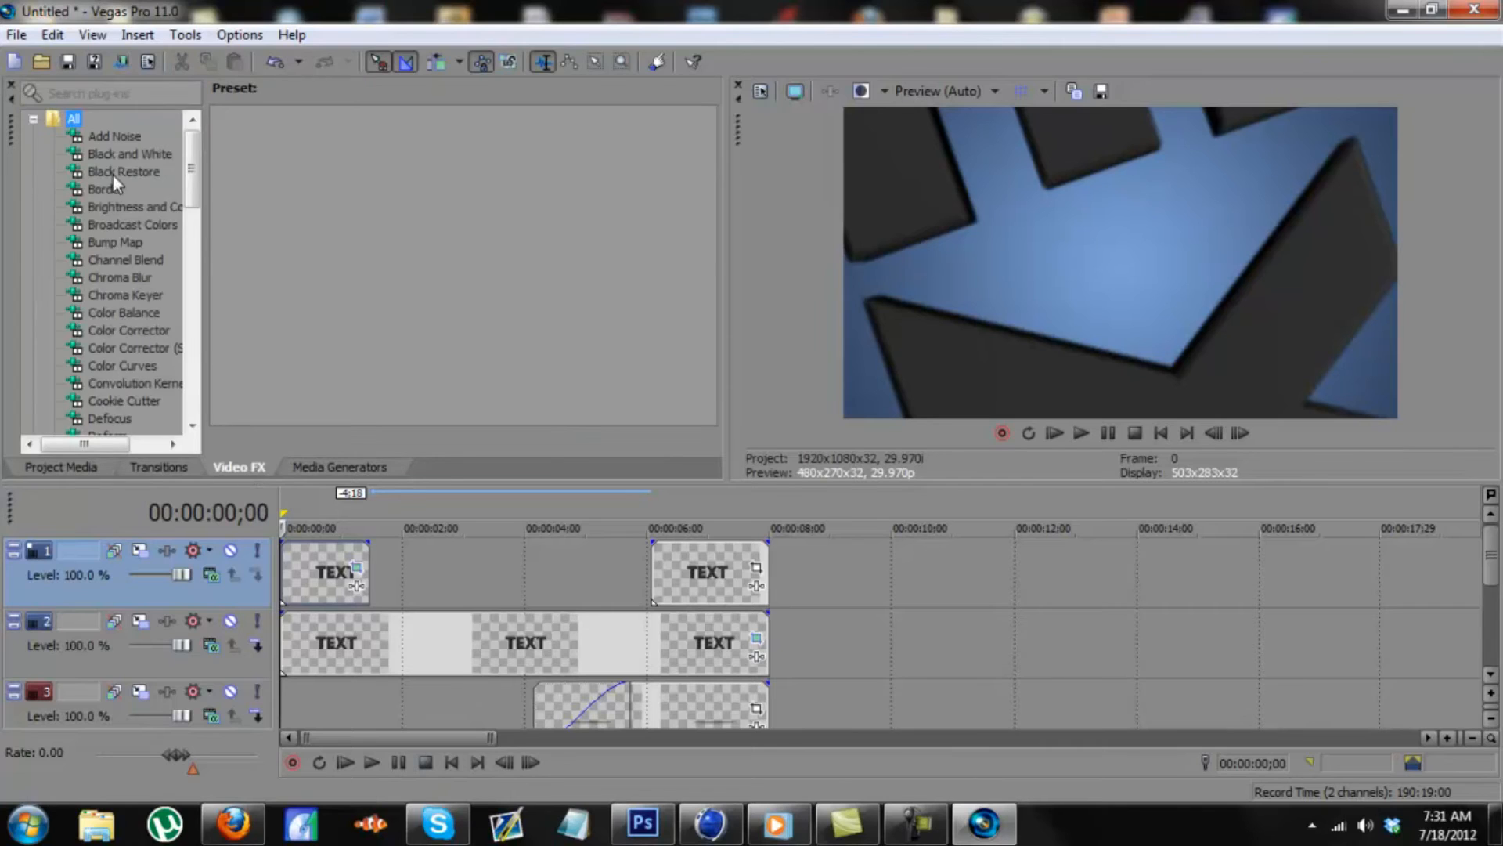
pyautogui.moveTo(193, 184); pyautogui.dragTo(202, 255)
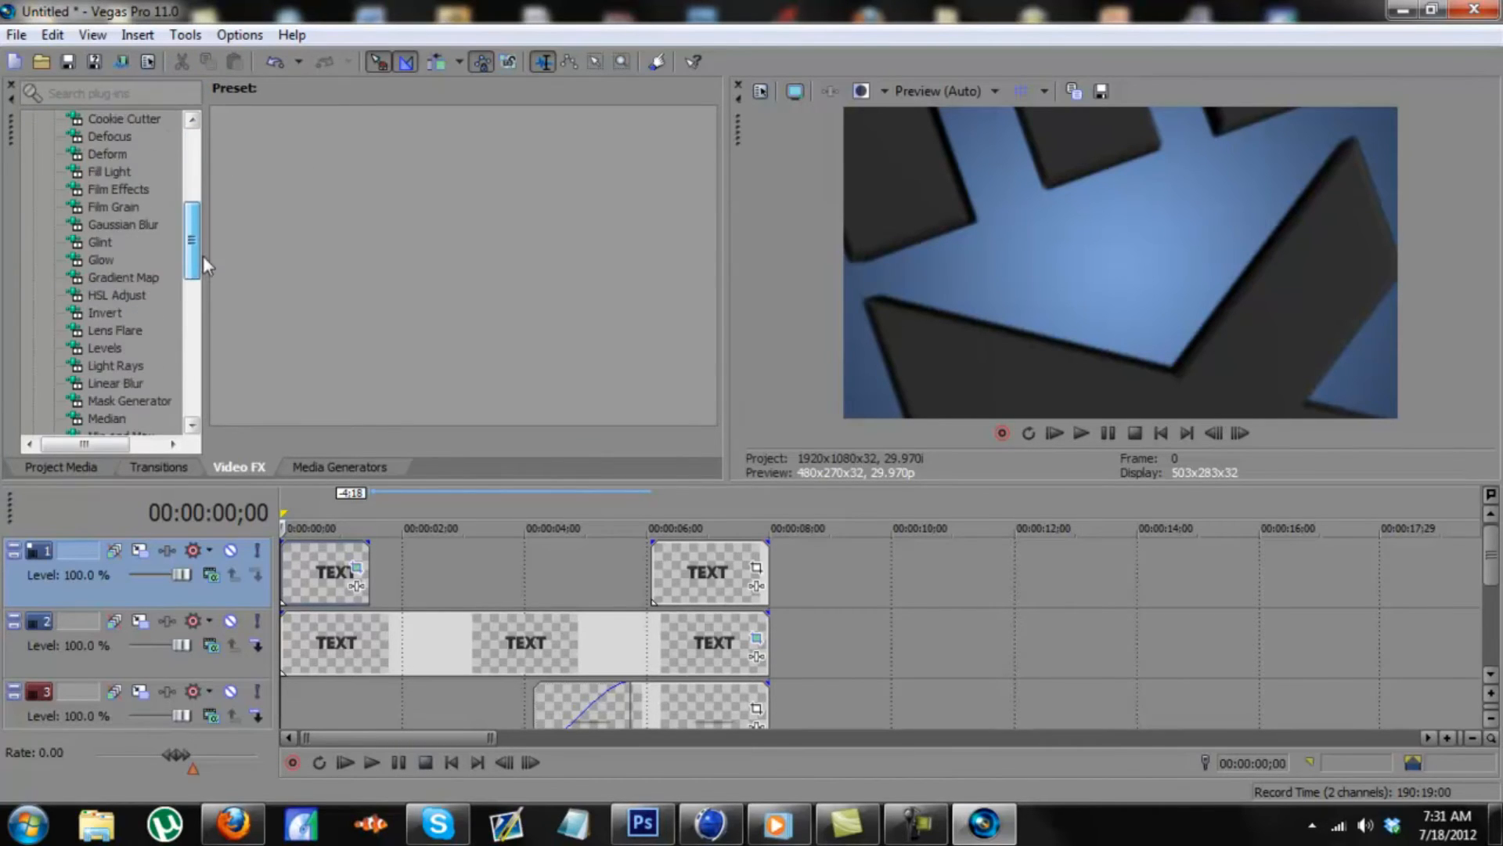
pyautogui.click(97, 226)
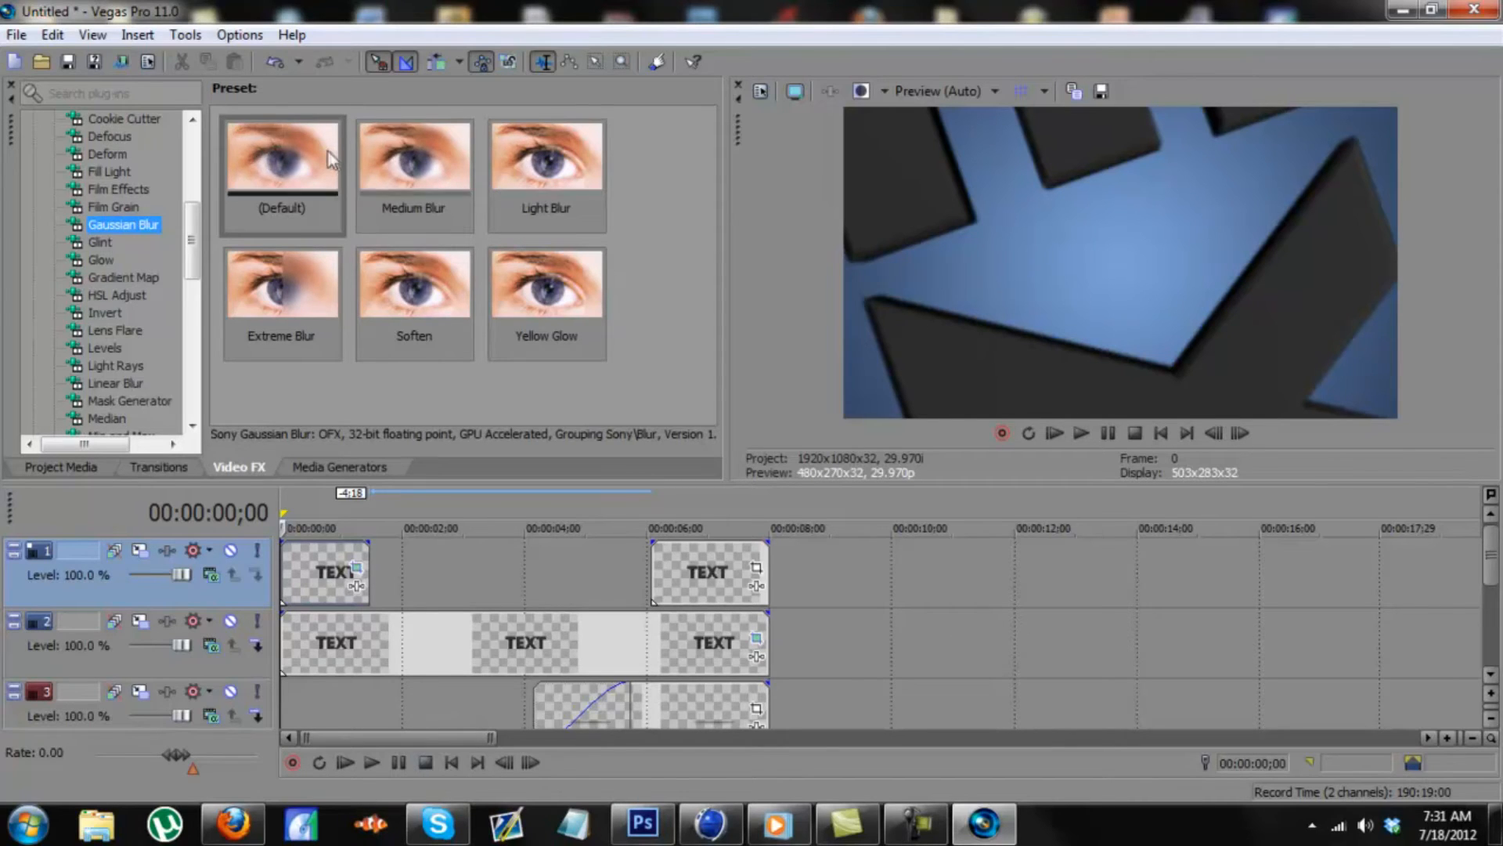
pyautogui.click(440, 150)
pyautogui.moveTo(343, 470); pyautogui.dragTo(305, 574)
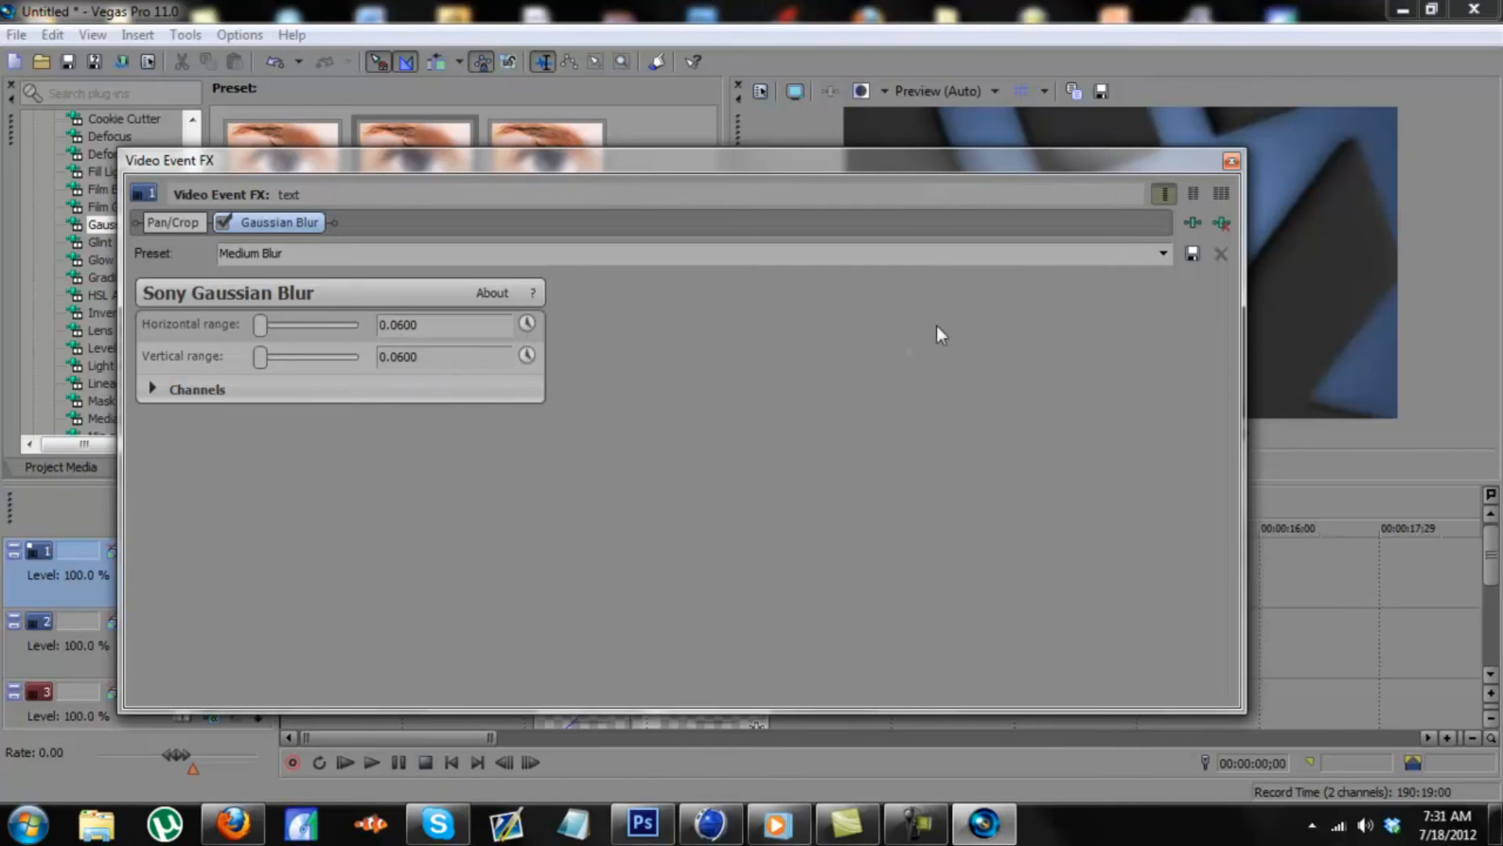
pyautogui.click(1230, 164)
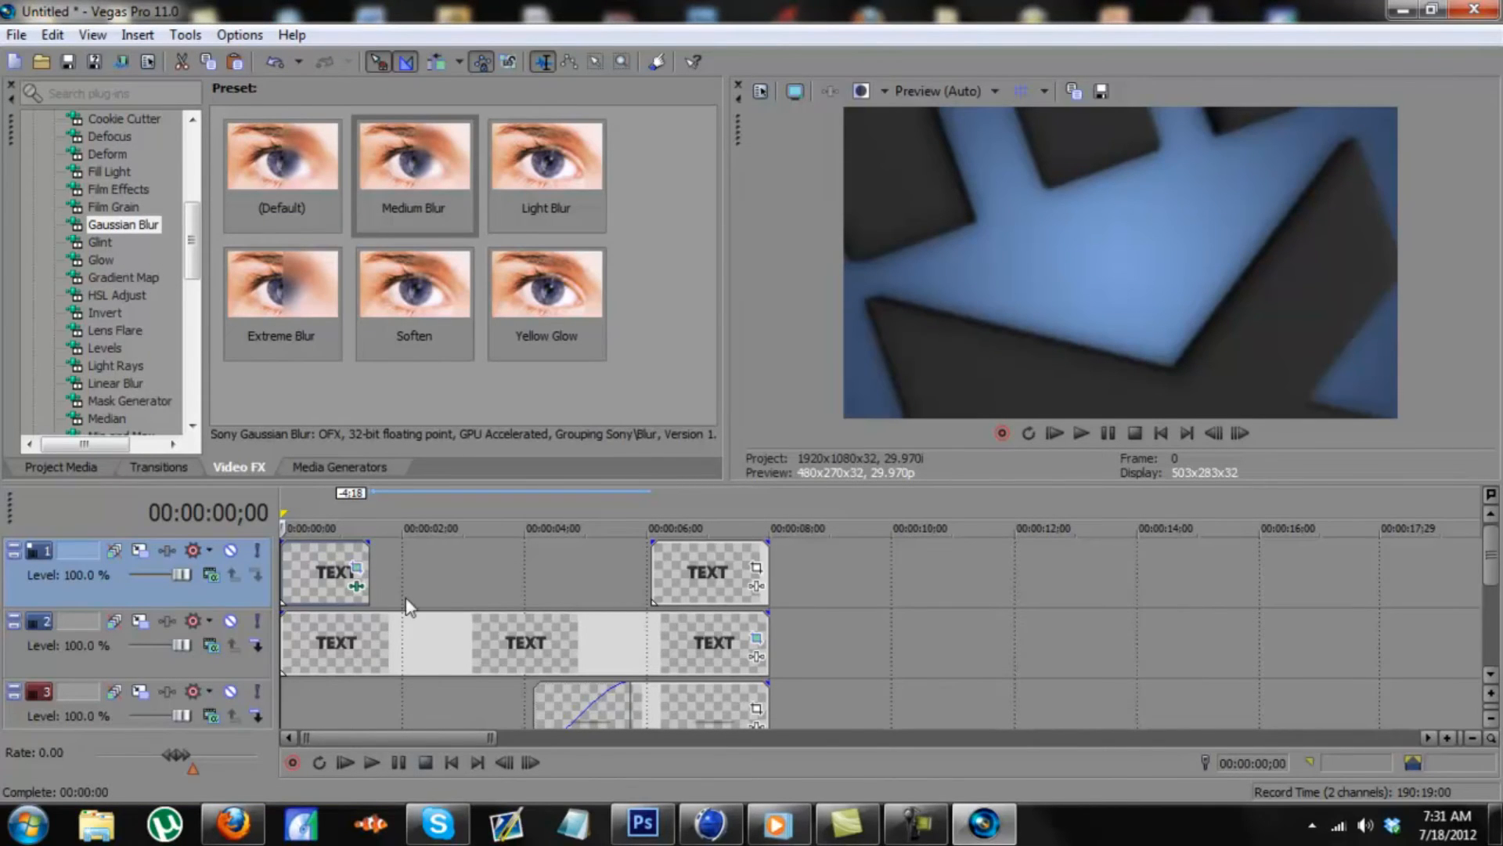
# - Split the text clip on track 2 at 00:00:01;14 and delete the part before the cut
pyautogui.click(366, 577)
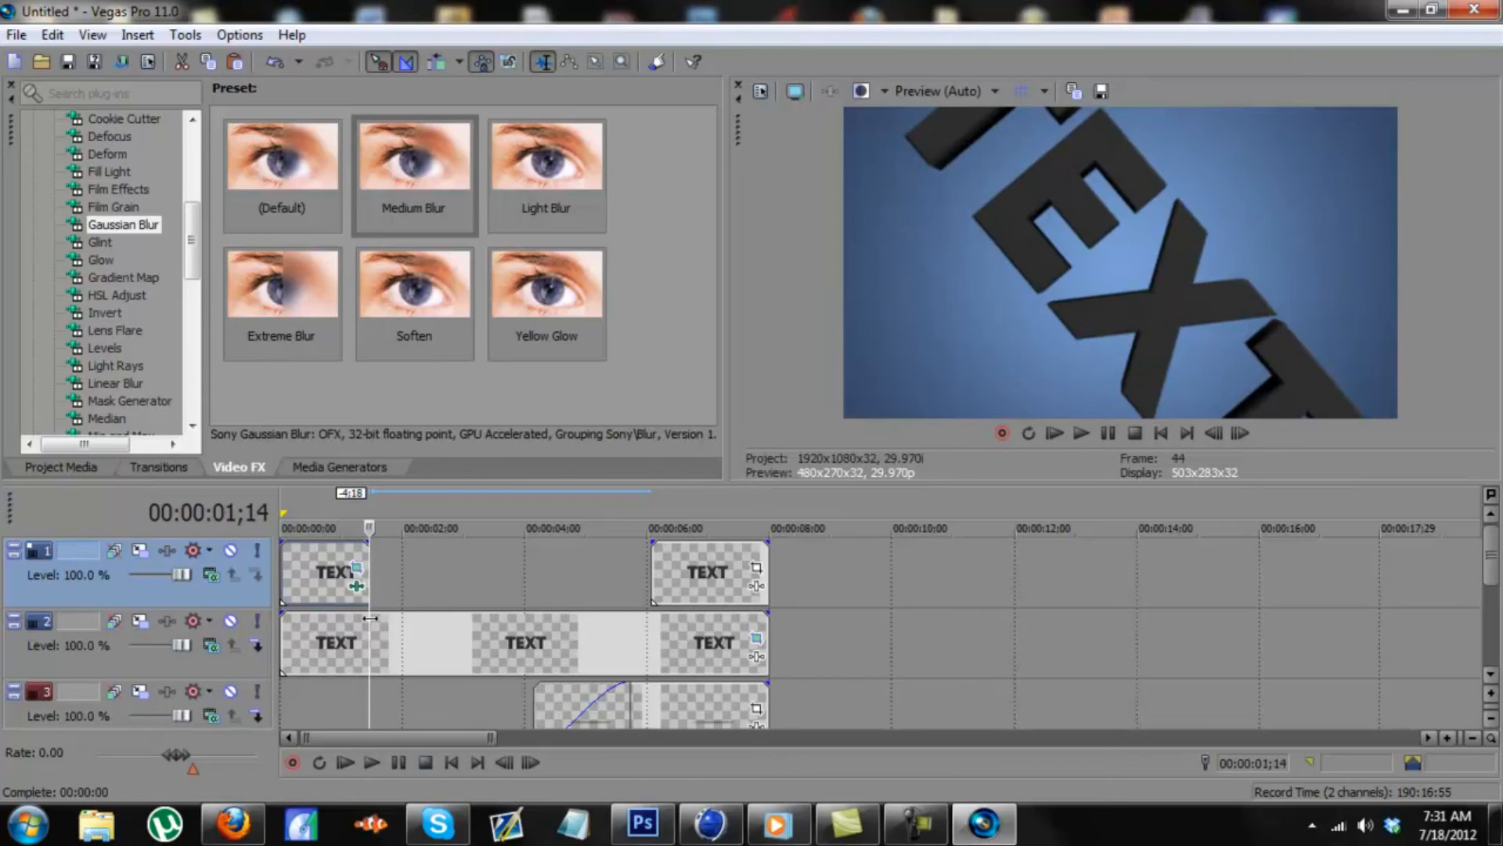
pyautogui.click(369, 646)
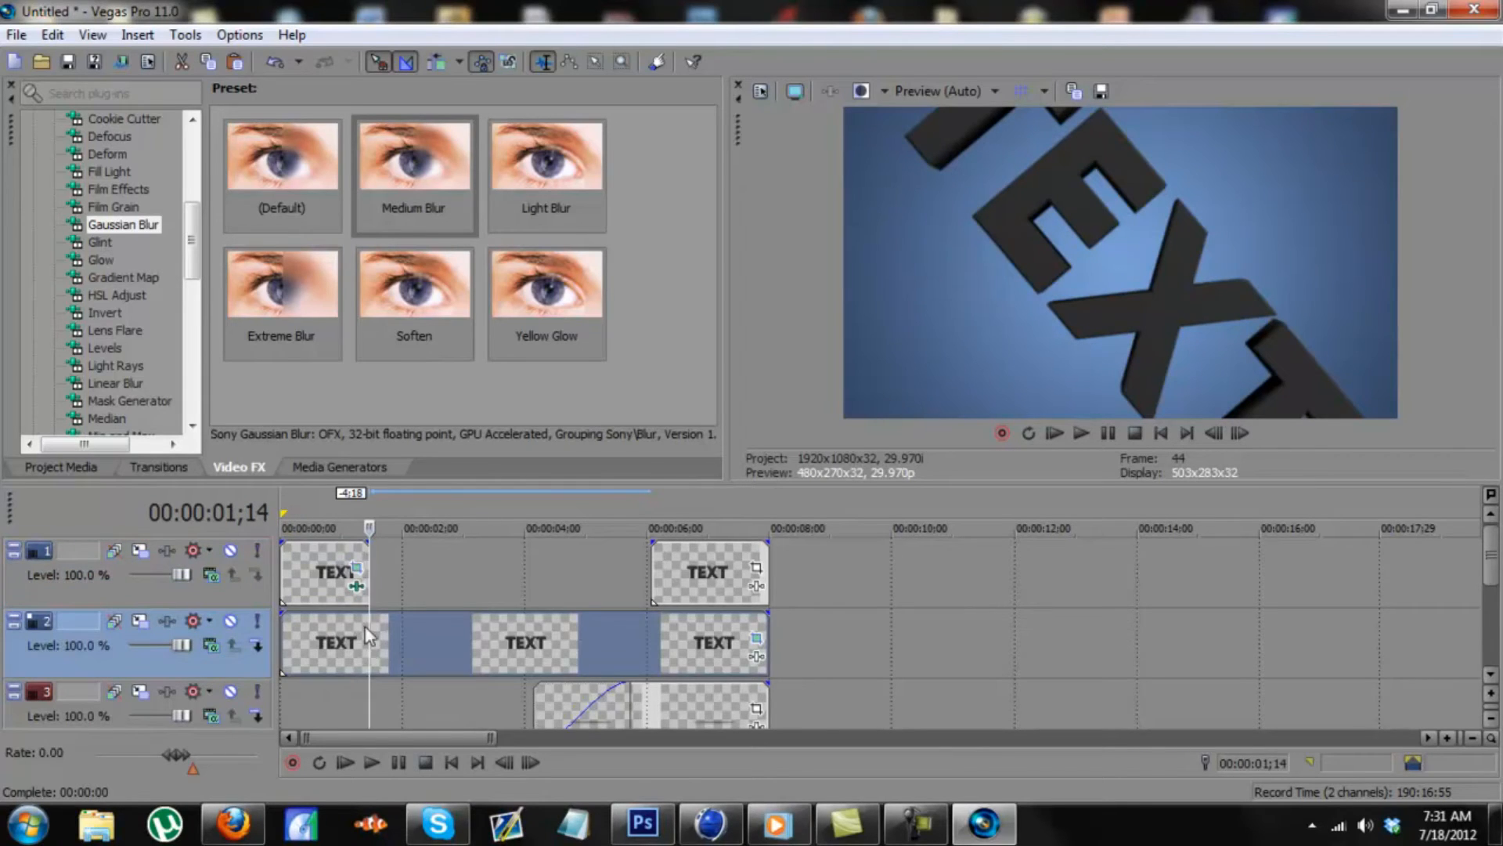
pyautogui.press('s')
pyautogui.click(343, 642)
pyautogui.press('Delete')
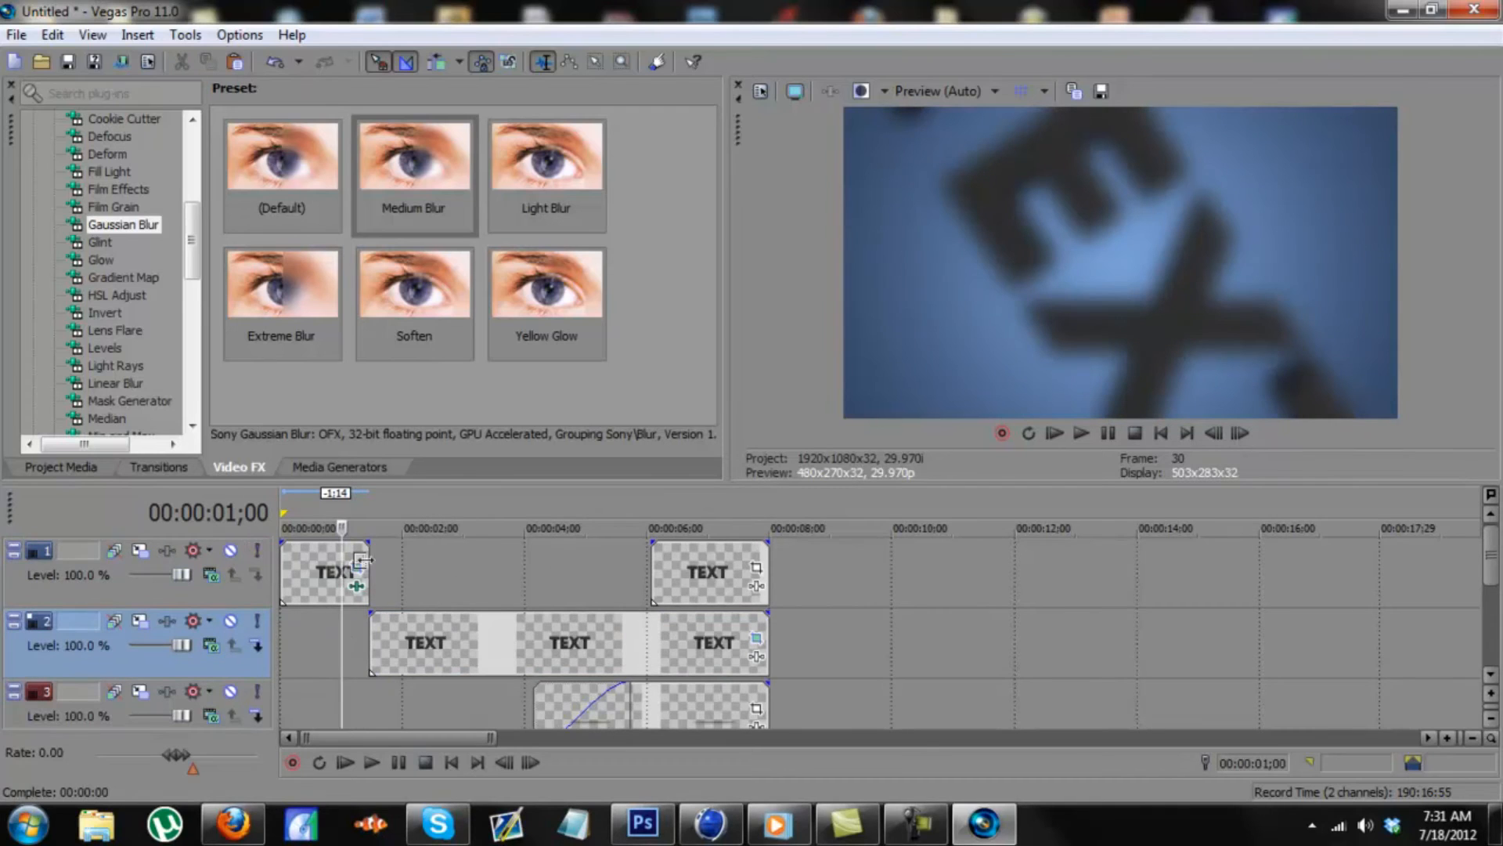
# - Play the animation from the start to check the blurred opening
pyautogui.click(268, 561)
pyautogui.press('space')
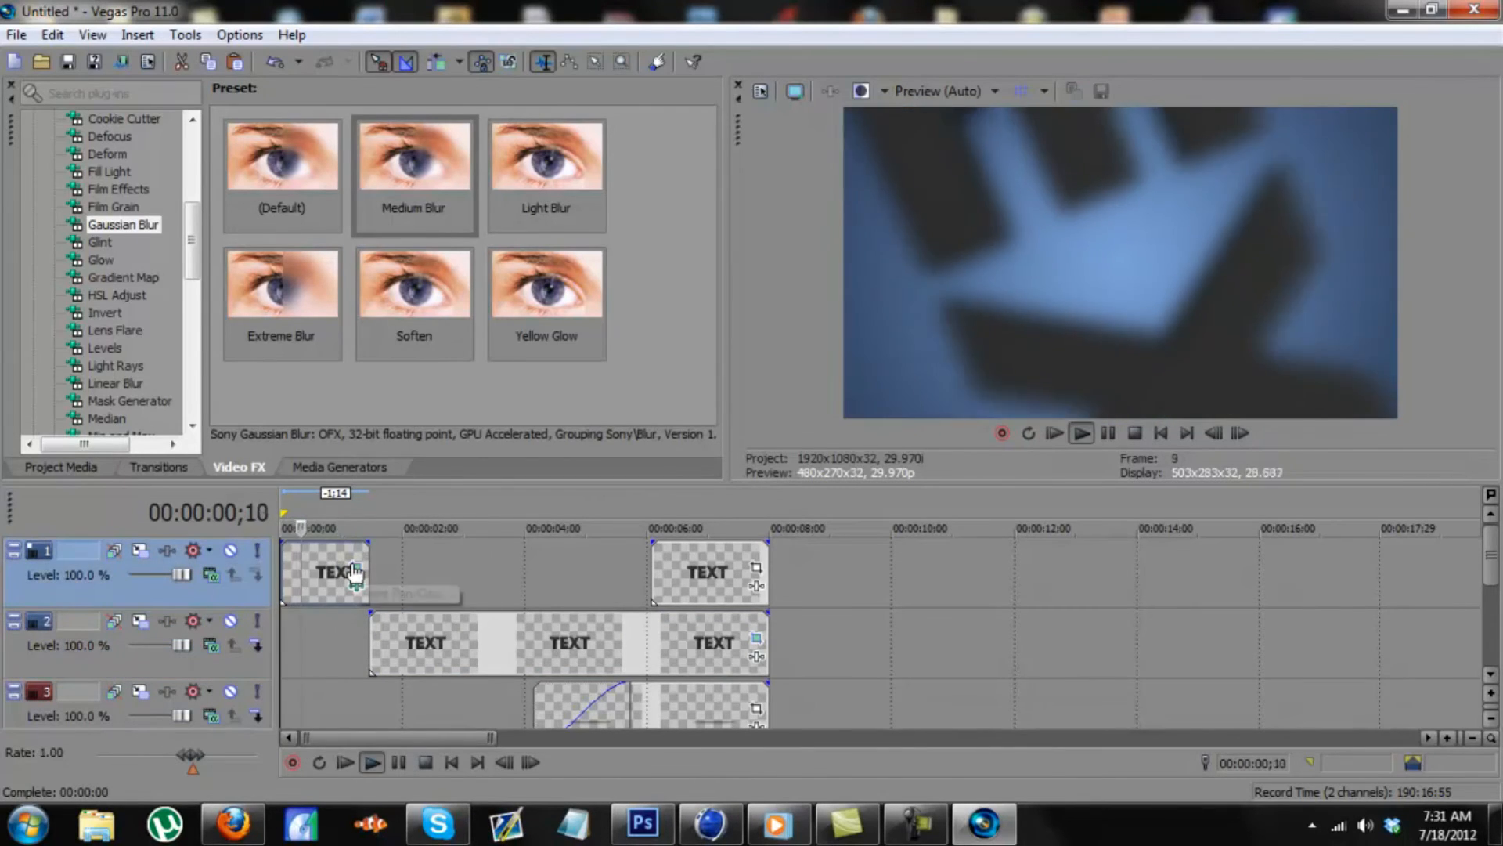
pyautogui.press('space')
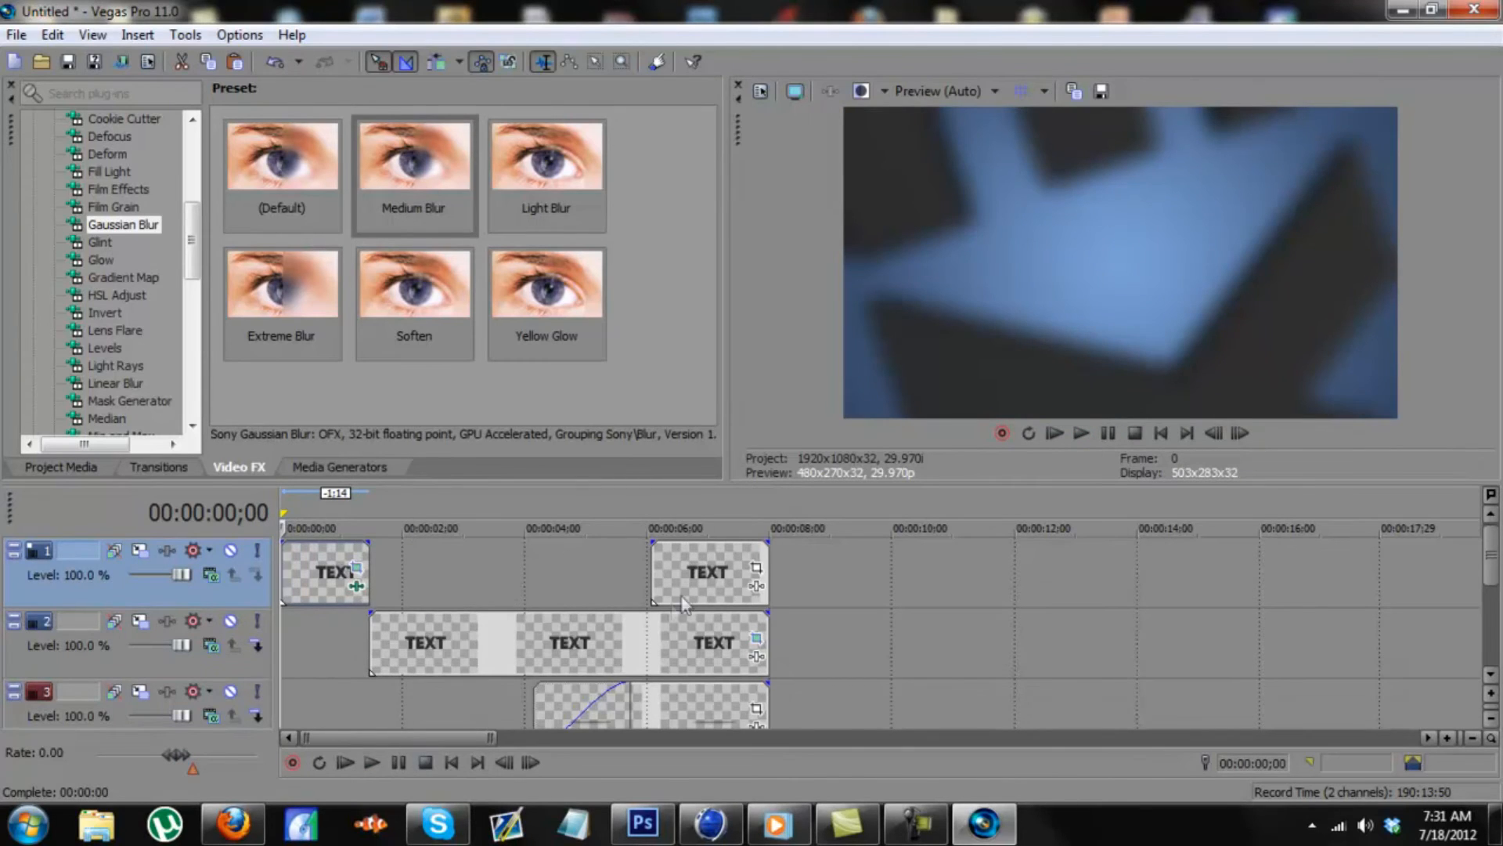
# - Apply the Gaussian Blur effect with the Medium Blur preset to the text clip on track 1 starting at 00:00:06;02
pyautogui.click(650, 622)
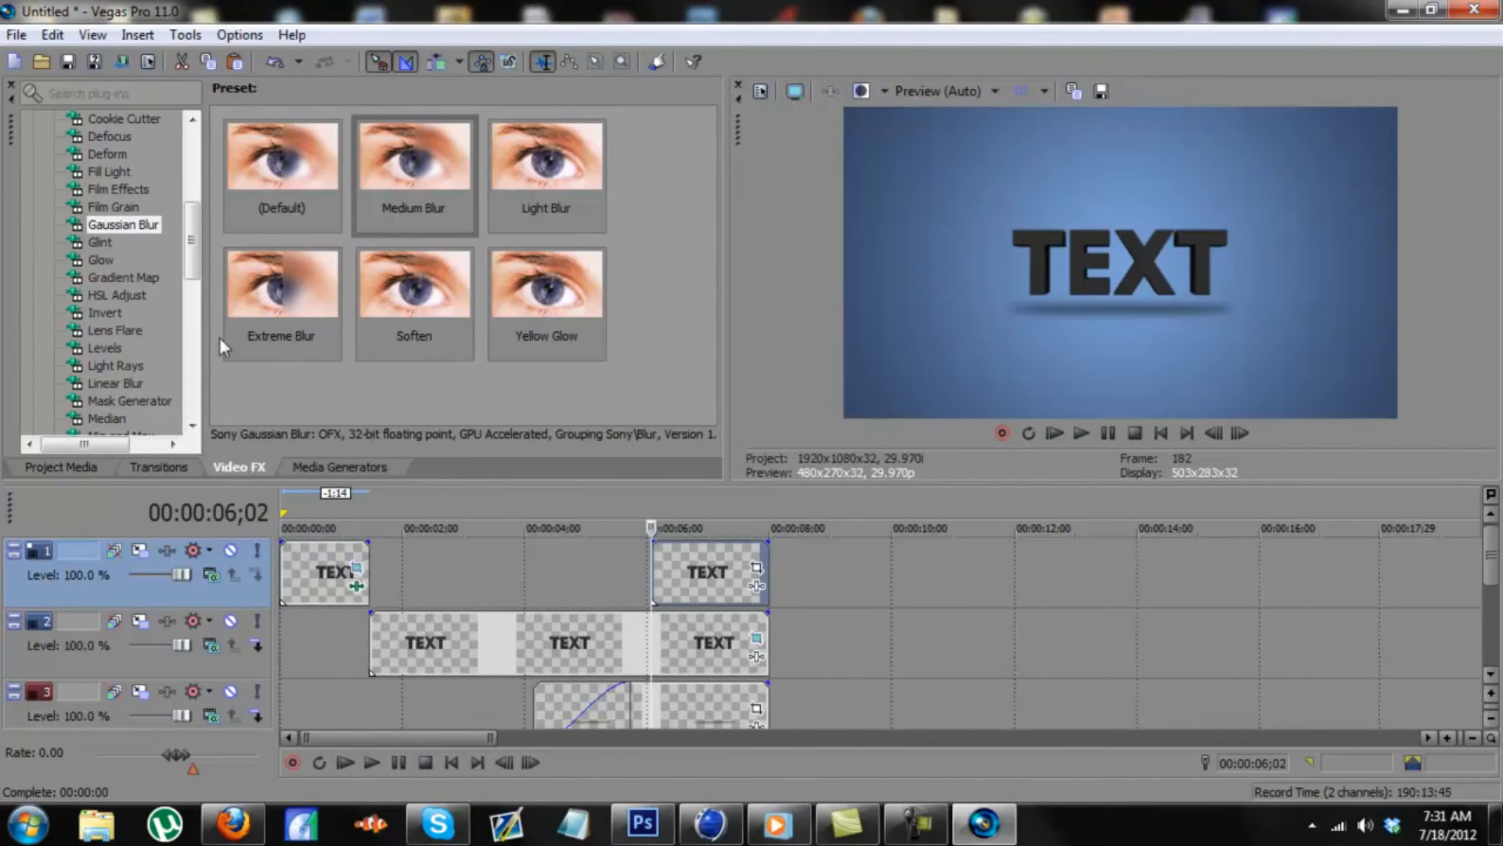
pyautogui.moveTo(414, 172); pyautogui.dragTo(693, 635)
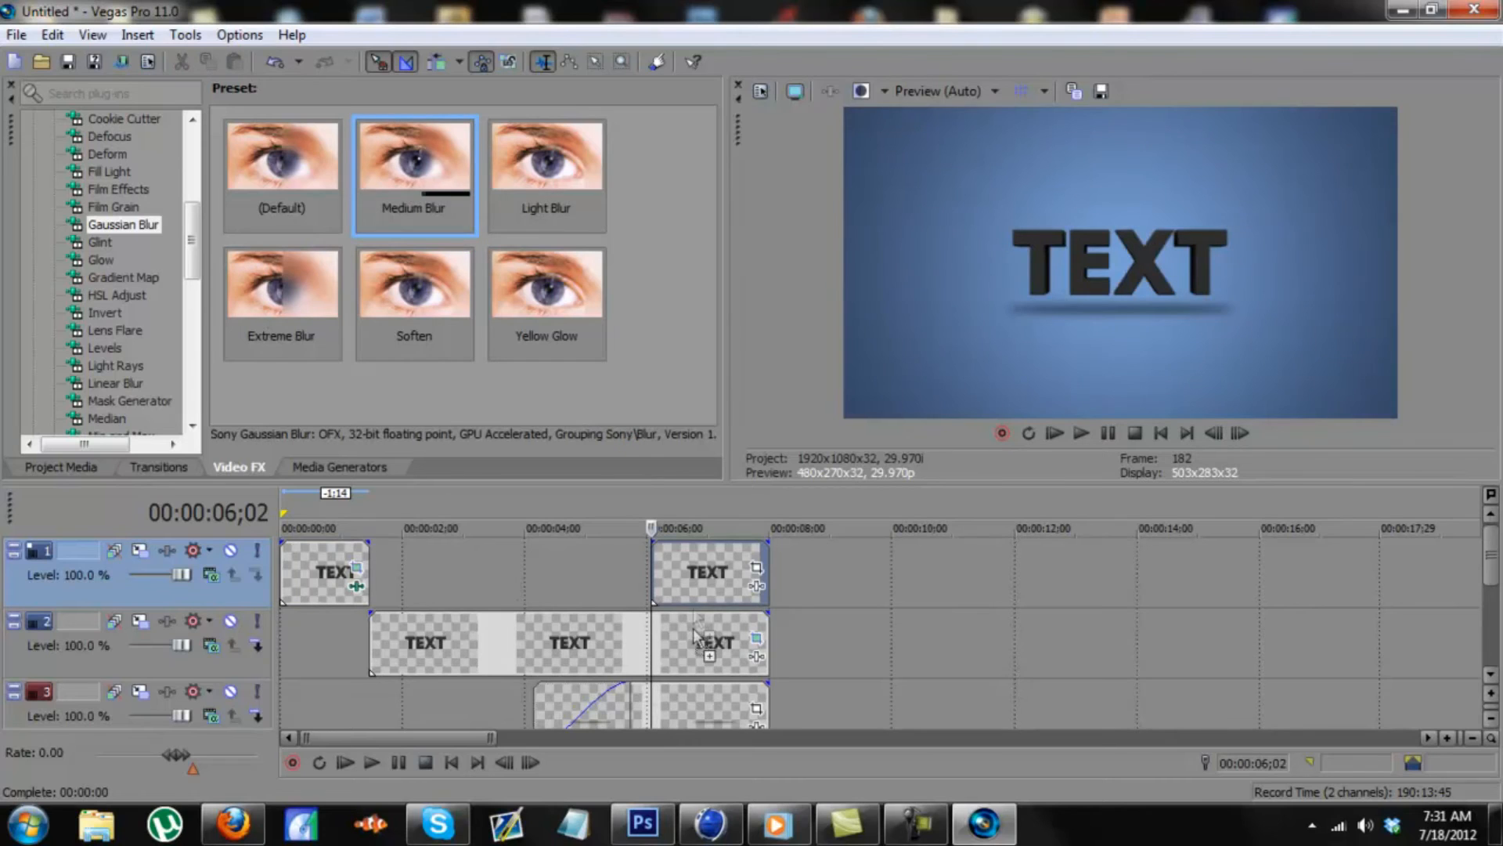
pyautogui.moveTo(675, 550); pyautogui.dragTo(675, 550)
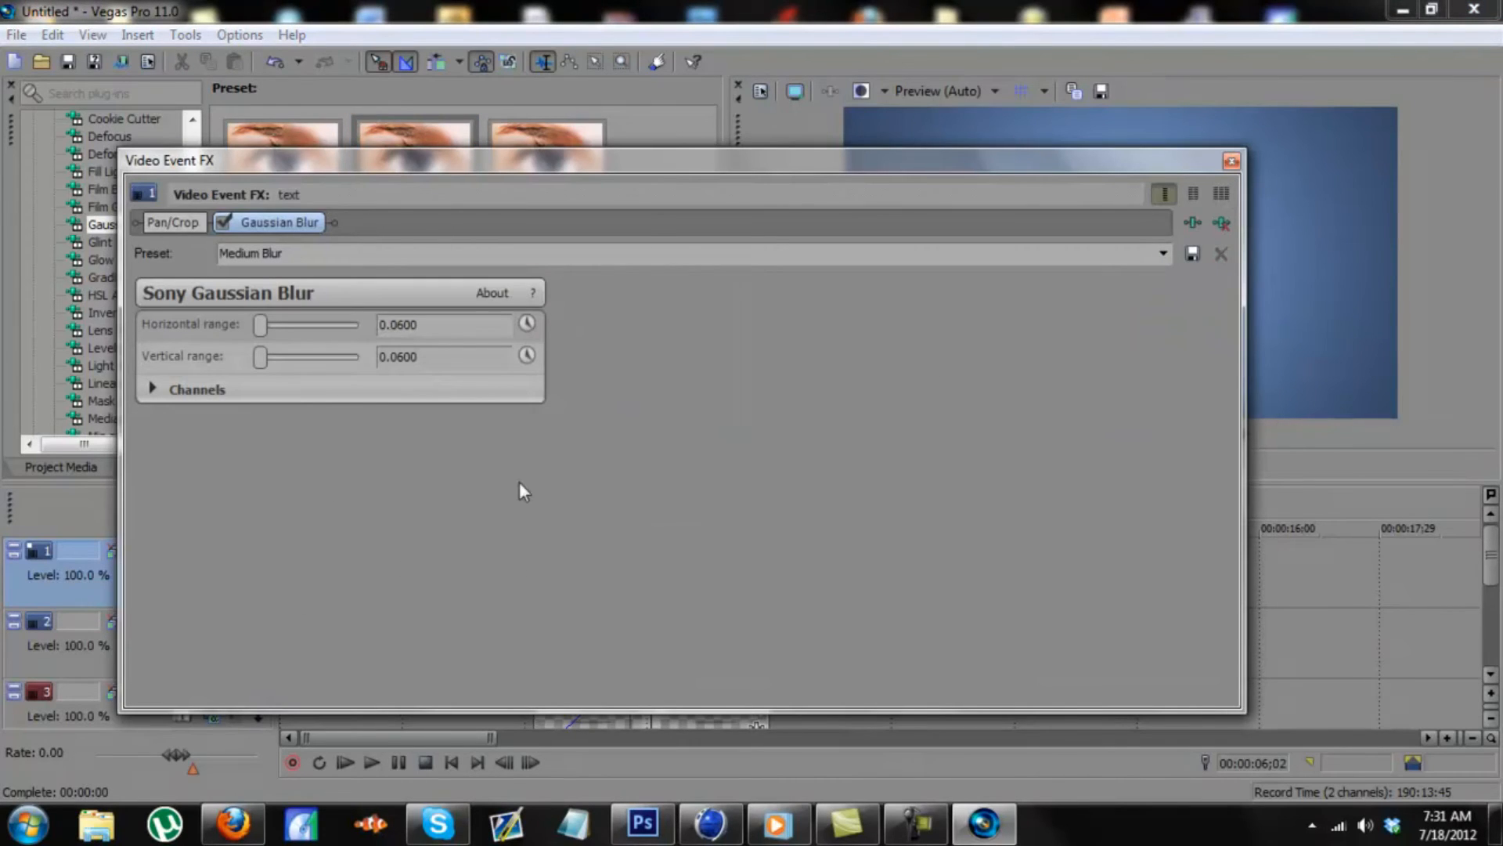
pyautogui.click(1231, 161)
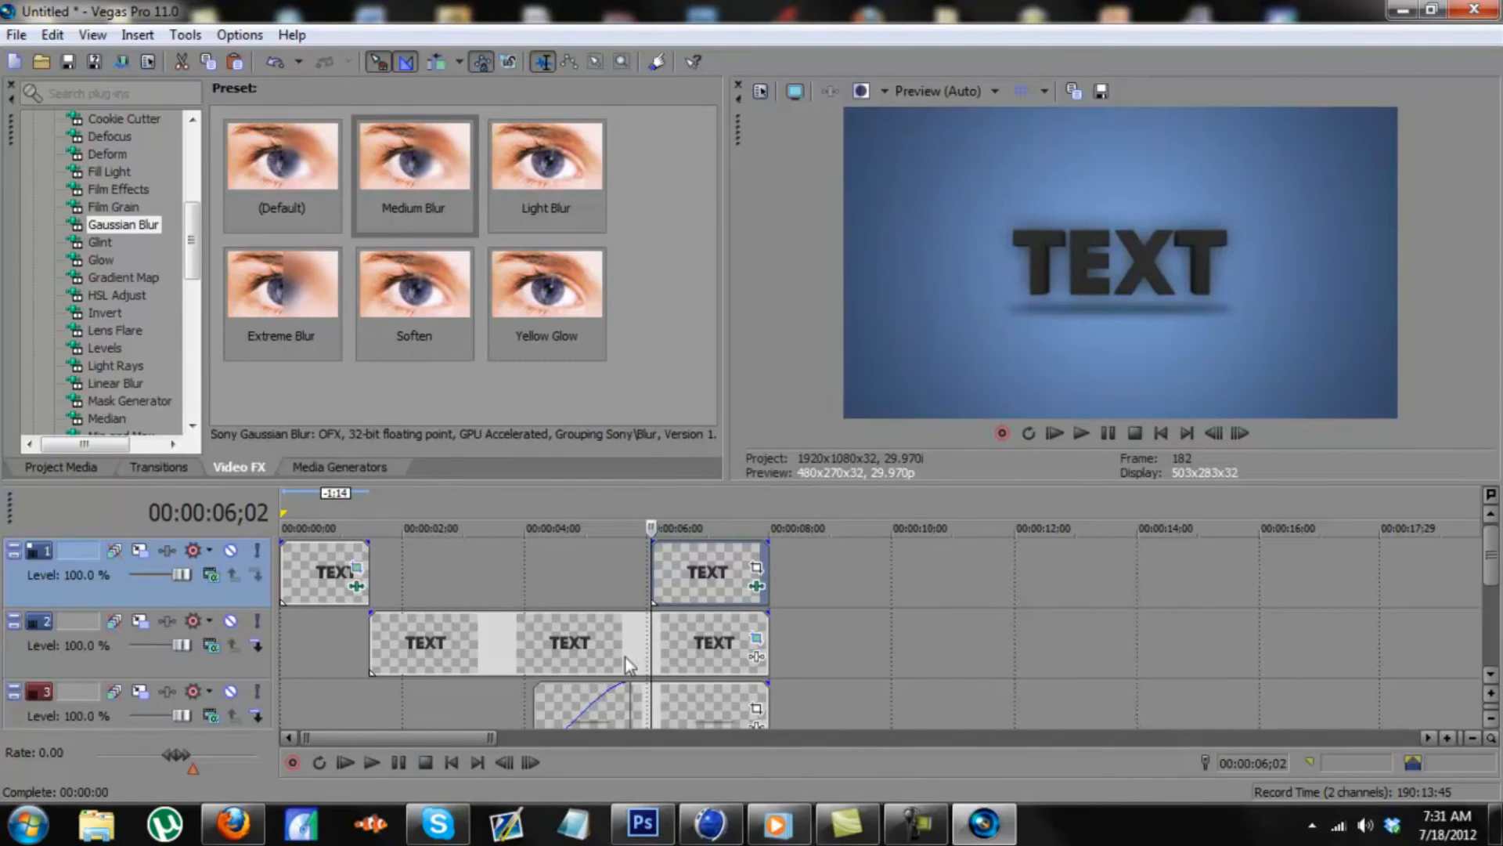
# - Split the text clip on track 2 at 00:00:06;02 and delete the part after the cut
pyautogui.click(653, 650)
pyautogui.press('s')
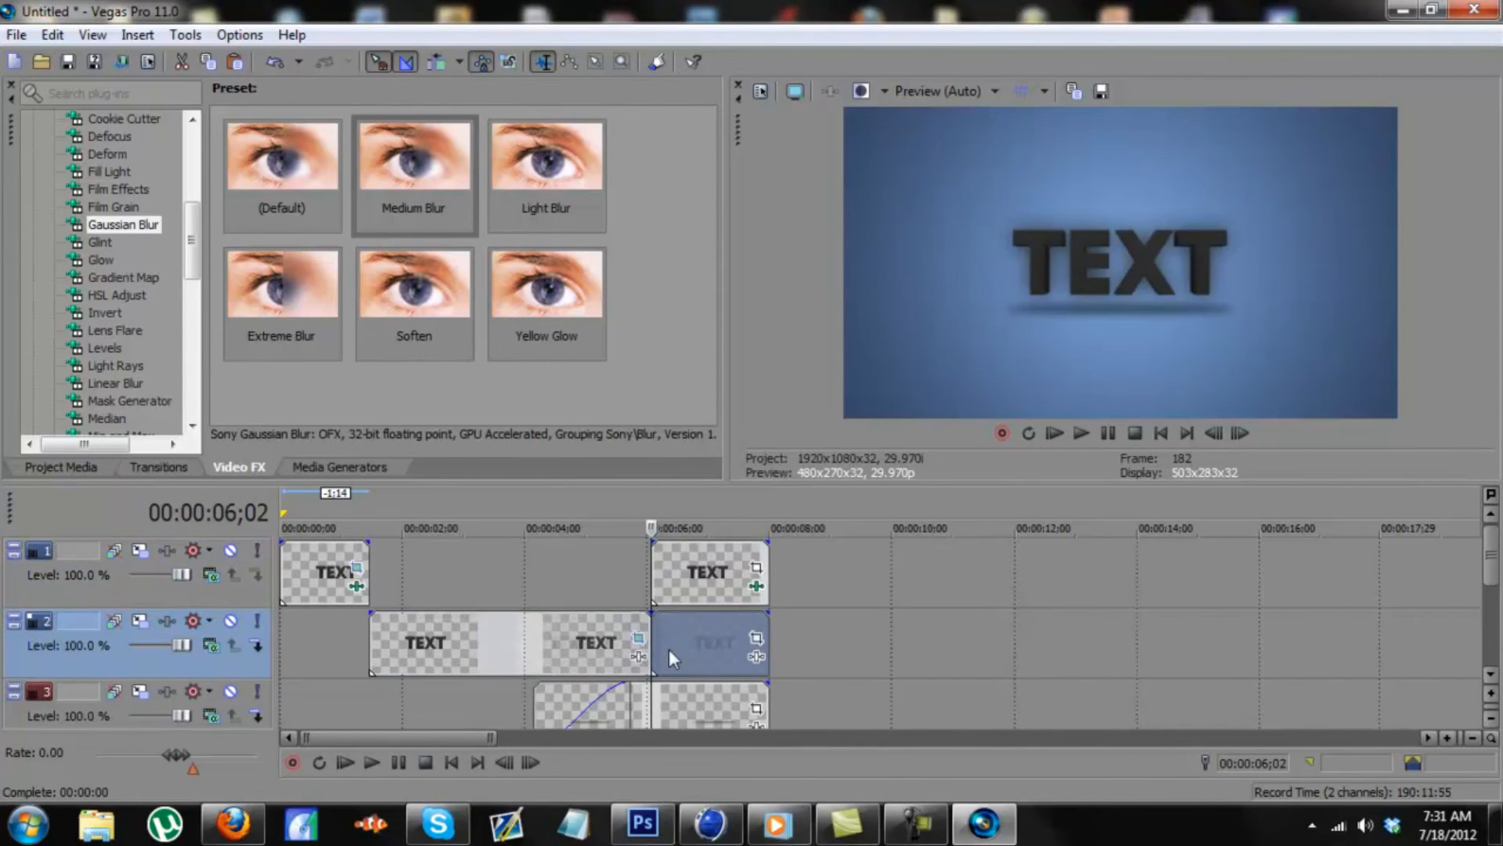
pyautogui.click(696, 659)
pyautogui.press('Delete')
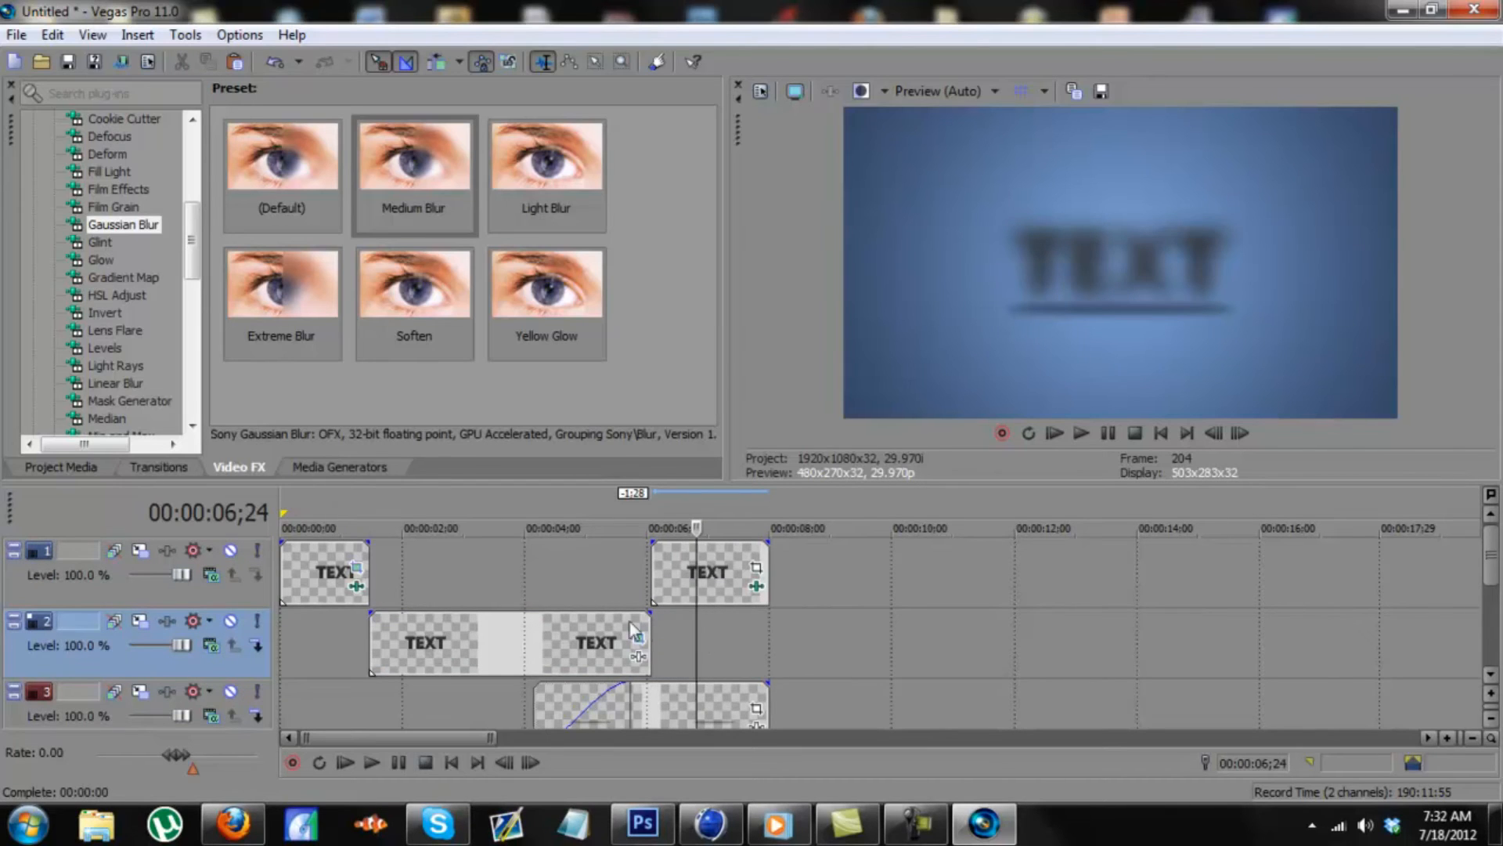
# - Play the animation from the start to check the blur at both the beginning and the end
pyautogui.click(285, 565)
pyautogui.press('space')
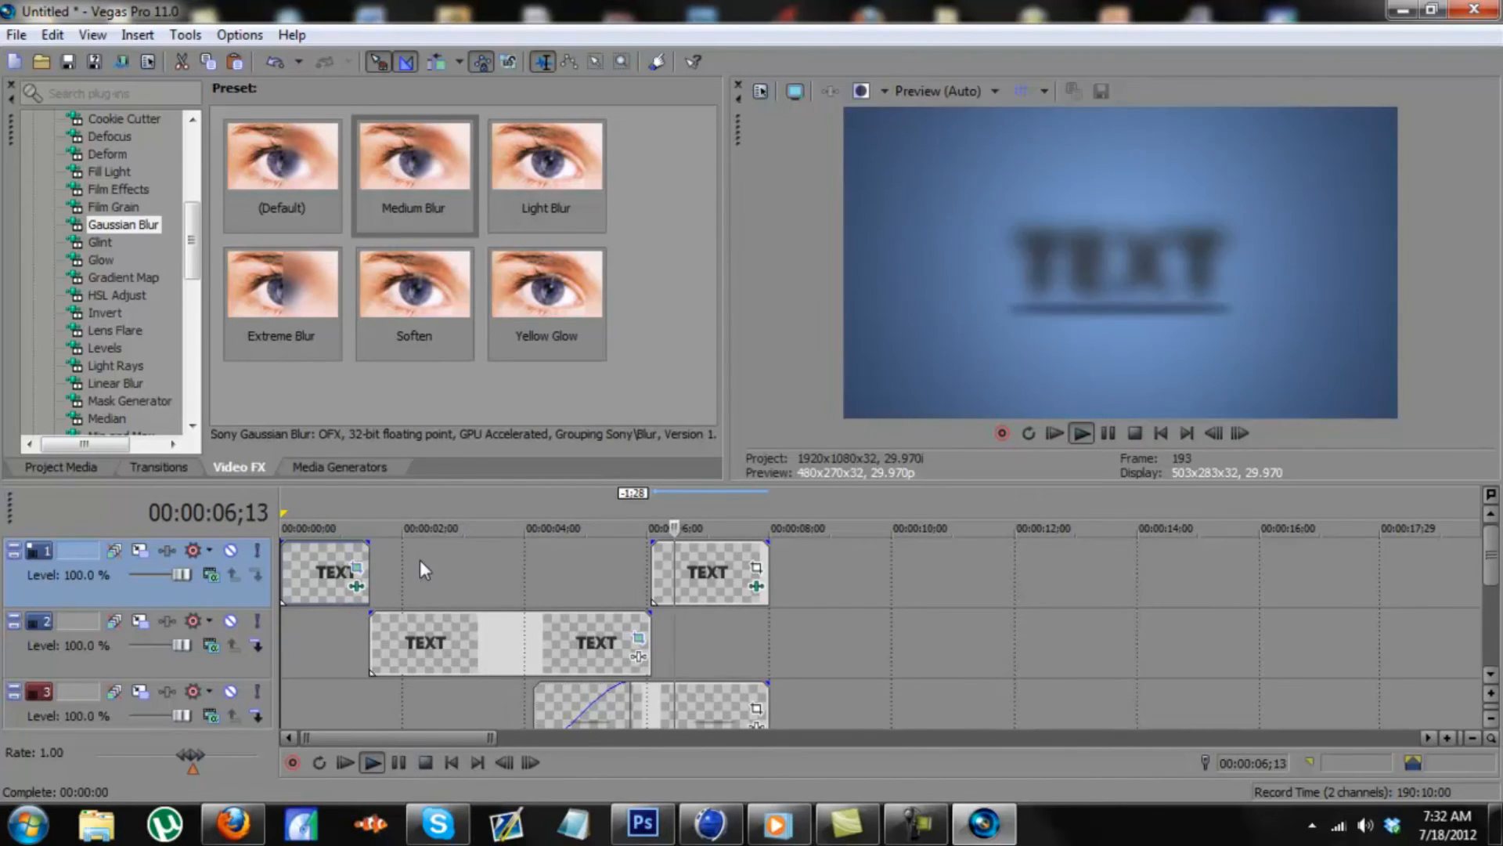
pyautogui.press('space')
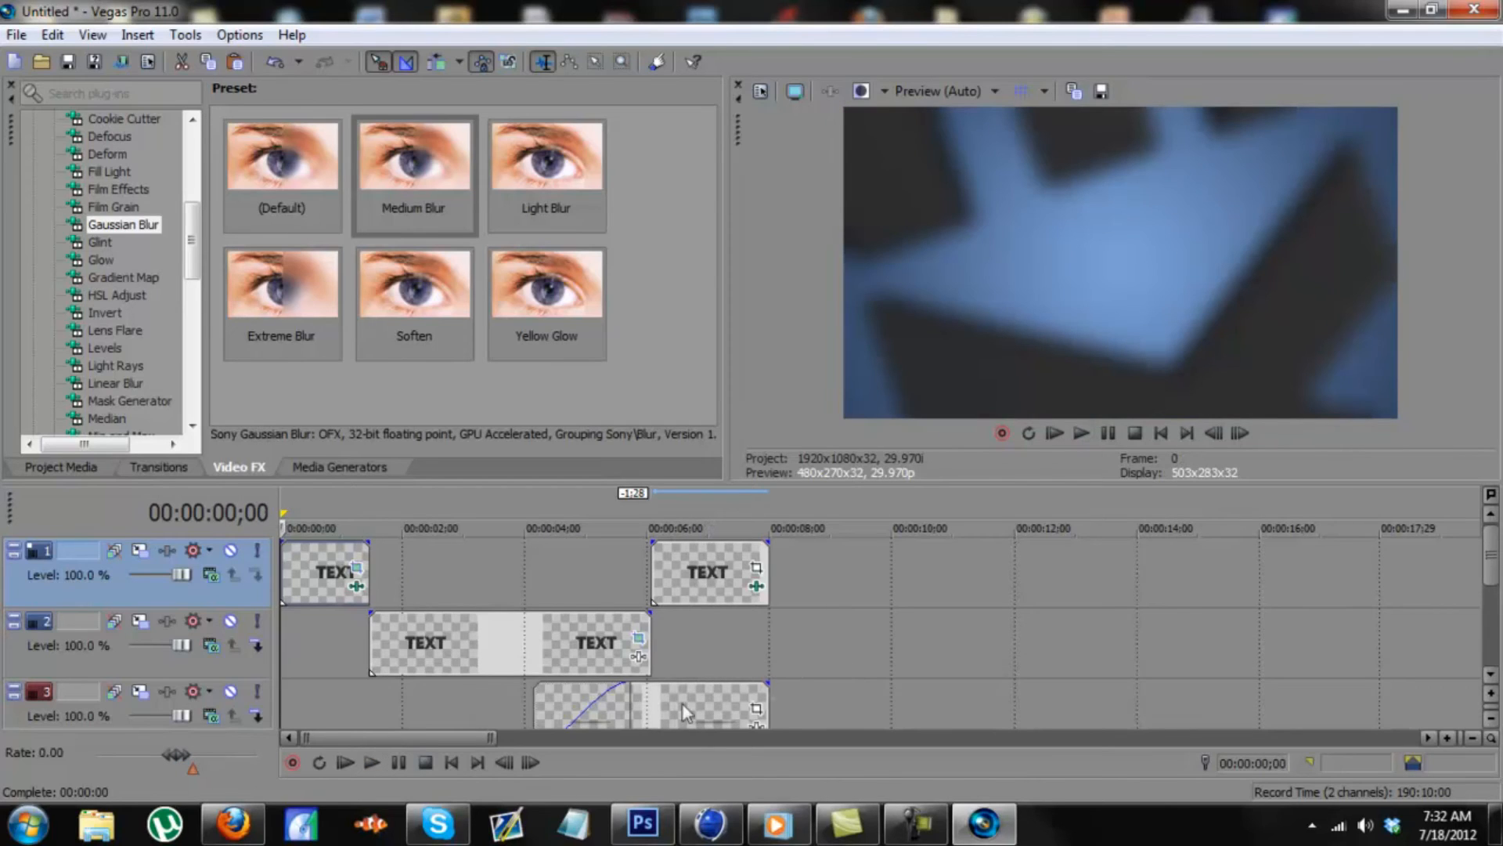
# - Split the shadow clip on track 3 at 00:00:06;02 and apply the Medium Blur preset of Gaussian Blur to its second part
pyautogui.click(649, 695)
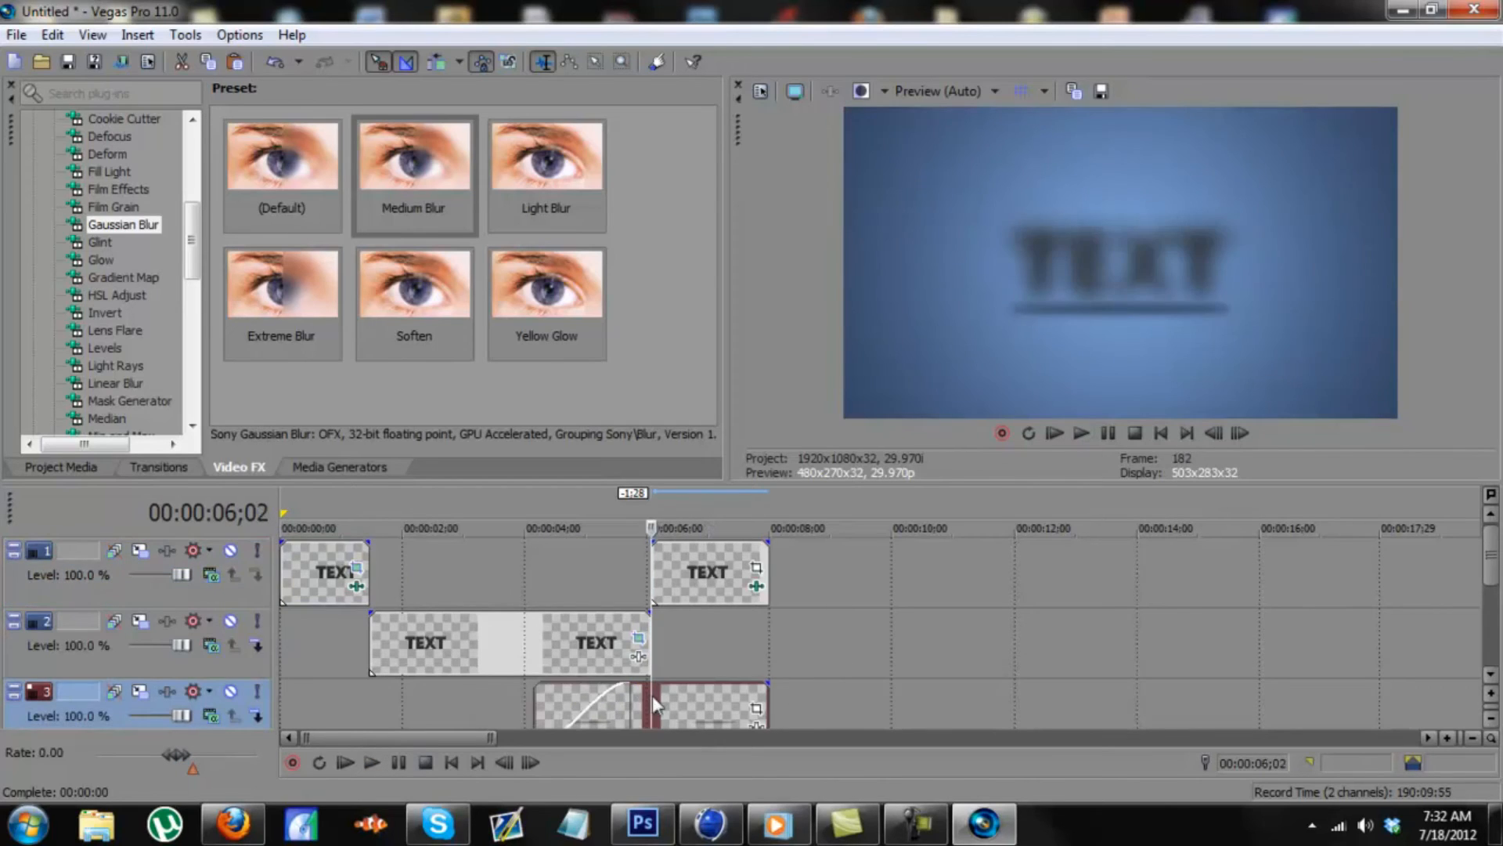
pyautogui.press('s')
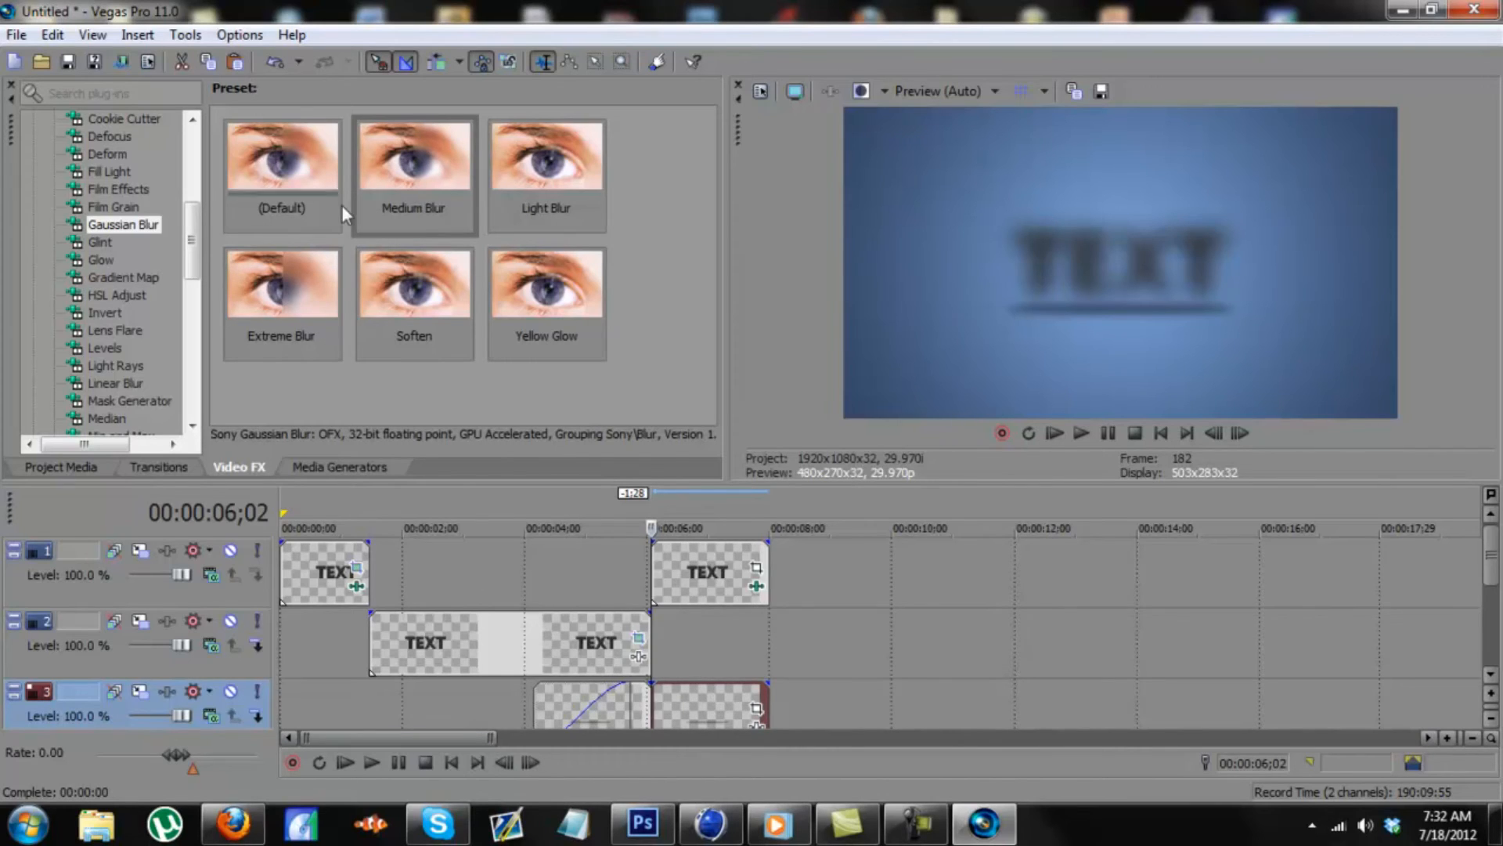
pyautogui.moveTo(397, 192); pyautogui.dragTo(665, 699)
pyautogui.click(1230, 161)
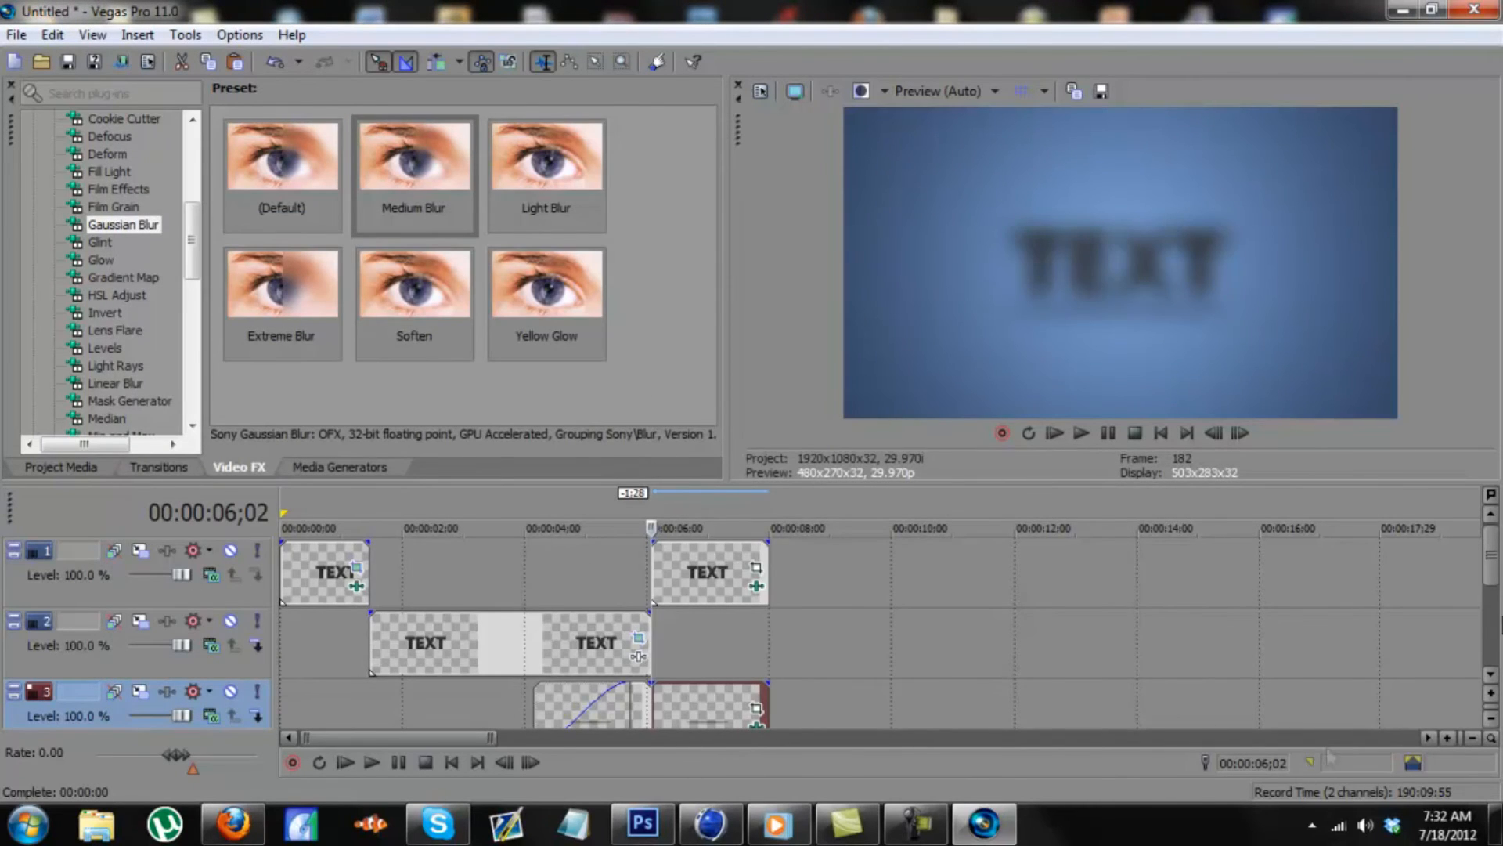
# - Insert a text media event on track 3 at 00:00:06;02
pyautogui.moveTo(1494, 551)
pyautogui.mouseDown()
pyautogui.moveTo(1497, 624)
pyautogui.moveTo(1494, 551)
pyautogui.mouseUp()
pyautogui.click(138, 34)
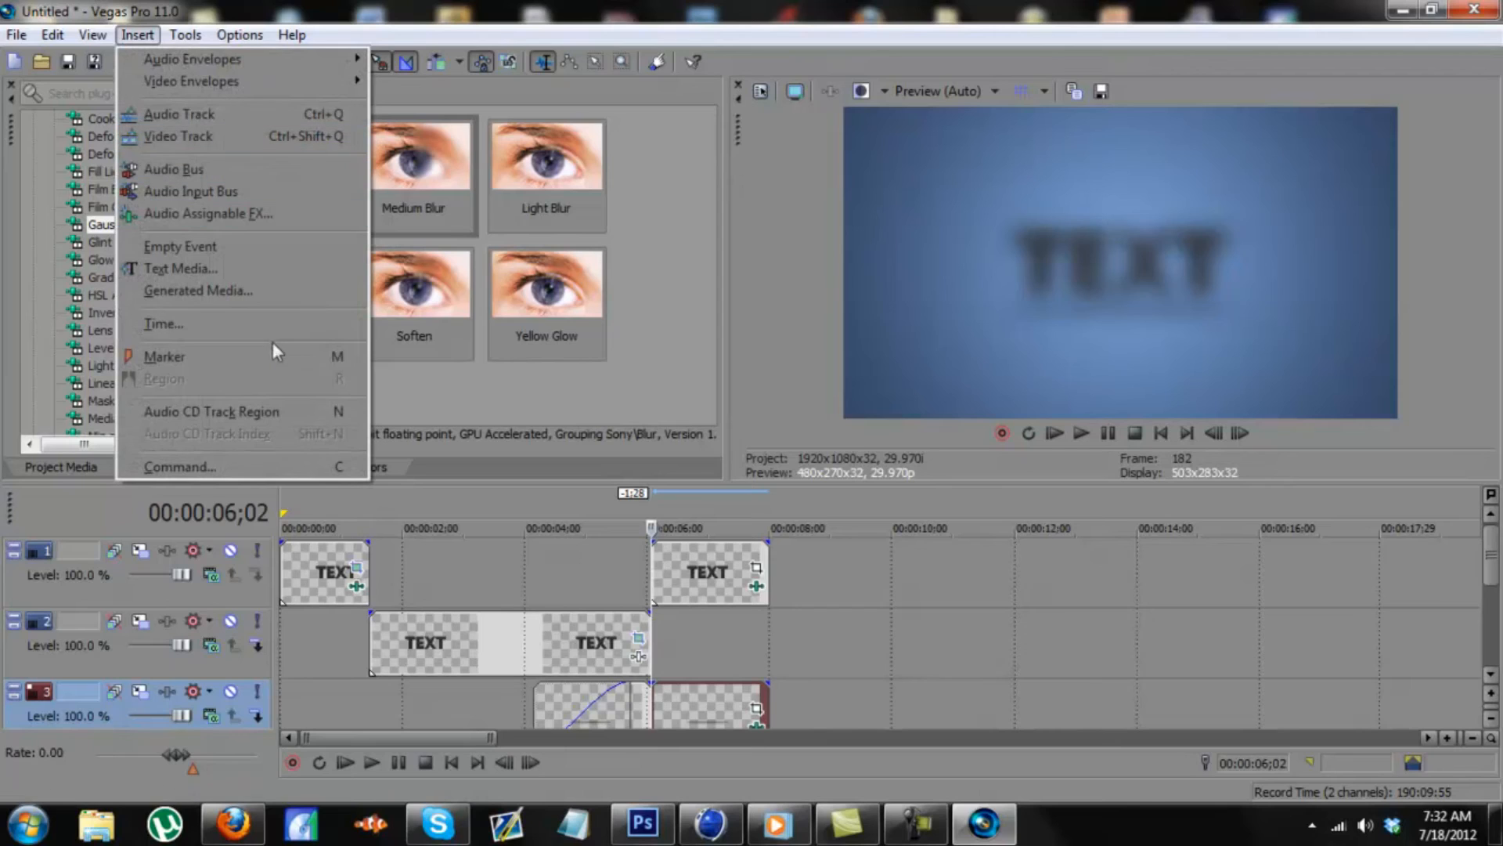
pyautogui.click(217, 274)
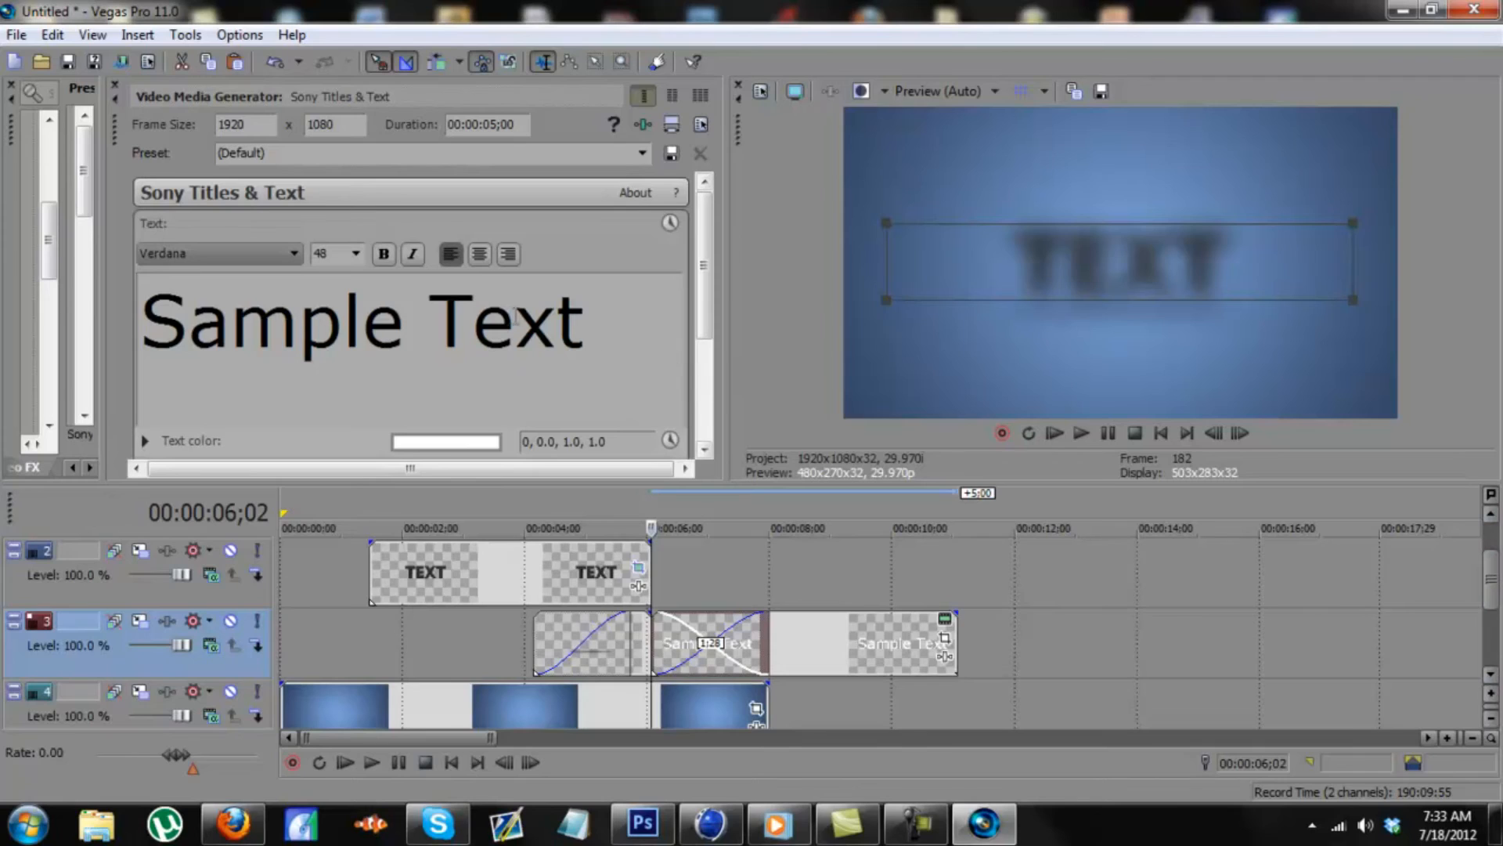
# - Replace the sample text of the title with "YOUTUBE.COM/AOKIEDESIGNS"
pyautogui.hotkey('ctrl', 'a')
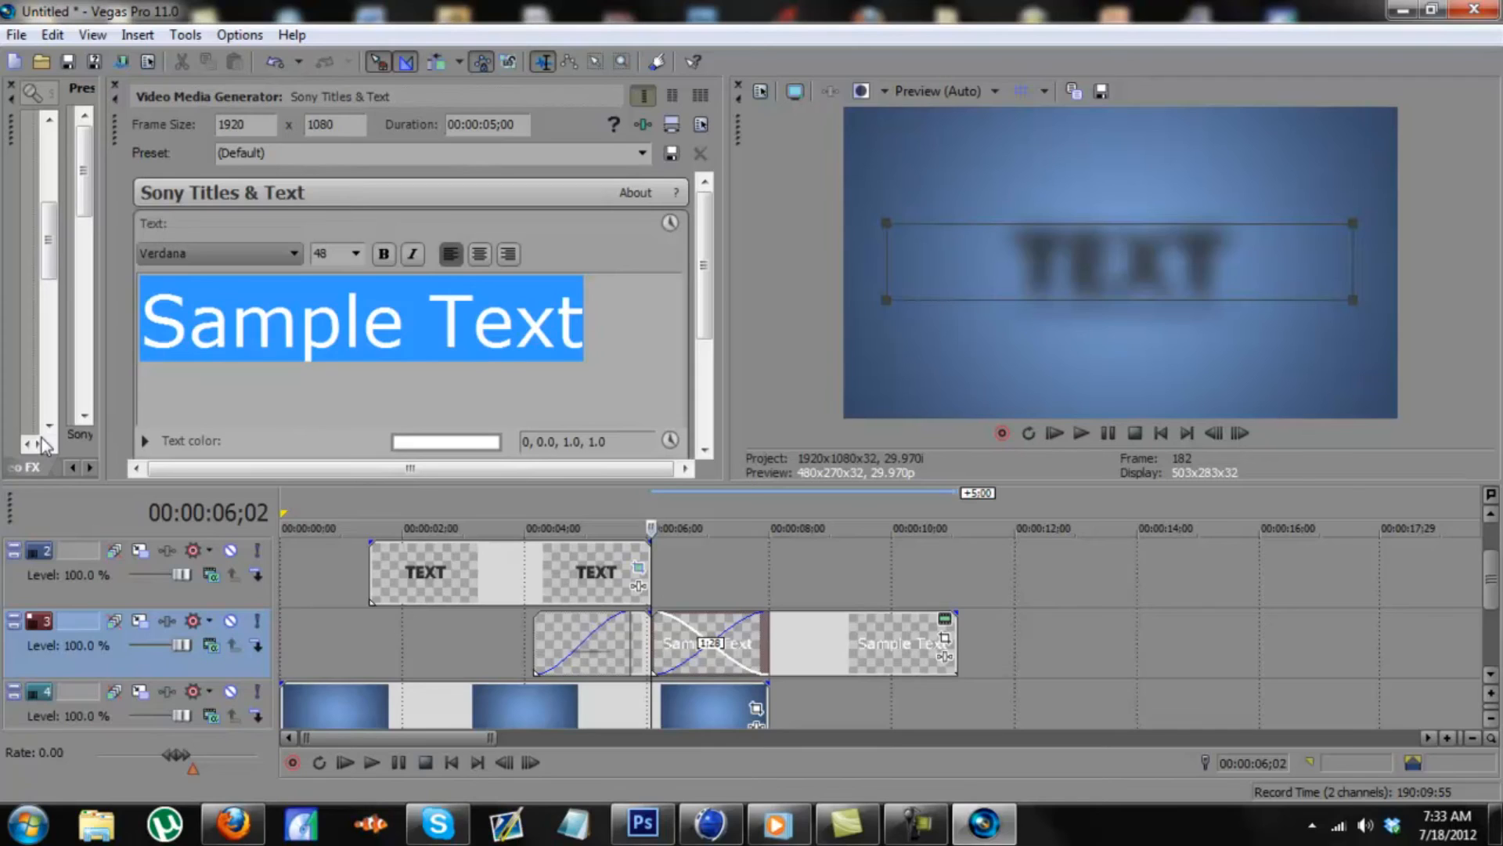
pyautogui.write('y')
pyautogui.press('BackSpace')
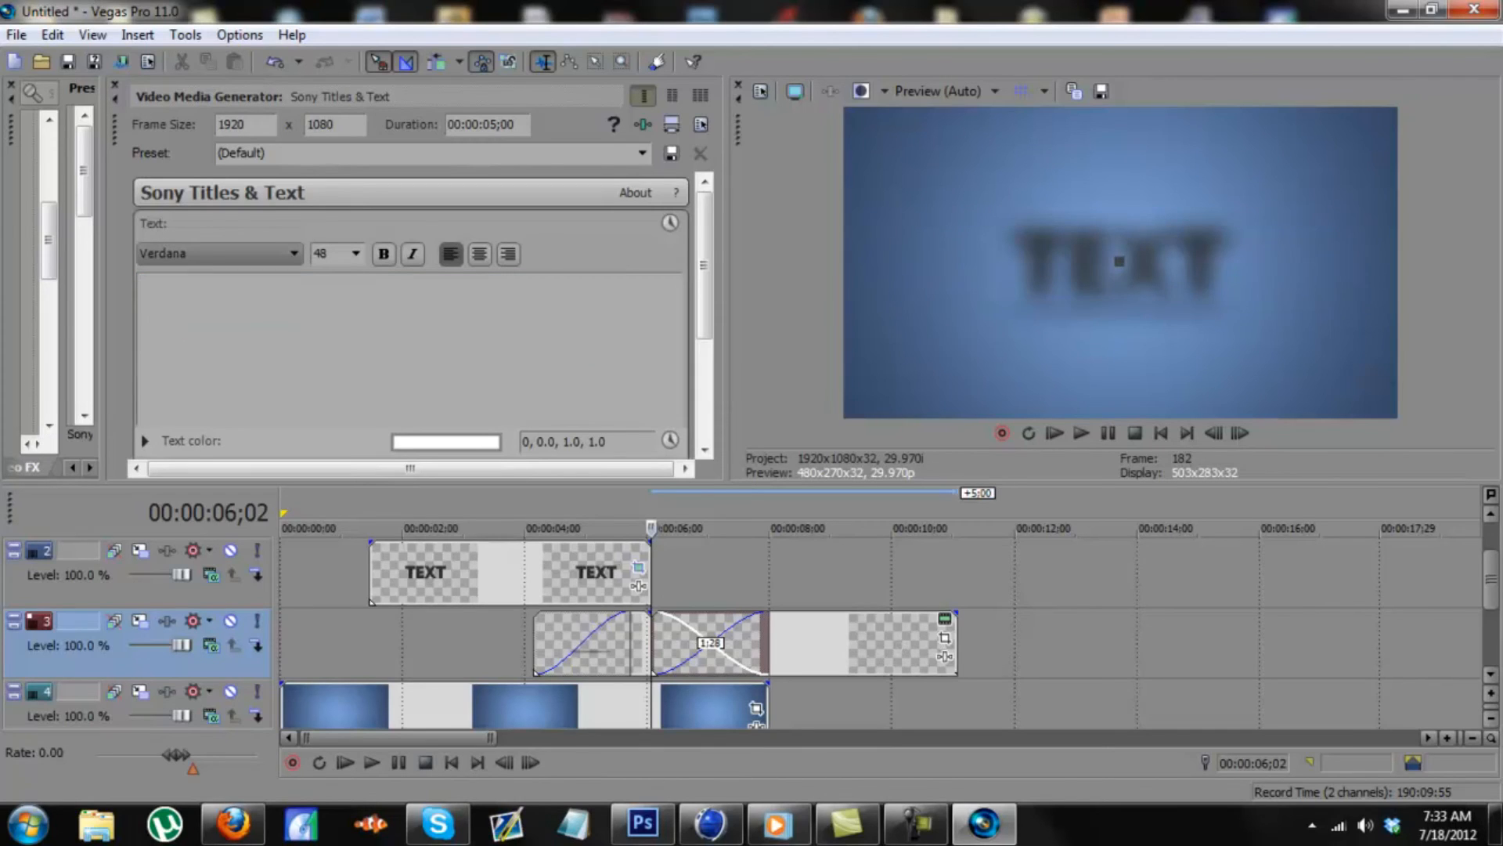
pyautogui.write('YOU')
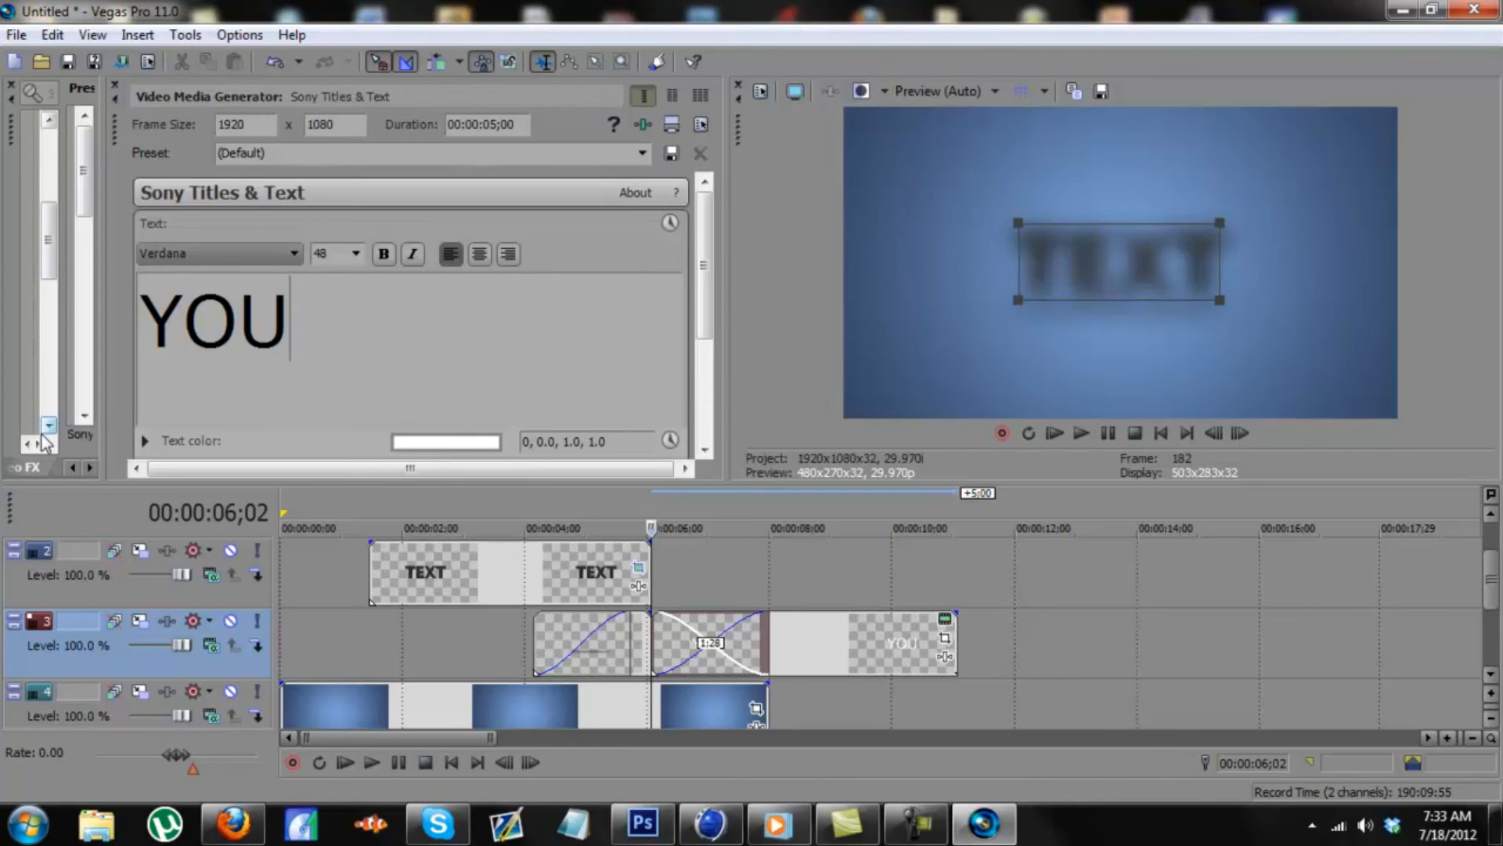
pyautogui.write('TUBE.COM/')
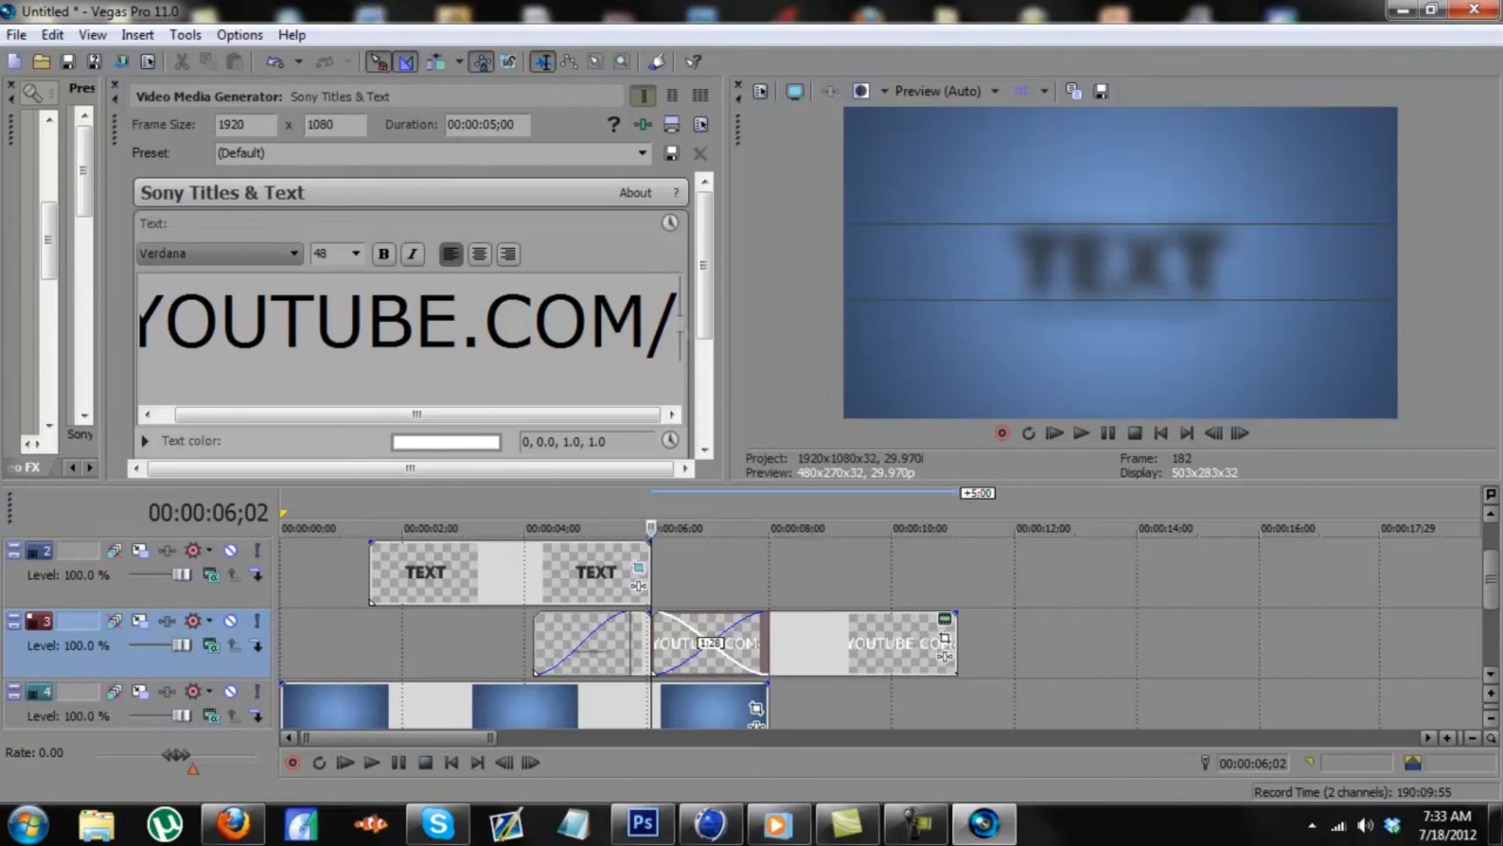
pyautogui.write('AOK')
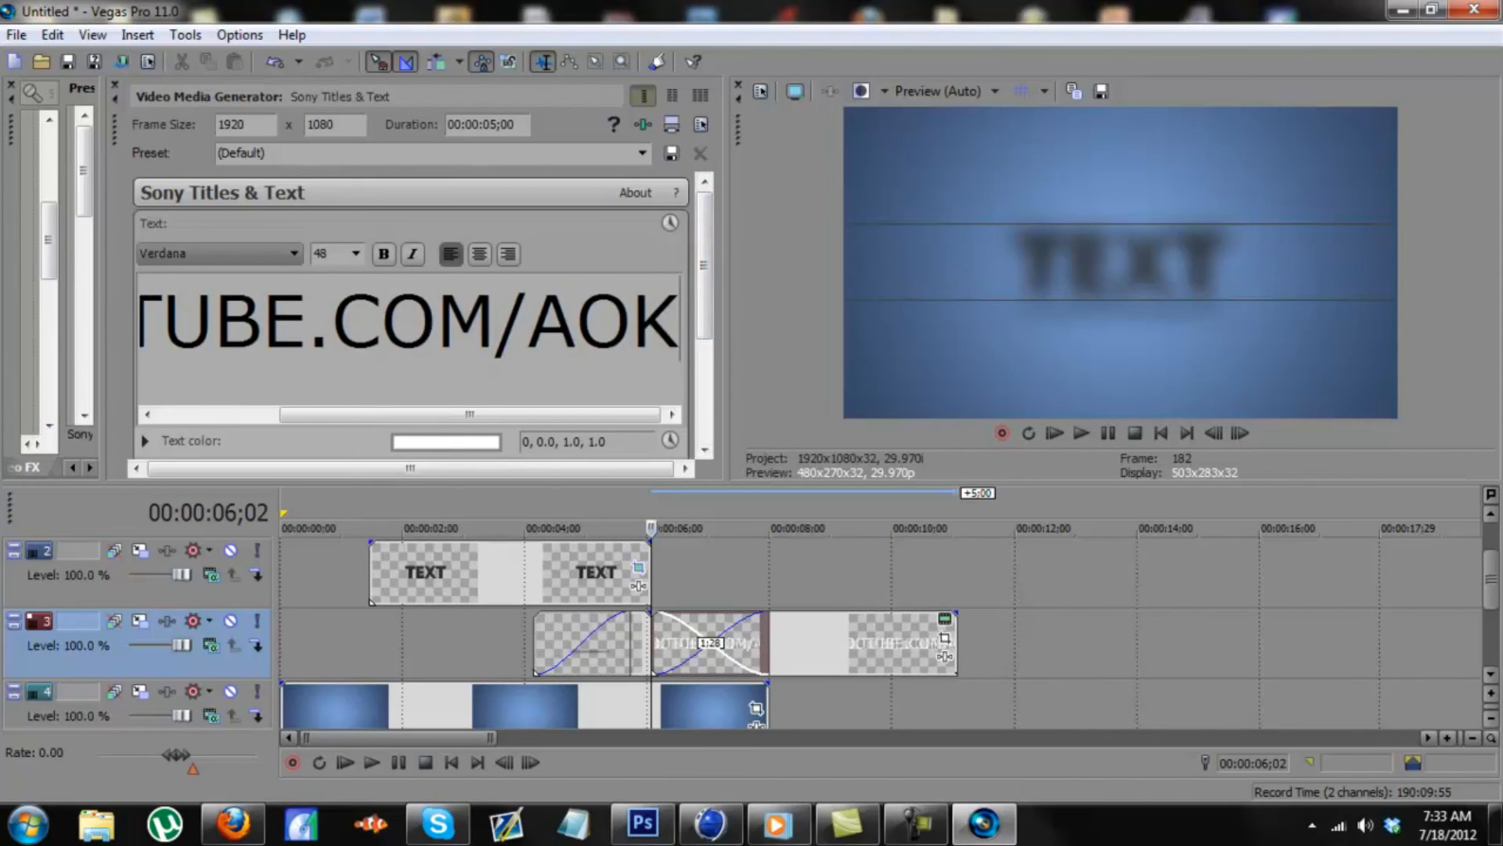
pyautogui.write('IEDESIGNS')
# - Try font size 18 on the whole title text and settle on 14
pyautogui.hotkey('ctrl', 'a')
pyautogui.click(353, 252)
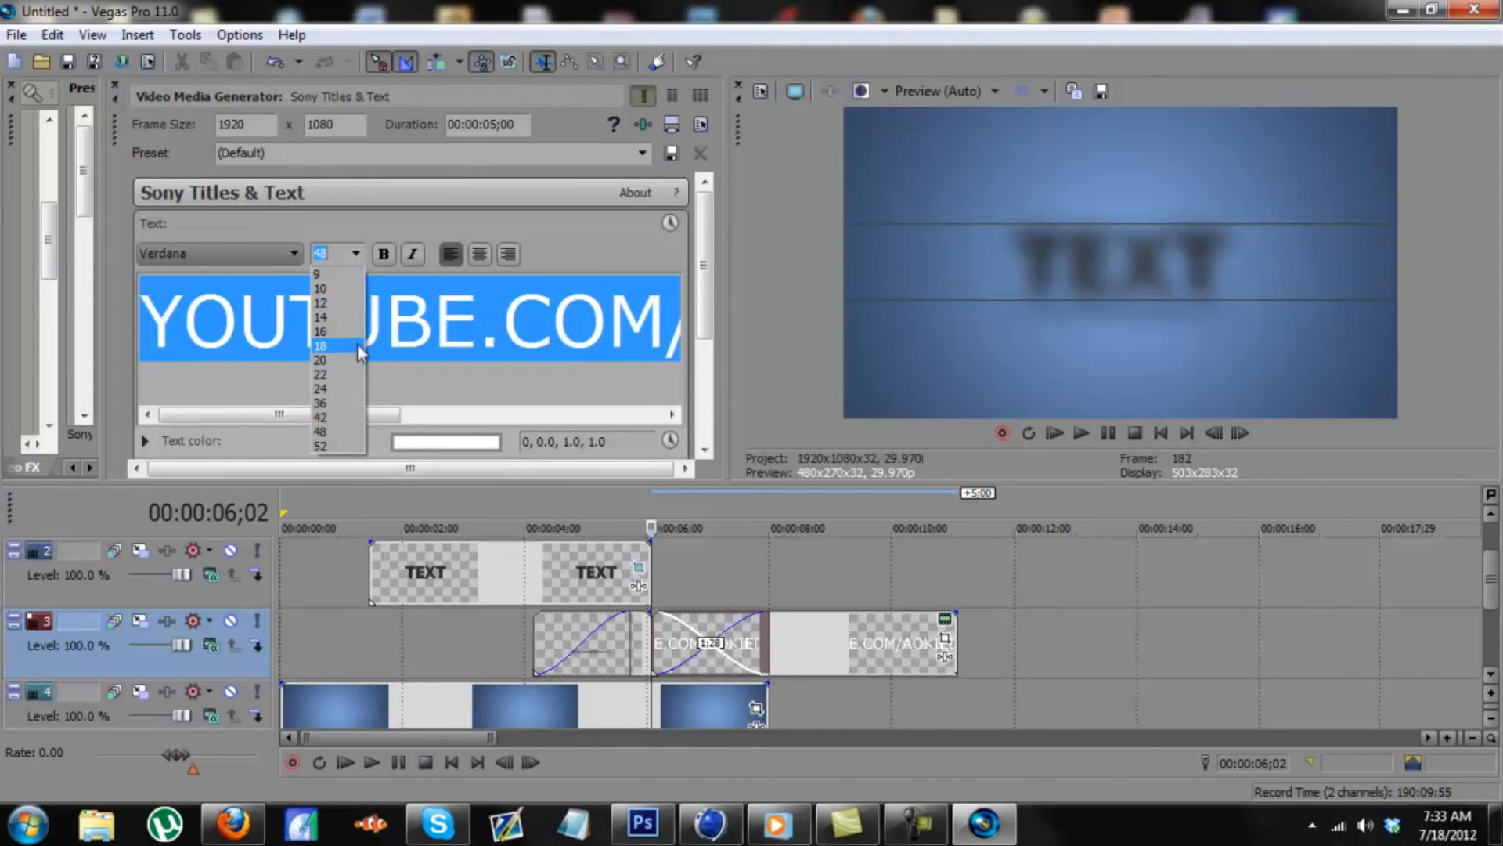
pyautogui.click(356, 344)
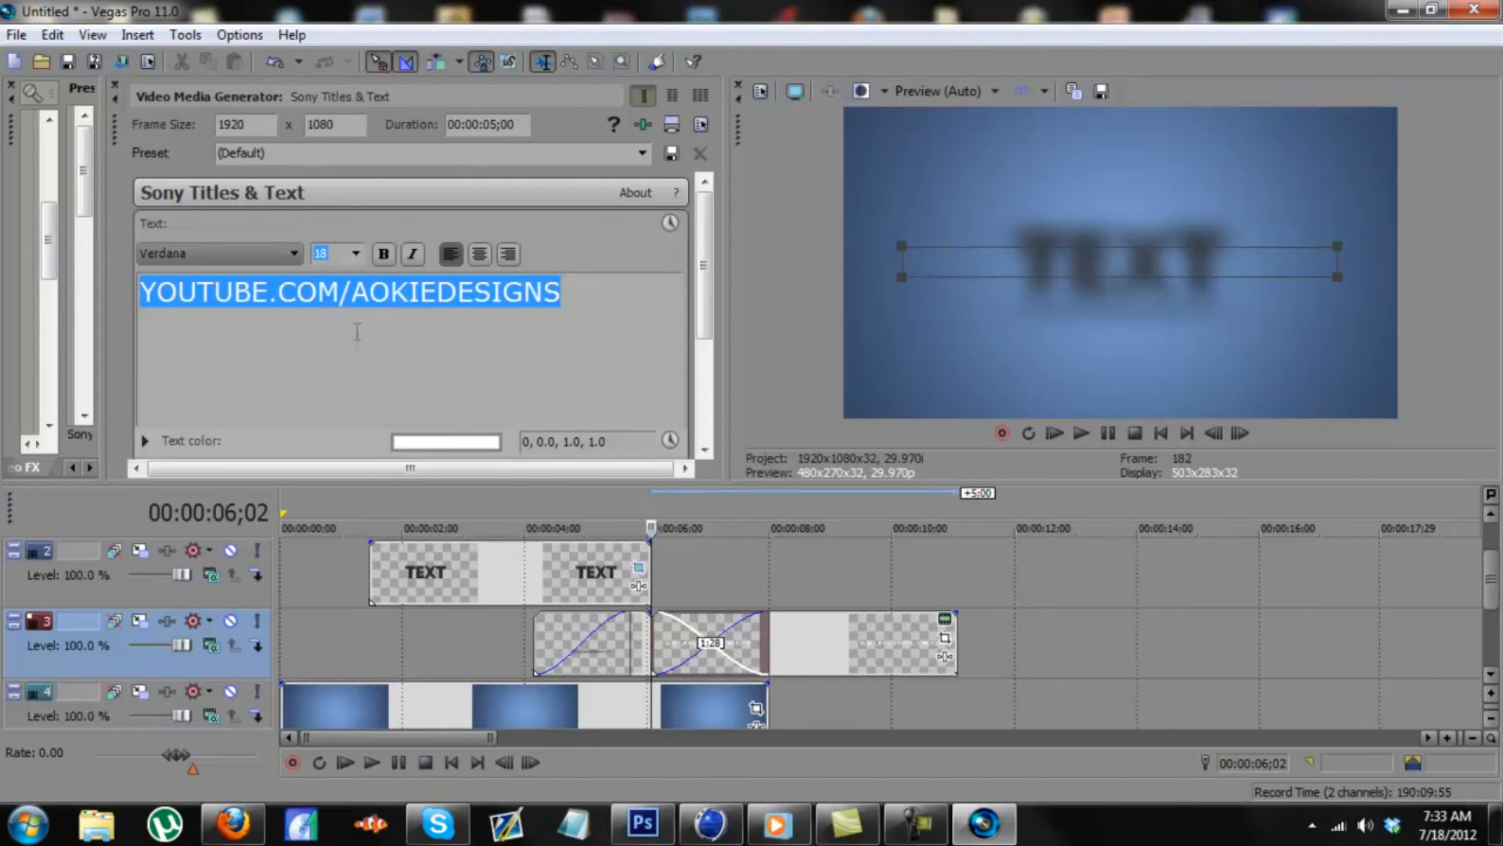
pyautogui.click(355, 254)
pyautogui.click(336, 318)
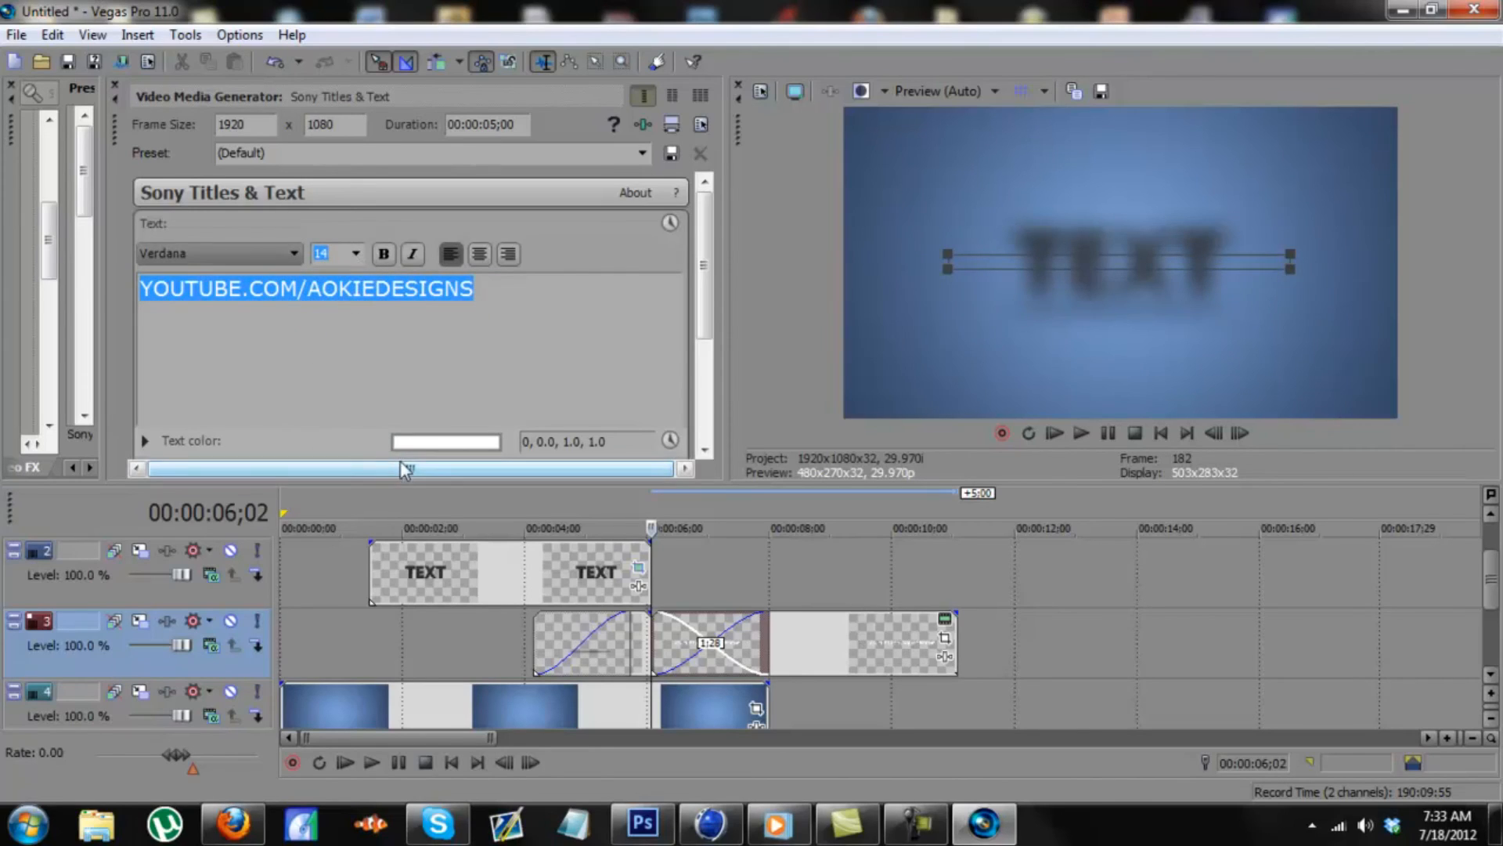
# - Move the title clip from track 3 up to track 2 after the text clip, and duplicate track 2
pyautogui.click(821, 599)
pyautogui.moveTo(858, 627); pyautogui.dragTo(887, 584)
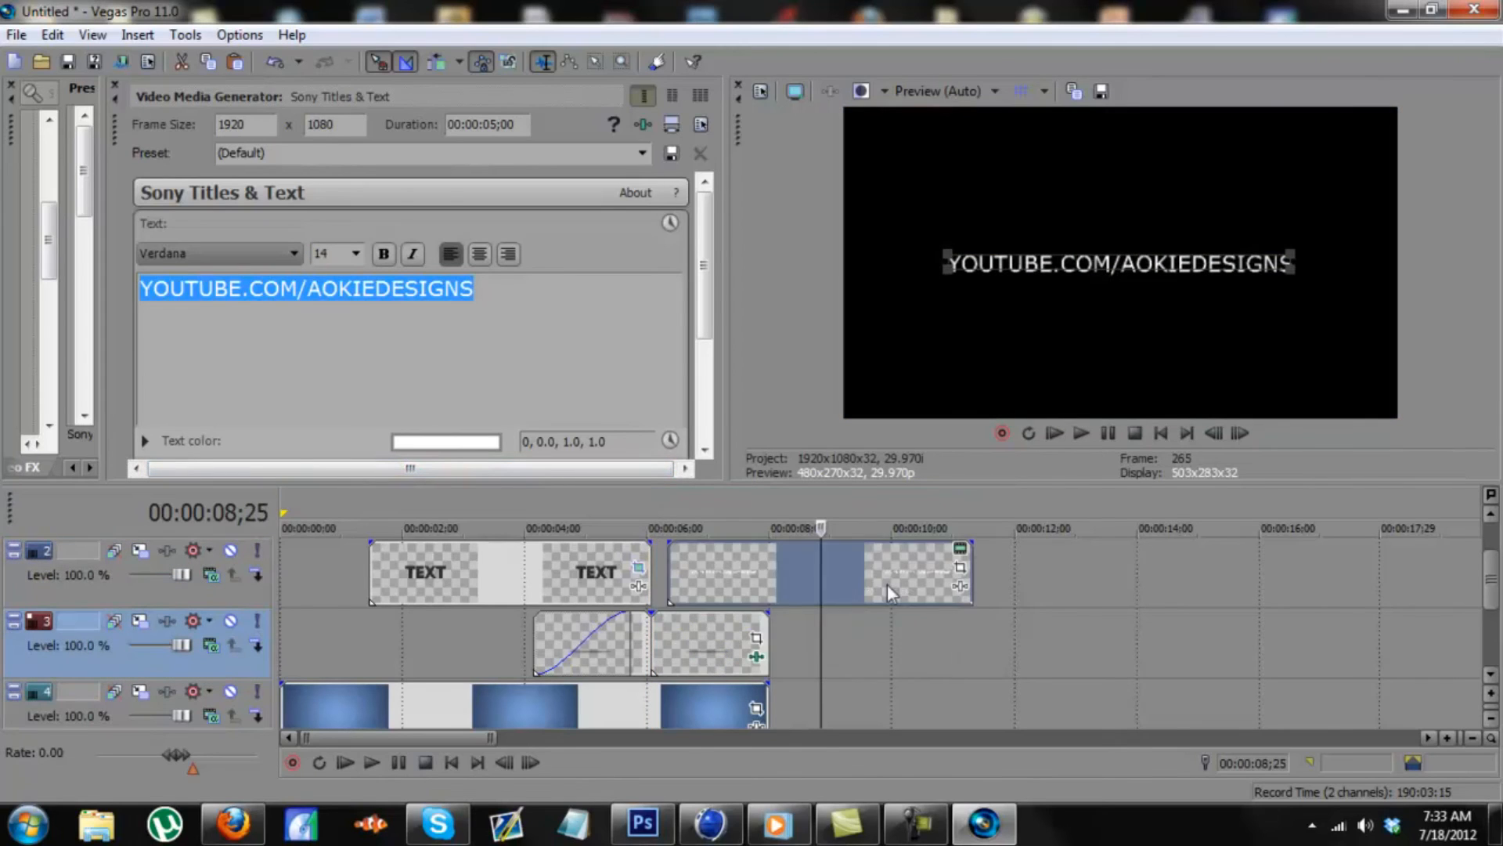
pyautogui.rightClick(114, 590)
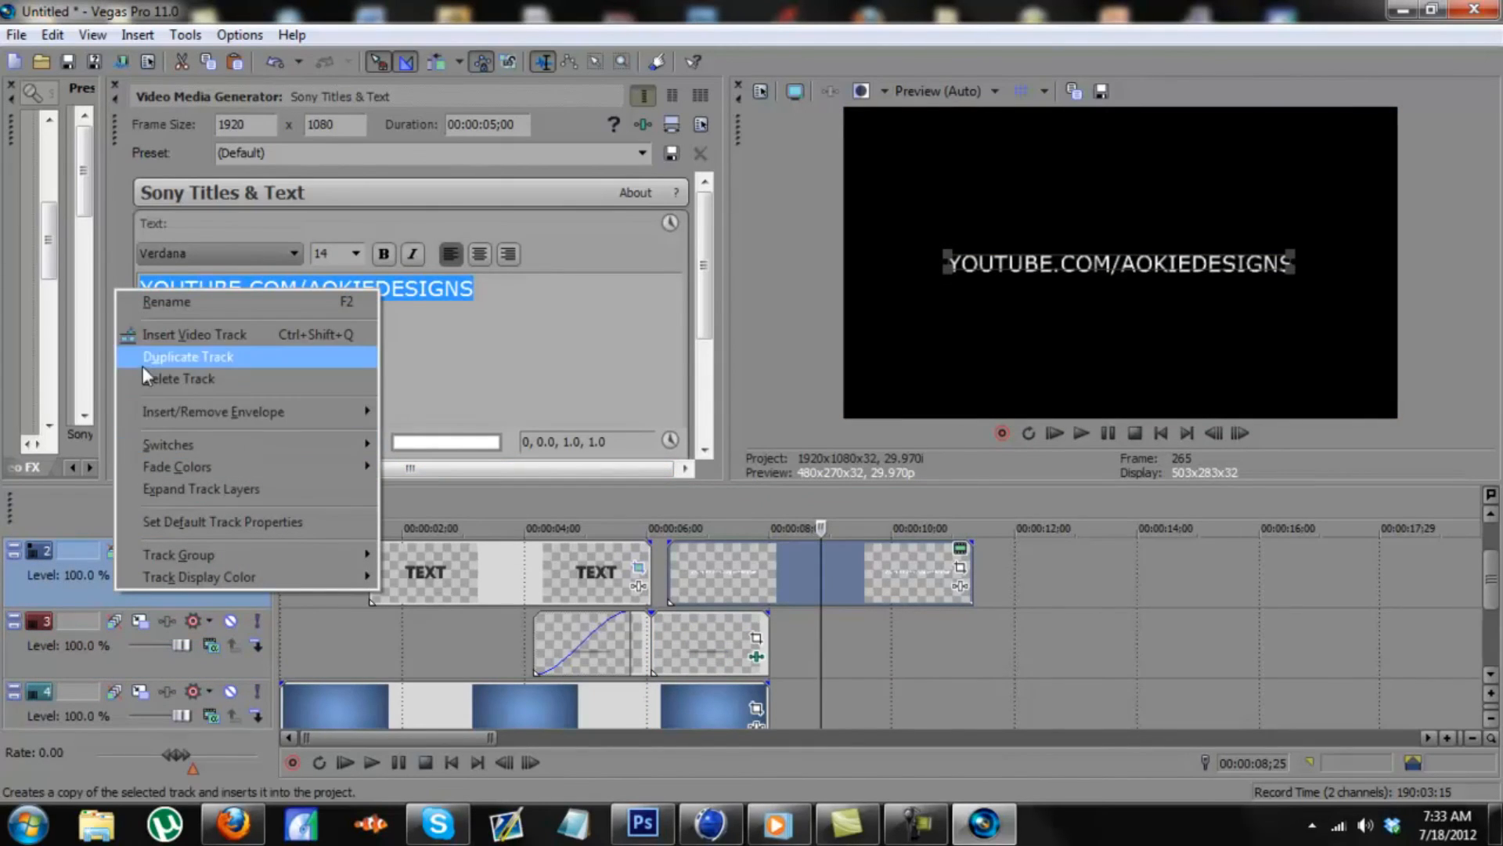
pyautogui.click(144, 363)
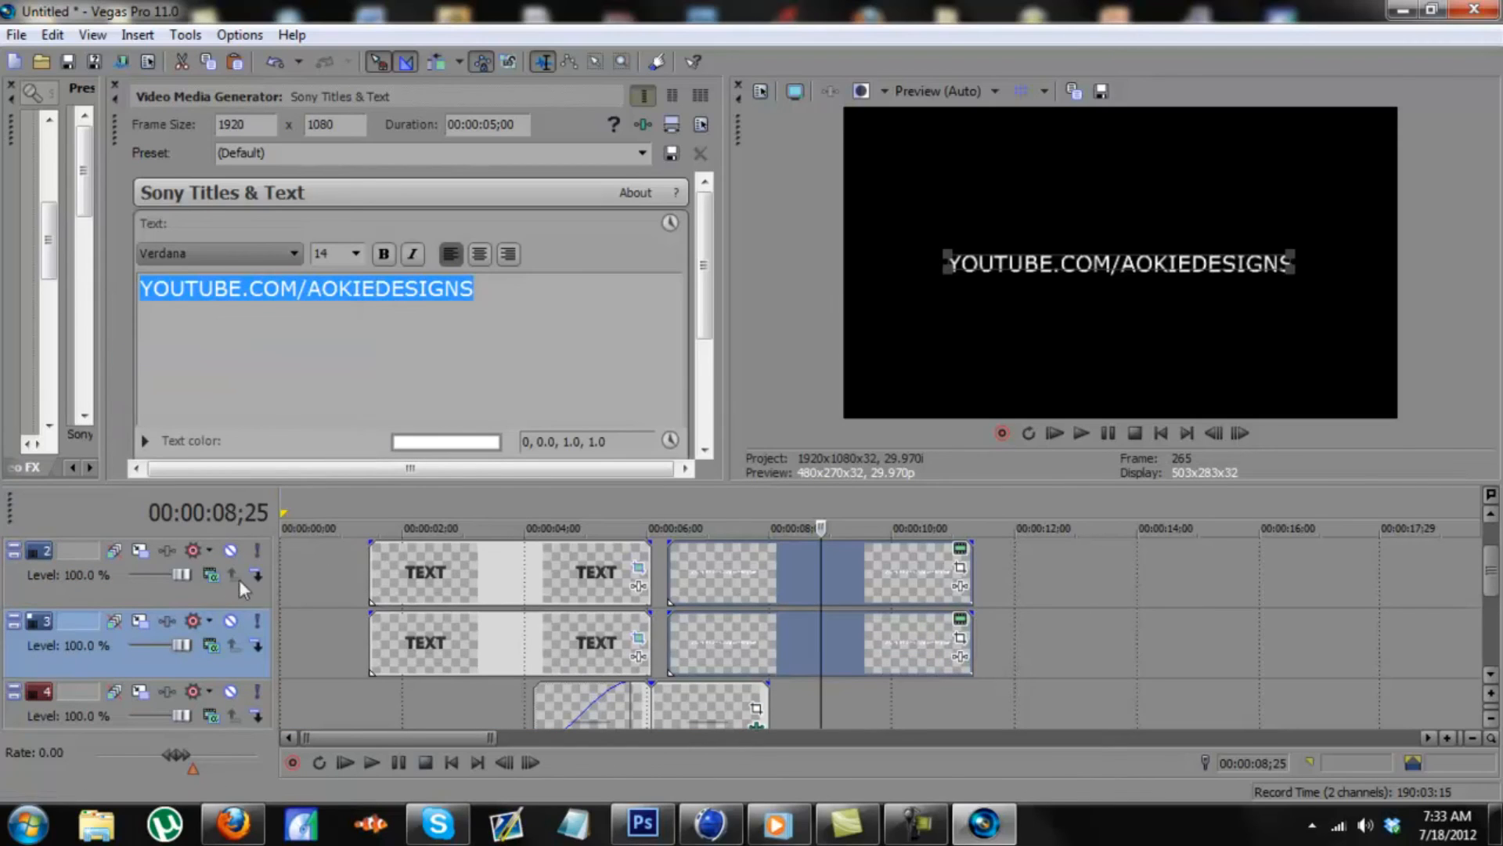
# - Delete both the text clip and the title clip from track 2, the upper of the two identical tracks
pyautogui.doubleClick(435, 575)
pyautogui.press('Delete')
pyautogui.moveTo(777, 574)
pyautogui.mouseDown()
pyautogui.moveTo(607, 556)
pyautogui.moveTo(822, 552)
pyautogui.moveTo(730, 548)
pyautogui.moveTo(787, 564)
pyautogui.mouseUp()
pyautogui.press('Delete')
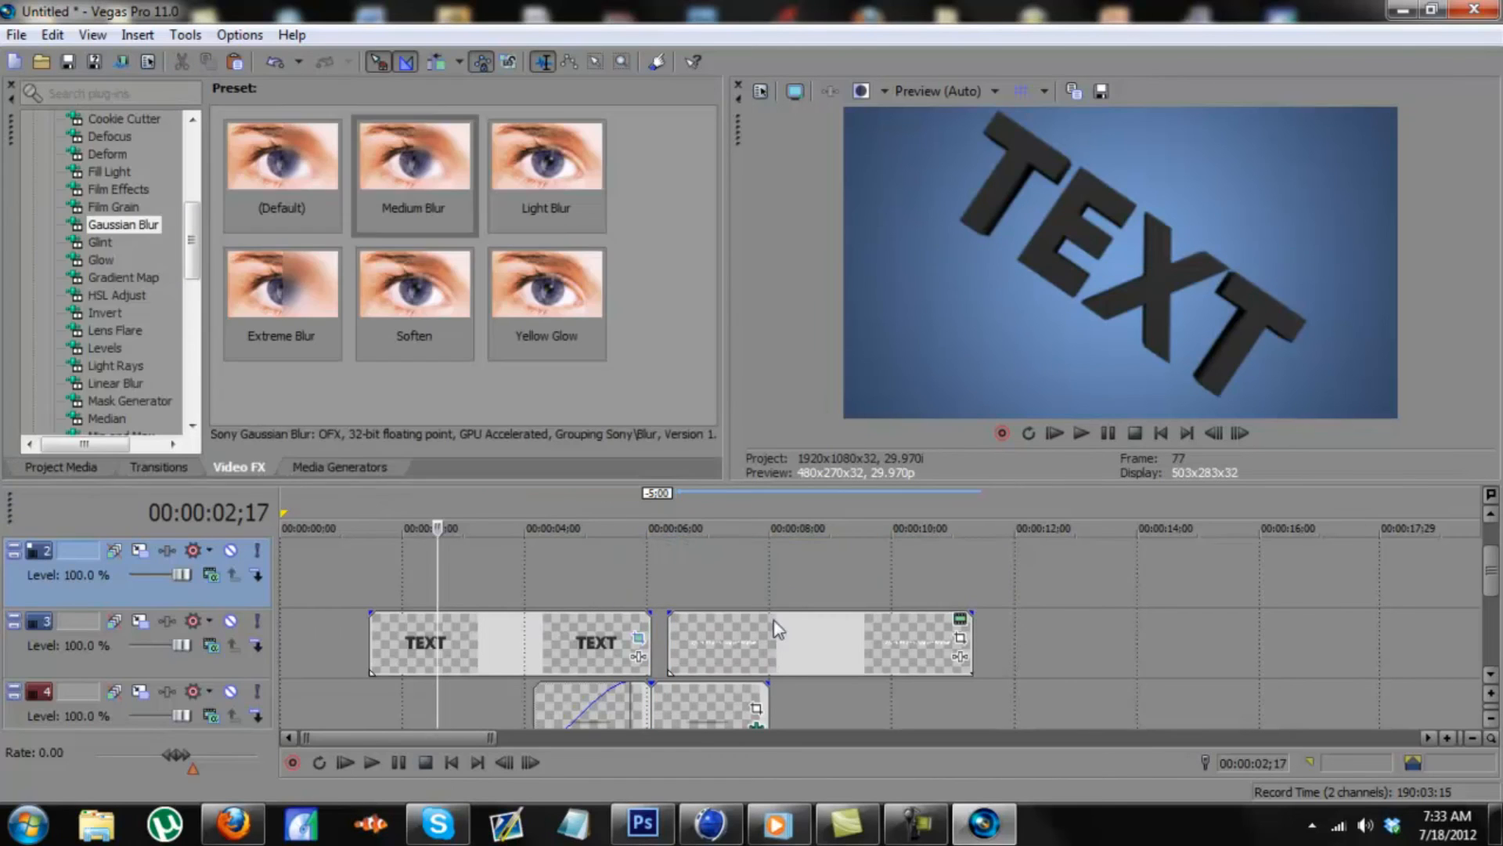
# - Move the title clip from track 3 up to track 1, starting at about 00:00:10;00
pyautogui.click(774, 622)
pyautogui.moveTo(721, 625); pyautogui.dragTo(717, 468)
pyautogui.moveTo(913, 512); pyautogui.dragTo(946, 589)
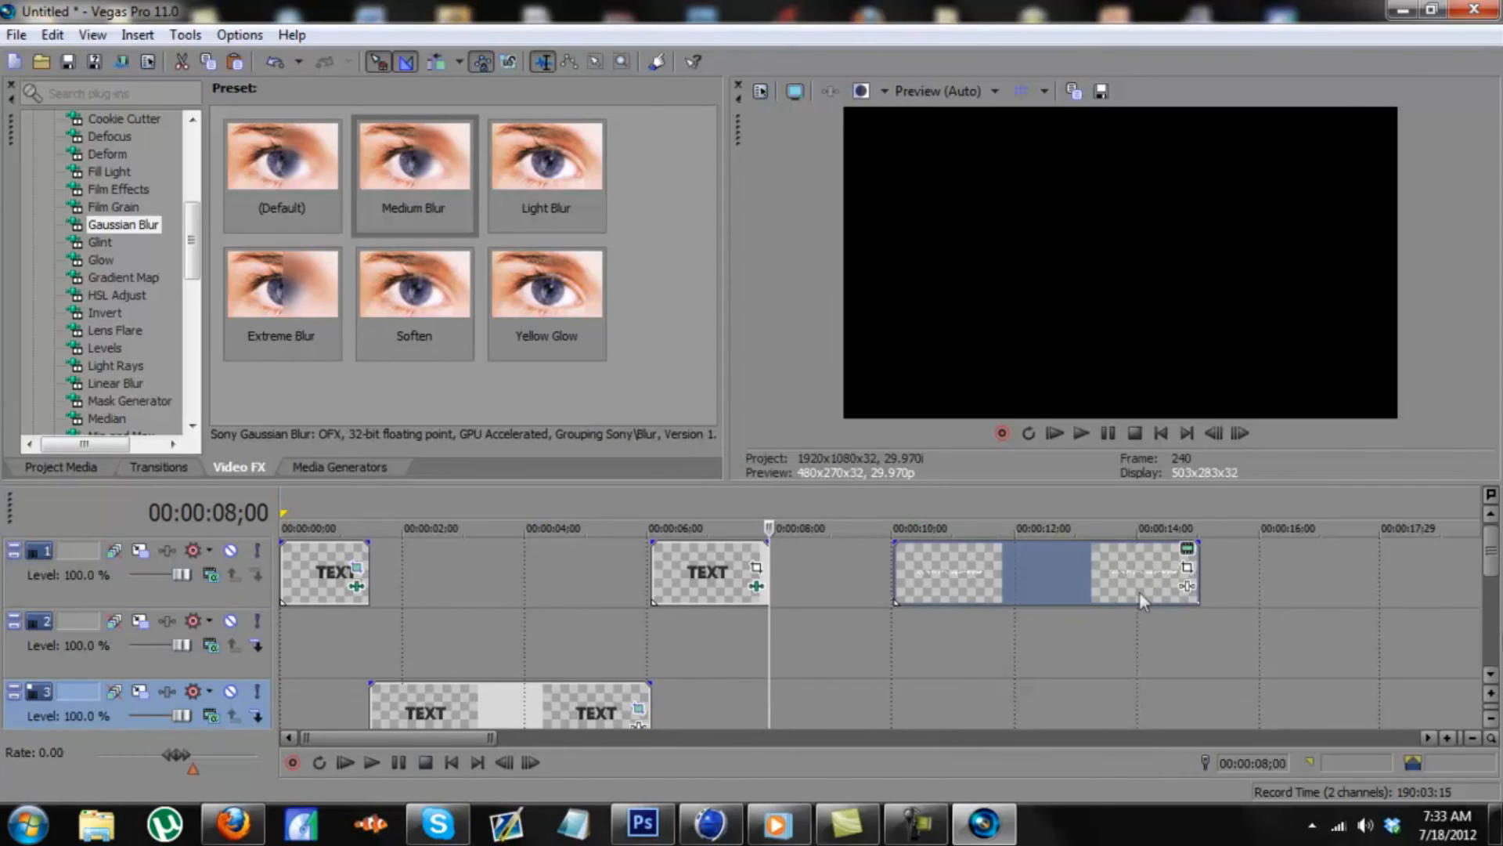
pyautogui.moveTo(1496, 561)
pyautogui.mouseDown()
pyautogui.moveTo(1496, 598)
pyautogui.moveTo(1496, 561)
pyautogui.mouseUp()
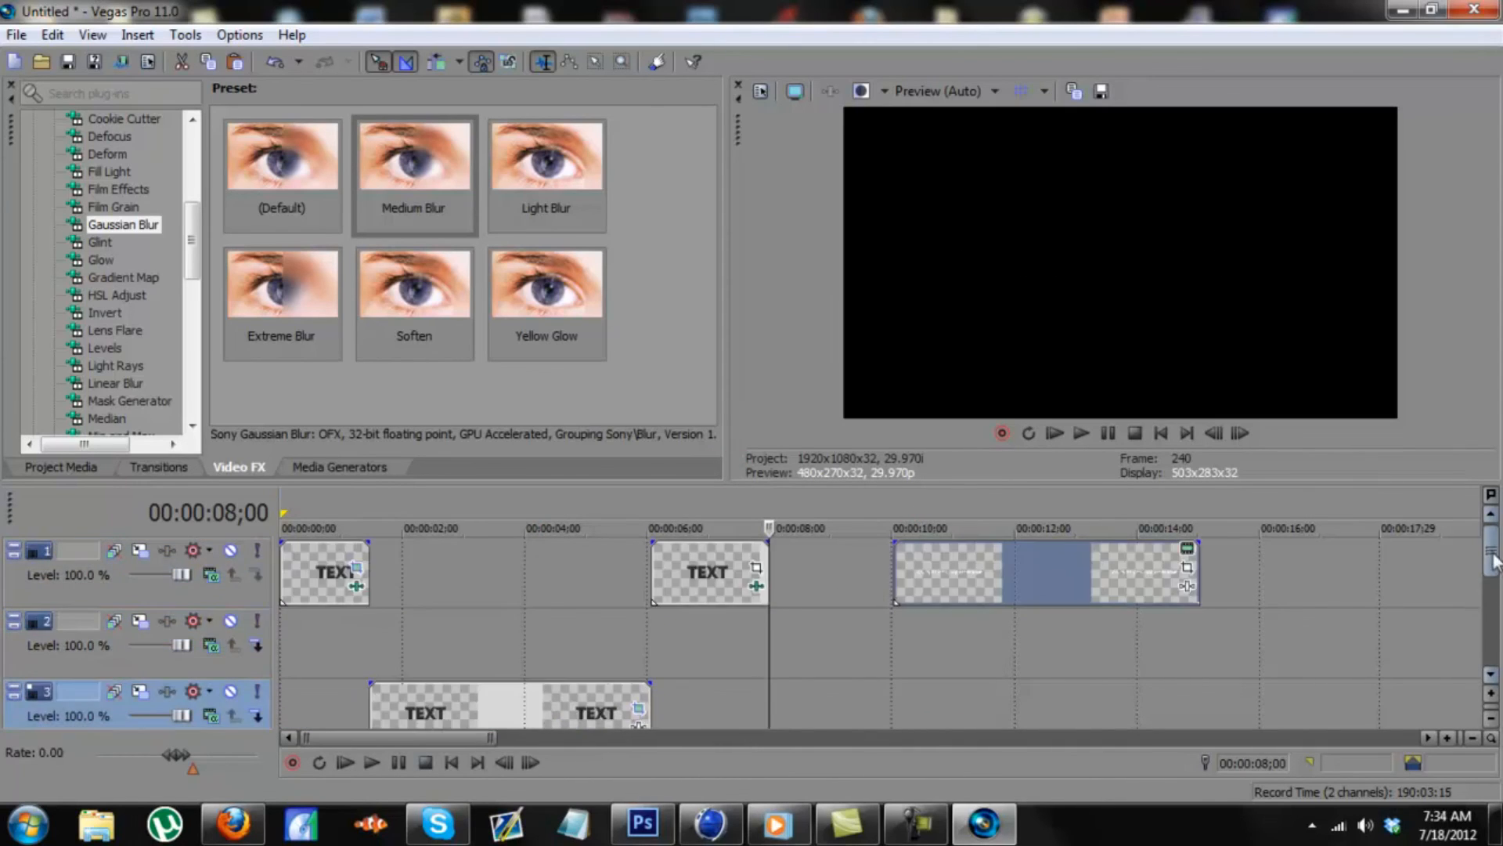
# - Move the empty track 2 above track 1 and place the title clip on it, starting at 00:00:06;02
pyautogui.click(702, 583)
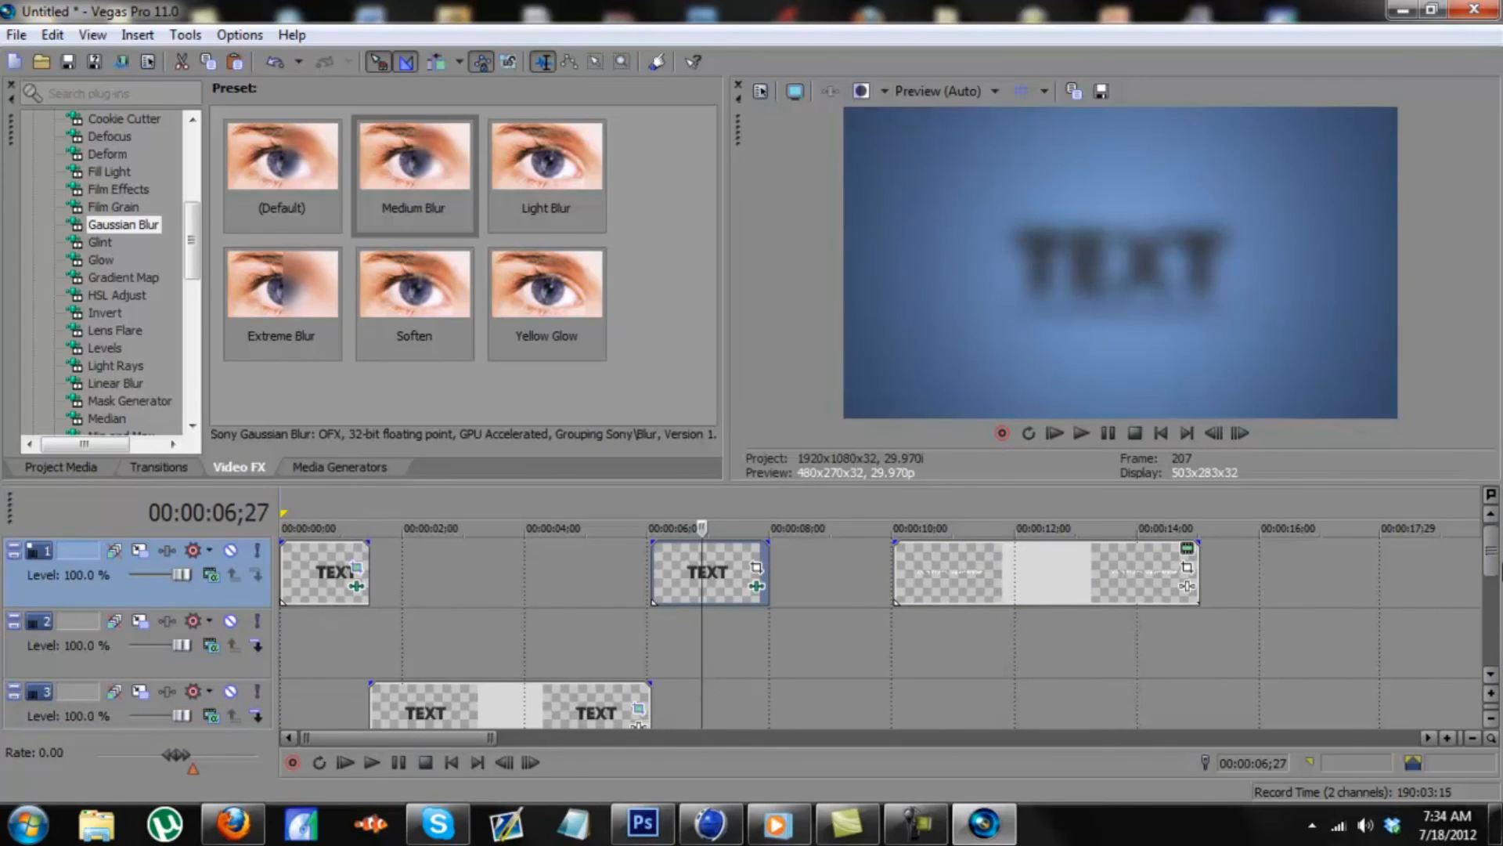
pyautogui.click(101, 667)
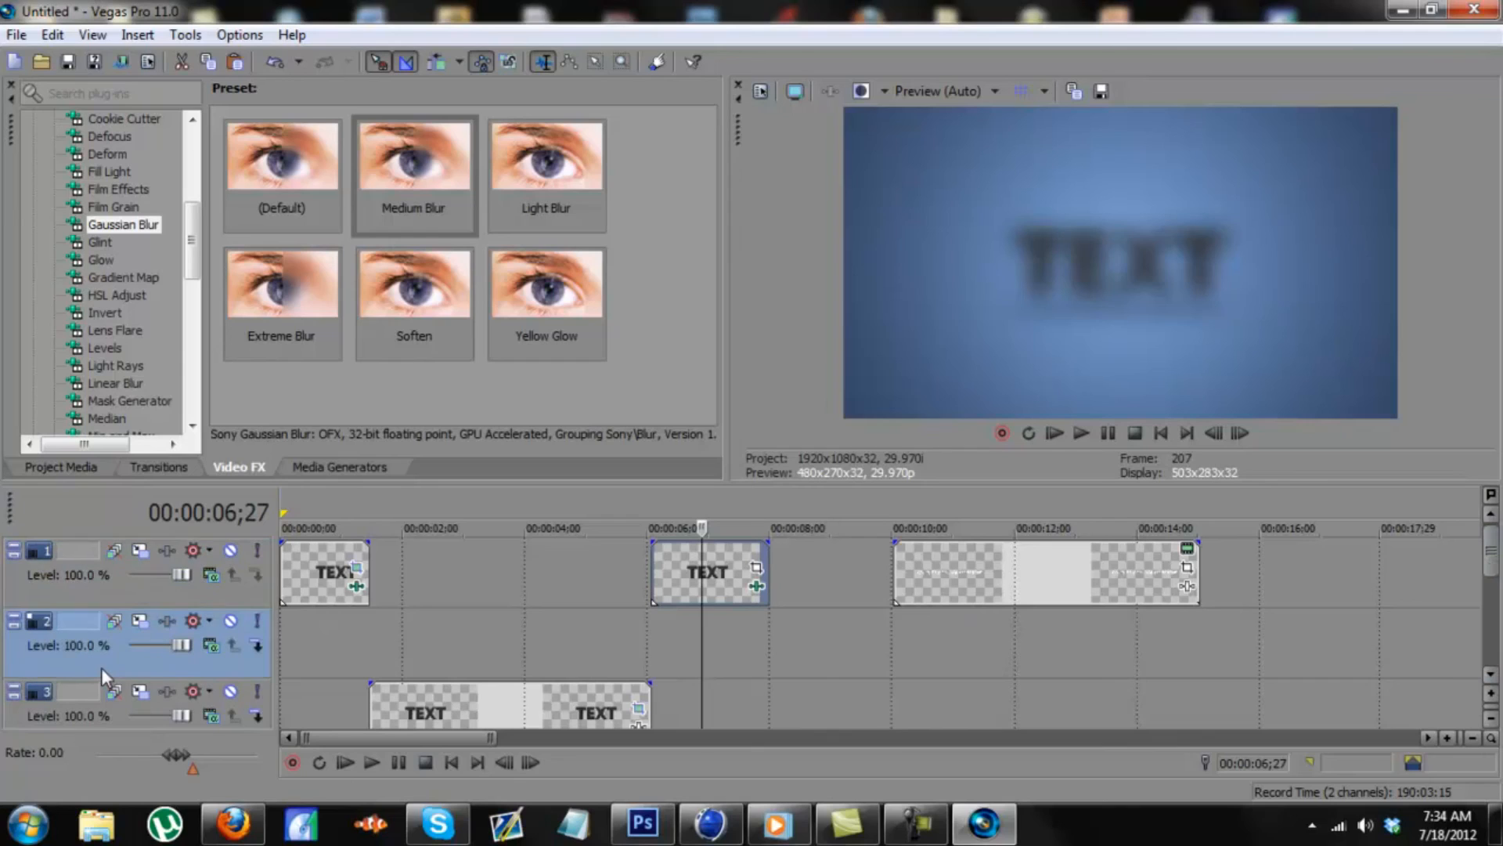
pyautogui.moveTo(106, 669); pyautogui.dragTo(130, 534)
pyautogui.click(983, 642)
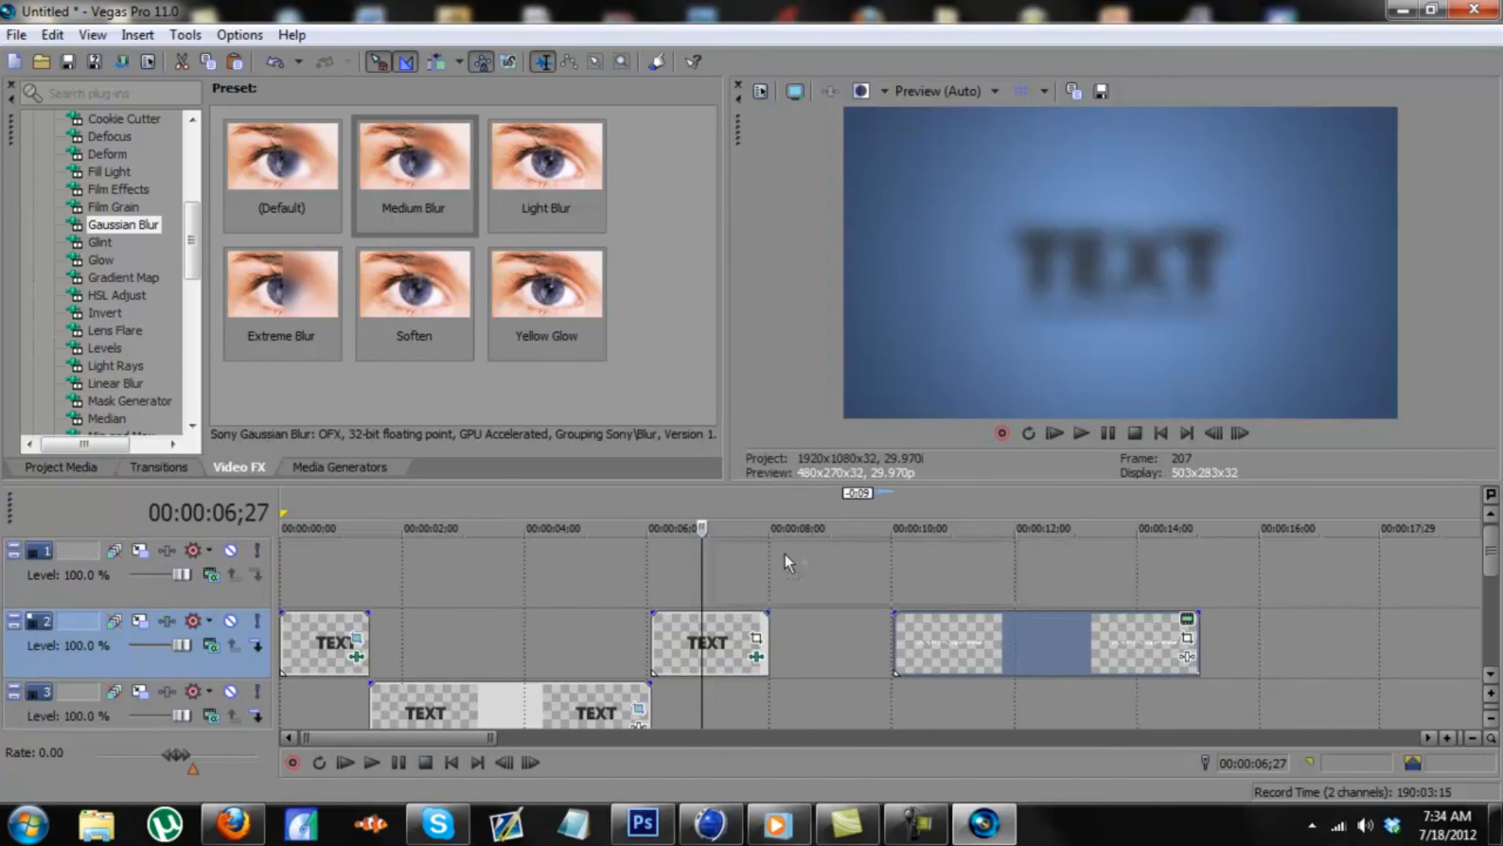
pyautogui.moveTo(728, 551); pyautogui.dragTo(768, 573)
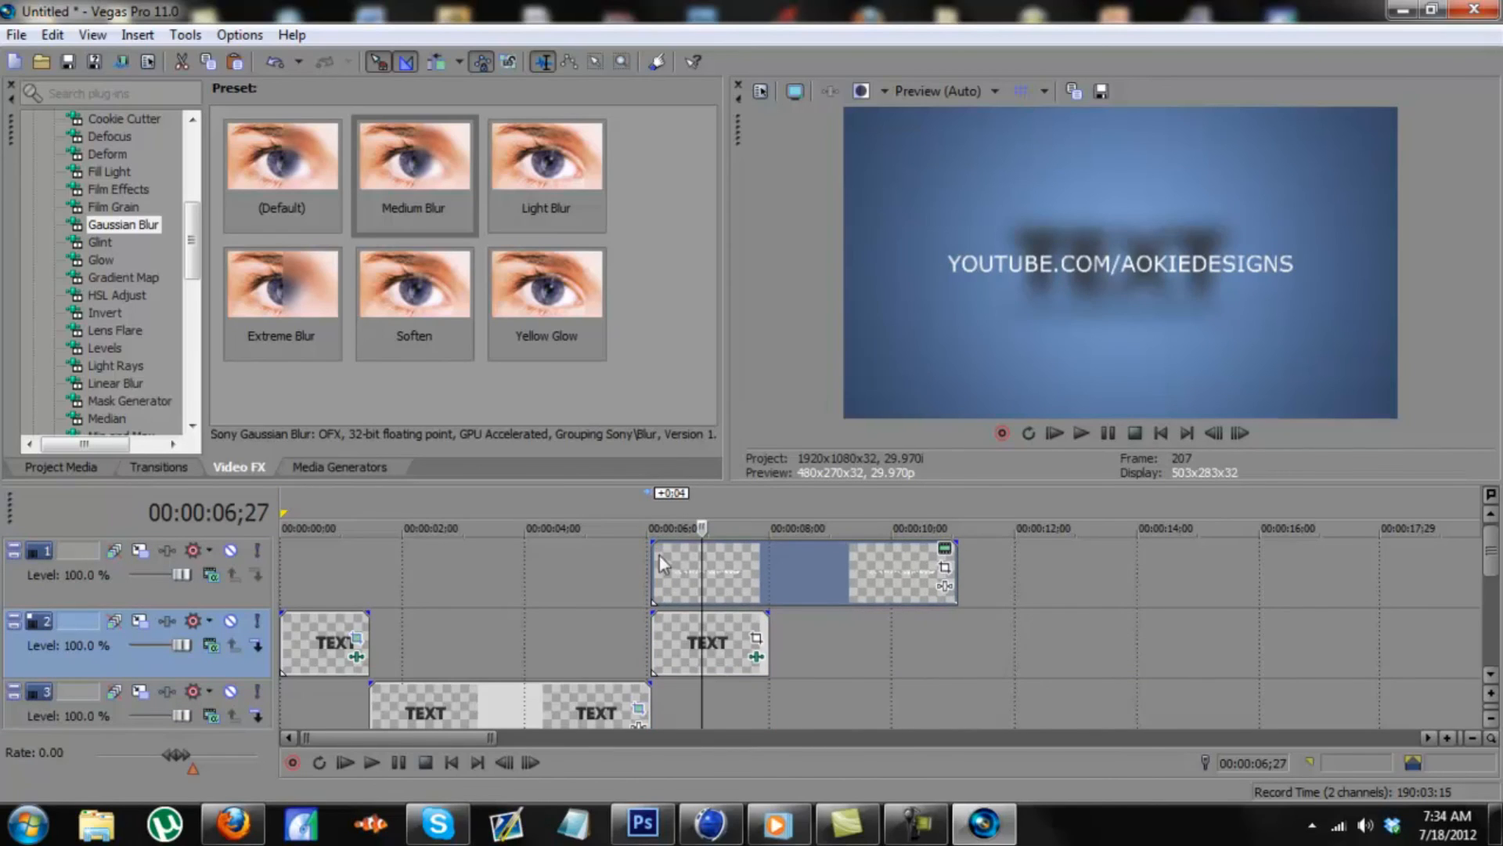
# - Add short fade-ins to the title clip on track 1 and the second blurred text clip on track 2, and briefly play them
pyautogui.moveTo(647, 545); pyautogui.dragTo(671, 547)
pyautogui.moveTo(655, 614); pyautogui.dragTo(664, 617)
pyautogui.click(654, 630)
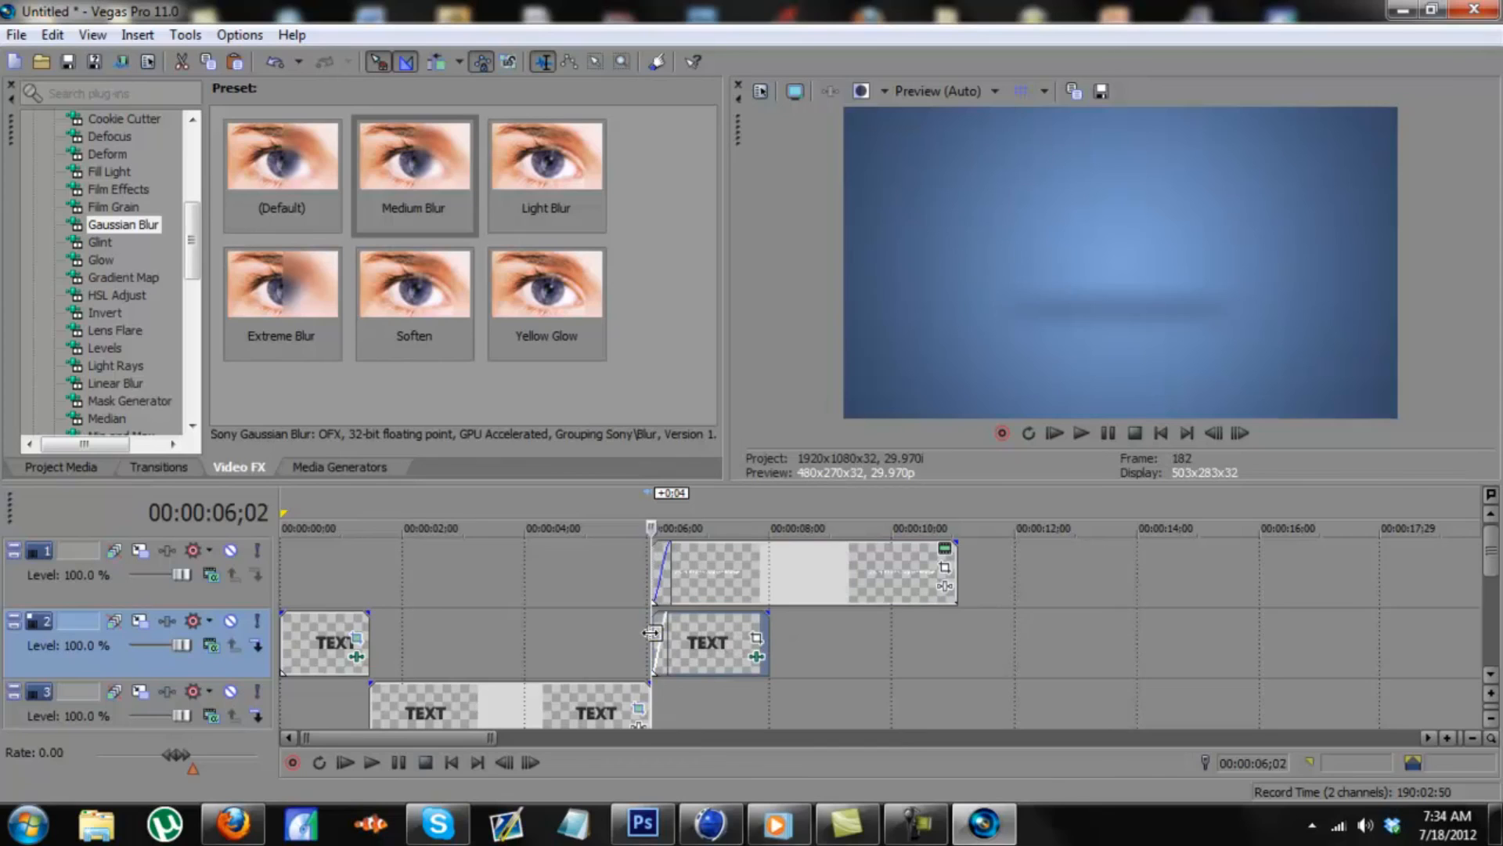
pyautogui.press('space')
pyautogui.press('space')
# - Add a matching short fade-in to the second shadow clip on track 4 at 00:00:06;02
pyautogui.scroll(-1, 1494, 567)
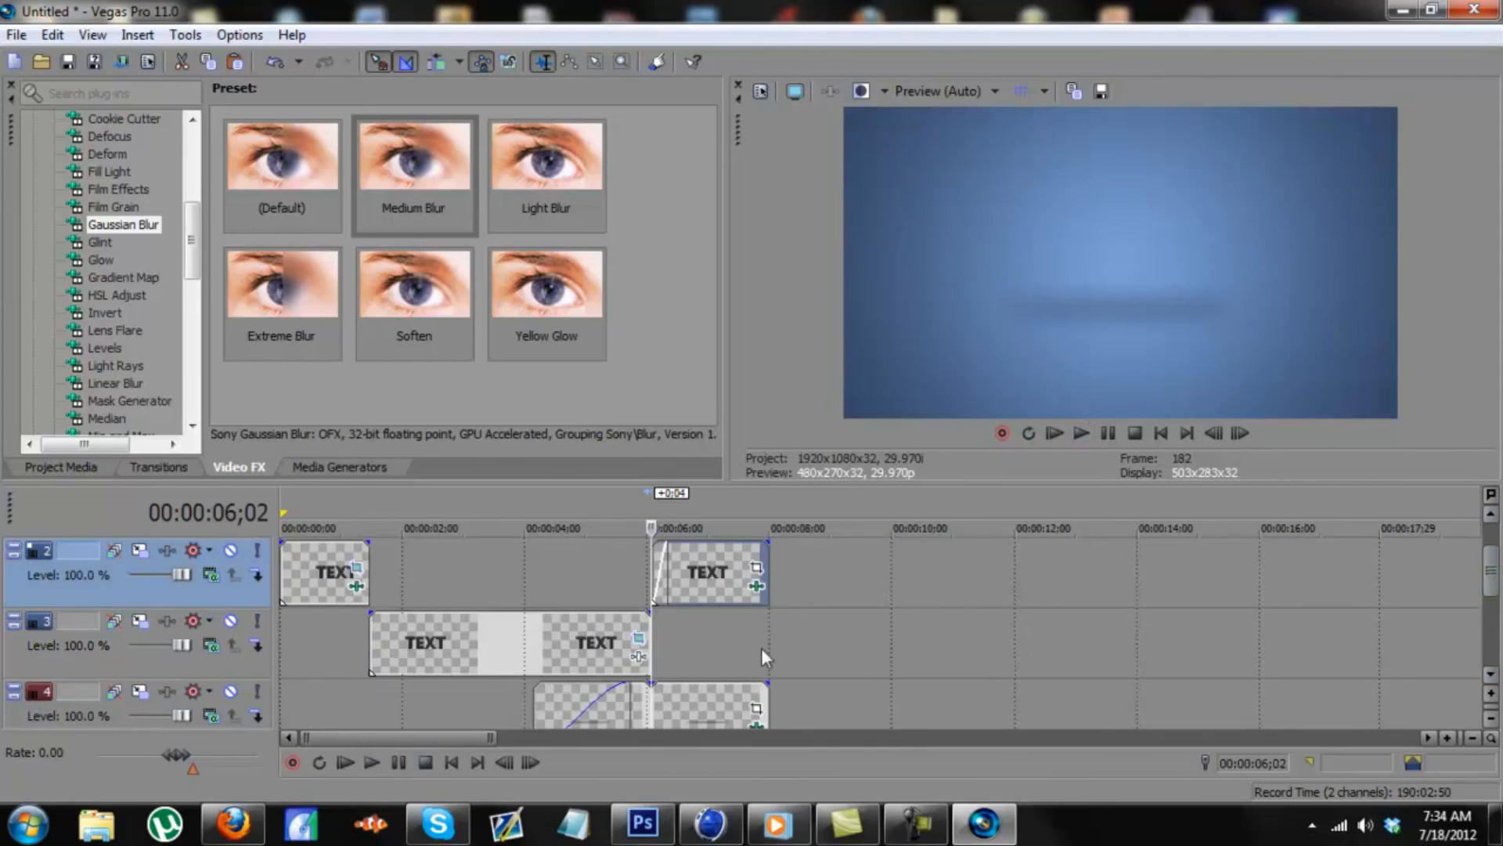
pyautogui.moveTo(650, 683)
pyautogui.mouseDown()
pyautogui.moveTo(667, 684)
pyautogui.moveTo(650, 684)
pyautogui.mouseUp()
pyautogui.moveTo(662, 548); pyautogui.dragTo(662, 551)
pyautogui.moveTo(658, 682); pyautogui.dragTo(667, 682)
# - Step through the frames around 00:00:06;02 and play the passage to check the transition into the blurred ending
pyautogui.click(630, 718)
pyautogui.press('Right')
pyautogui.press('Right')
pyautogui.press('Right')
pyautogui.press('Right')
pyautogui.press('Right')
pyautogui.press('Right')
pyautogui.press('Right')
pyautogui.press('Right')
pyautogui.press('Right')
pyautogui.press('Right')
pyautogui.press('Right')
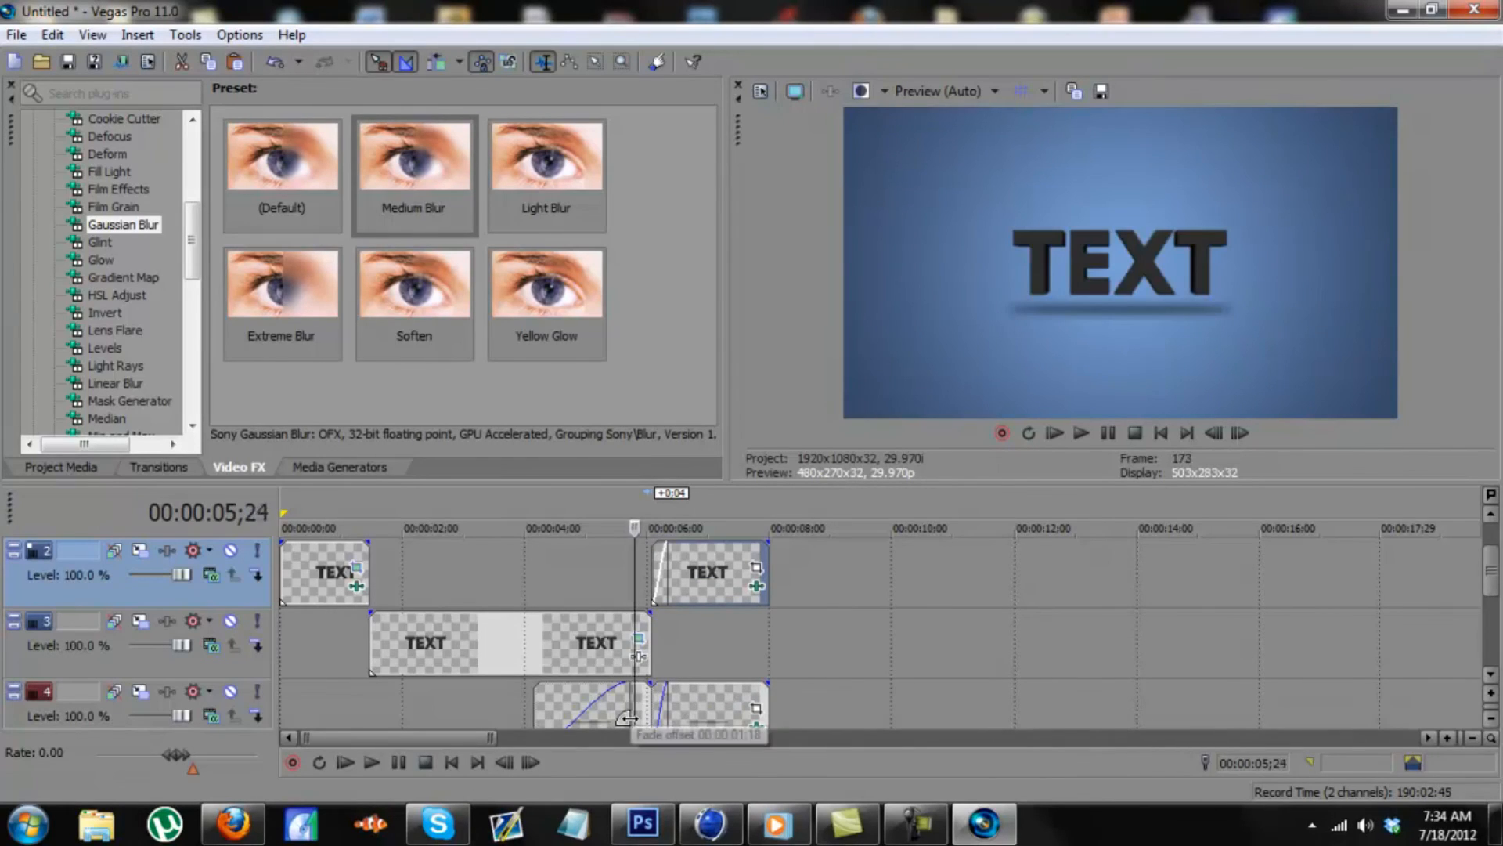
pyautogui.press('Left')
pyautogui.press('Left')
pyautogui.press('Left')
pyautogui.press('Left')
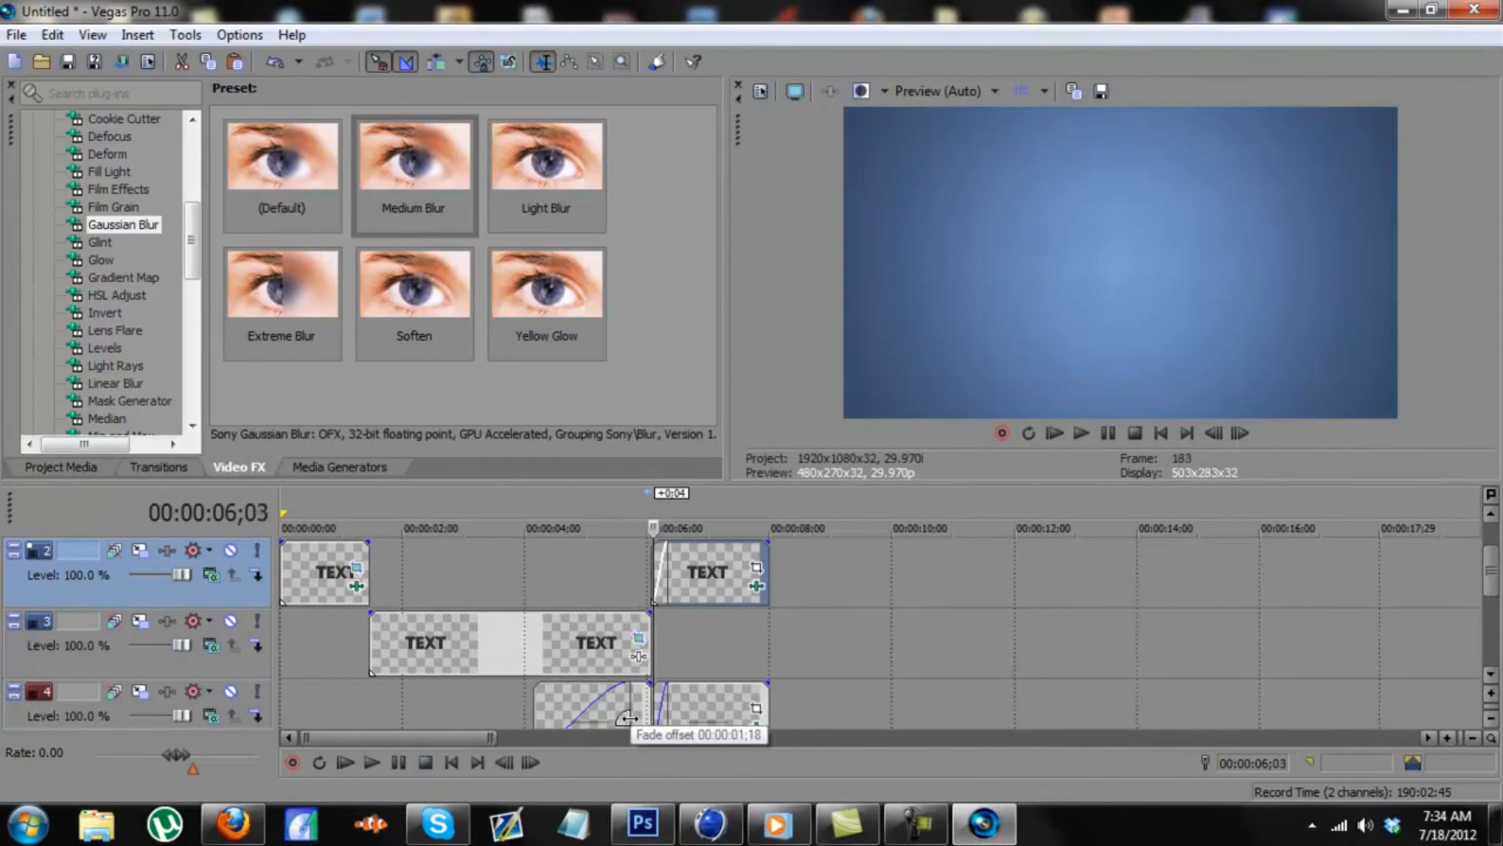
pyautogui.press('space')
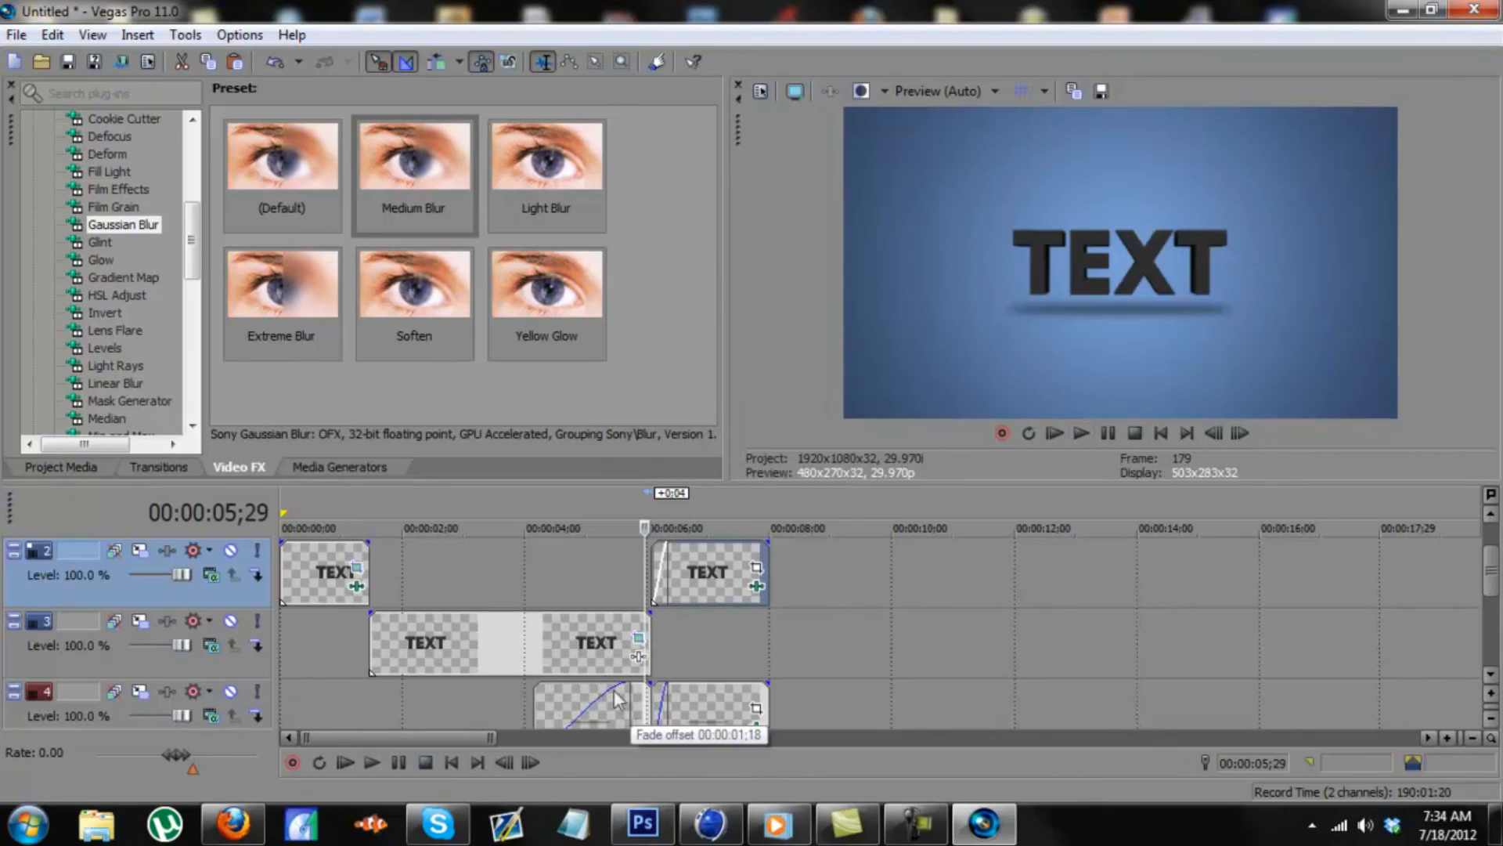
pyautogui.press('space')
pyautogui.press('space')
pyautogui.press('space')
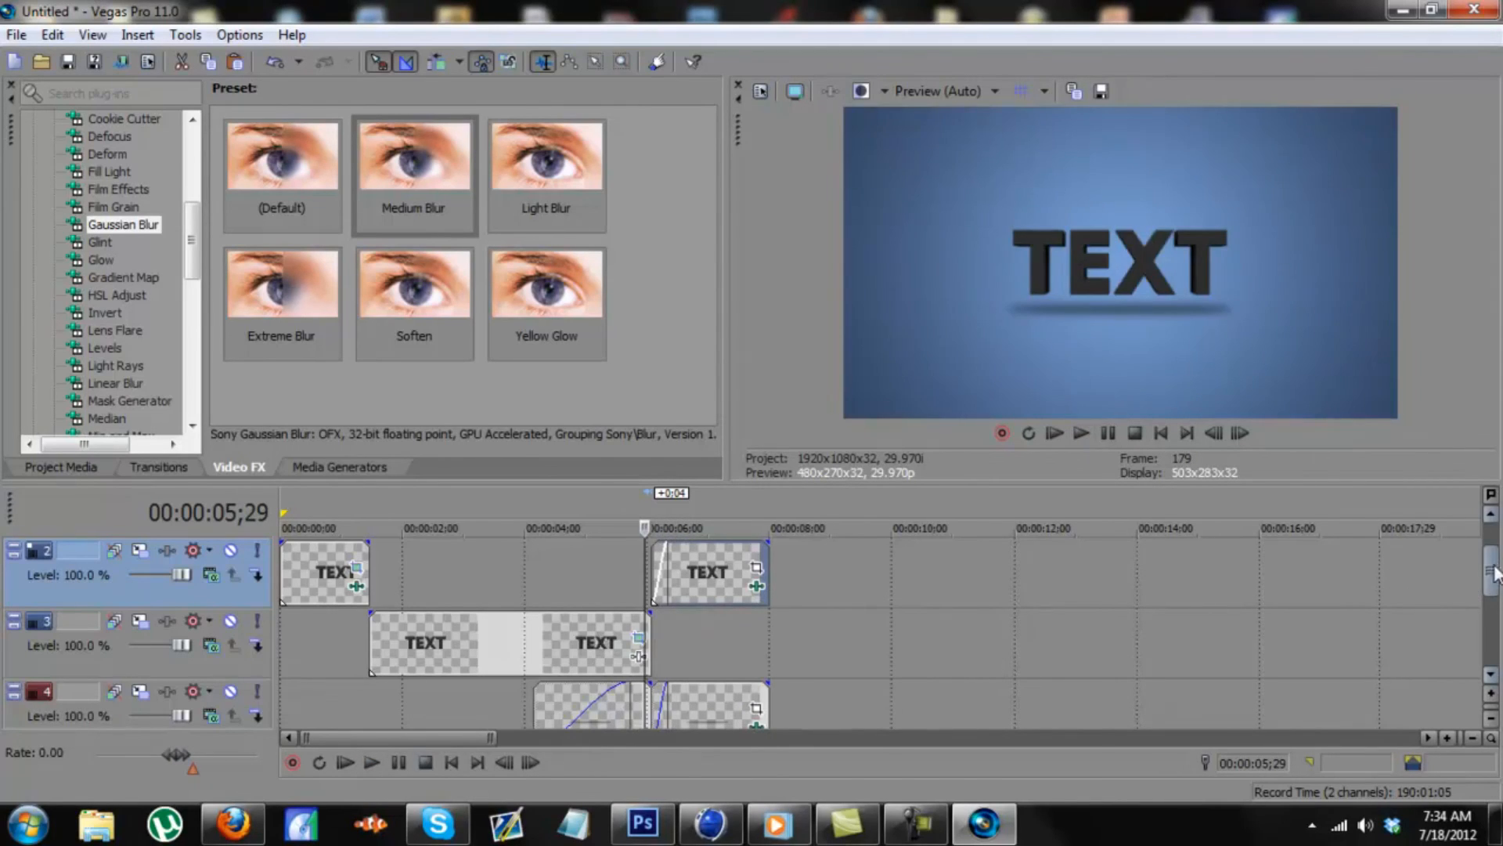
# - Open the generated media of the title clip on track 1 and set its text to font size 10
pyautogui.moveTo(1494, 574); pyautogui.dragTo(1494, 553)
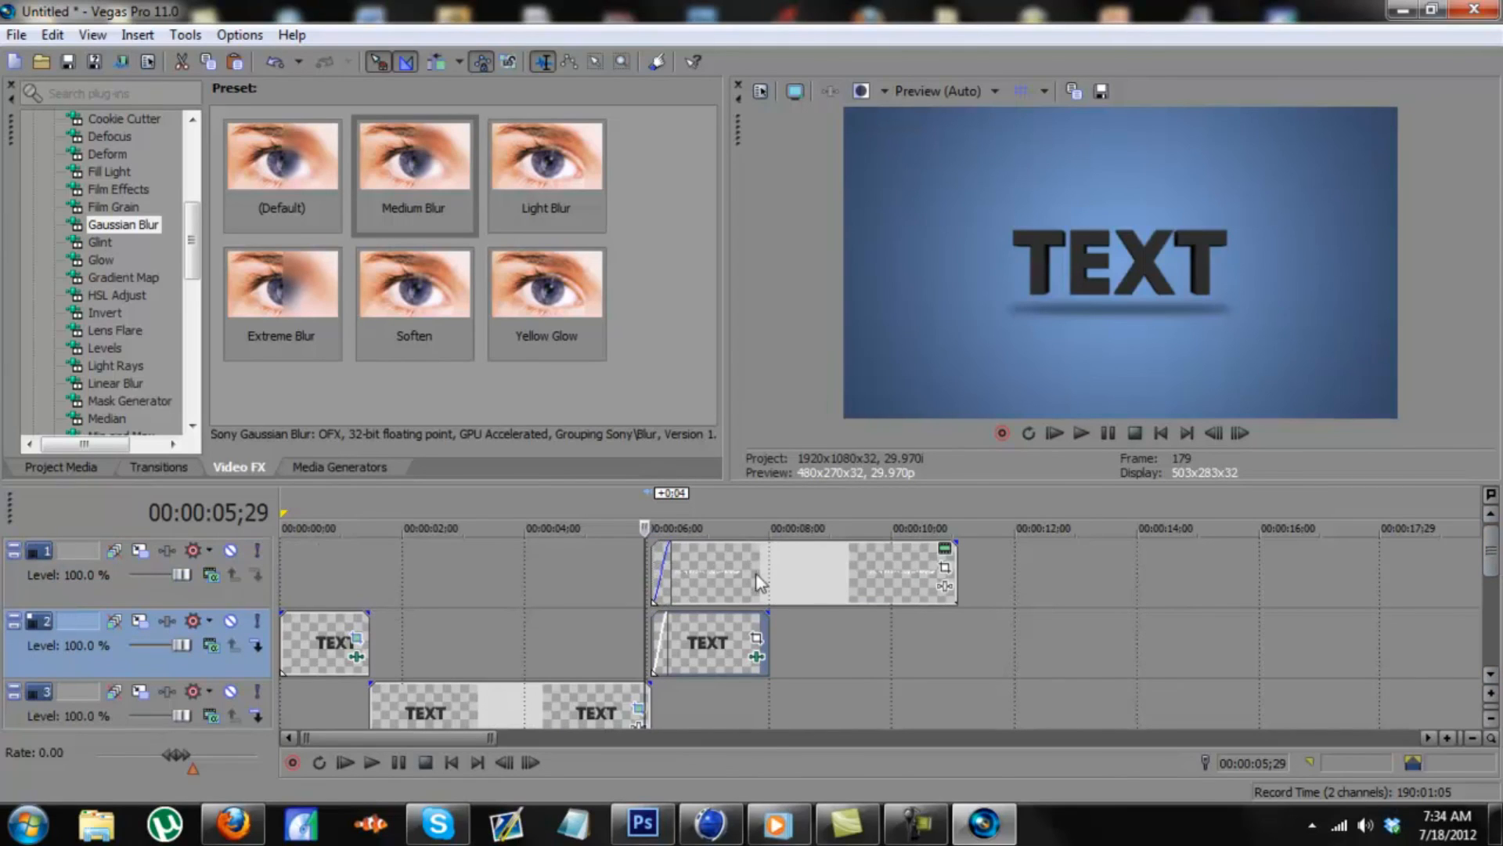
pyautogui.click(736, 580)
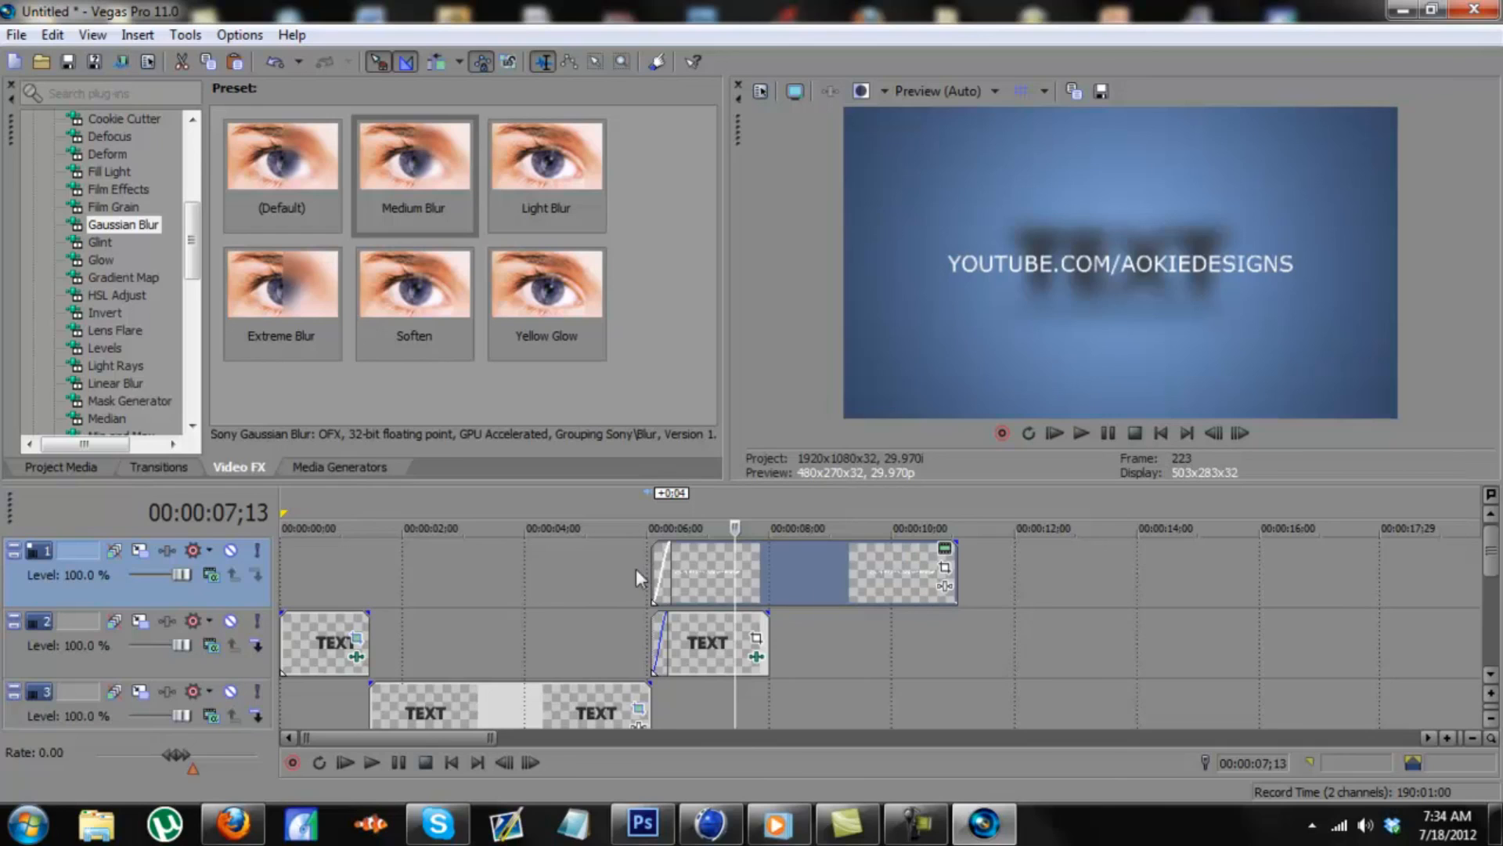
pyautogui.rightClick(808, 578)
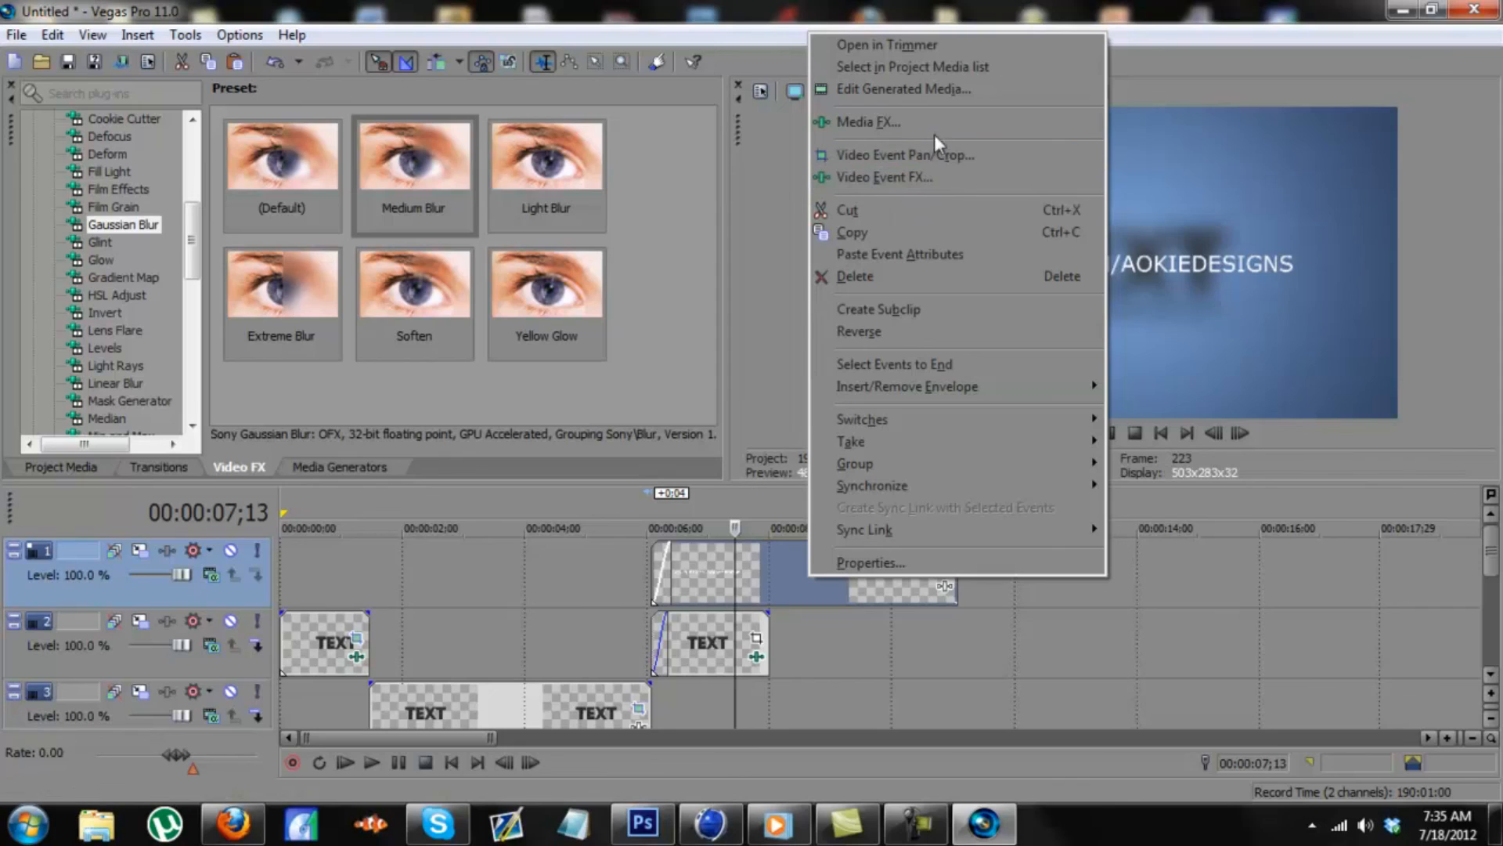
pyautogui.click(929, 93)
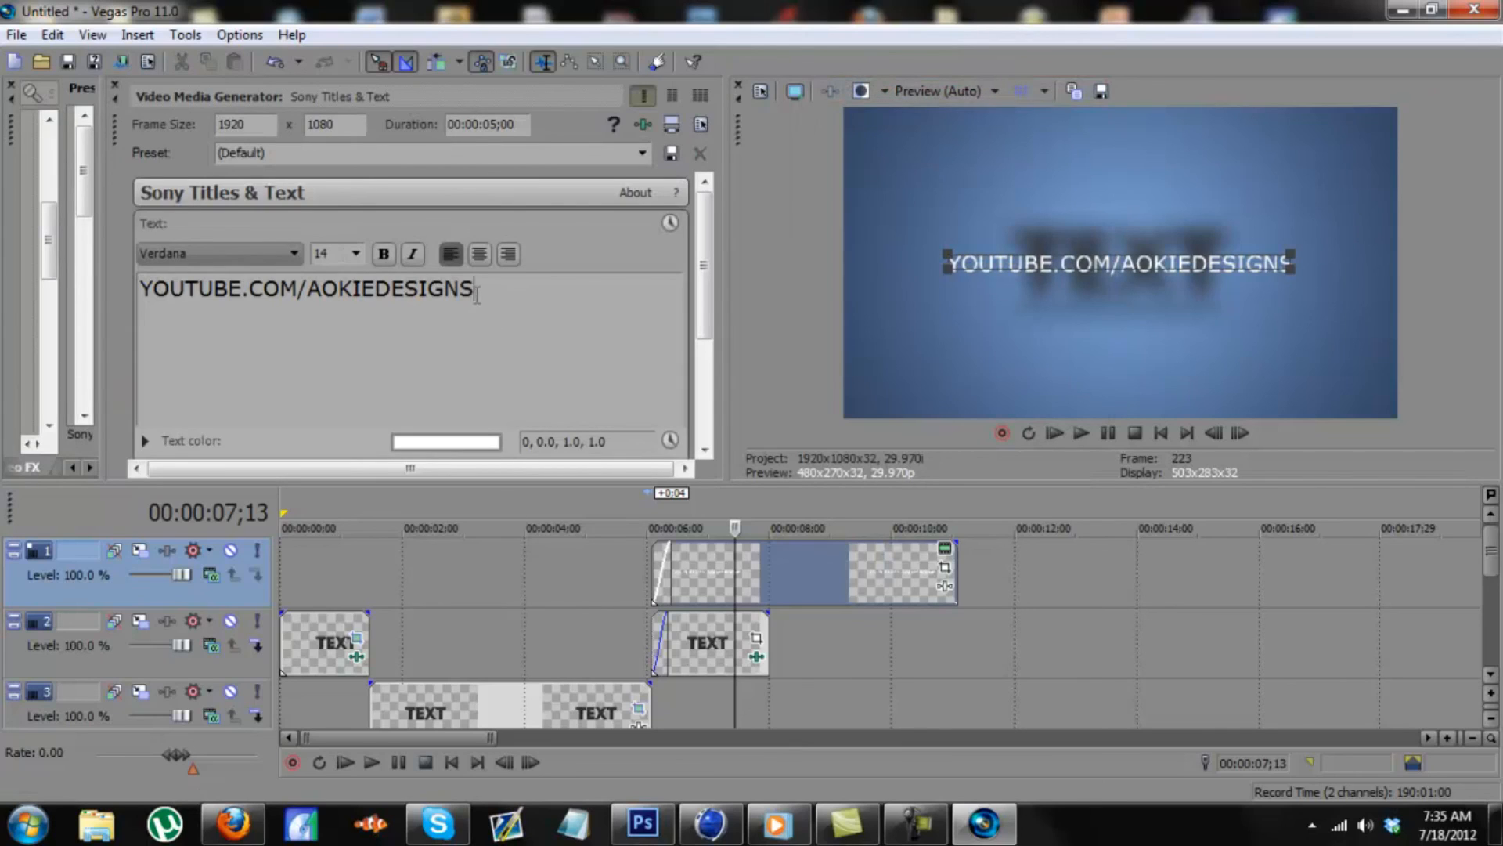
pyautogui.moveTo(477, 295); pyautogui.dragTo(24, 306)
pyautogui.click(357, 254)
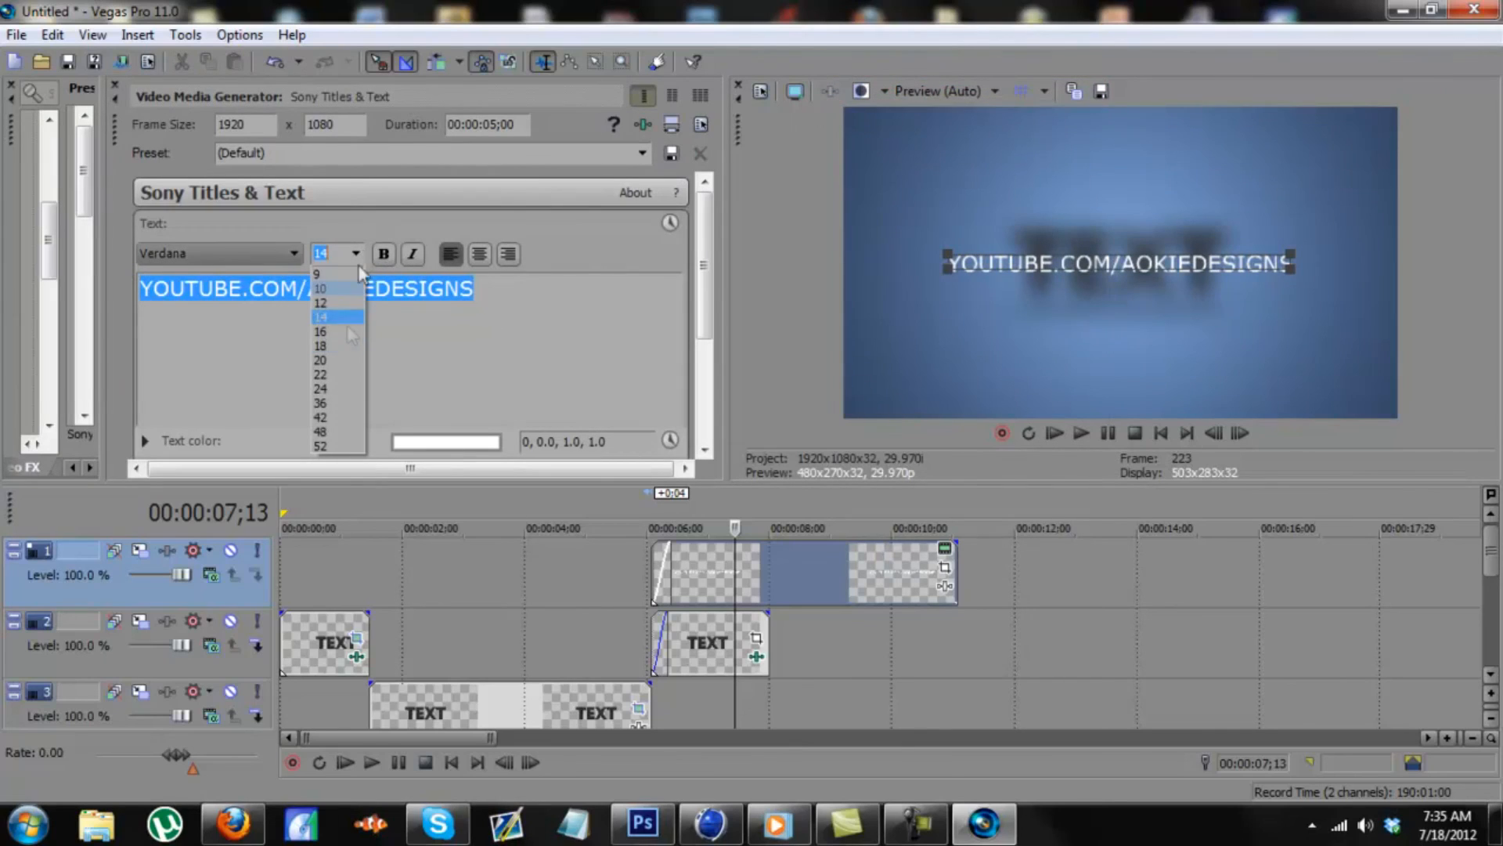
pyautogui.click(322, 292)
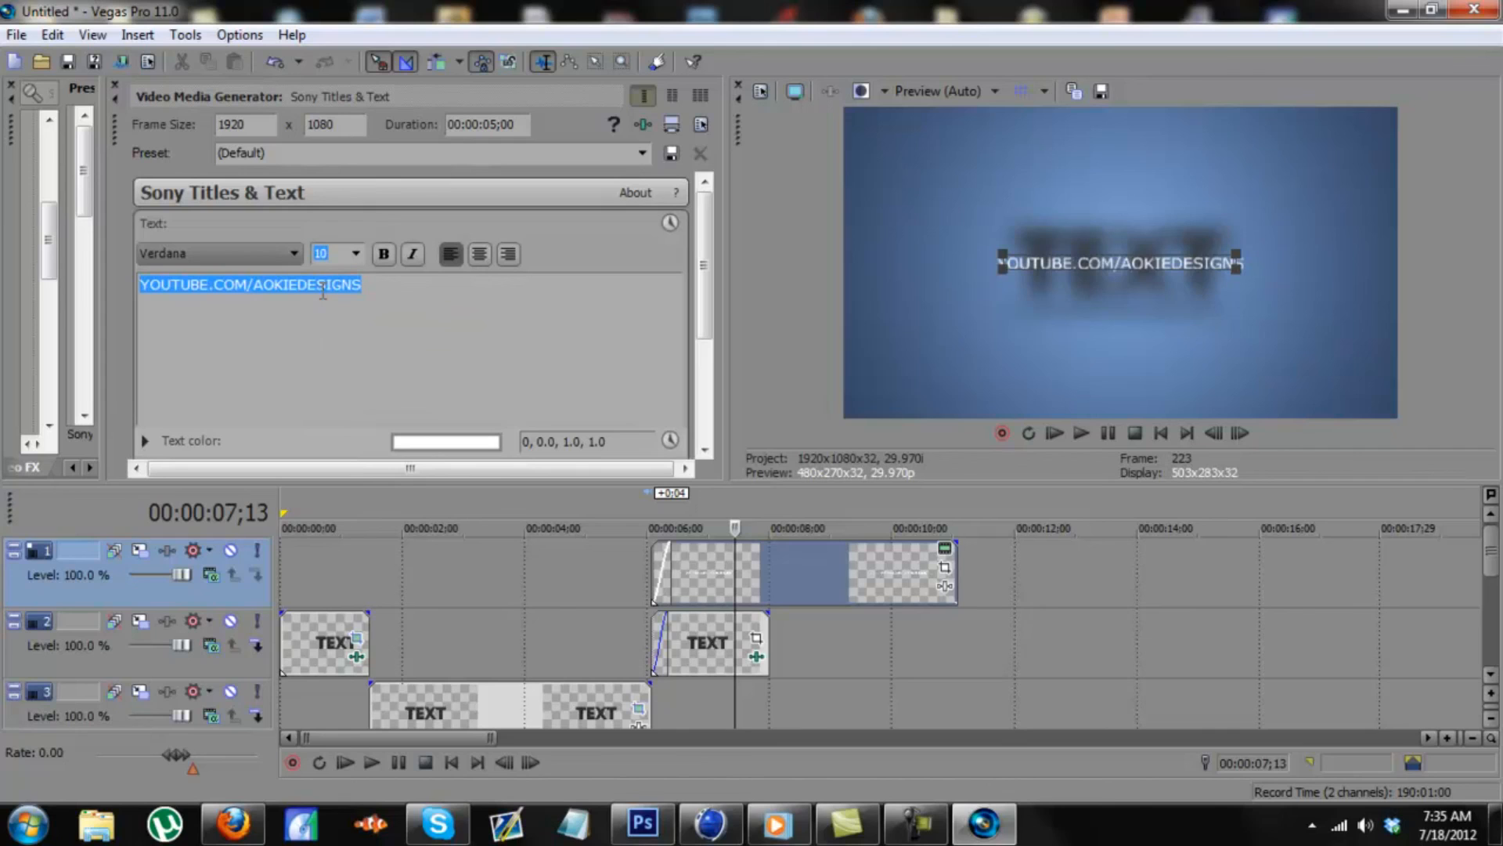
# - Set the title text's font to TYPOGRAPH PRO and make it bold
pyautogui.click(242, 255)
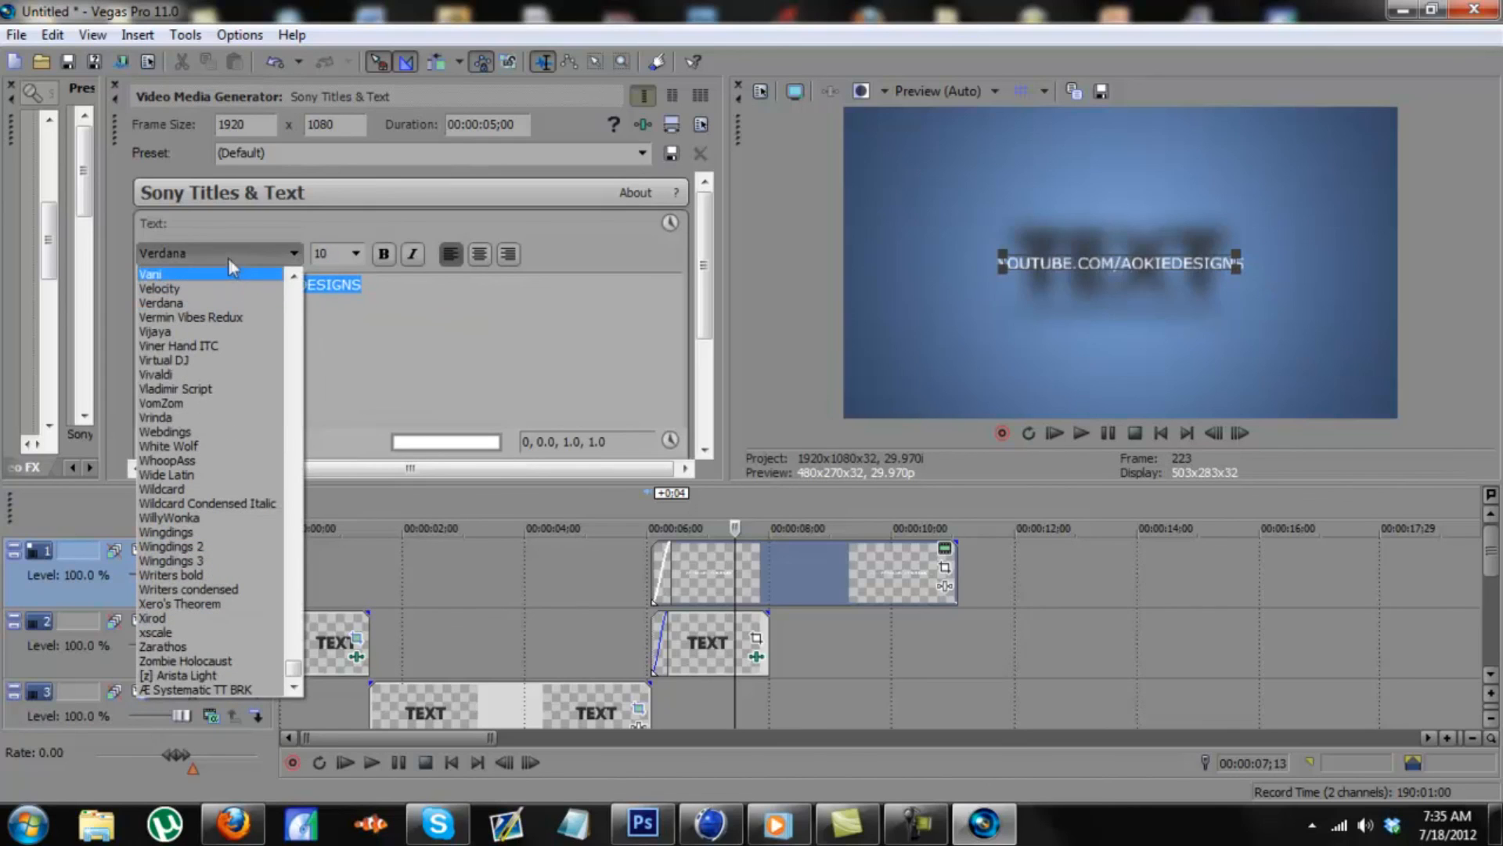
pyautogui.scroll(20, 266, 495)
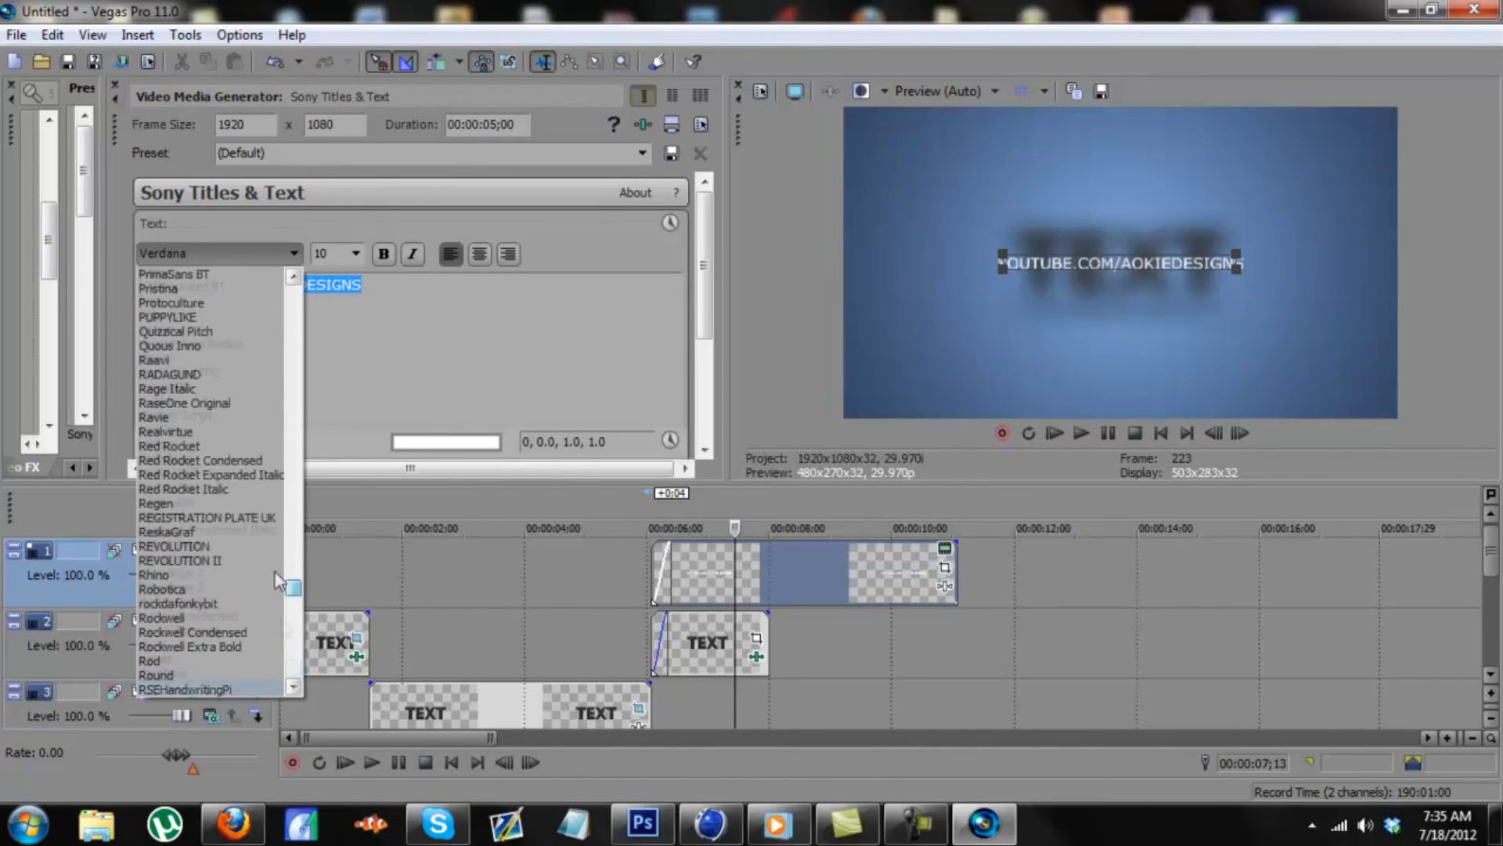
pyautogui.moveTo(266, 496); pyautogui.dragTo(228, 649)
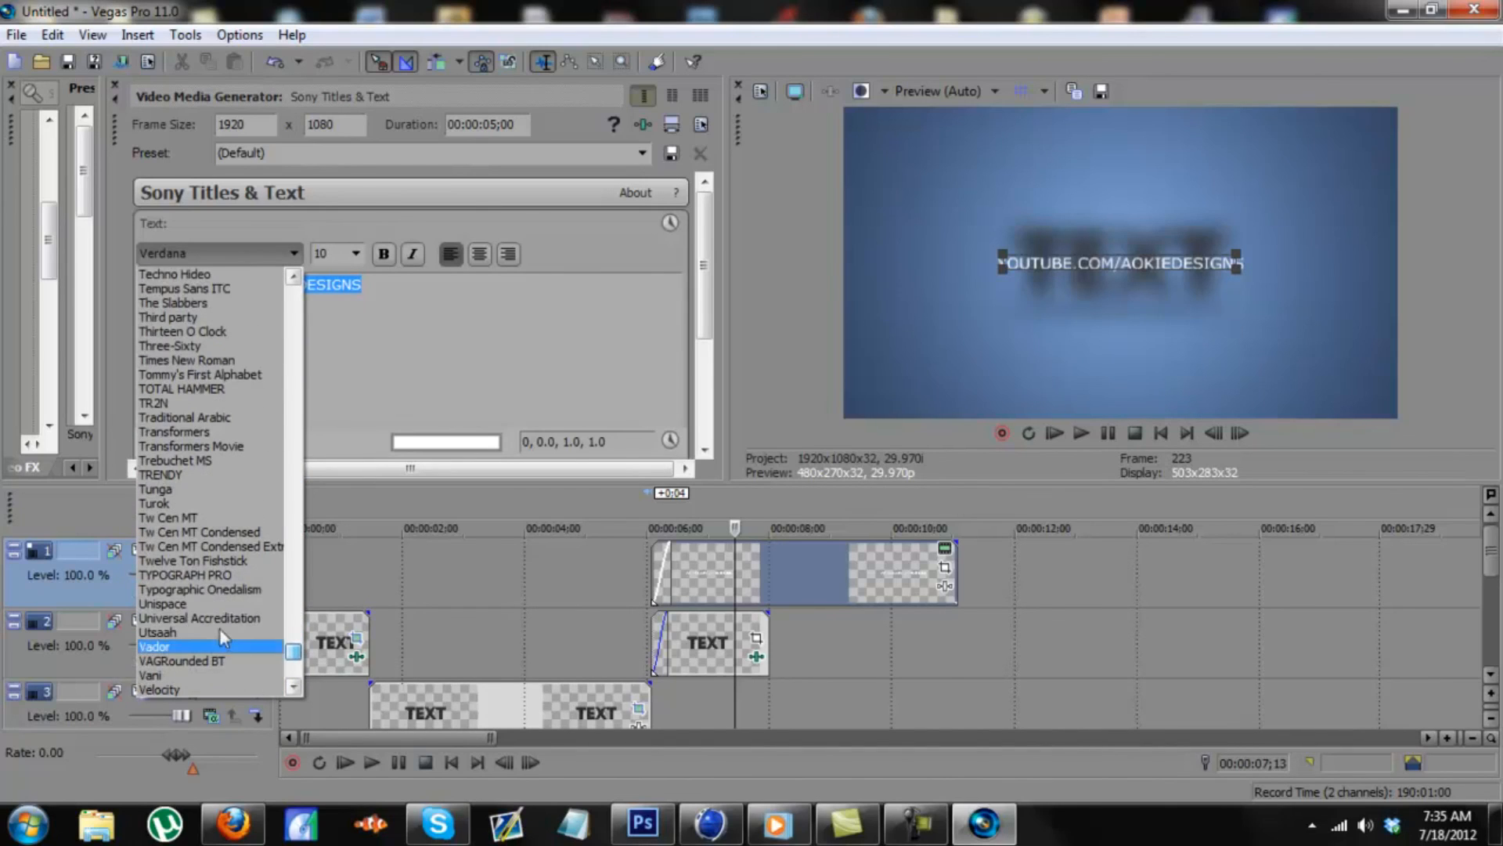
pyautogui.click(215, 575)
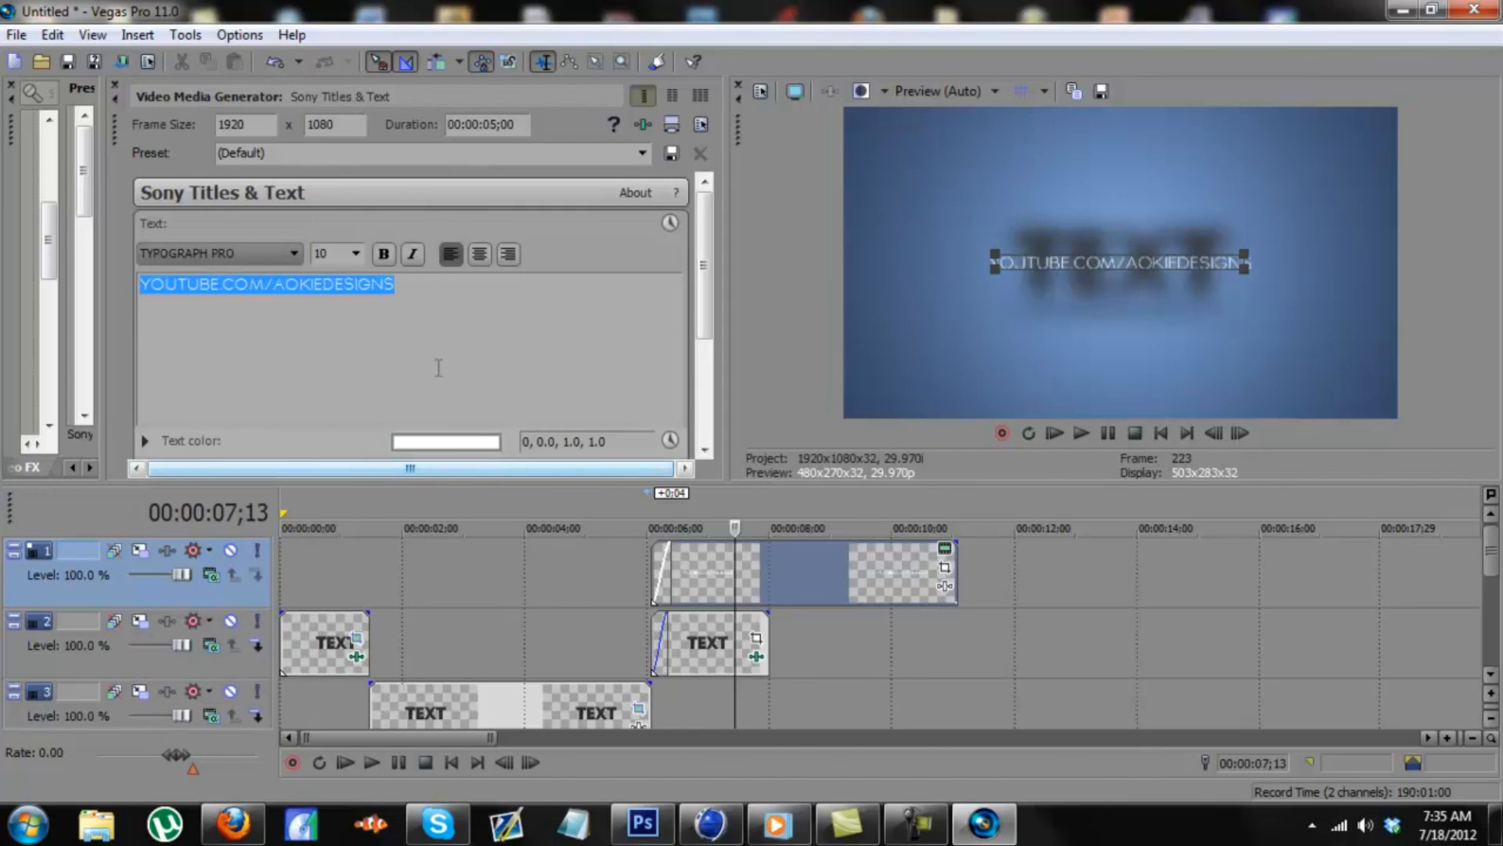
pyautogui.click(383, 253)
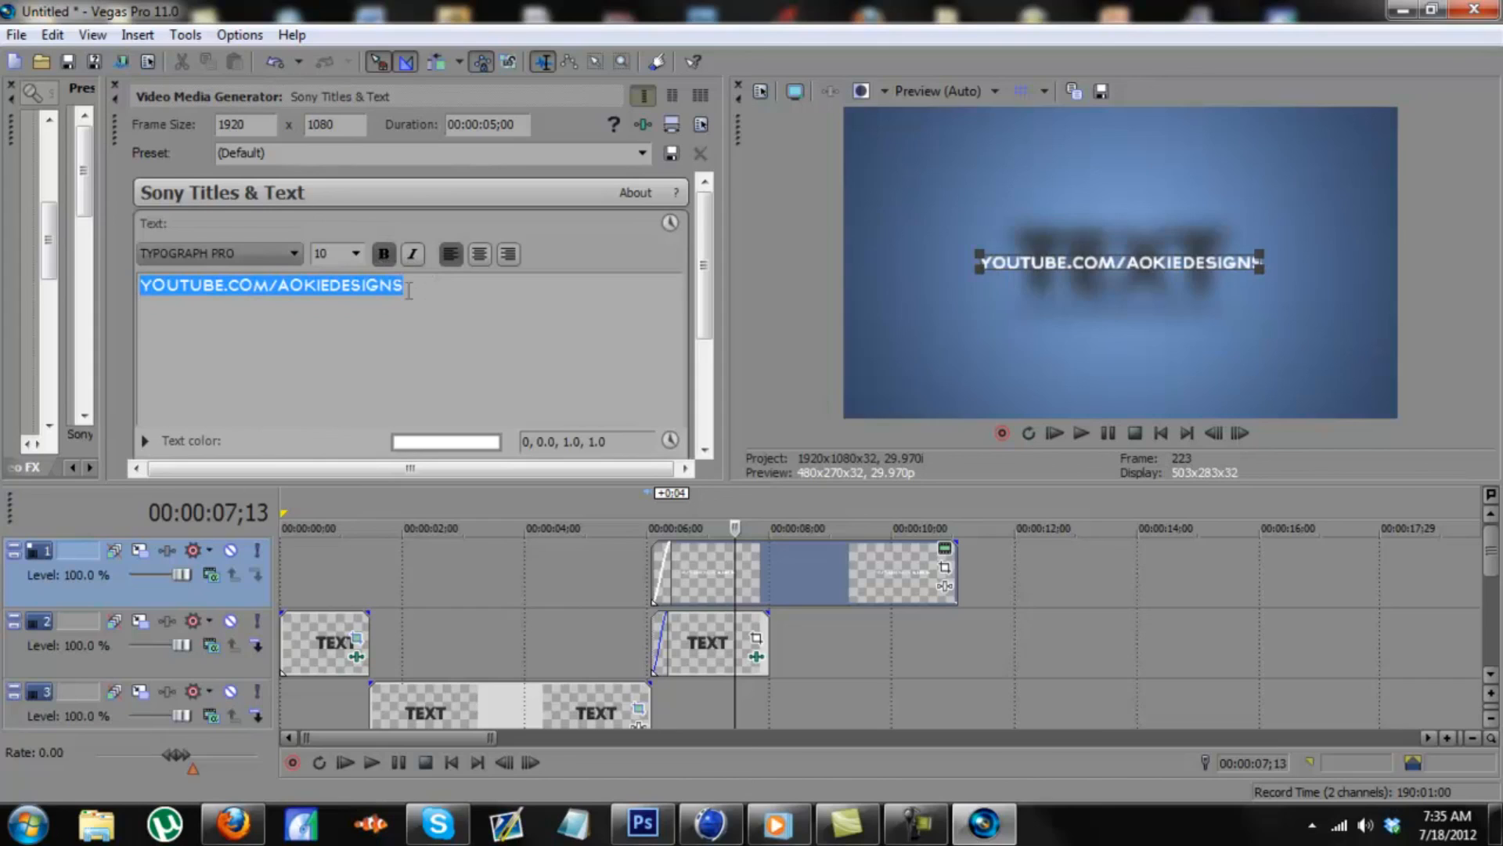
# - Letter-space the channel-address title by inserting a single space between all of its characters
pyautogui.click(148, 295)
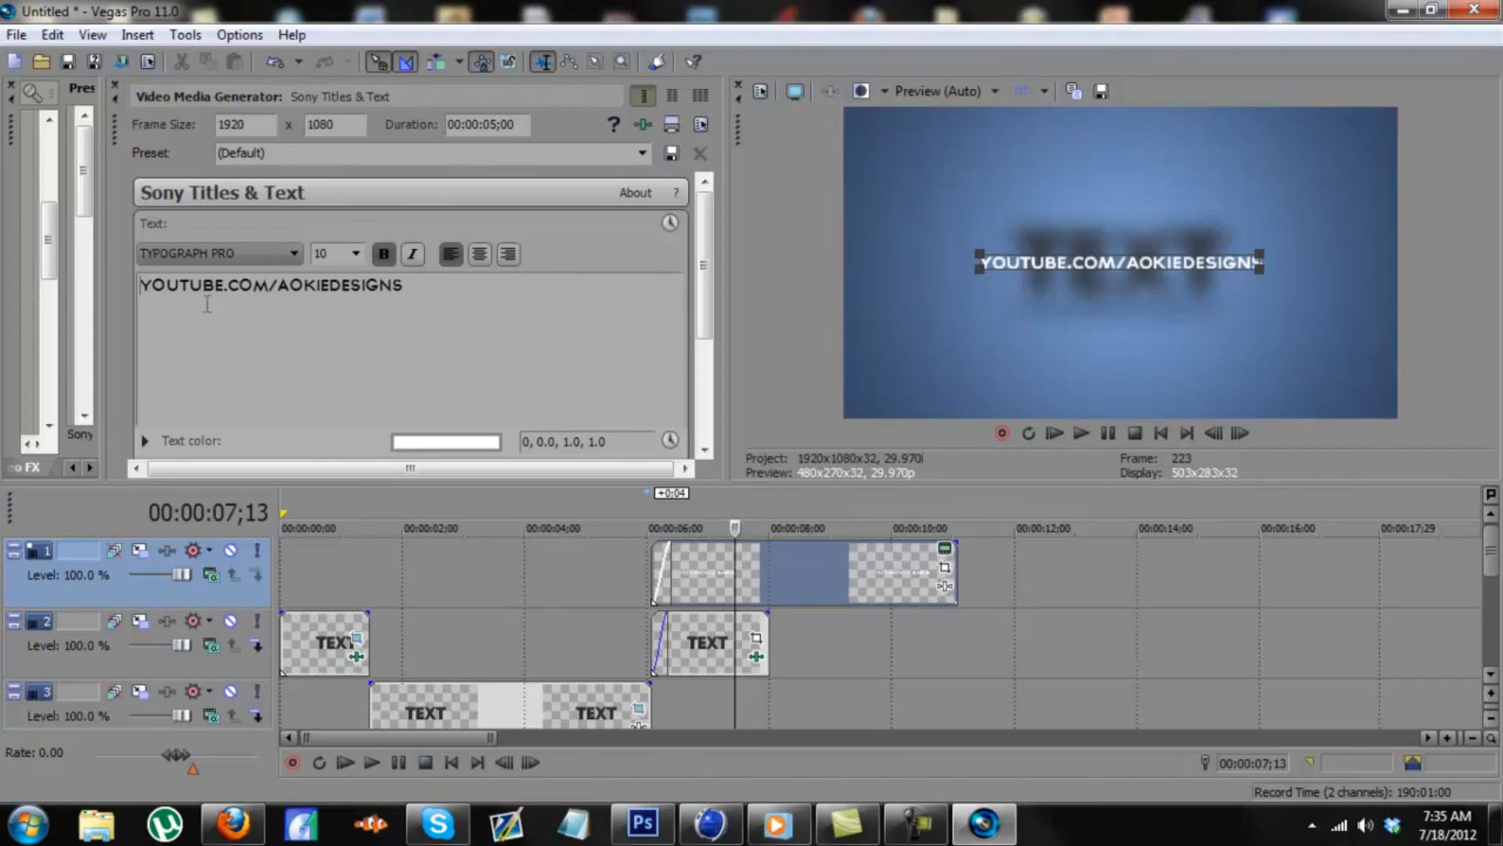
pyautogui.press('space')
pyautogui.press('Right')
pyautogui.press('space')
pyautogui.press('Right')
pyautogui.press('space')
pyautogui.press('Right')
pyautogui.press('space')
pyautogui.press('Right')
pyautogui.press('space')
pyautogui.press('Right')
pyautogui.press('space')
pyautogui.press('Right')
pyautogui.press('space')
pyautogui.press('Right')
pyautogui.press('space')
pyautogui.press('Right')
pyautogui.press('space')
pyautogui.press('Right')
pyautogui.press('space')
pyautogui.press('Right')
pyautogui.press('space')
pyautogui.press('Right')
pyautogui.press('space')
pyautogui.press('Right')
pyautogui.press('space')
pyautogui.press('Right')
pyautogui.press('space')
pyautogui.press('Right')
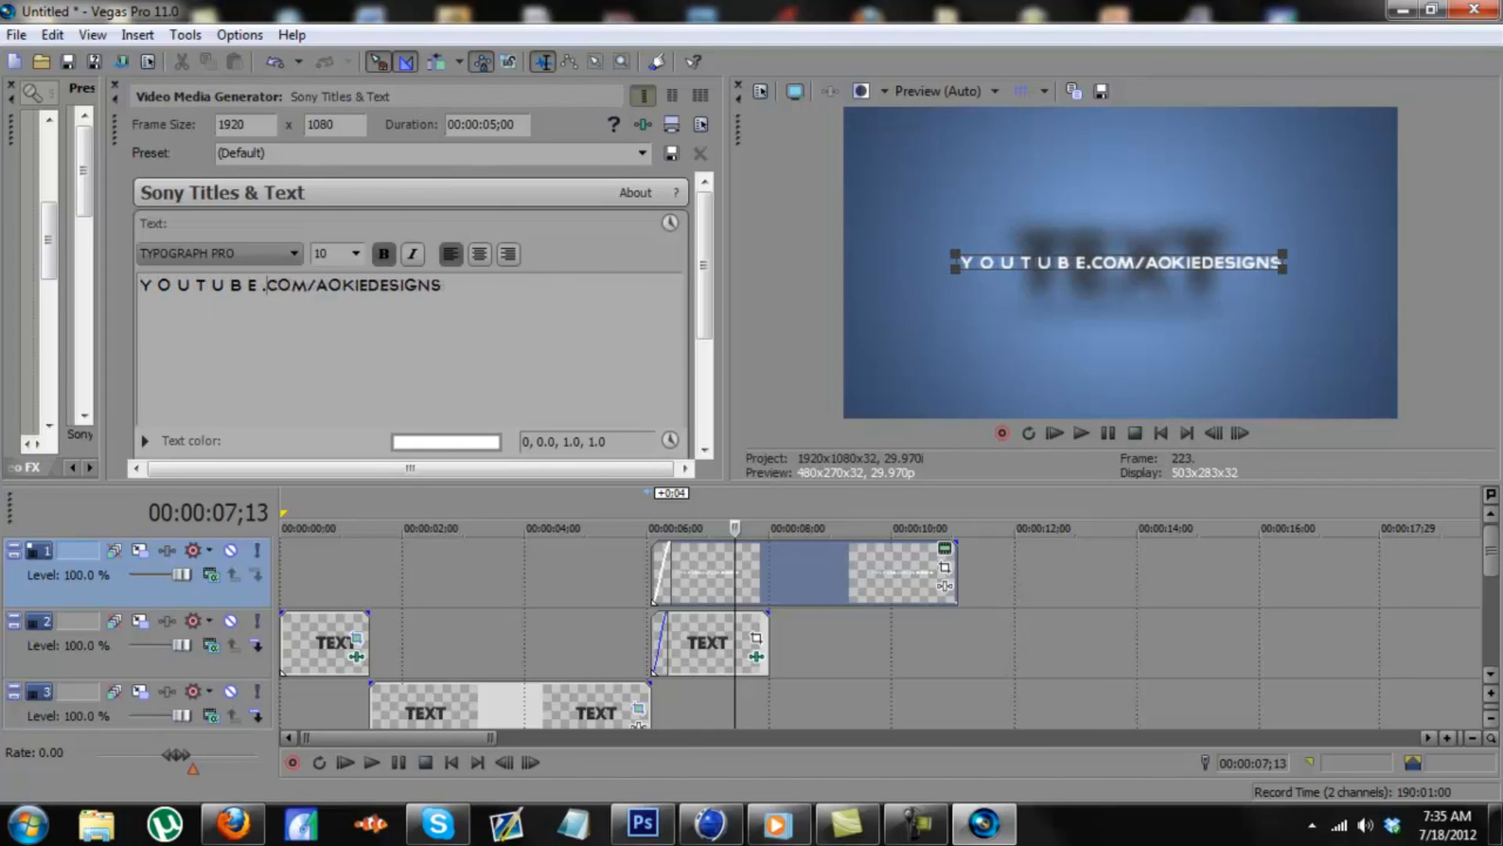
pyautogui.press('space')
pyautogui.press('Right')
pyautogui.press('space')
pyautogui.press('Right')
pyautogui.press('space')
pyautogui.press('Right')
pyautogui.press('space')
pyautogui.press('Right')
pyautogui.press('space')
pyautogui.press('Right')
pyautogui.press('space')
pyautogui.press('Right')
pyautogui.press('space')
pyautogui.press('Right')
pyautogui.press('space')
pyautogui.press('Right')
pyautogui.press('space')
pyautogui.press('Right')
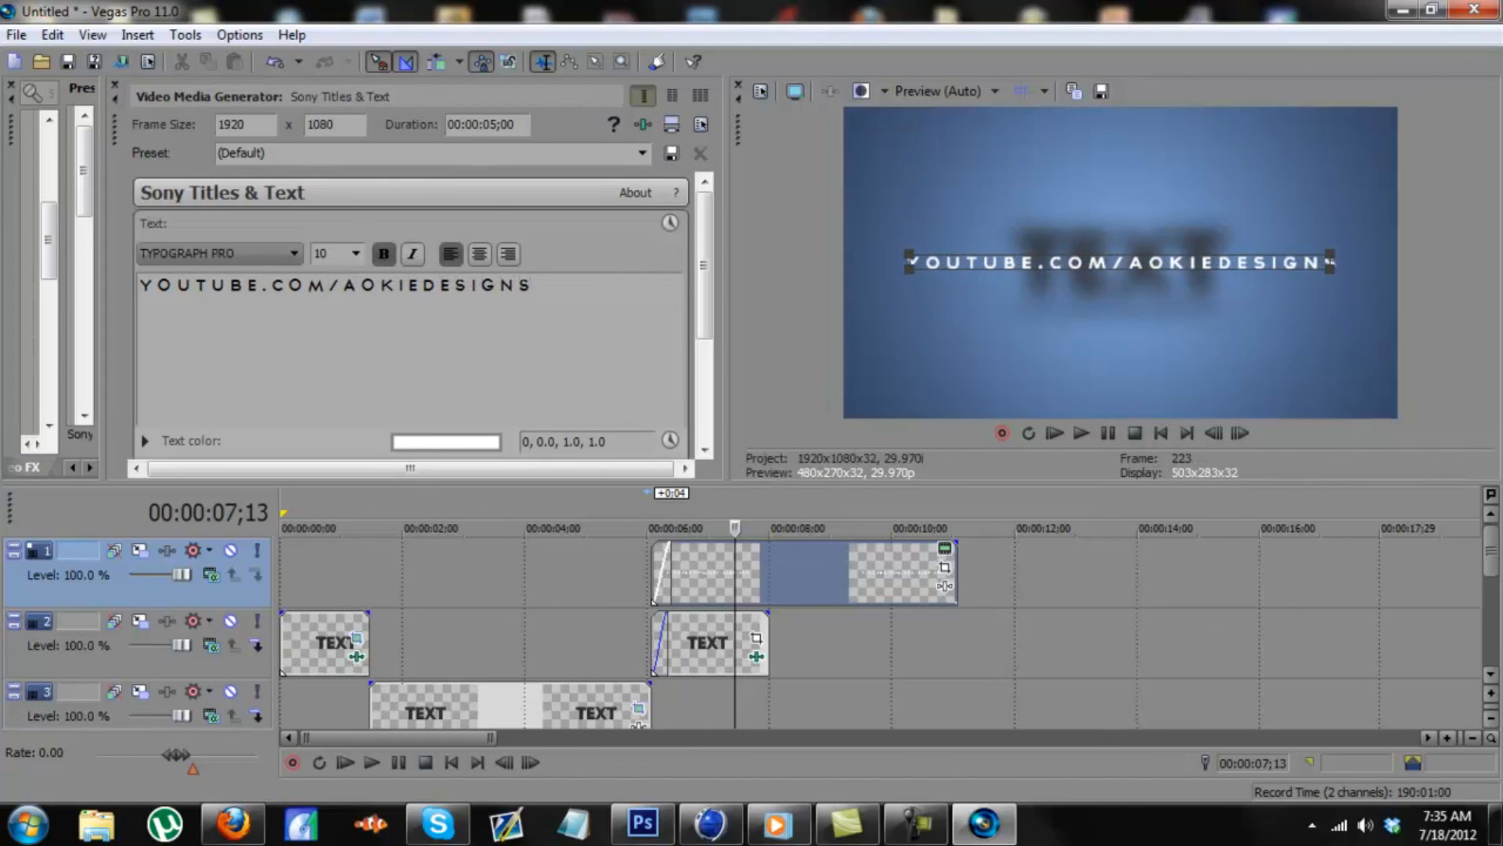
# - Reduce the whole title text to font size 5 and close the media generator
pyautogui.hotkey('ctrl', 'a')
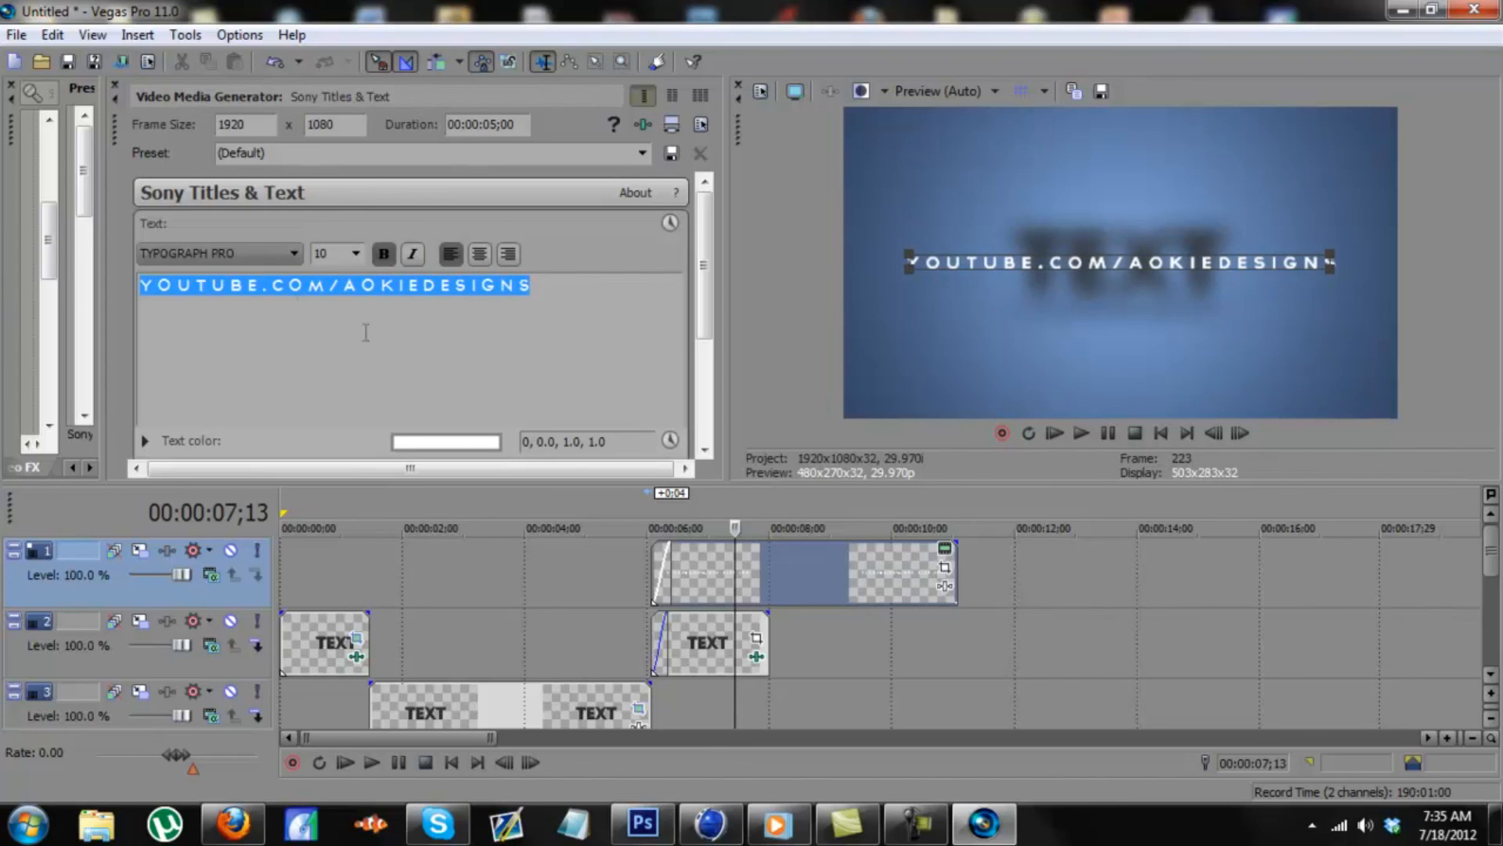
pyautogui.click(357, 252)
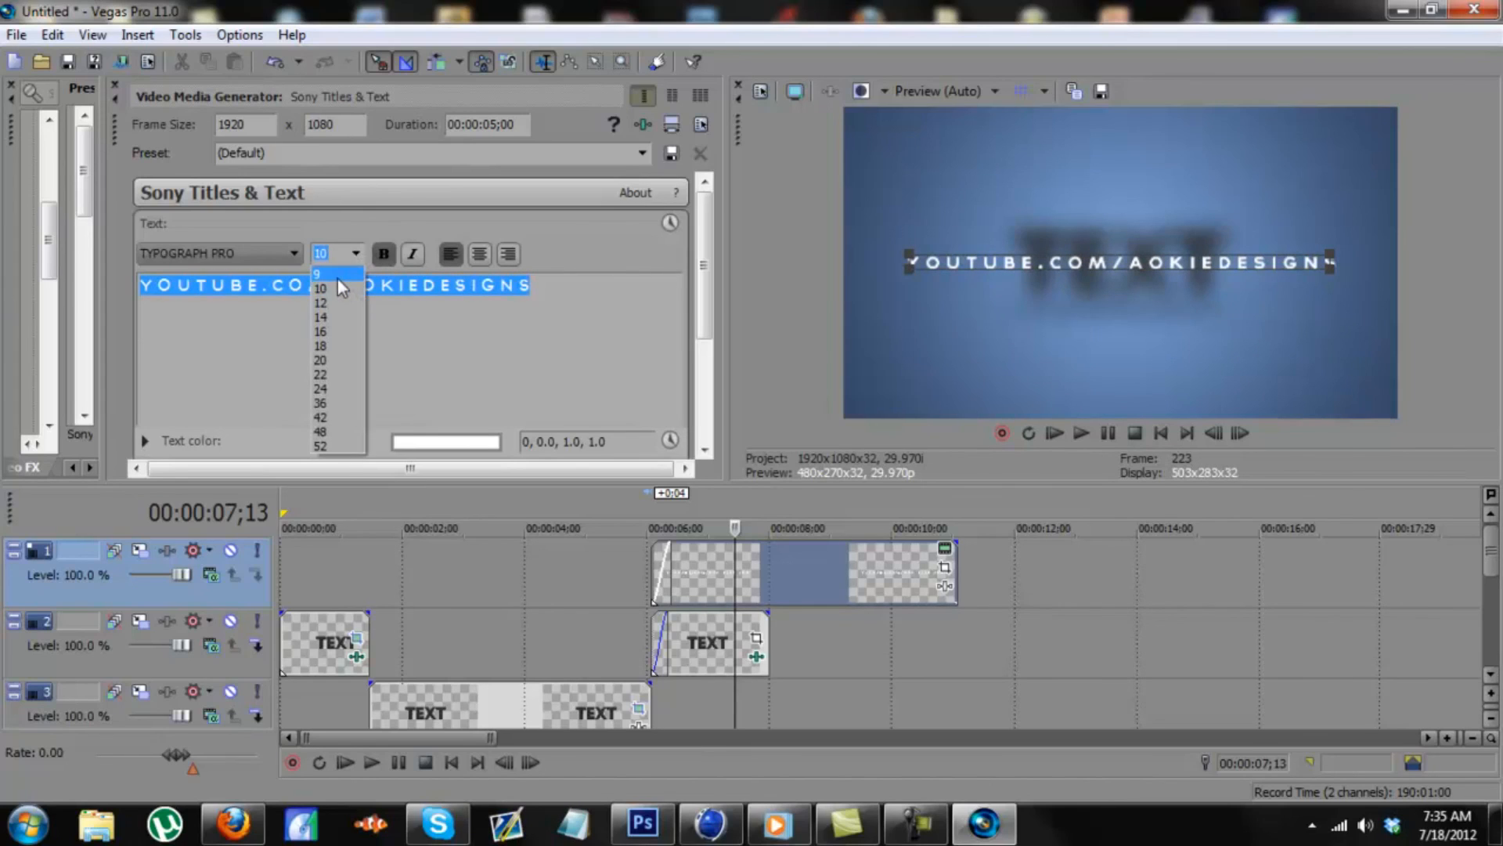
pyautogui.click(337, 279)
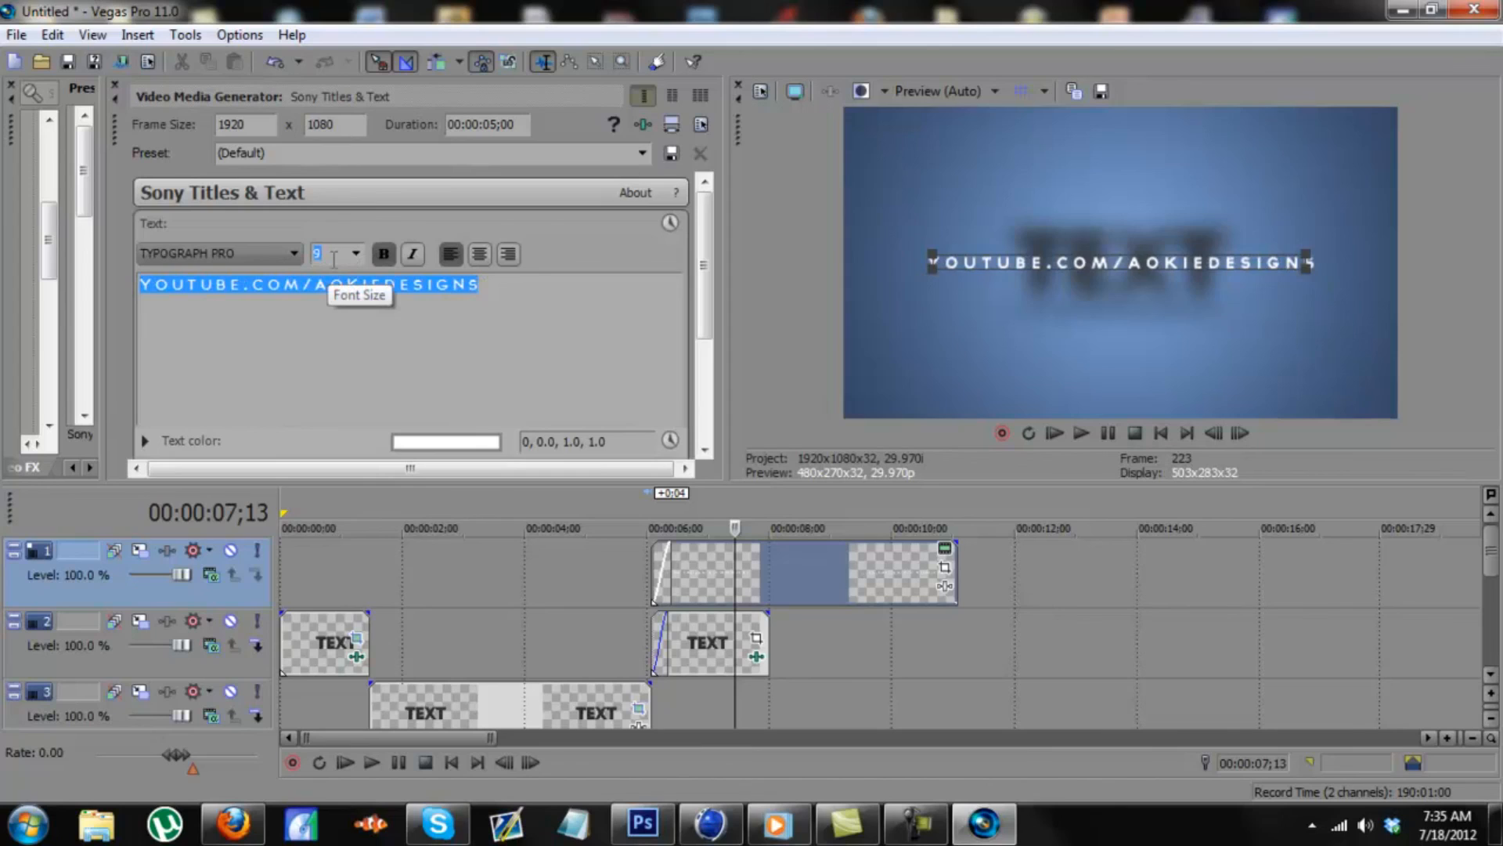
pyautogui.write('7')
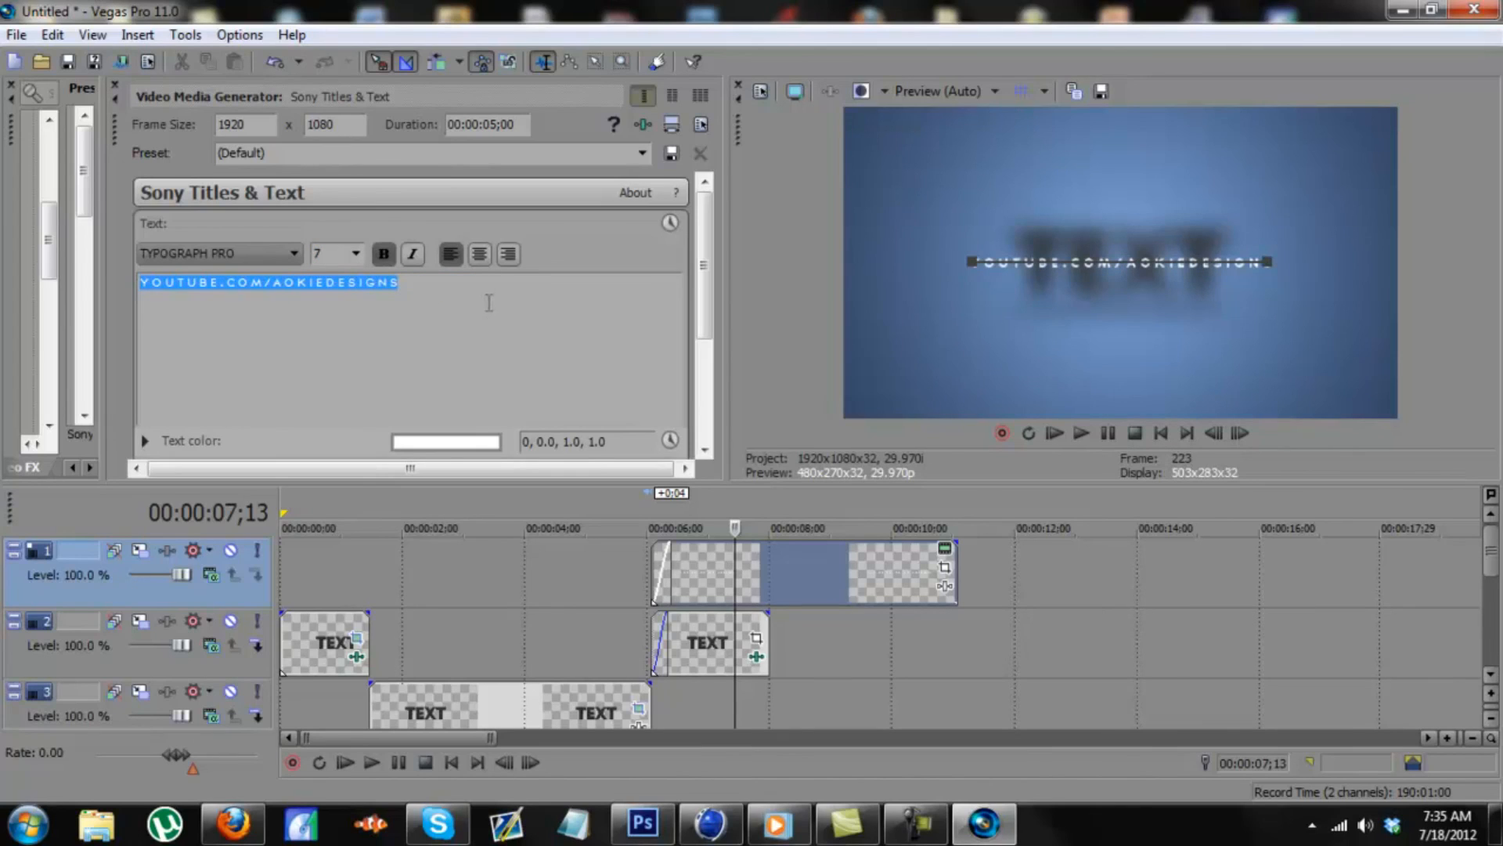
pyautogui.press('BackSpace')
pyautogui.write('5')
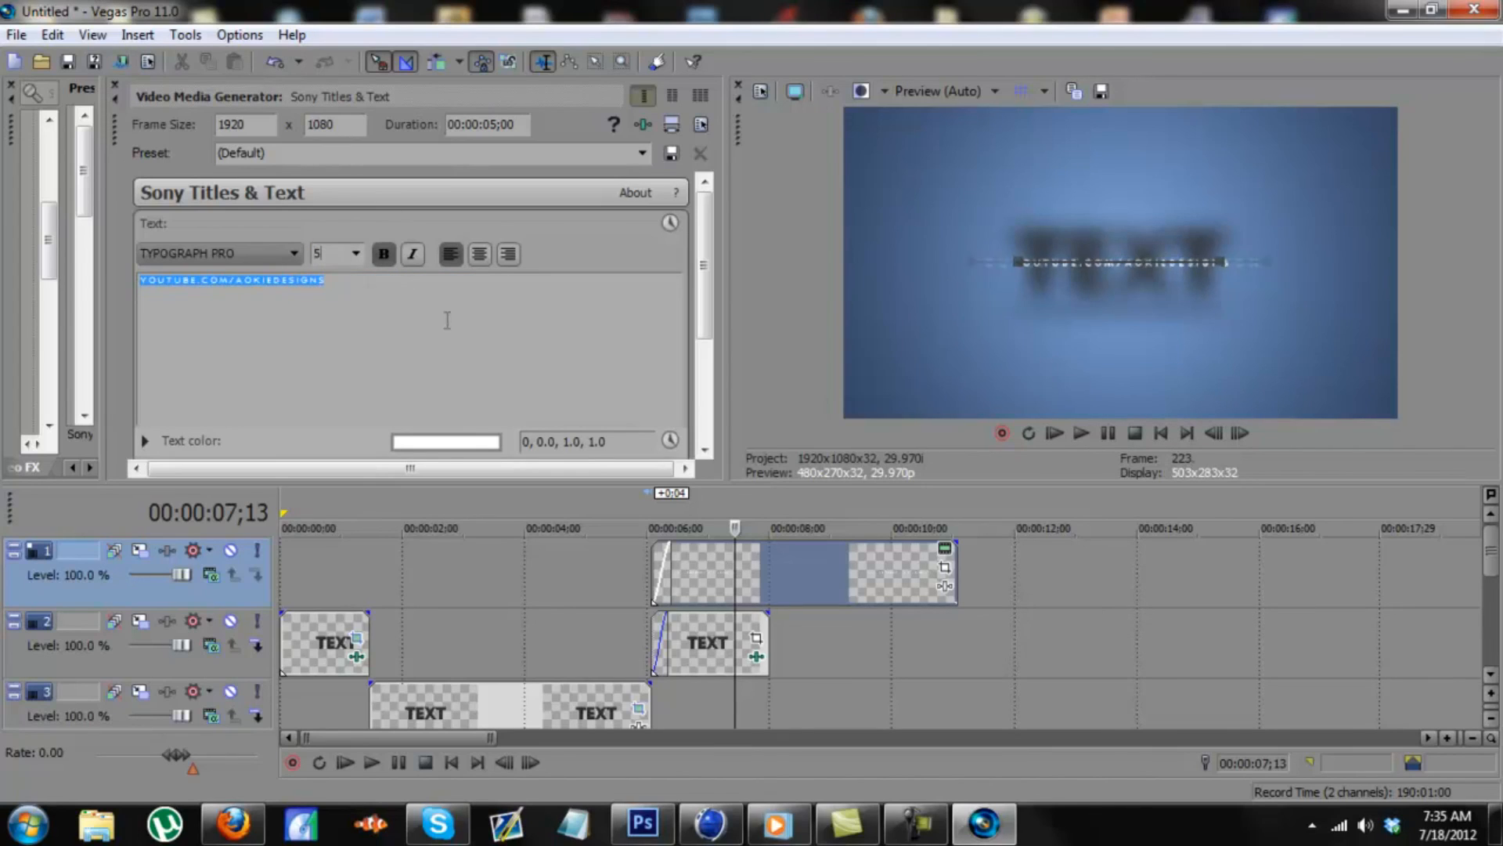
pyautogui.click(514, 375)
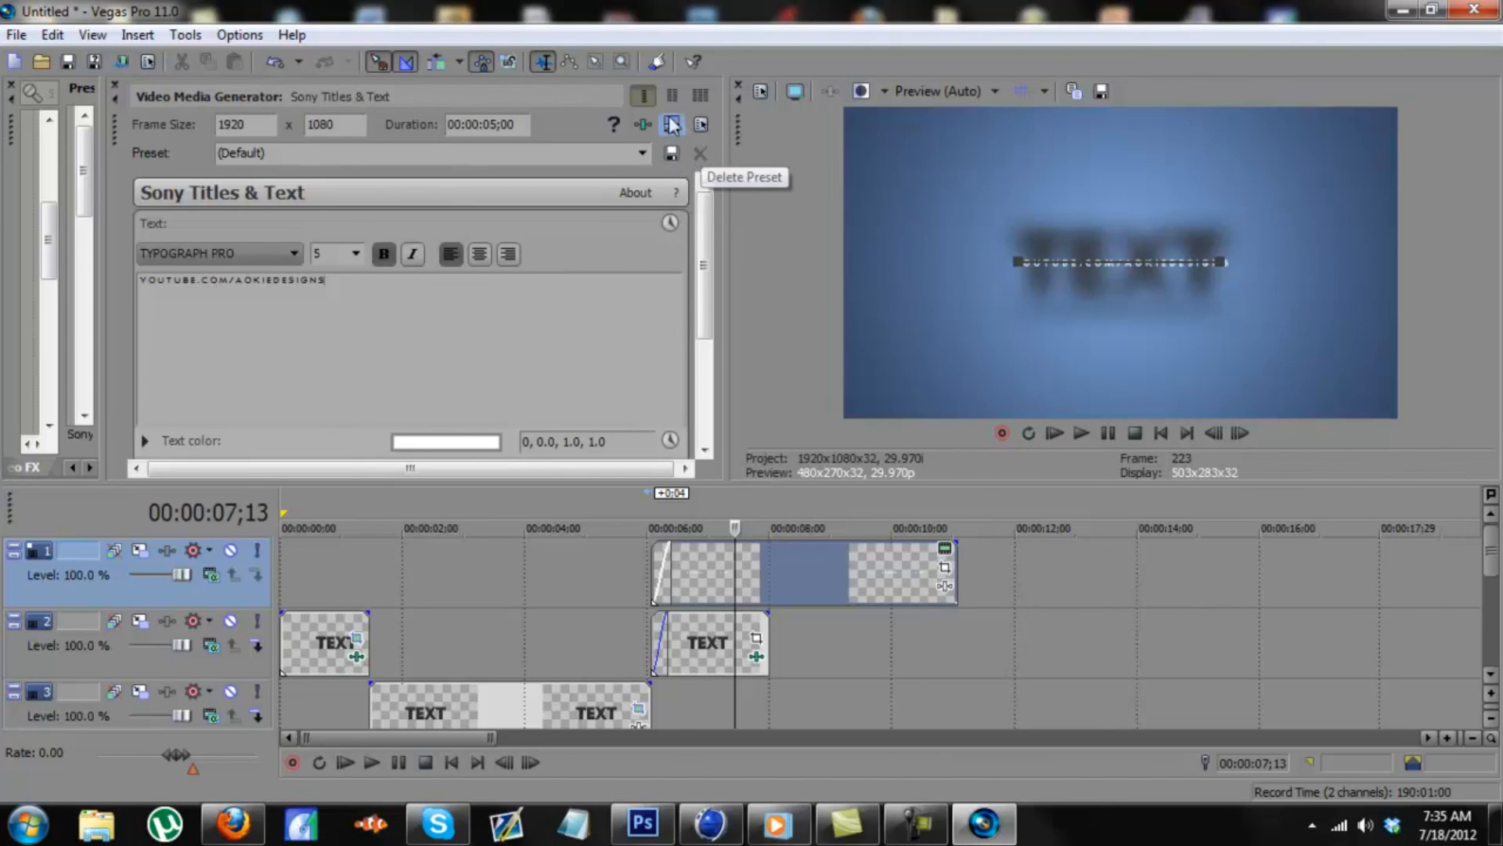
pyautogui.click(114, 84)
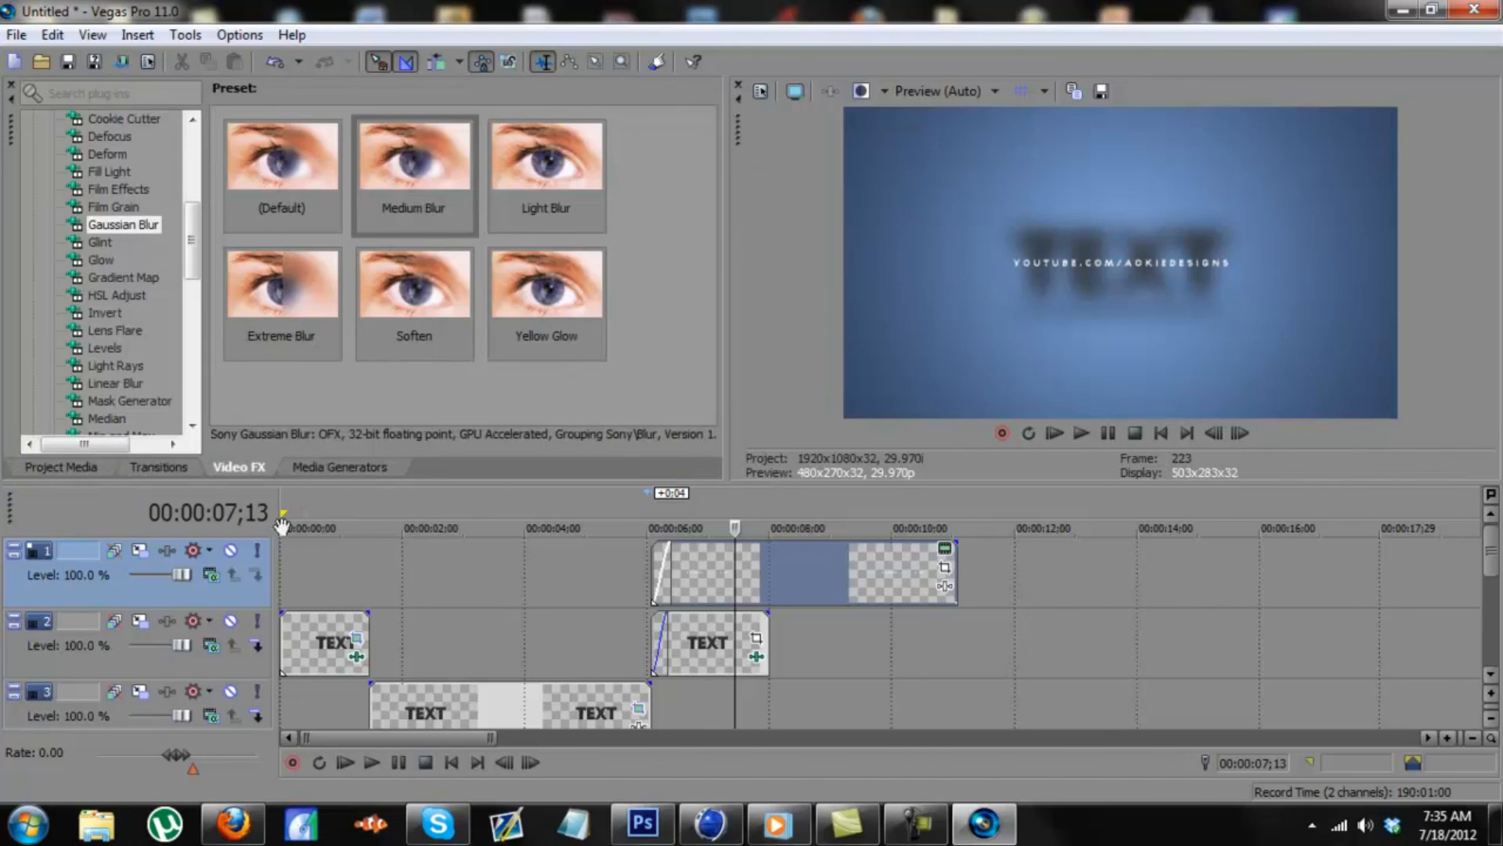
# - Trim the title clip on track 1 to end with the track 2 text clip at 00:00:08;00 and give it a short fade-out
pyautogui.click(648, 575)
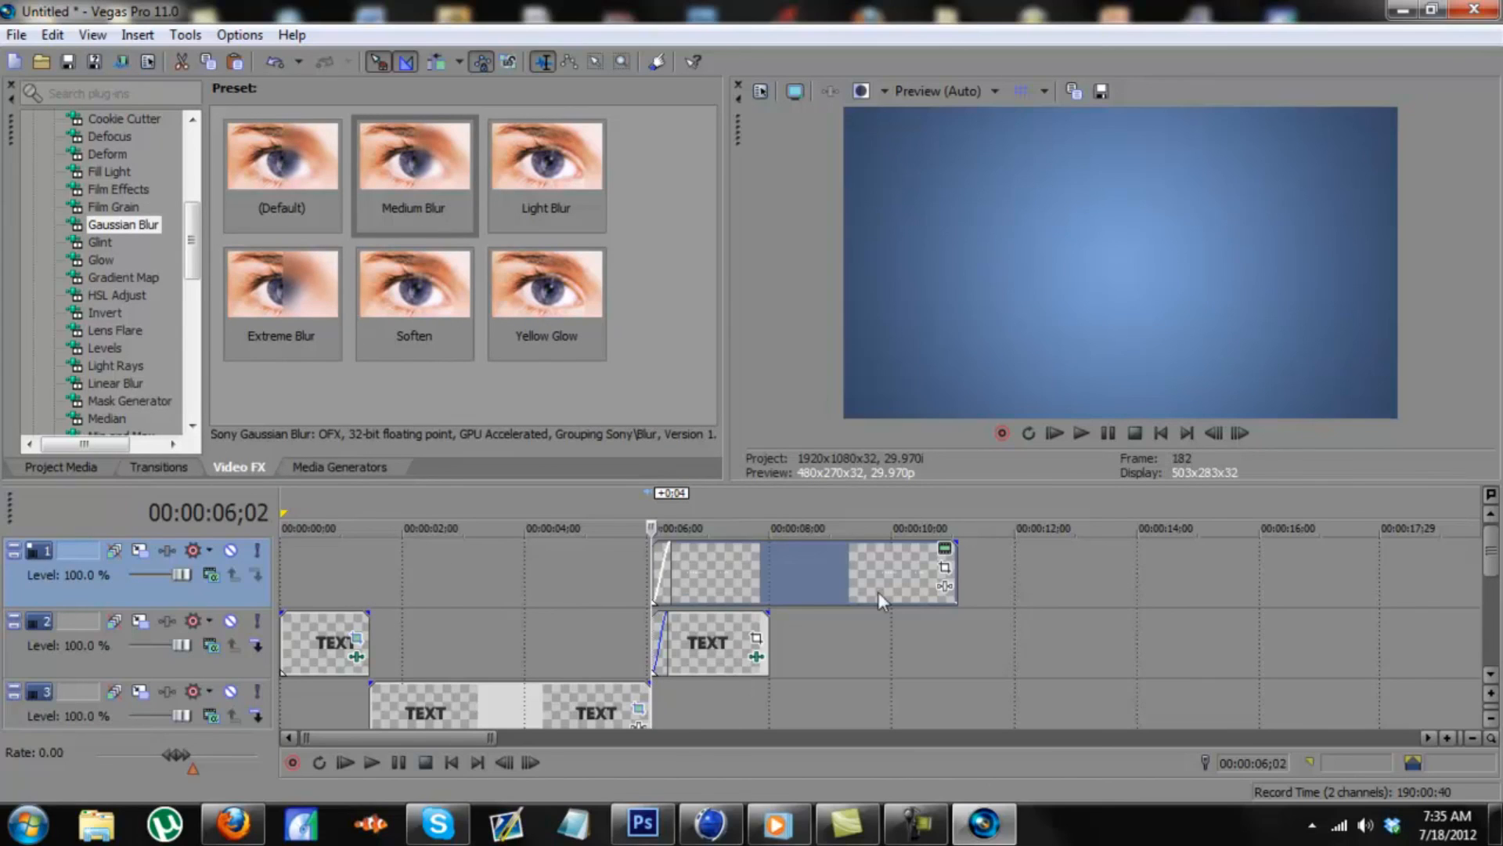
pyautogui.click(766, 627)
pyautogui.moveTo(1492, 562)
pyautogui.mouseDown()
pyautogui.moveTo(1492, 580)
pyautogui.moveTo(1492, 562)
pyautogui.mouseUp()
pyautogui.moveTo(960, 578); pyautogui.dragTo(756, 581)
pyautogui.moveTo(768, 581); pyautogui.dragTo(753, 548)
# - Add matching short fade-outs to the final text clip on track 2 and the final shadow clip on track 4
pyautogui.moveTo(771, 613); pyautogui.dragTo(754, 615)
pyautogui.moveTo(1495, 567); pyautogui.dragTo(1495, 597)
pyautogui.moveTo(769, 688); pyautogui.dragTo(754, 689)
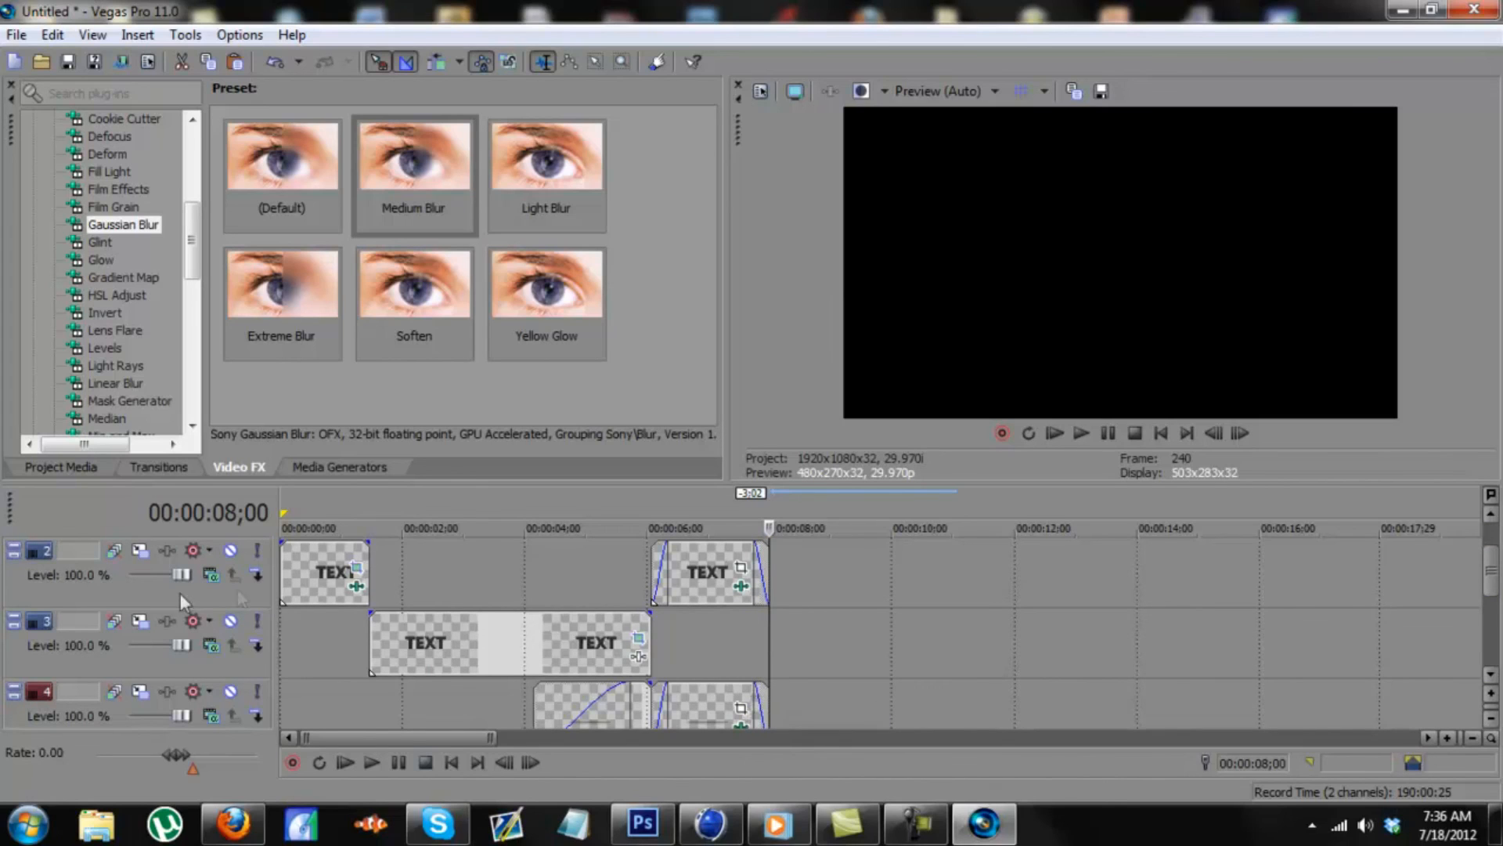
# - Return to the project's start, collapse the track headers, and play the whole animation
pyautogui.click(293, 591)
pyautogui.doubleClick(276, 590)
pyautogui.press('space')
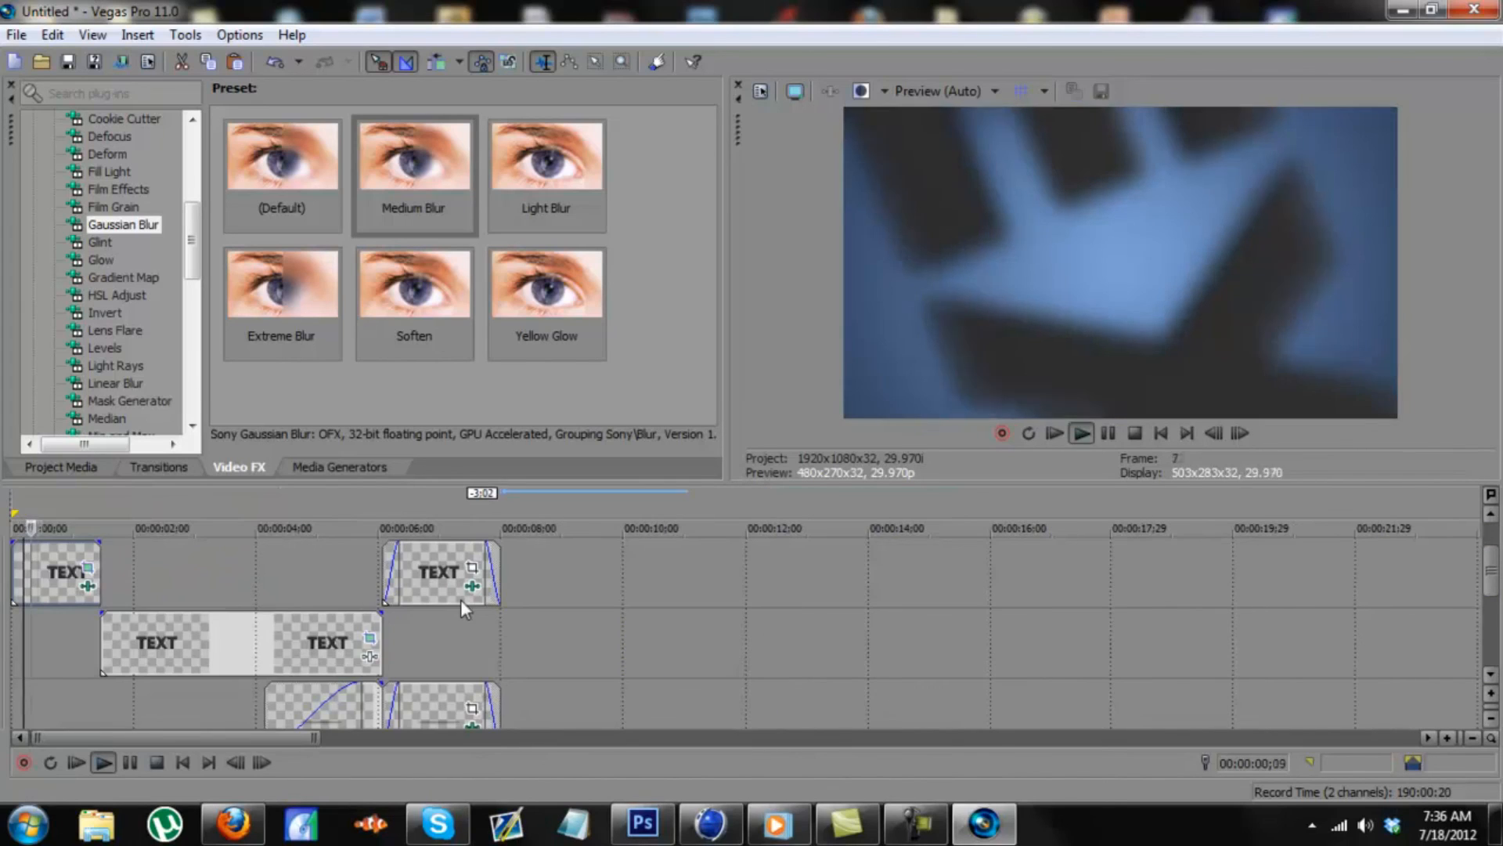